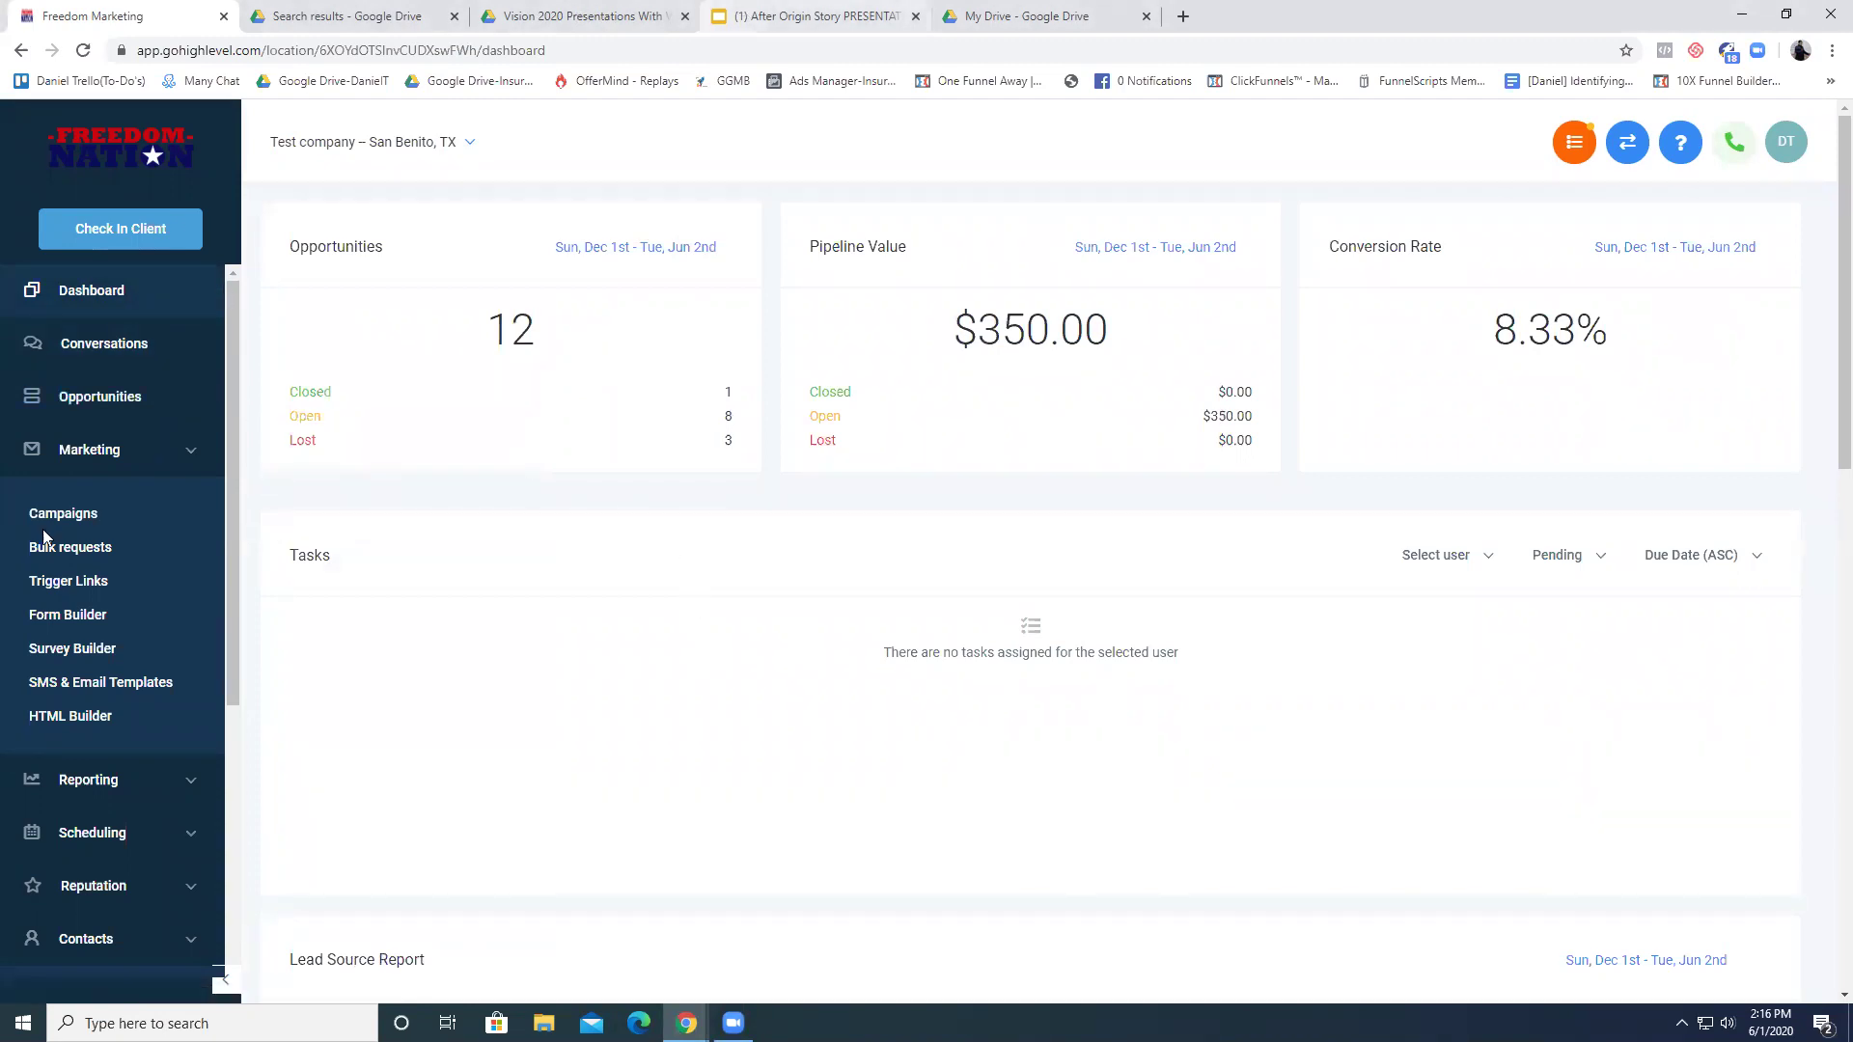
# - Go to the Opportunities section of HighLevel
pyautogui.scroll(-1, 123, 550)
pyautogui.scroll(1, 123, 550)
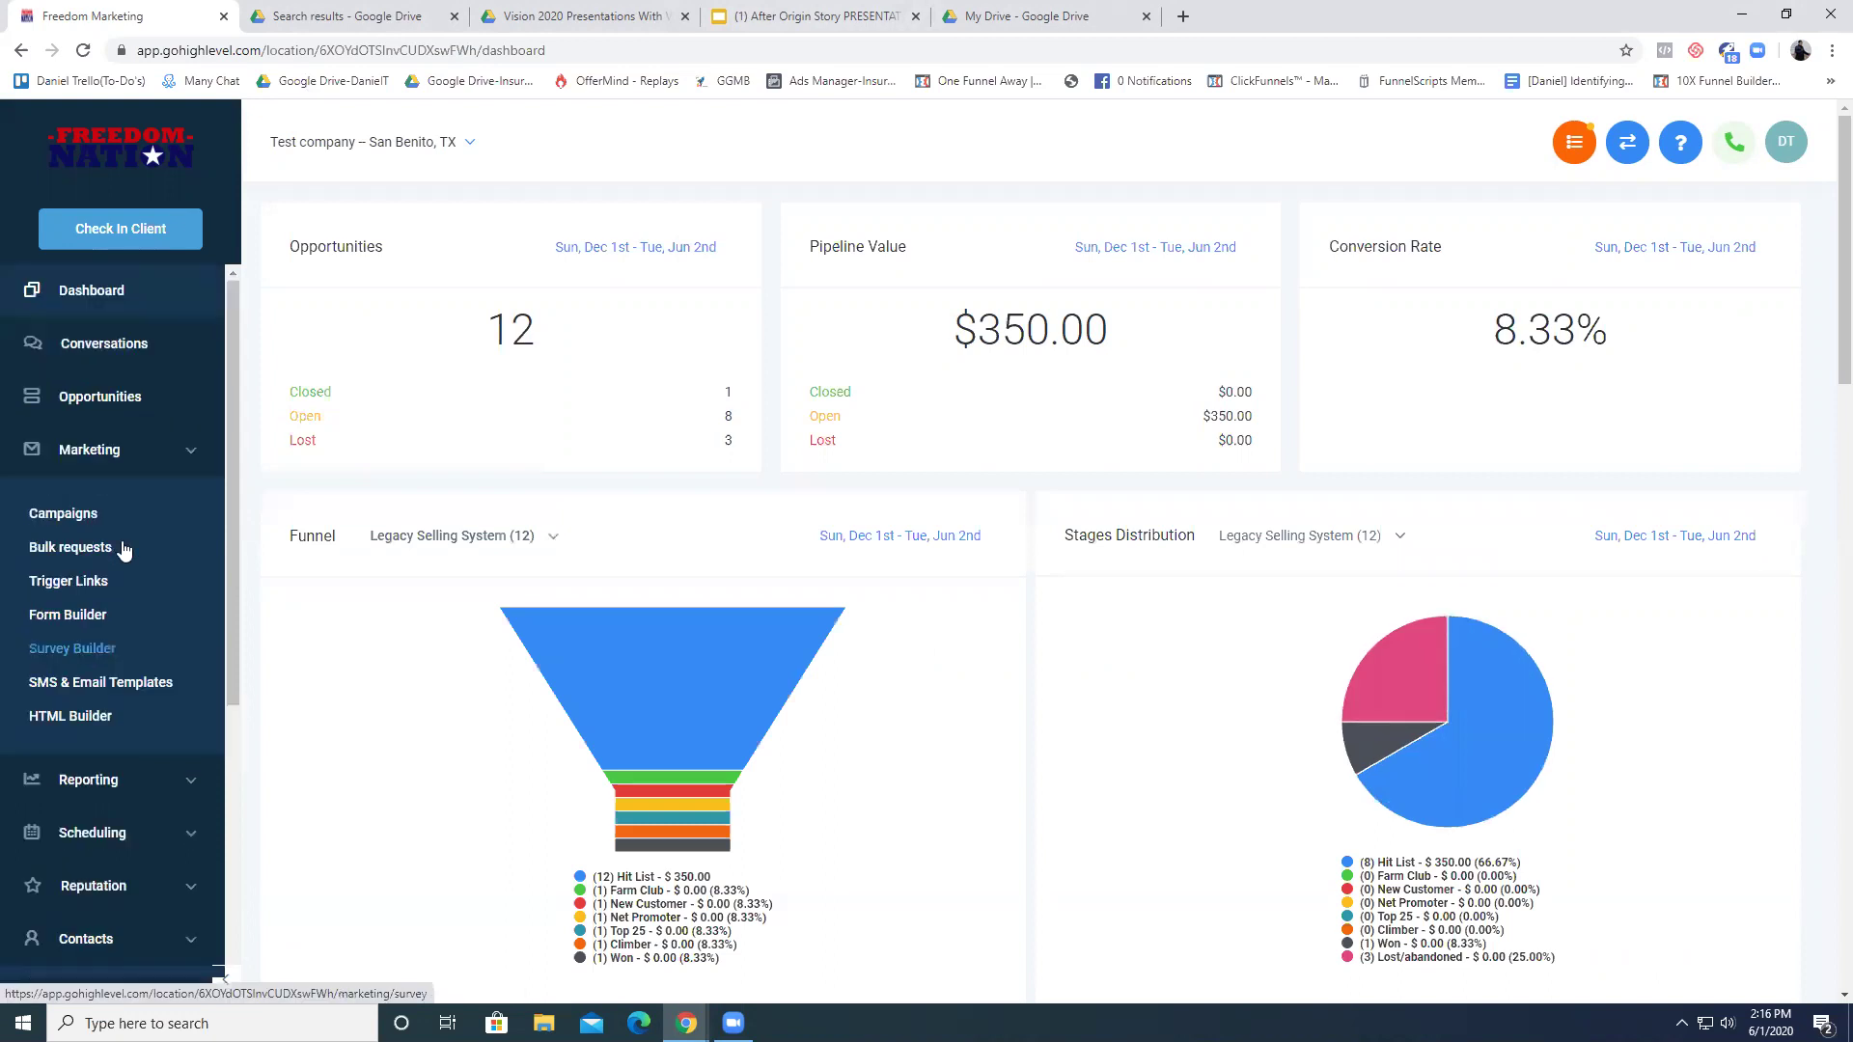
pyautogui.scroll(-3, 124, 550)
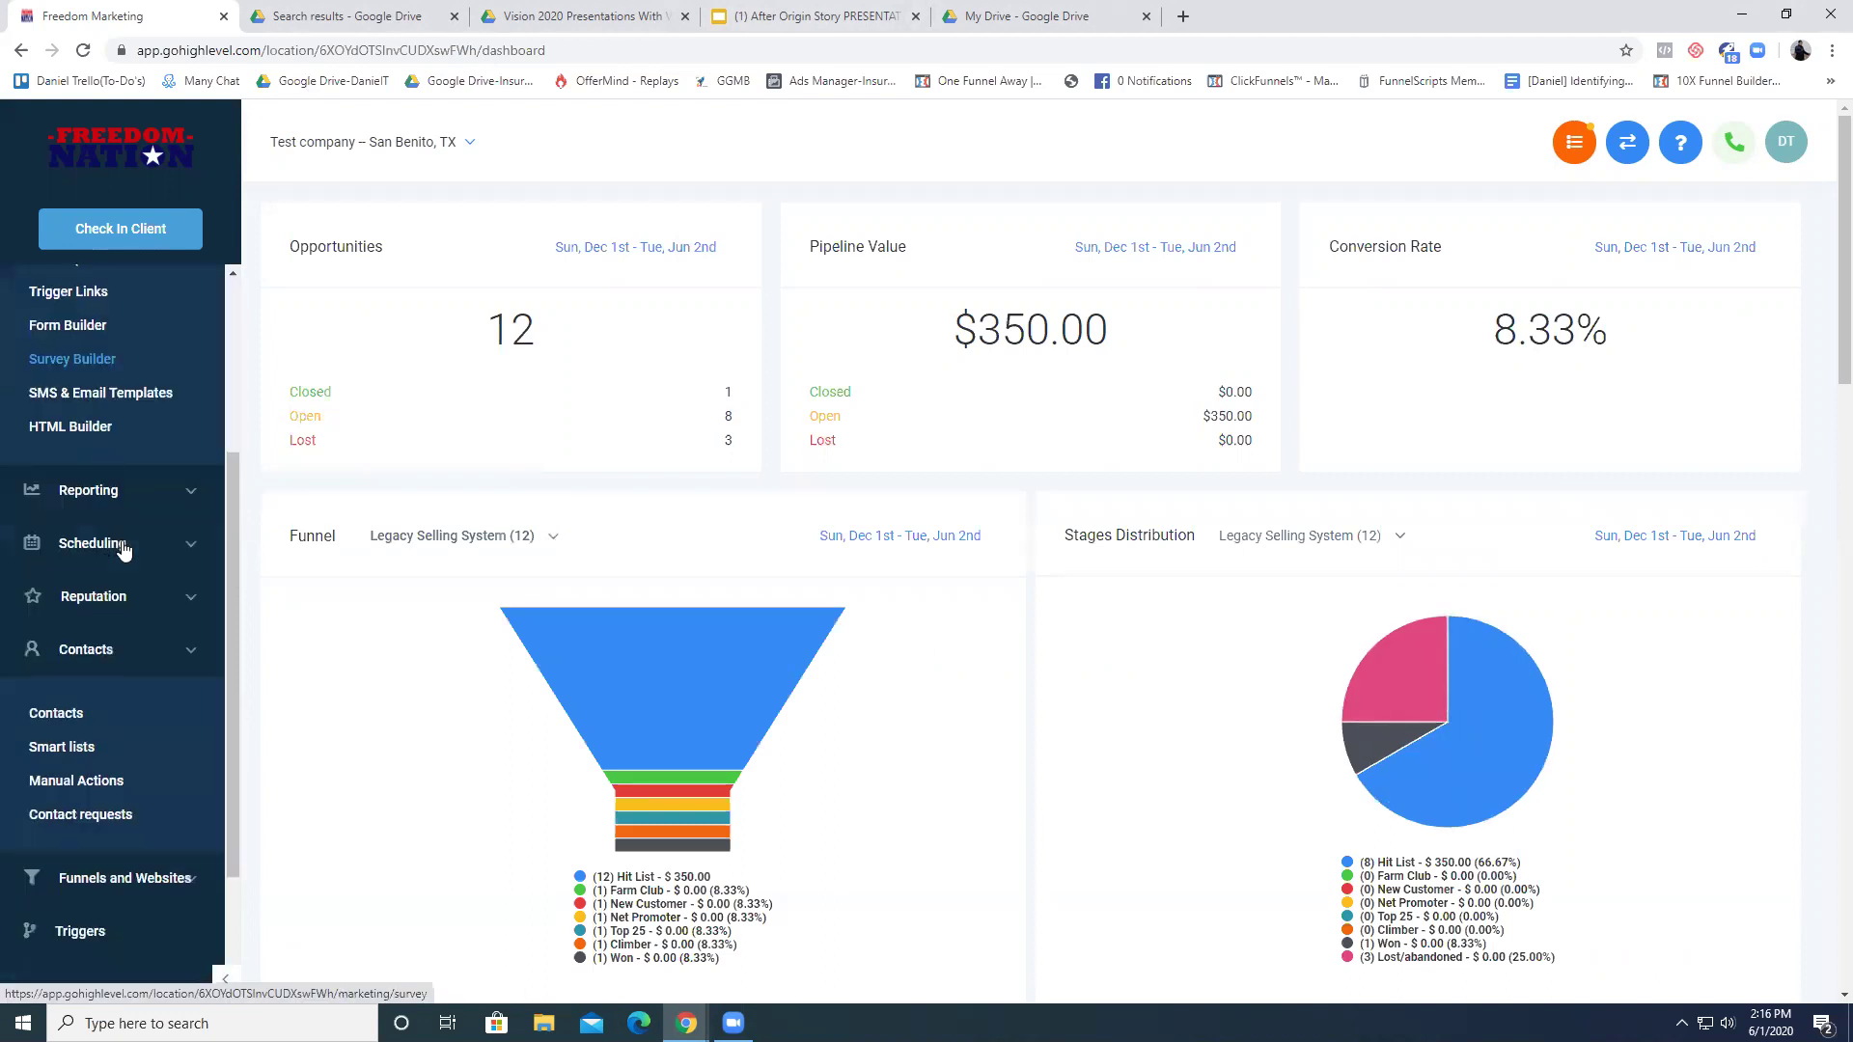
pyautogui.scroll(-1, 124, 540)
pyautogui.scroll(4, 71, 632)
pyautogui.click(71, 390)
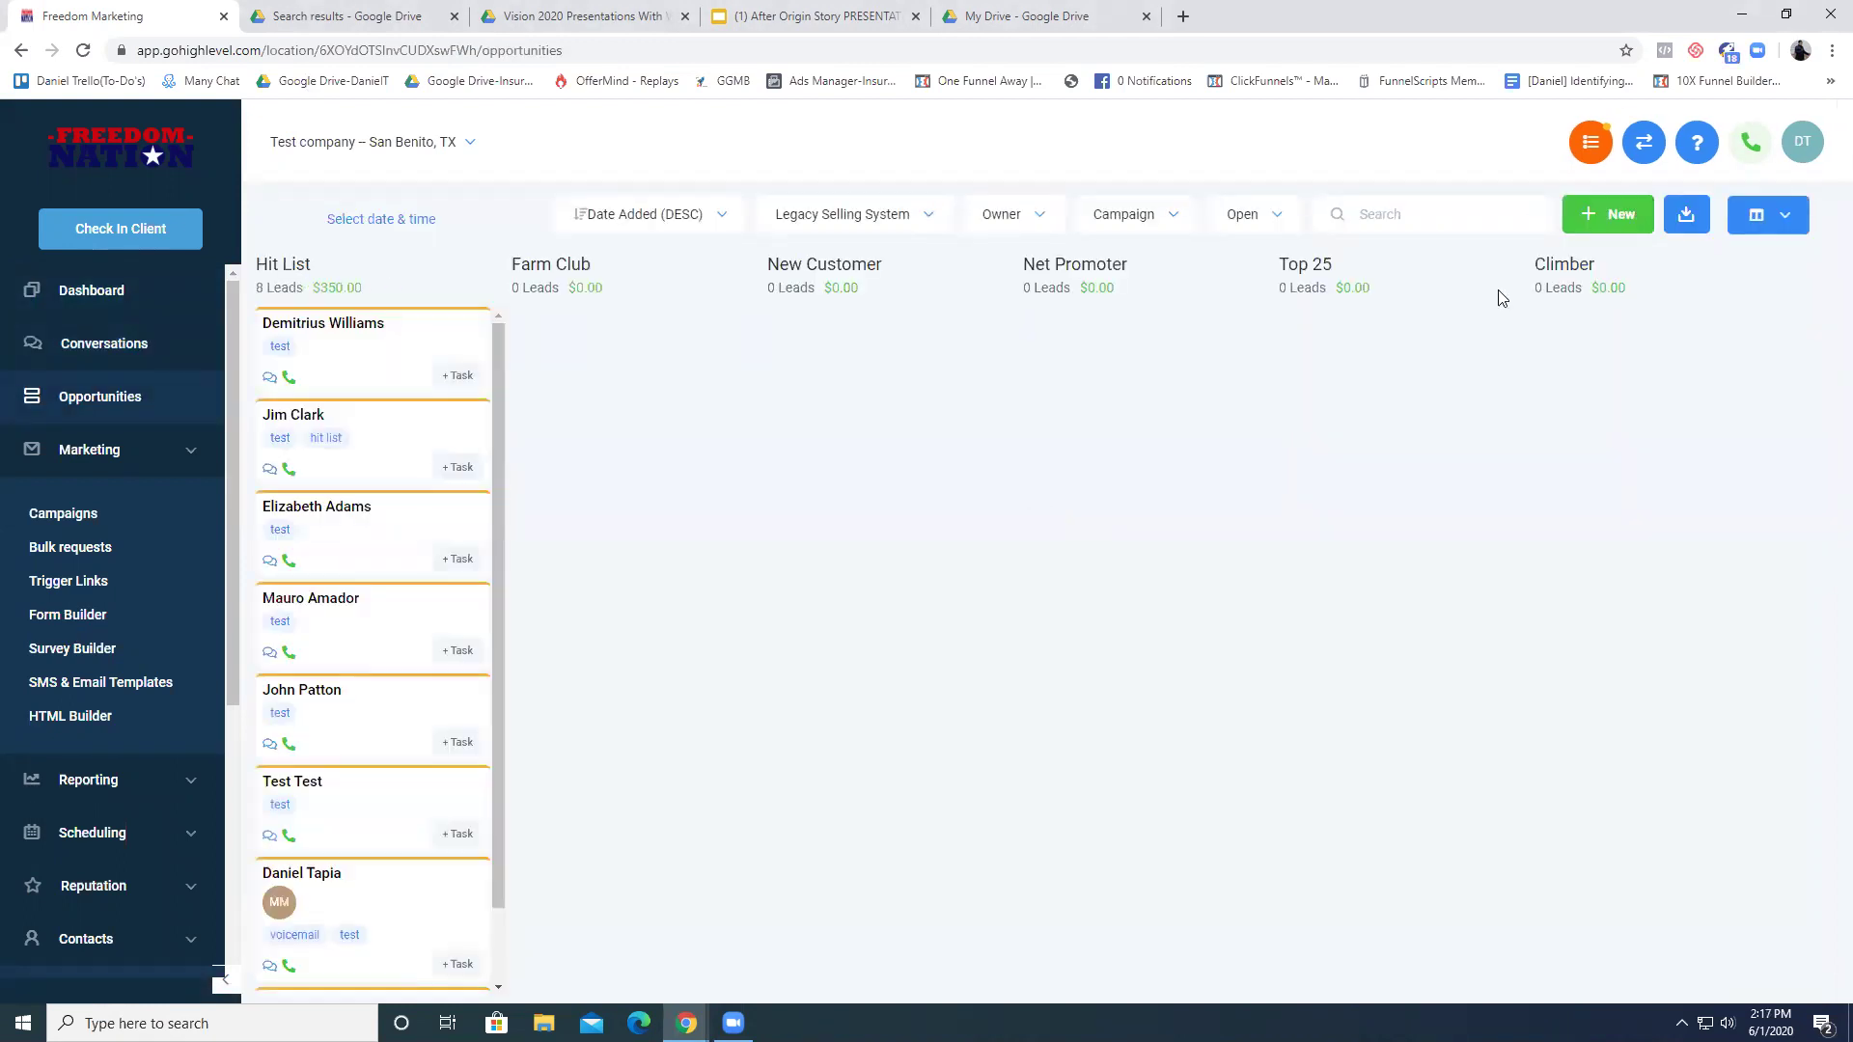
# - From Settings > Pipelines, start creating a new pipeline
pyautogui.scroll(-1, 132, 410)
pyautogui.scroll(-3, 131, 410)
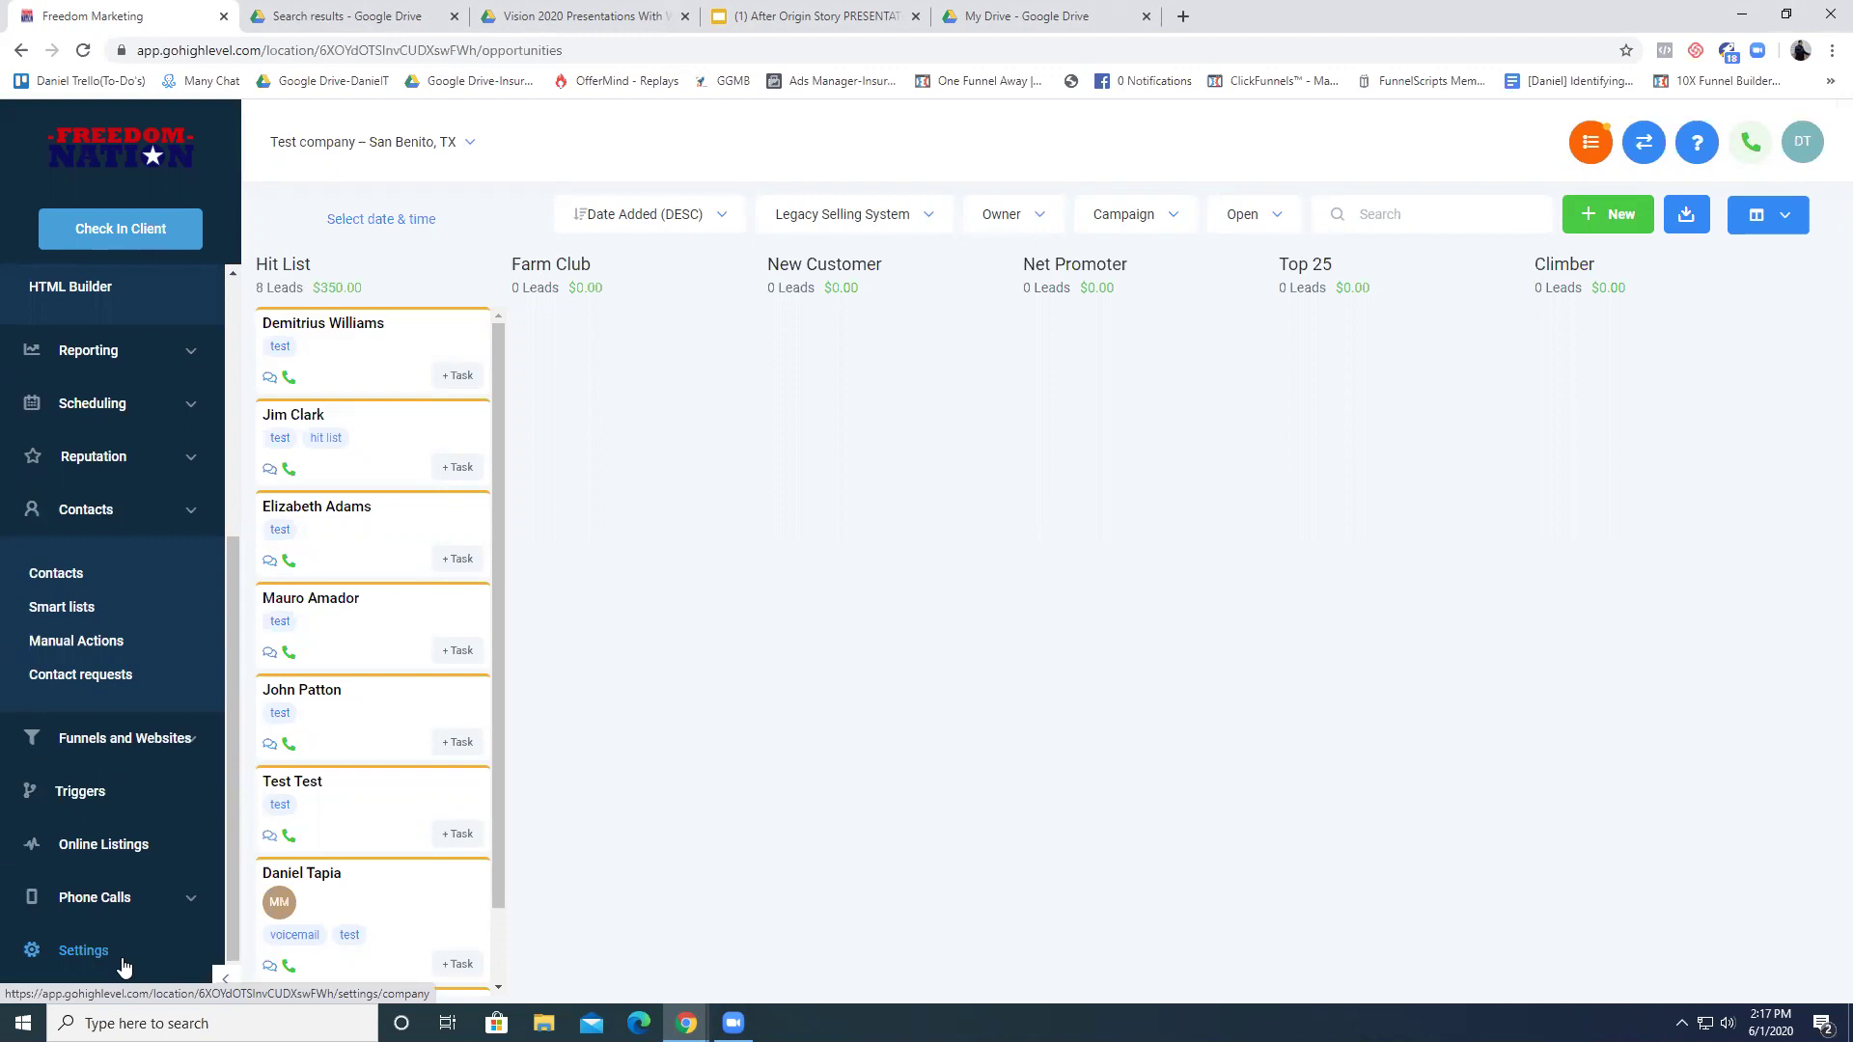
pyautogui.click(83, 950)
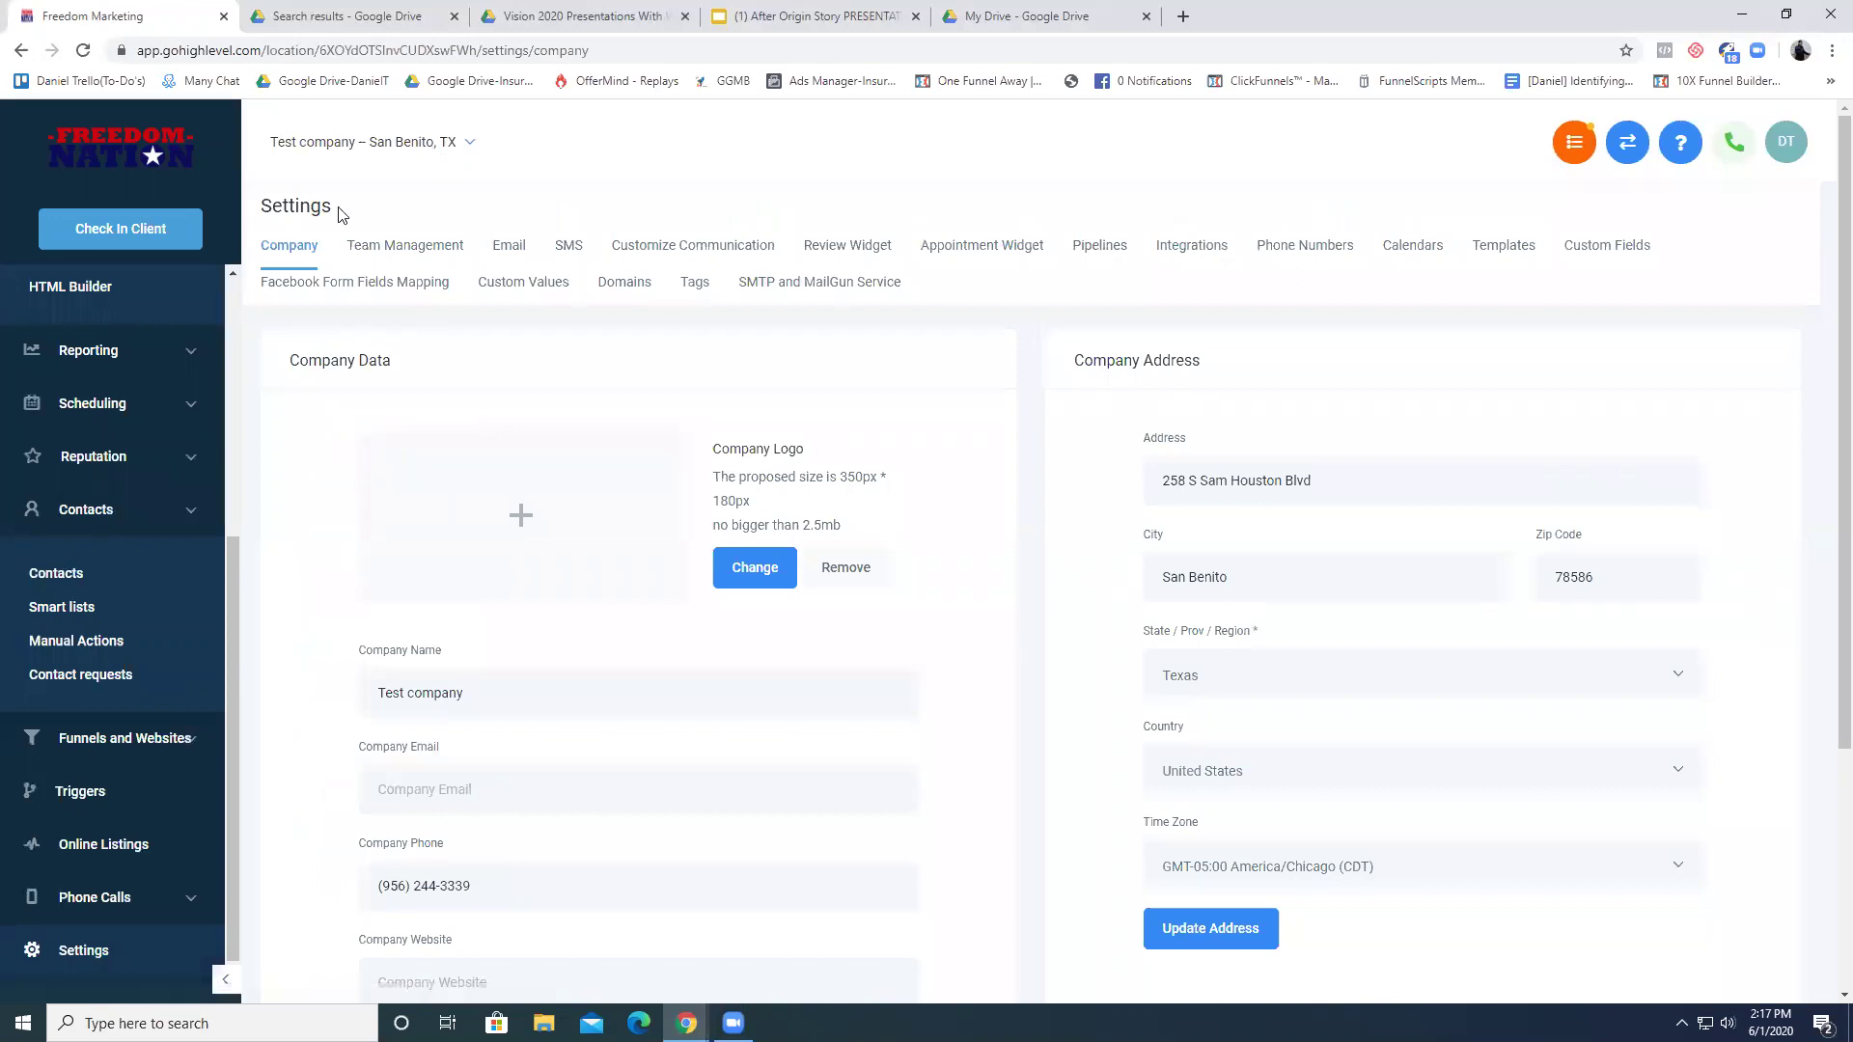
pyautogui.click(1118, 253)
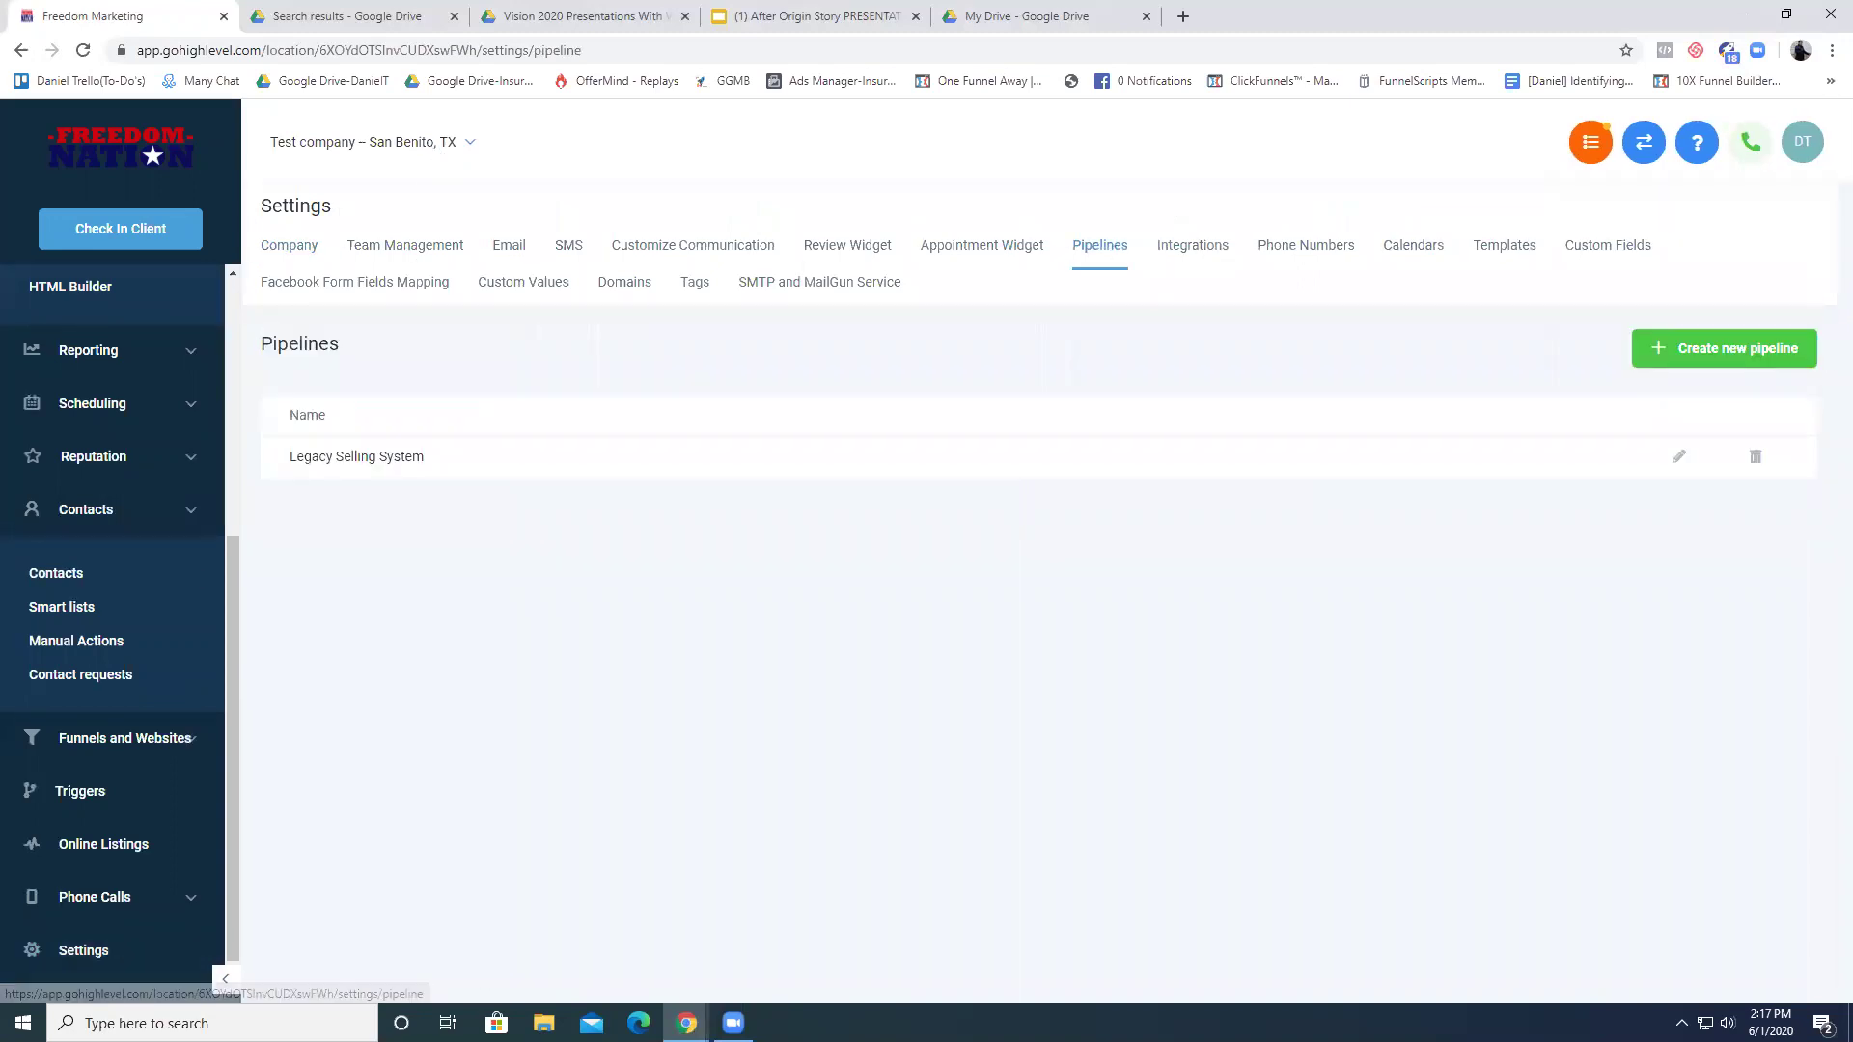
pyautogui.click(1809, 358)
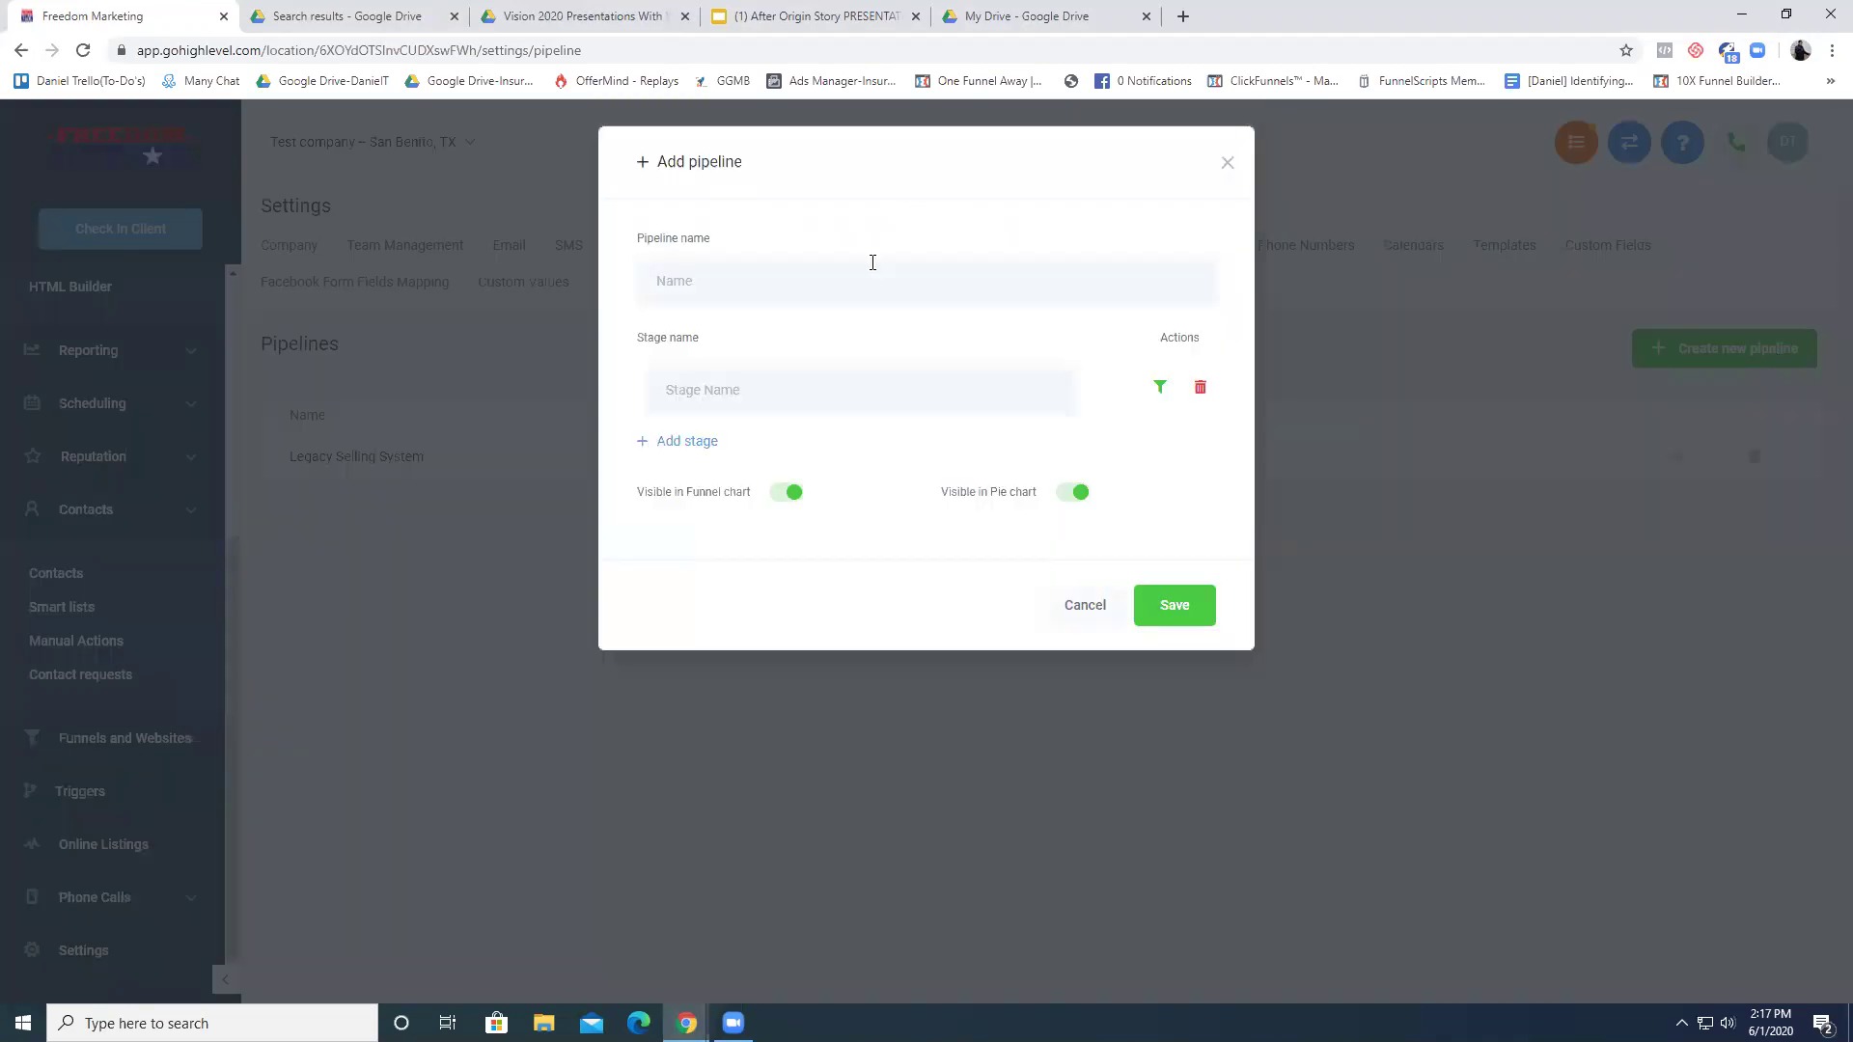
# - Name the pipeline 'Freedom Nation CRM Training'
pyautogui.click(871, 262)
pyautogui.write('d')
pyautogui.press('BackSpace')
pyautogui.write('Tes')
pyautogui.press('BackSpace')
pyautogui.press('BackSpace')
pyautogui.press('BackSpace')
pyautogui.write('F')
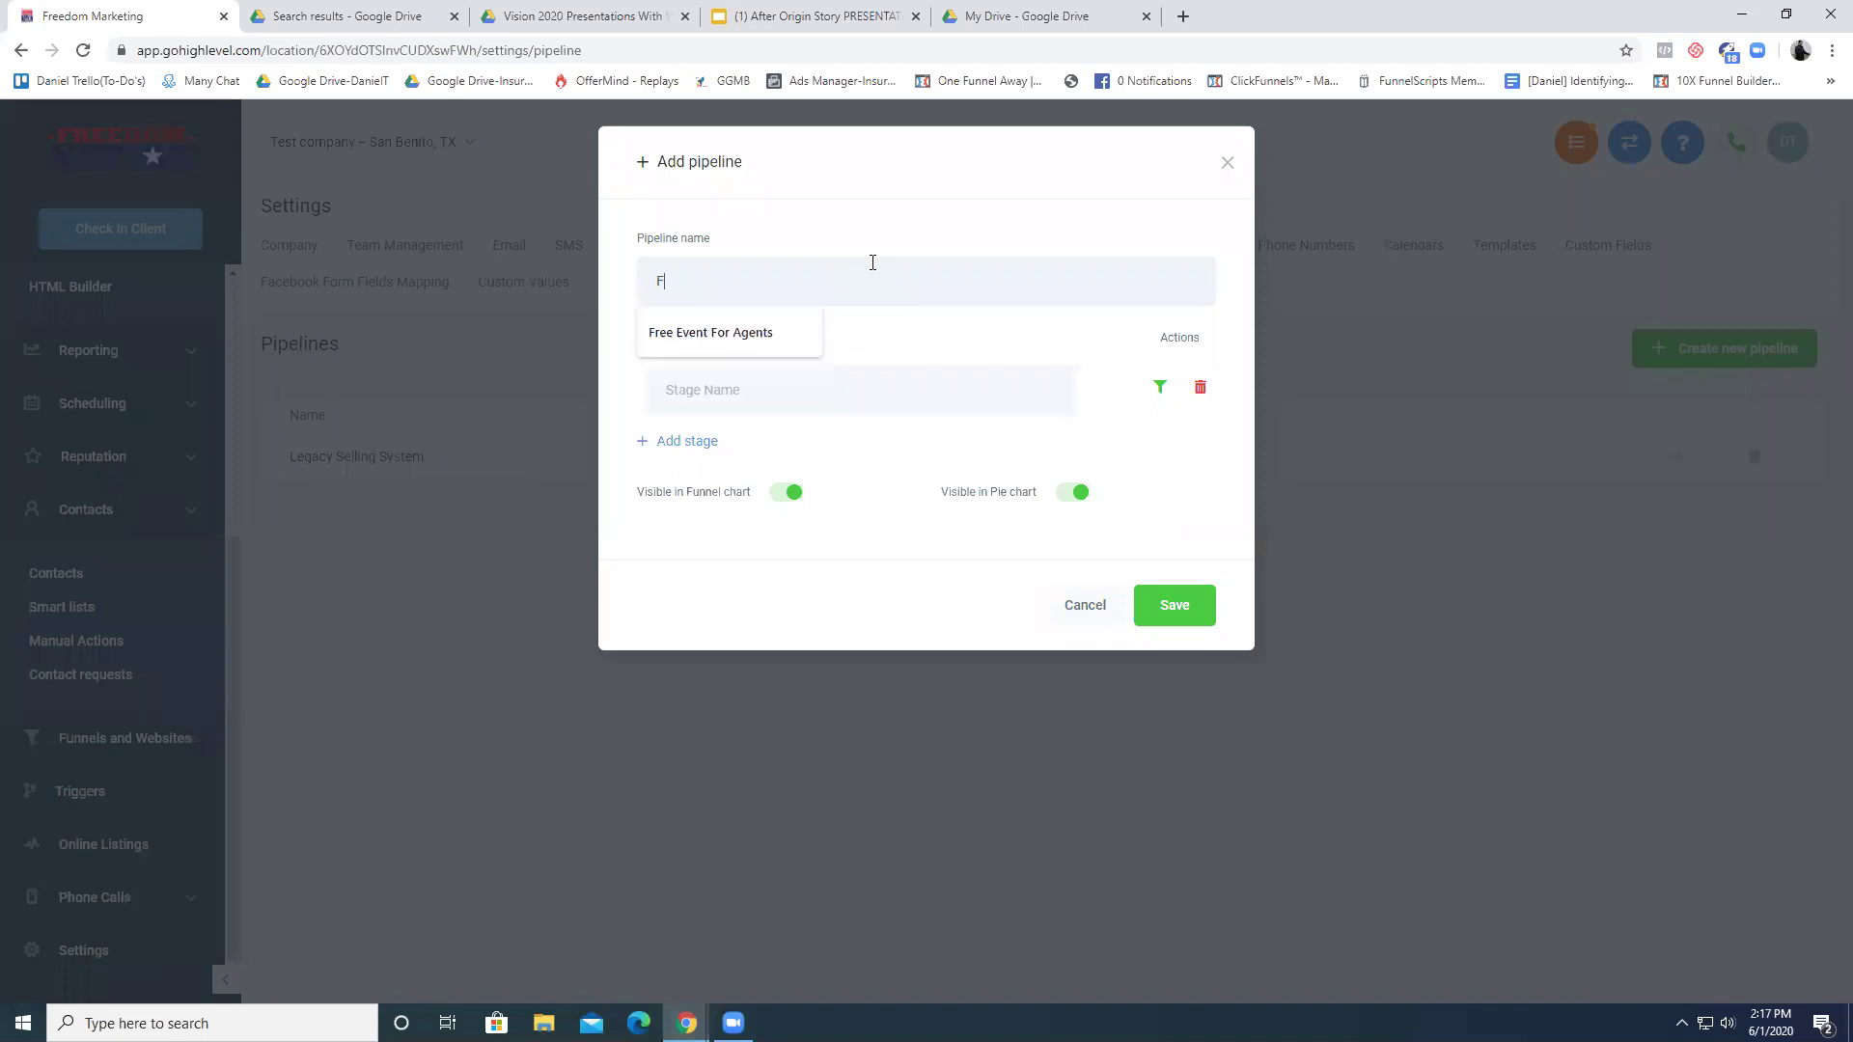
pyautogui.write('reedom Nation CRm')
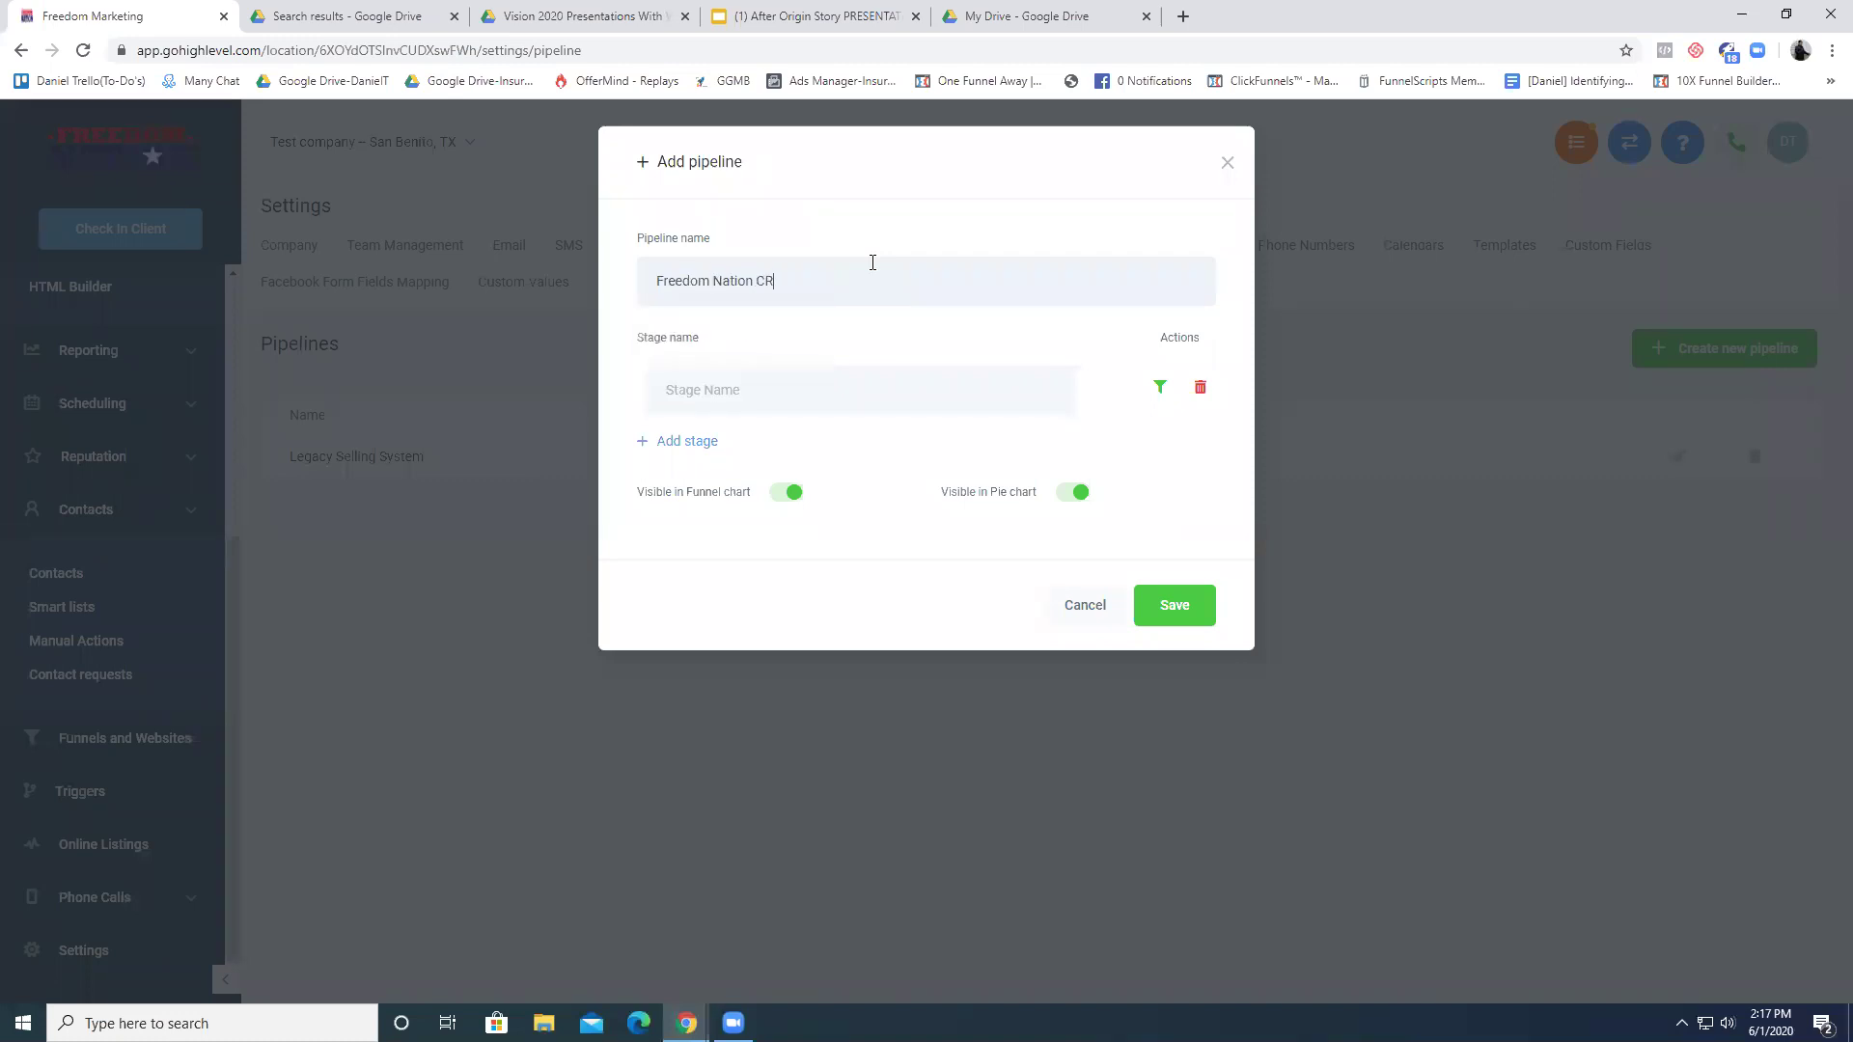
pyautogui.press('BackSpace')
pyautogui.write('M Trainign')
pyautogui.press('BackSpace')
pyautogui.press('BackSpace')
pyautogui.write('ng')
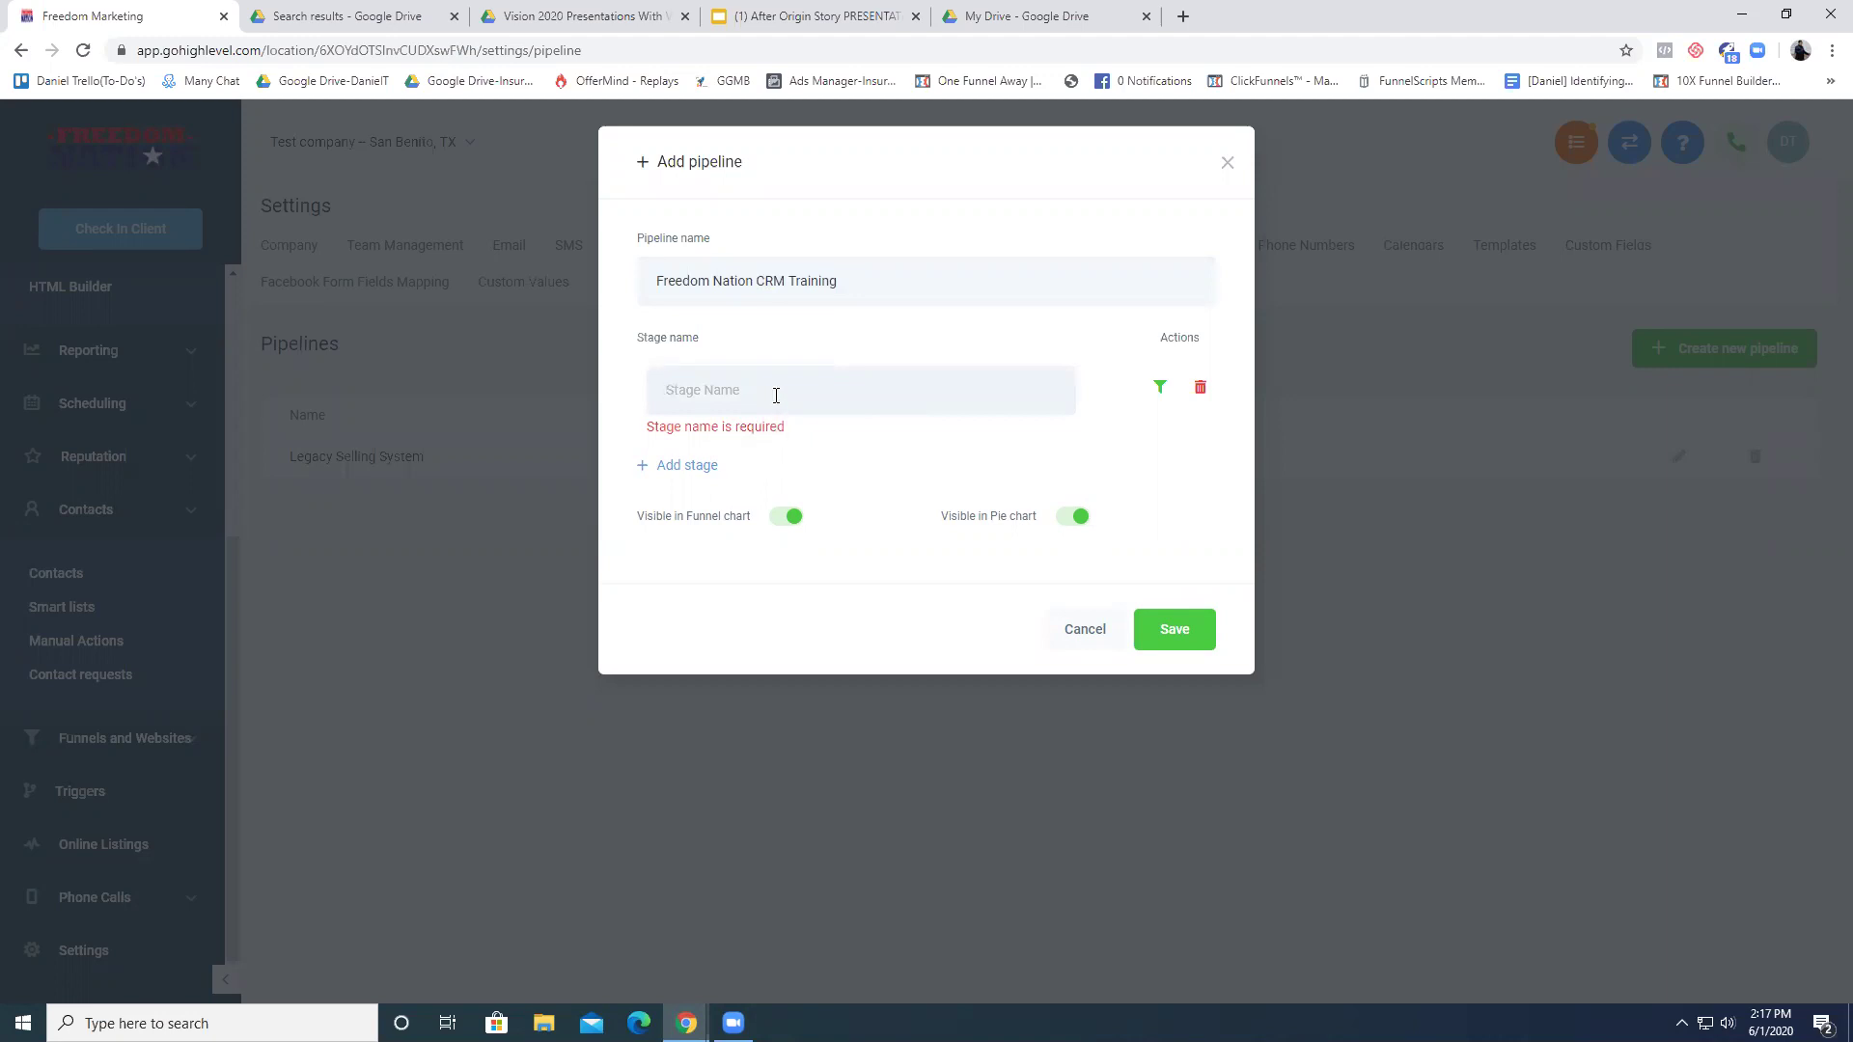
# - Name the first stage 'Hit List'
pyautogui.write('Leads')
pyautogui.press('BackSpace')
pyautogui.press('BackSpace')
pyautogui.press('BackSpace')
pyautogui.press('BackSpace')
pyautogui.write('ead')
pyautogui.press('BackSpace')
pyautogui.press('BackSpace')
pyautogui.press('BackSpace')
pyautogui.press('BackSpace')
pyautogui.write('Hi')
pyautogui.write('ist')
# - Add a second stage named 'Farm Club (Nuturing)'
pyautogui.click(673, 465)
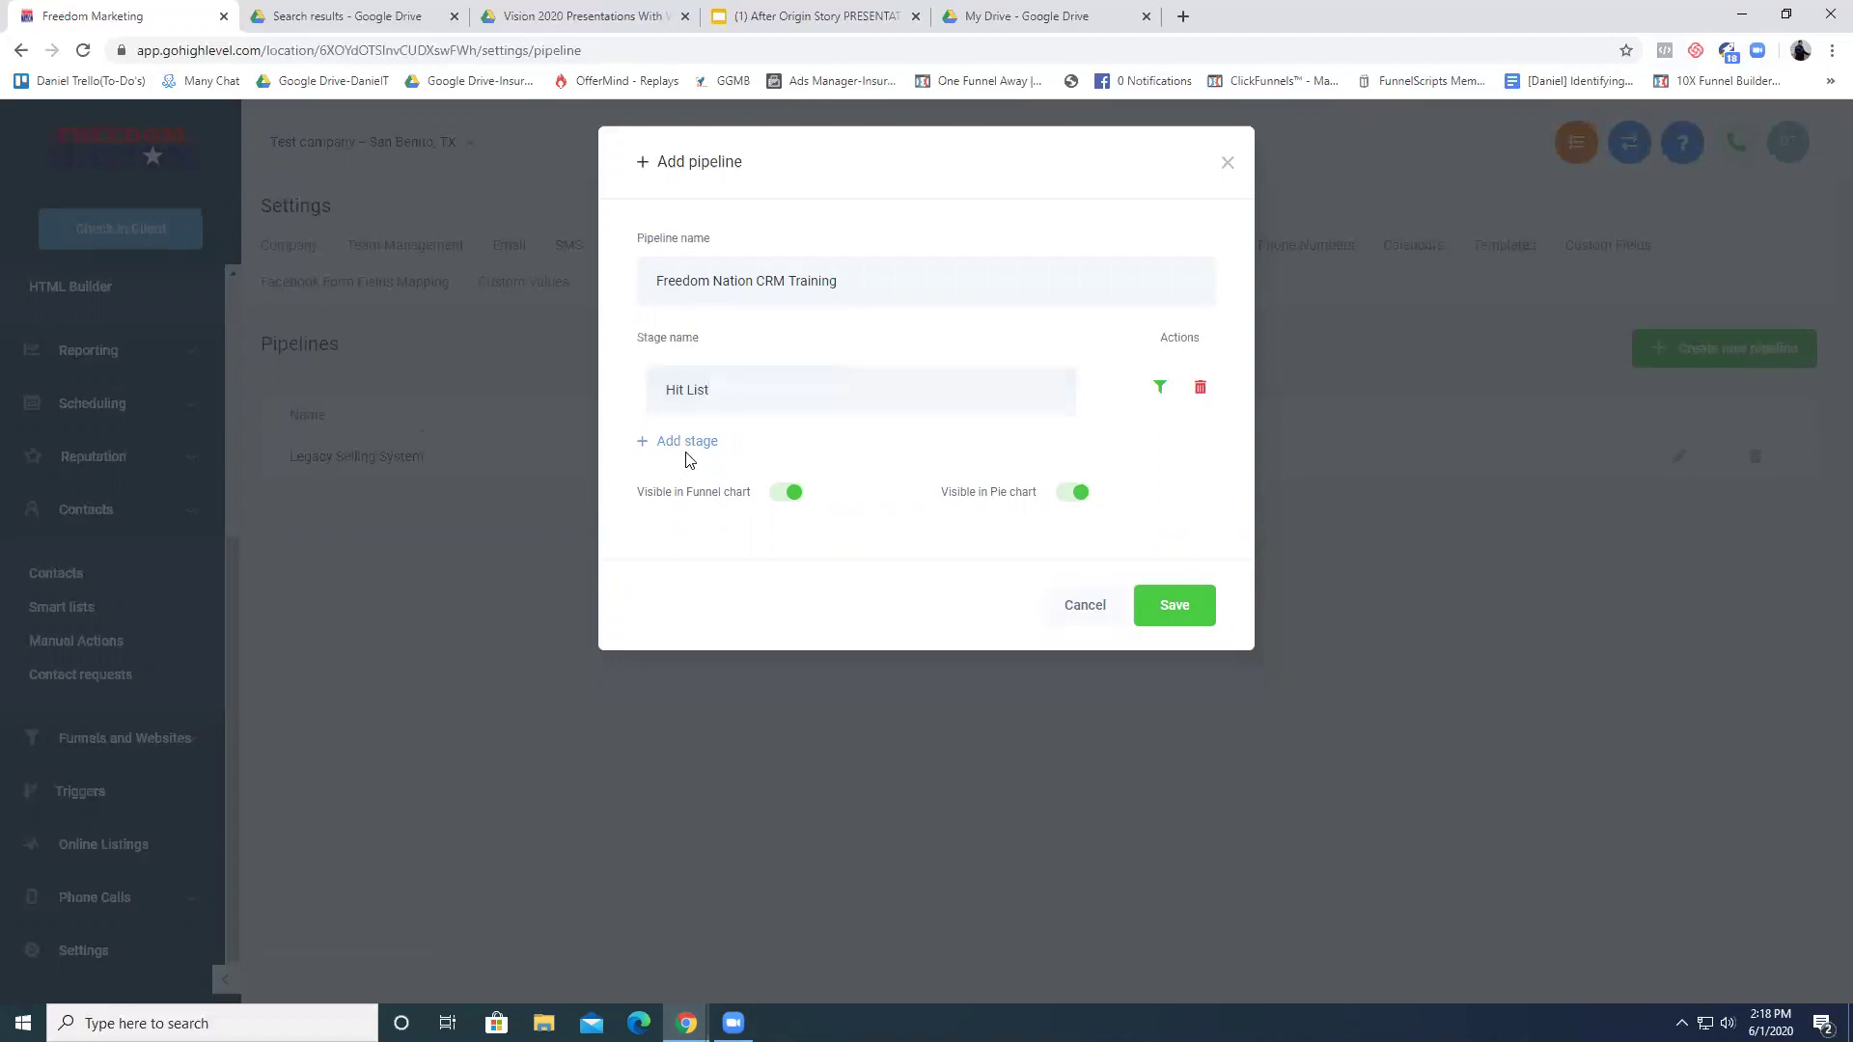
pyautogui.click(704, 442)
pyautogui.click(747, 393)
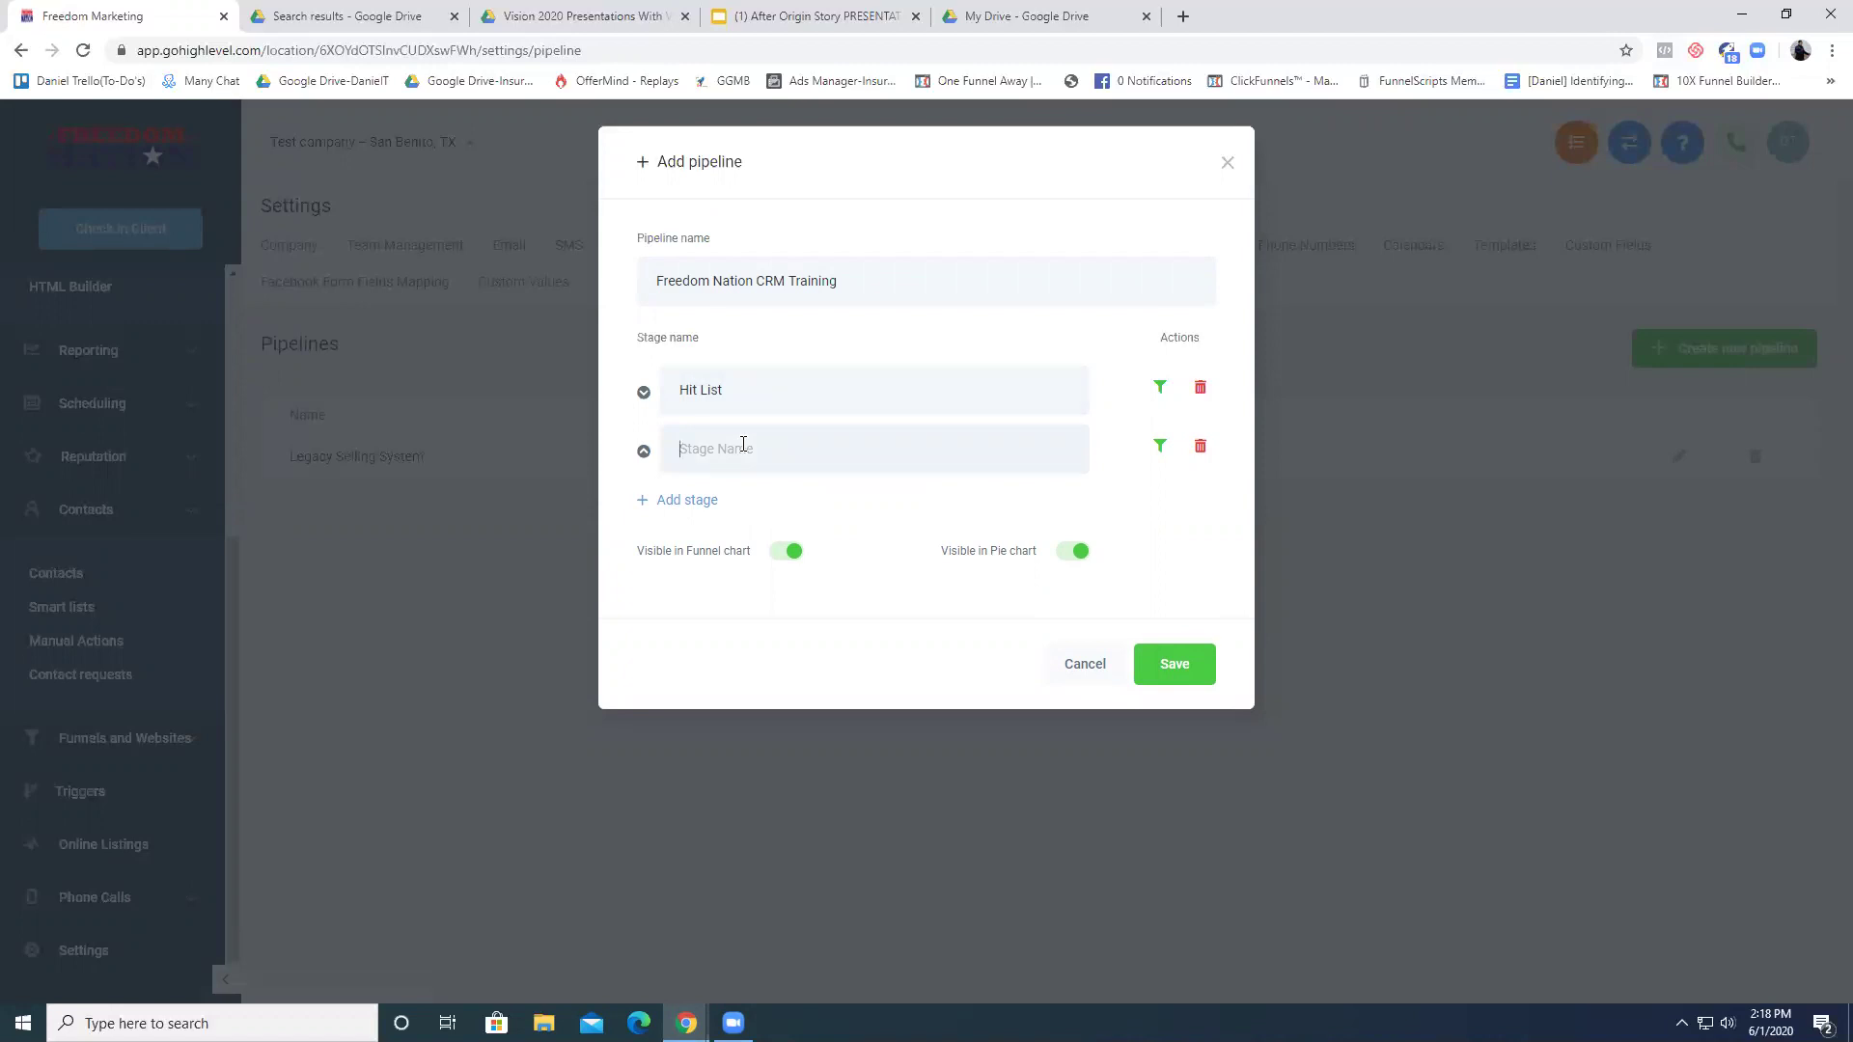
pyautogui.write('Lead')
pyautogui.press('BackSpace')
pyautogui.press('BackSpace')
pyautogui.press('BackSpace')
pyautogui.press('BackSpace')
pyautogui.write('Nurutr')
pyautogui.press('BackSpace')
pyautogui.press('BackSpace')
pyautogui.press('BackSpace')
pyautogui.press('BackSpace')
pyautogui.press('BackSpace')
pyautogui.write('Farm Club')
pyautogui.write('Nutureing)')
# - Add a third stage 'New Customer' plus an extra empty stage
pyautogui.click(714, 500)
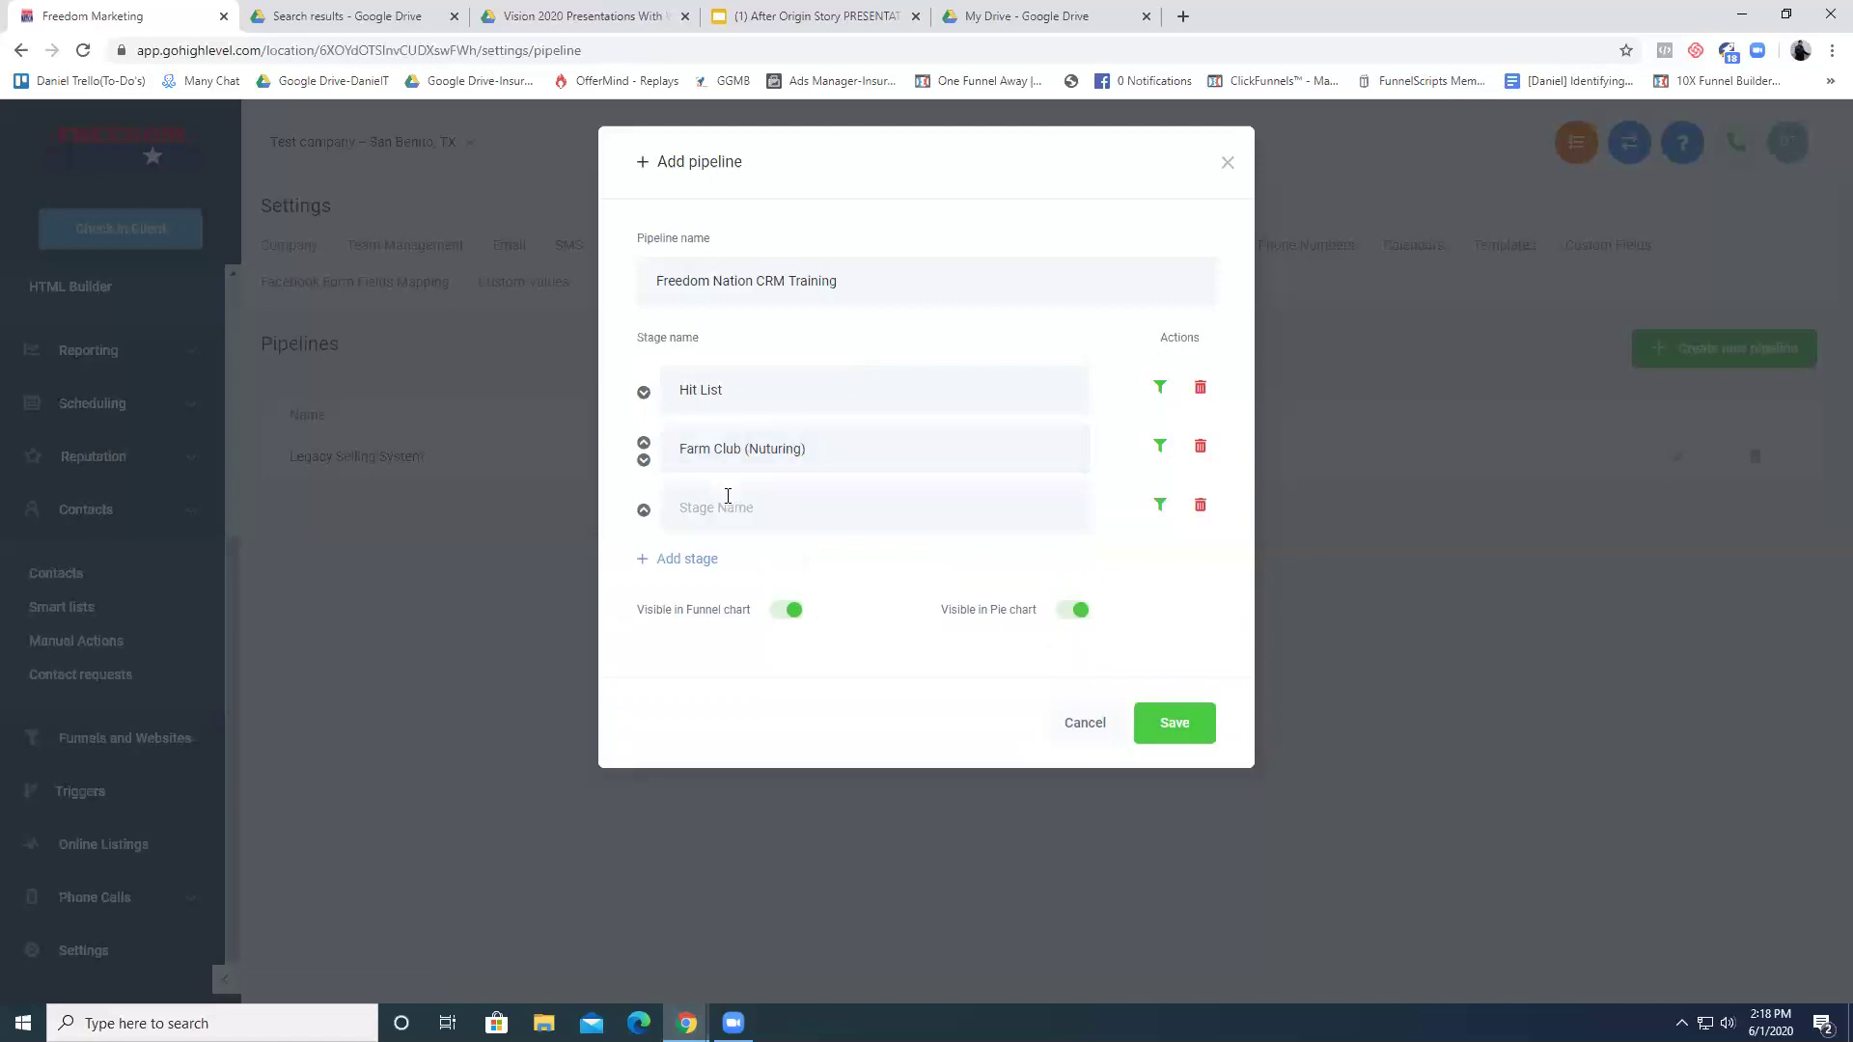
pyautogui.write('New Customer')
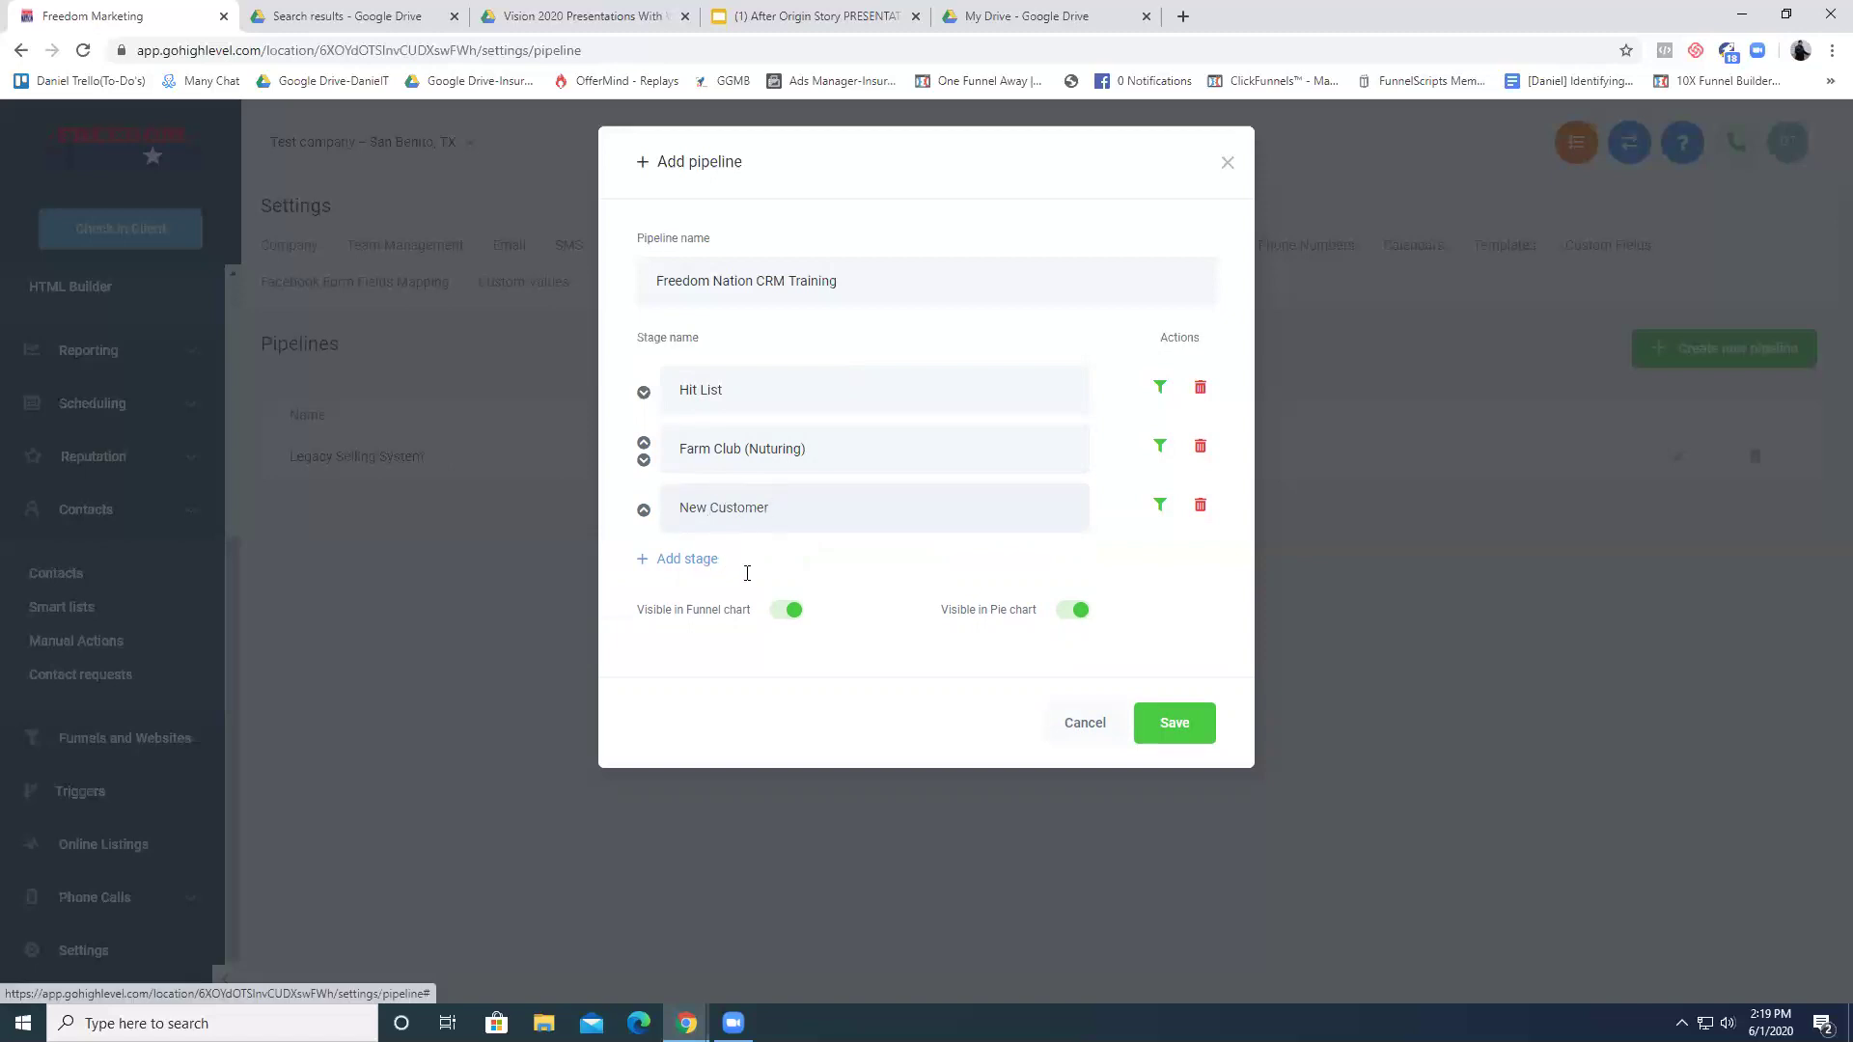
pyautogui.click(714, 558)
pyautogui.write('Cl')
pyautogui.press('BackSpace')
pyautogui.press('BackSpace')
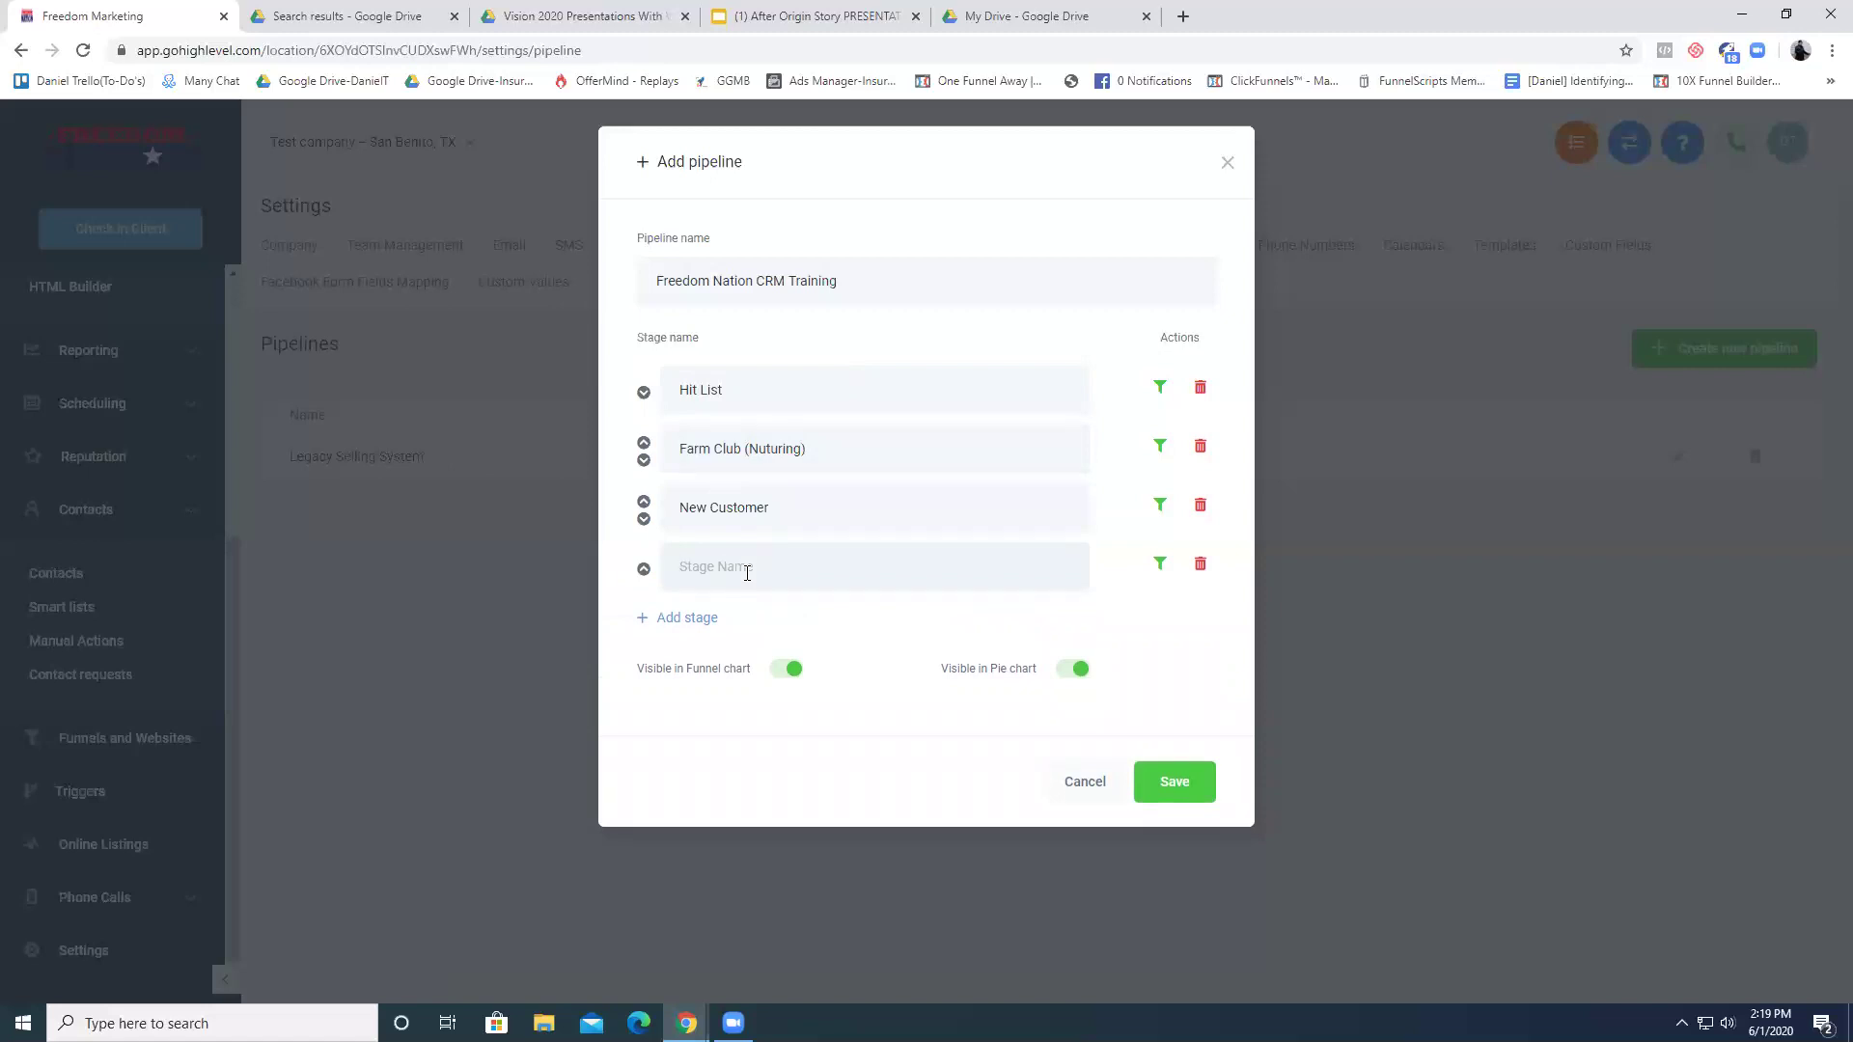
# - Extend the first stage name to 'Hit List (Lead Capture)'
pyautogui.click(768, 395)
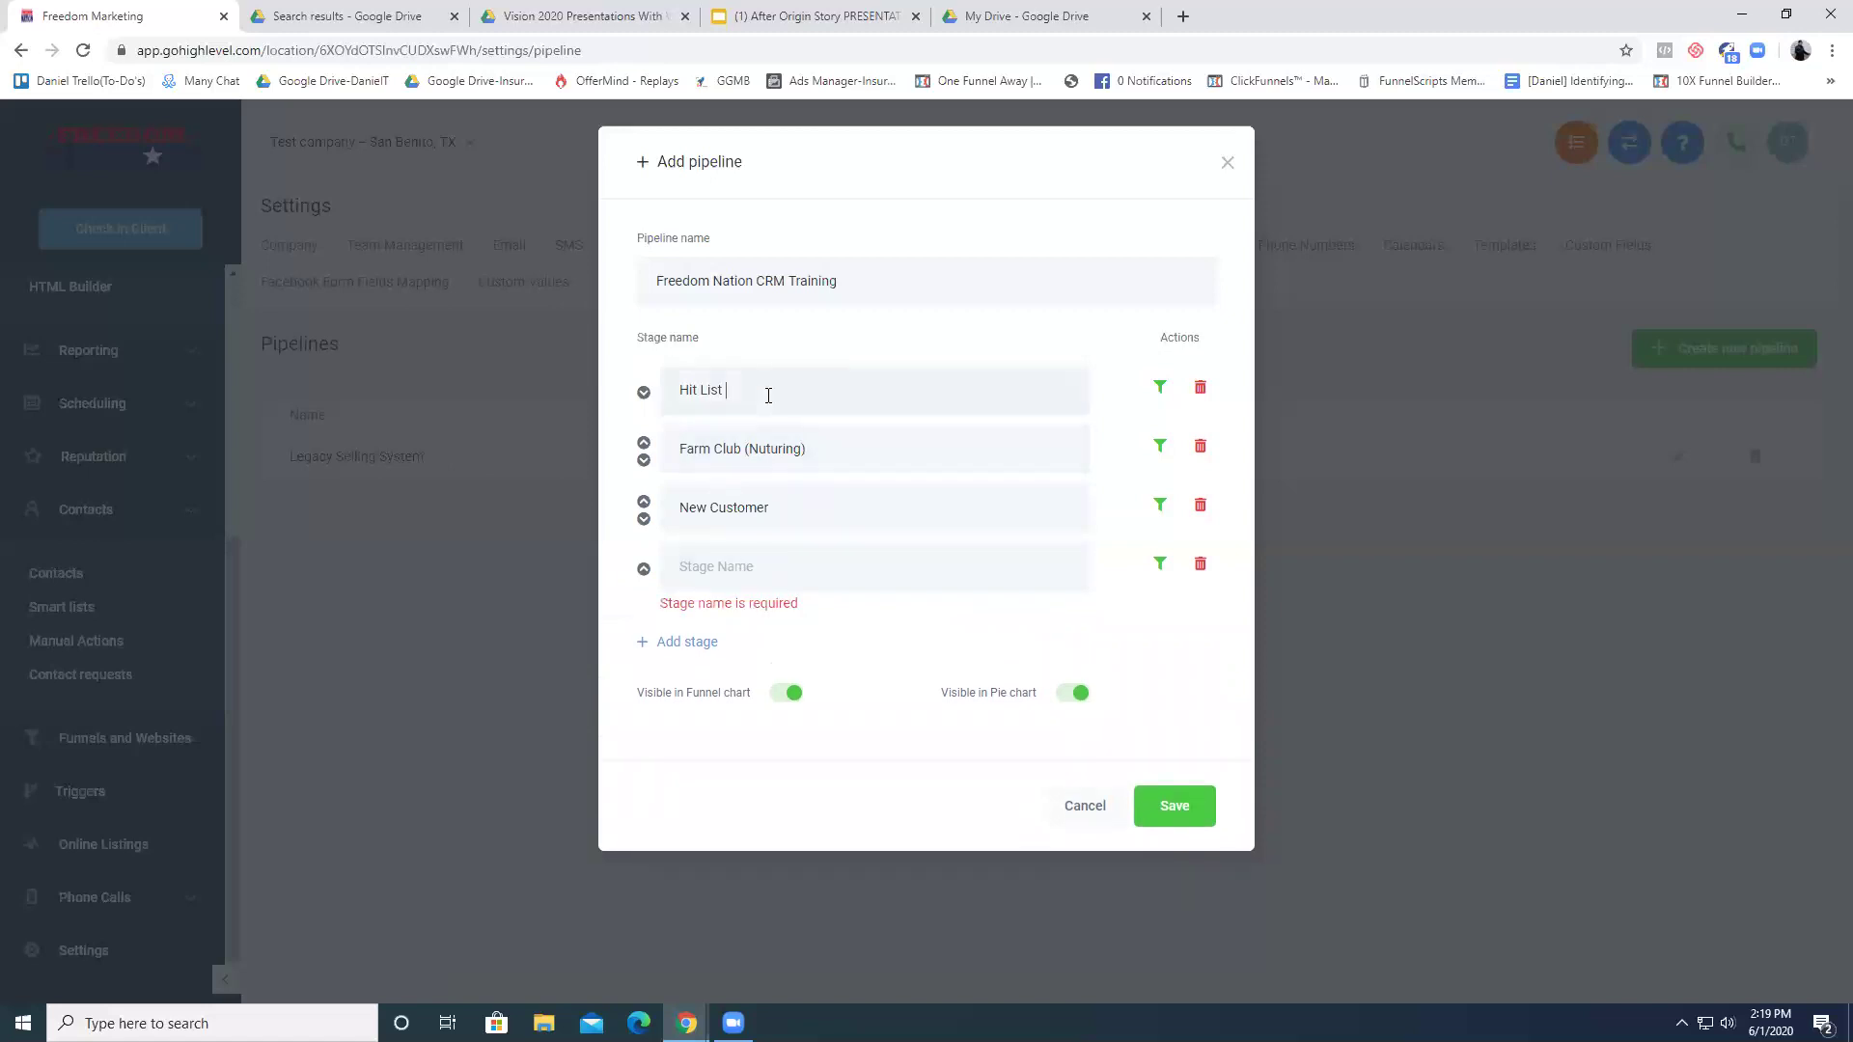
pyautogui.write('(Lead G')
pyautogui.write('apture_)')
pyautogui.moveTo(768, 395); pyautogui.dragTo(740, 396)
pyautogui.click(1460, 871)
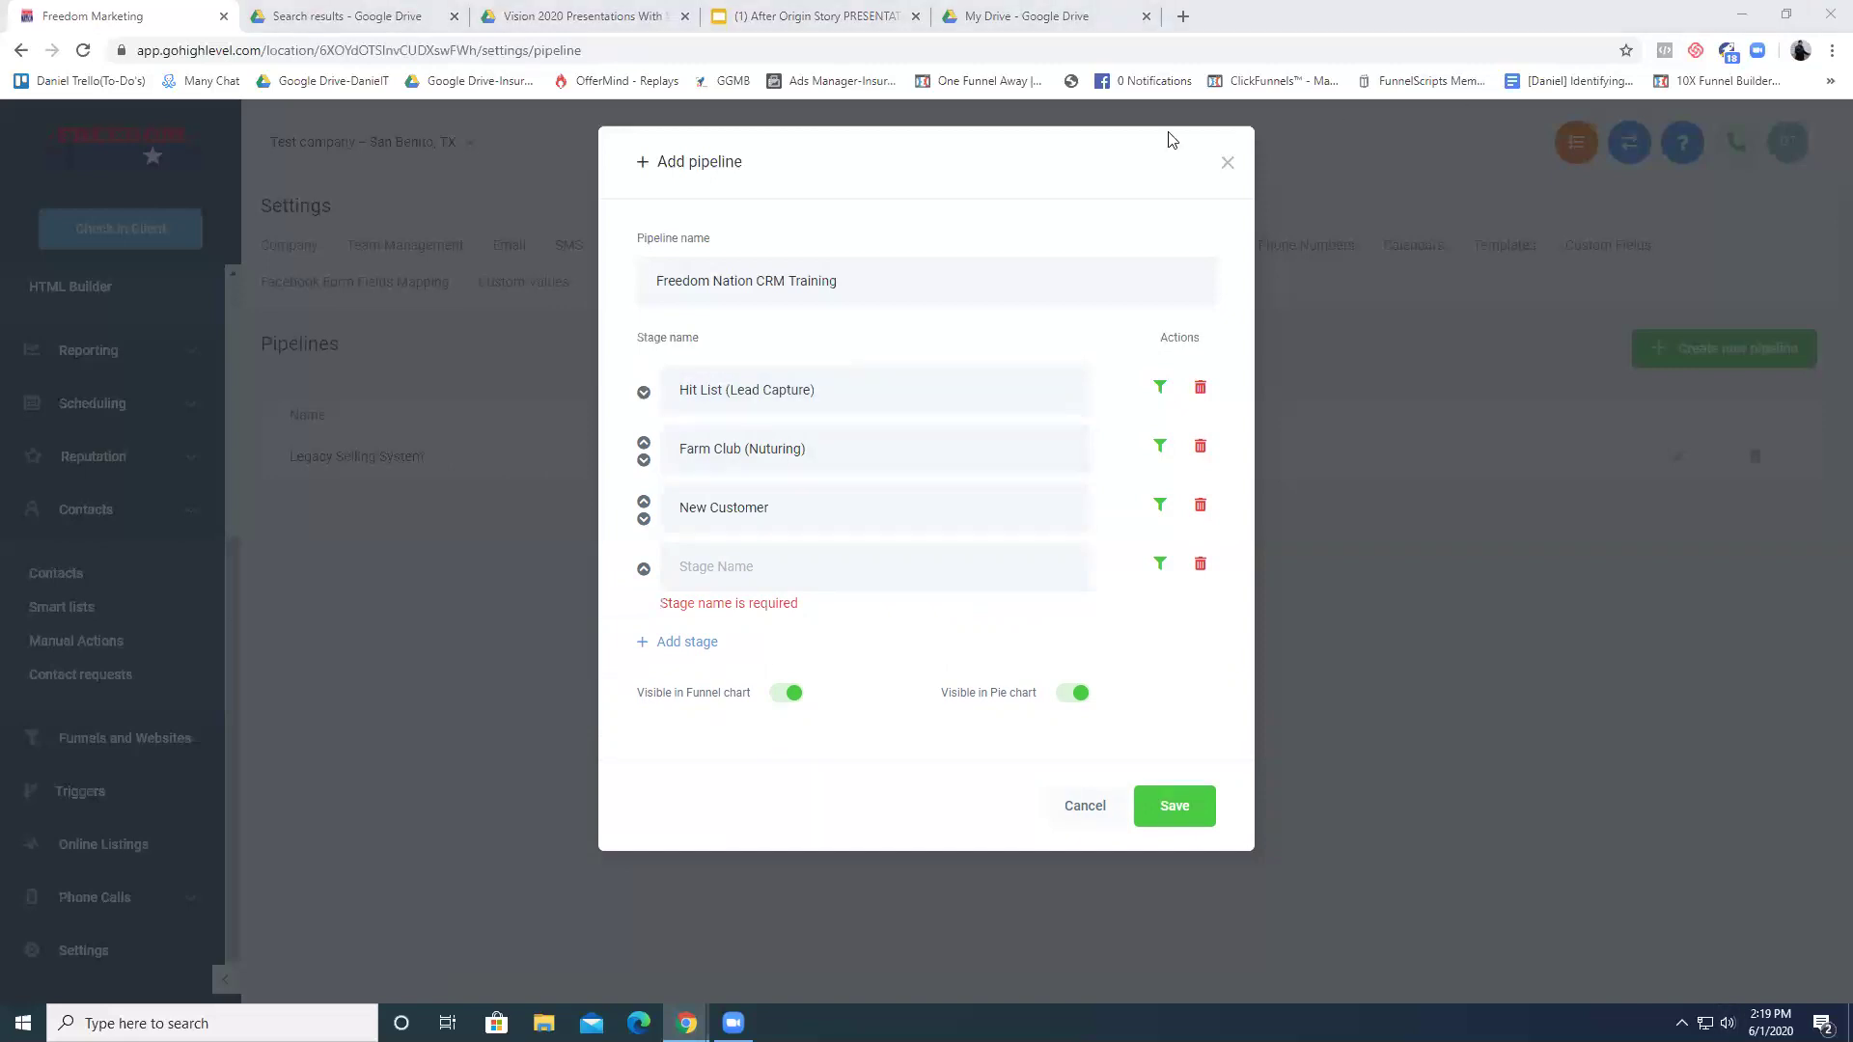
# - Delete the empty fourth stage and save the pipeline
pyautogui.click(1044, 546)
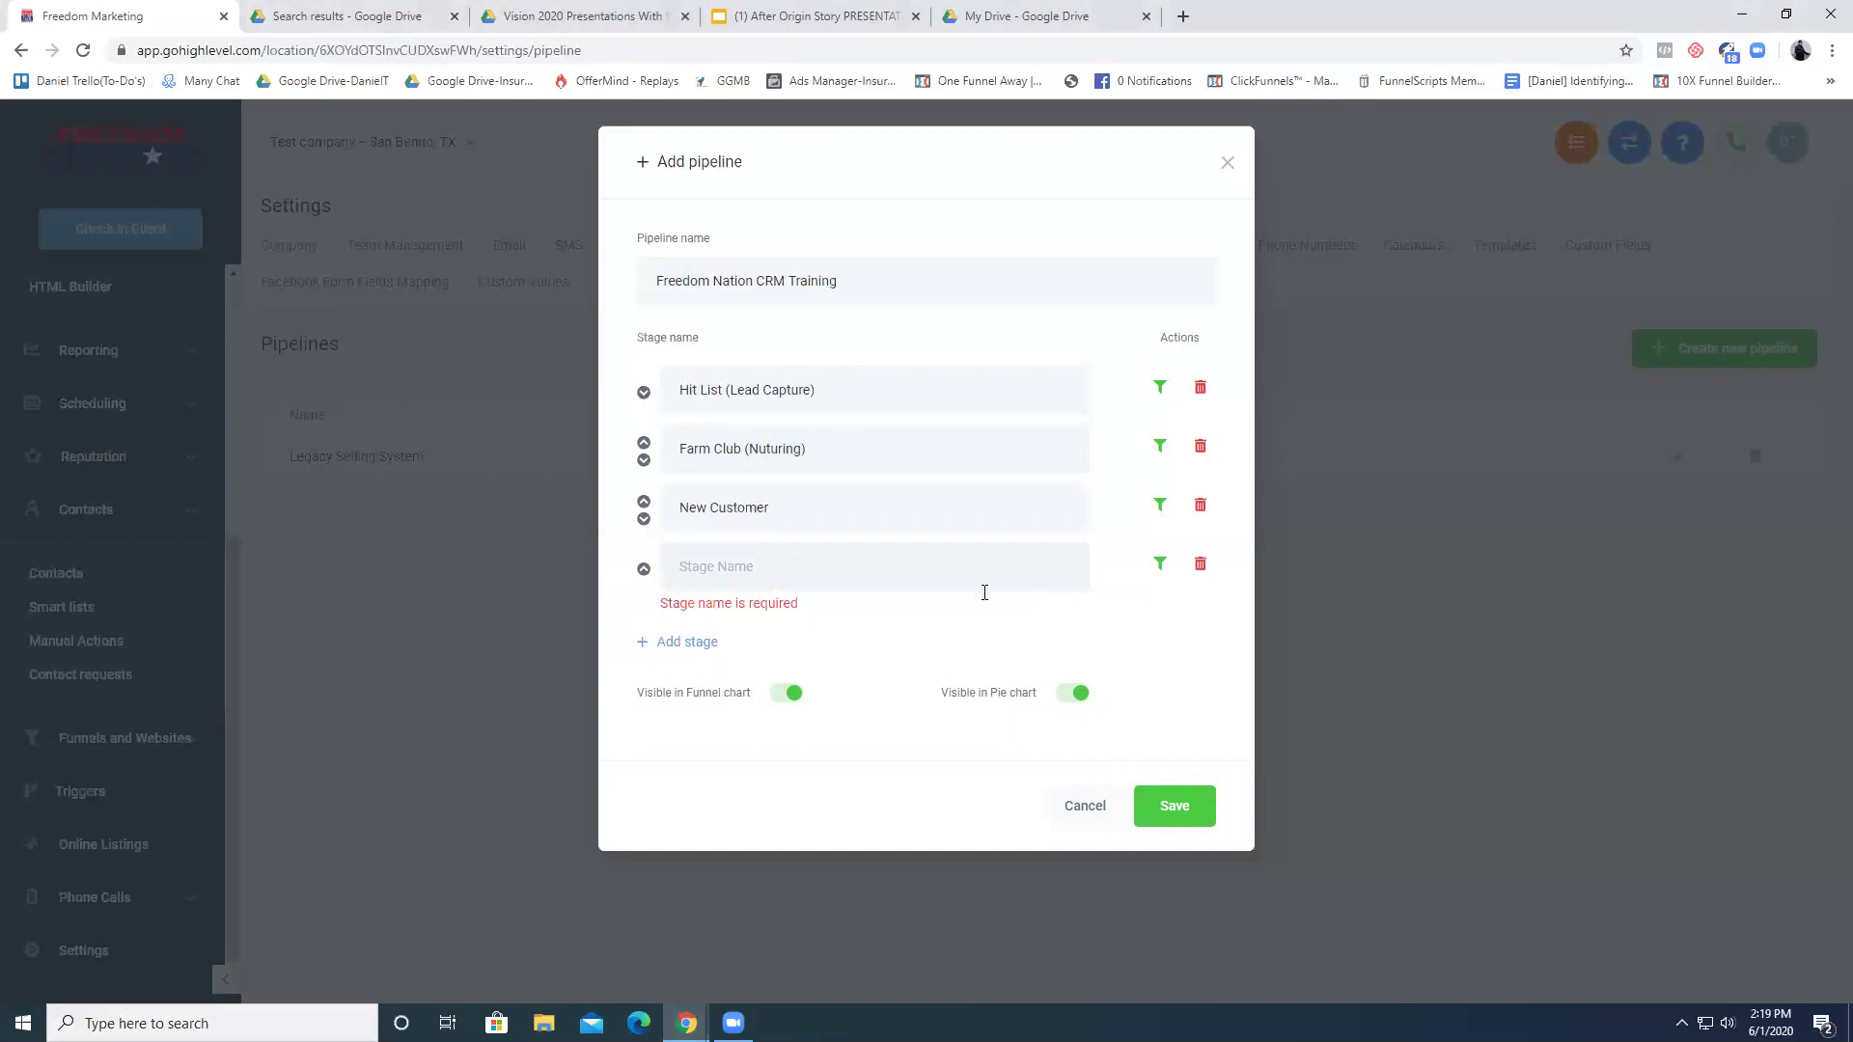
pyautogui.click(1200, 566)
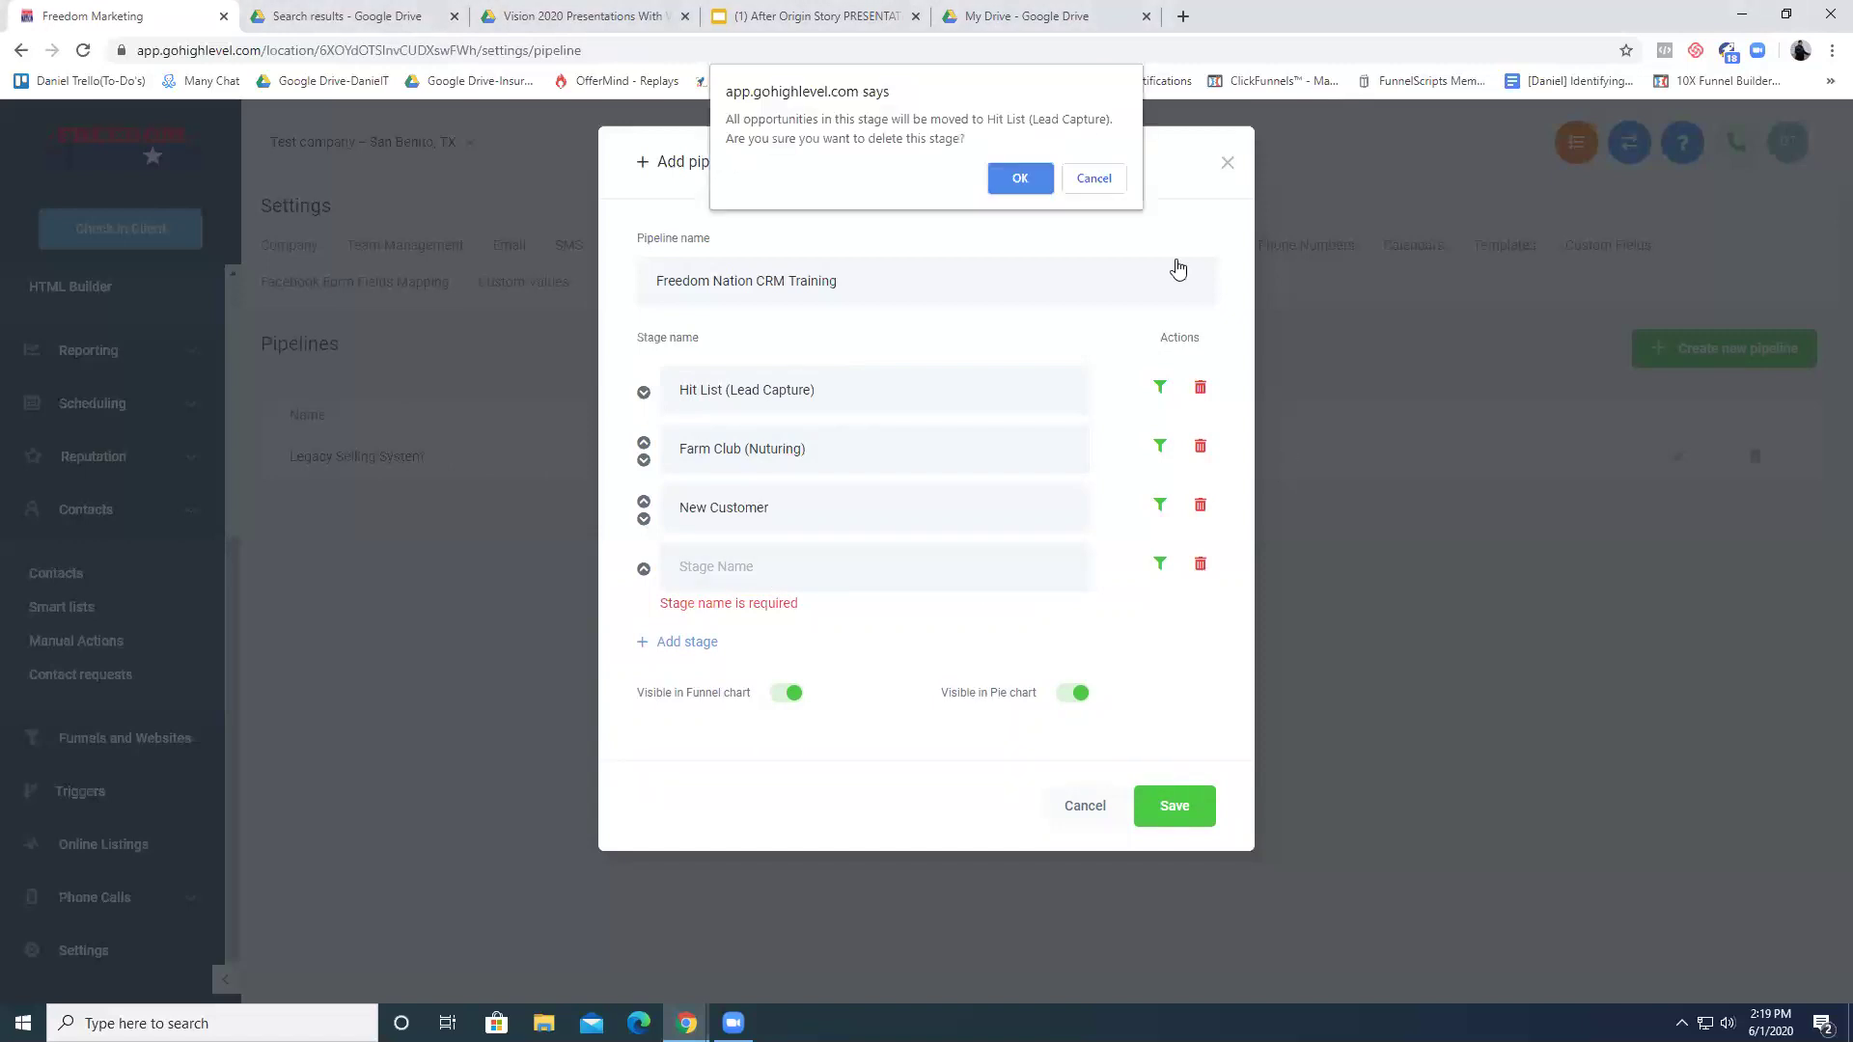
pyautogui.click(1094, 179)
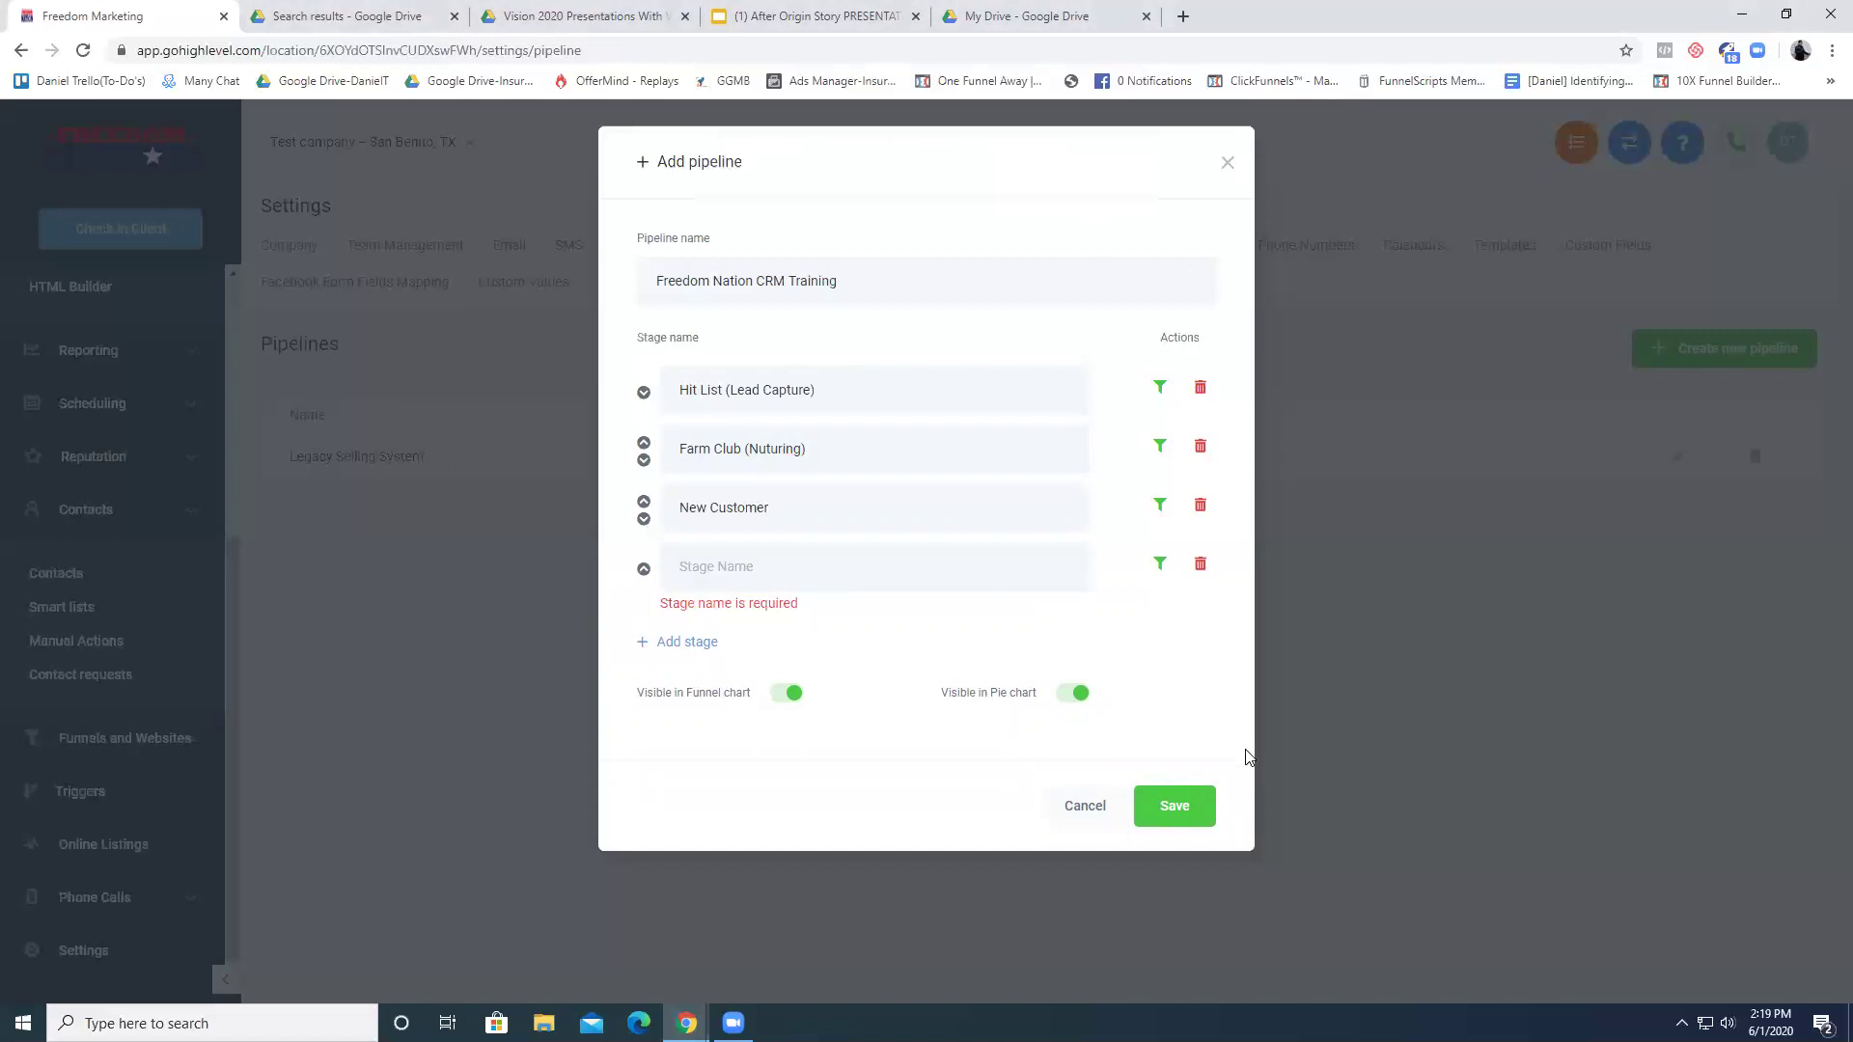
pyautogui.click(1200, 569)
pyautogui.click(1021, 179)
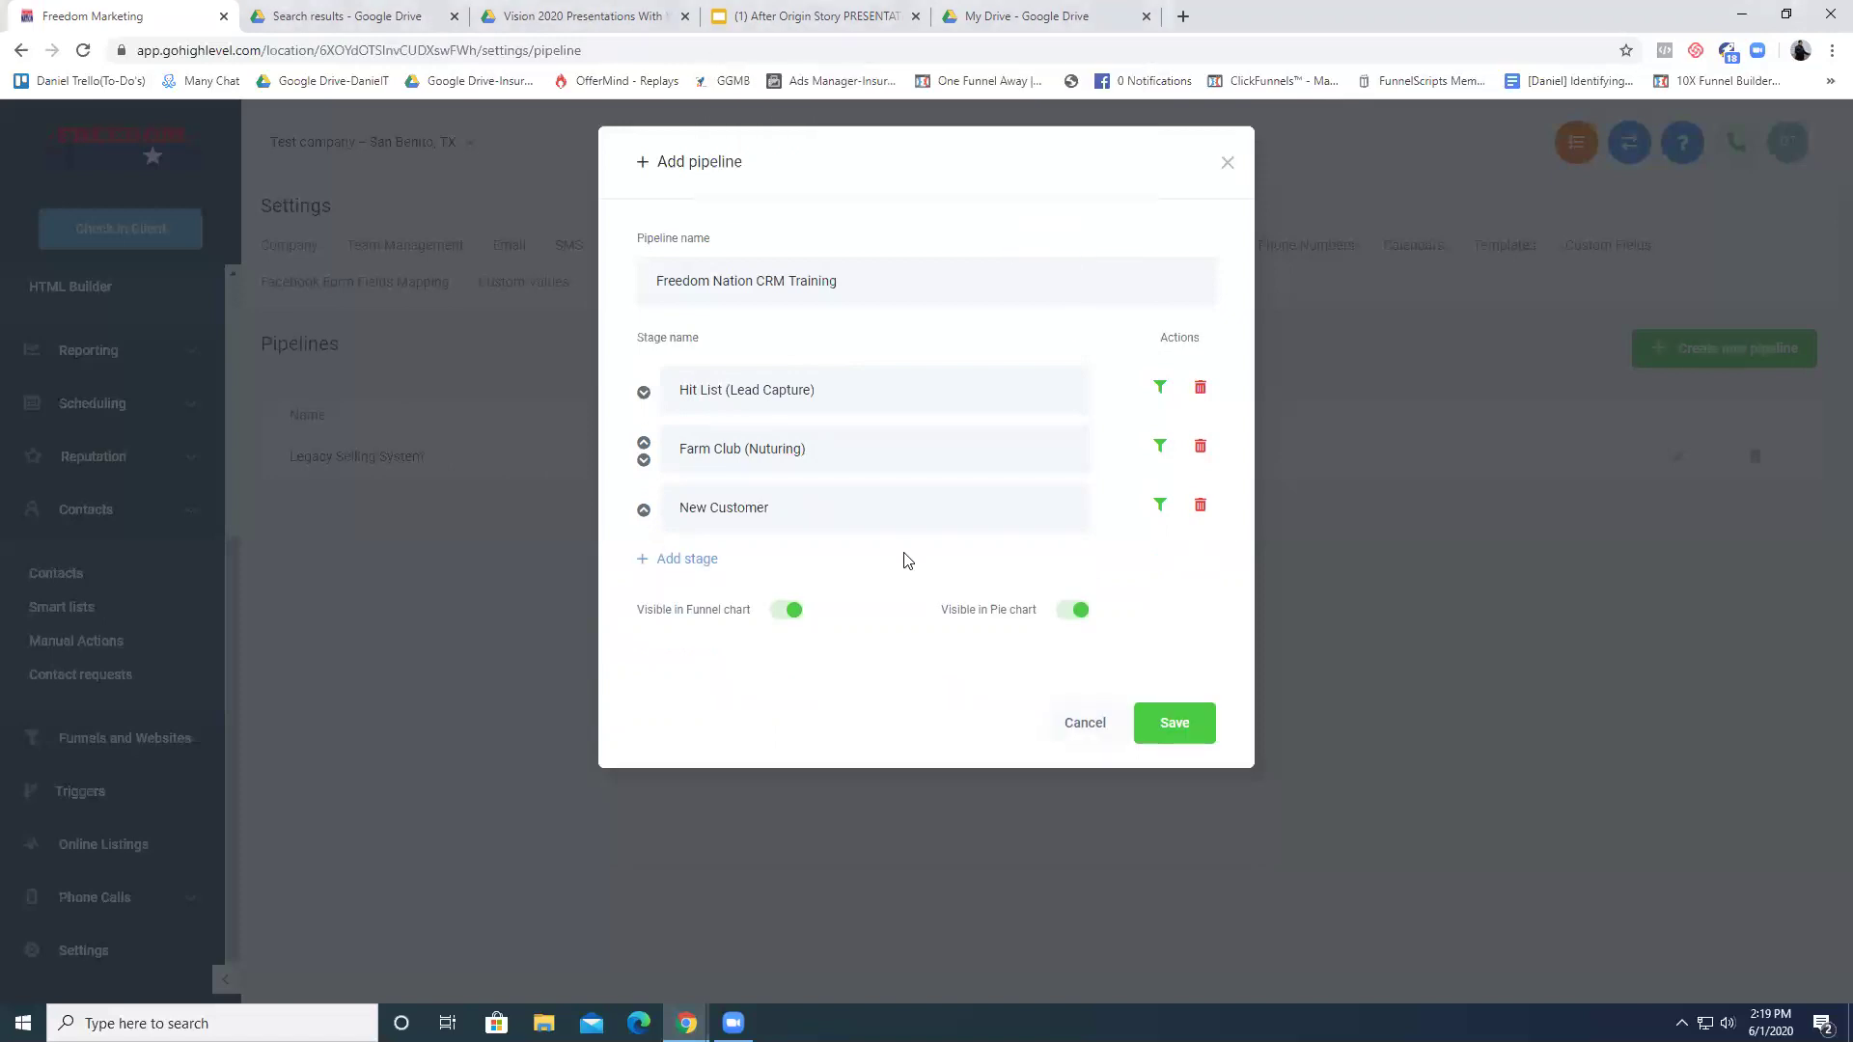
pyautogui.click(1177, 726)
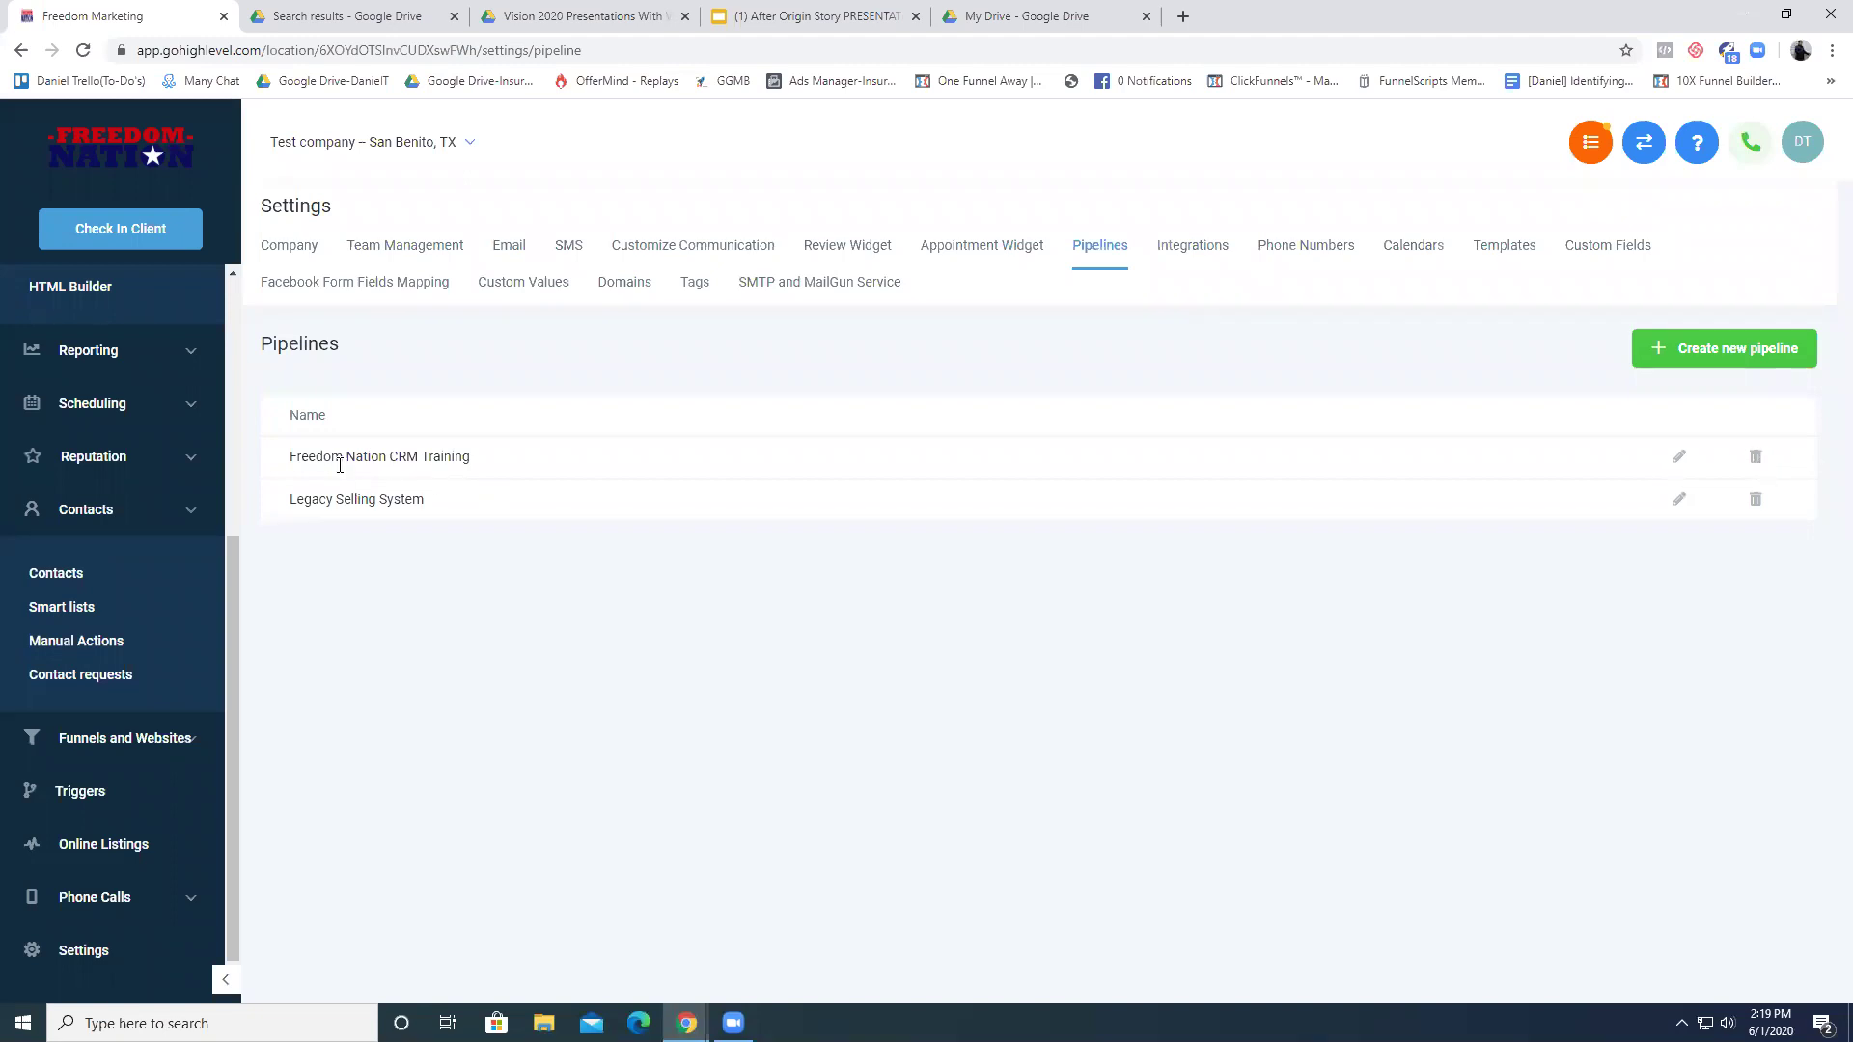
# - Delete the Freedom Nation CRM Training pipeline, then edit Legacy Selling System's stages
pyautogui.tripleClick(372, 501)
pyautogui.click(426, 480)
pyautogui.click(1756, 467)
pyautogui.click(1827, 472)
pyautogui.click(1755, 498)
pyautogui.click(1218, 270)
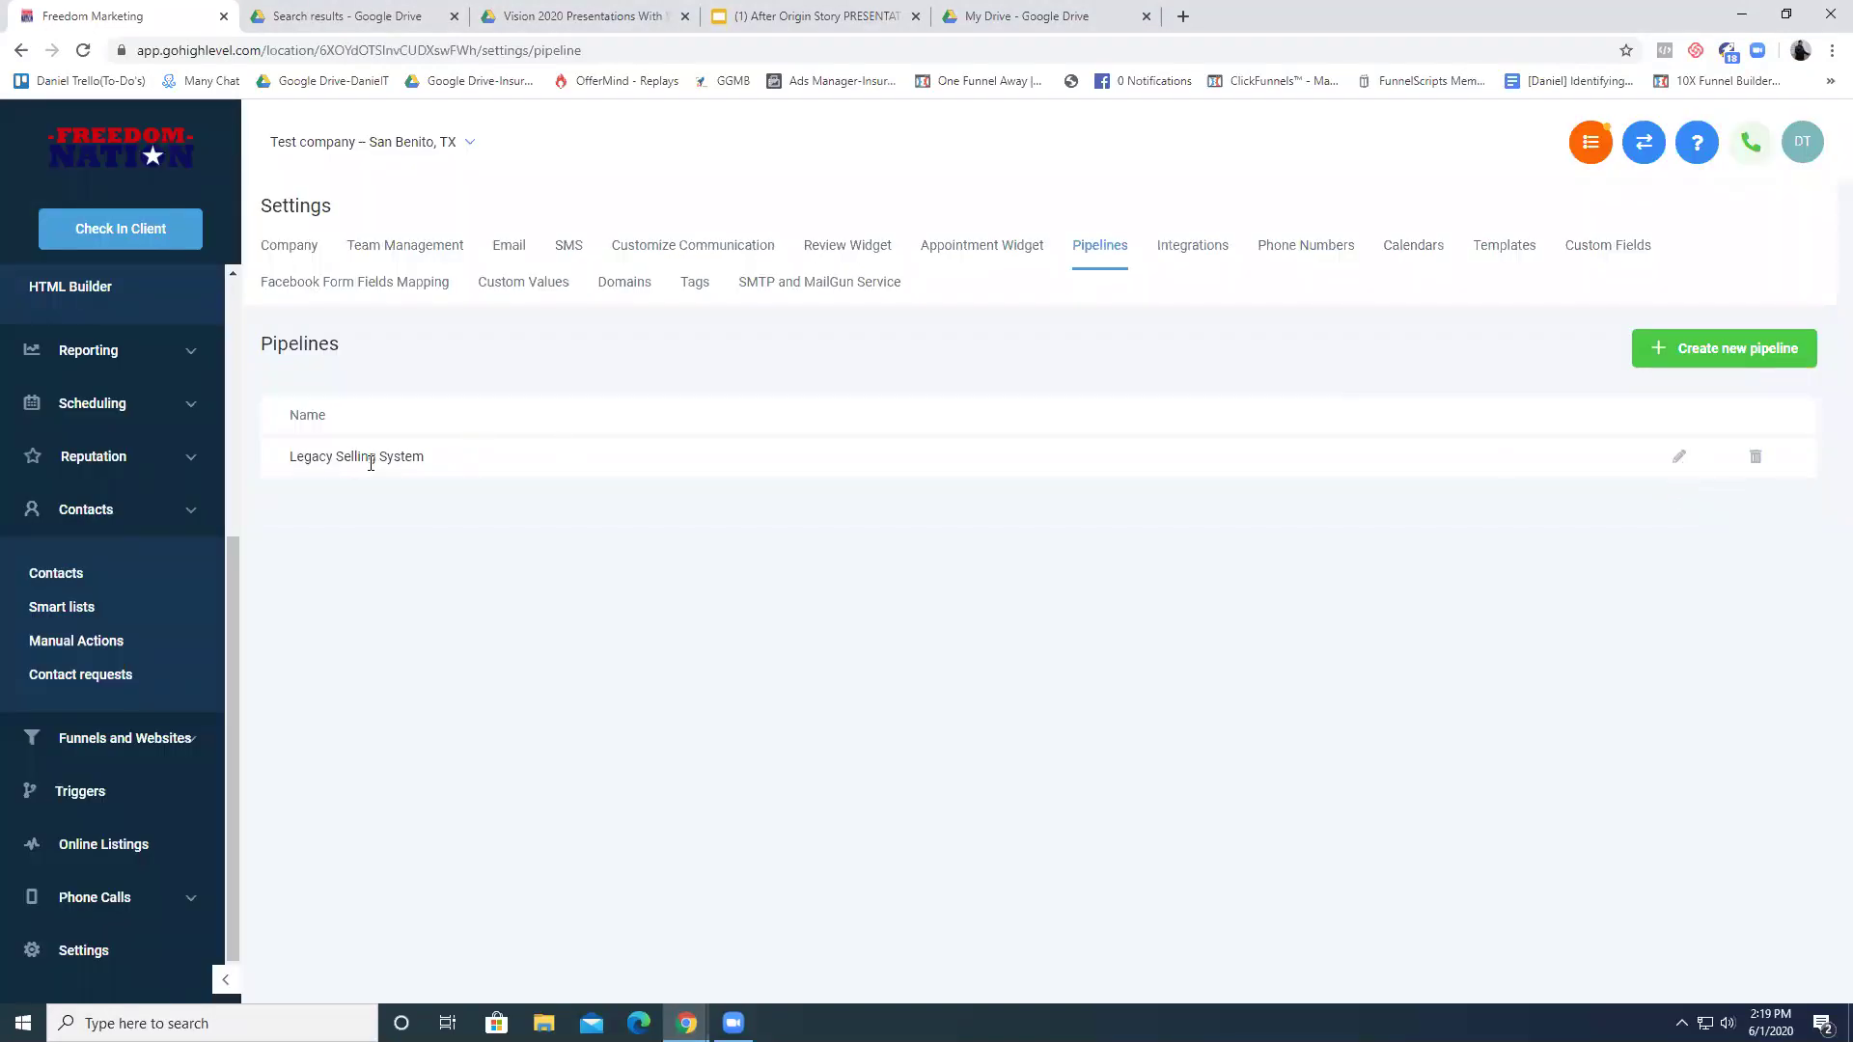
pyautogui.tripleClick(363, 461)
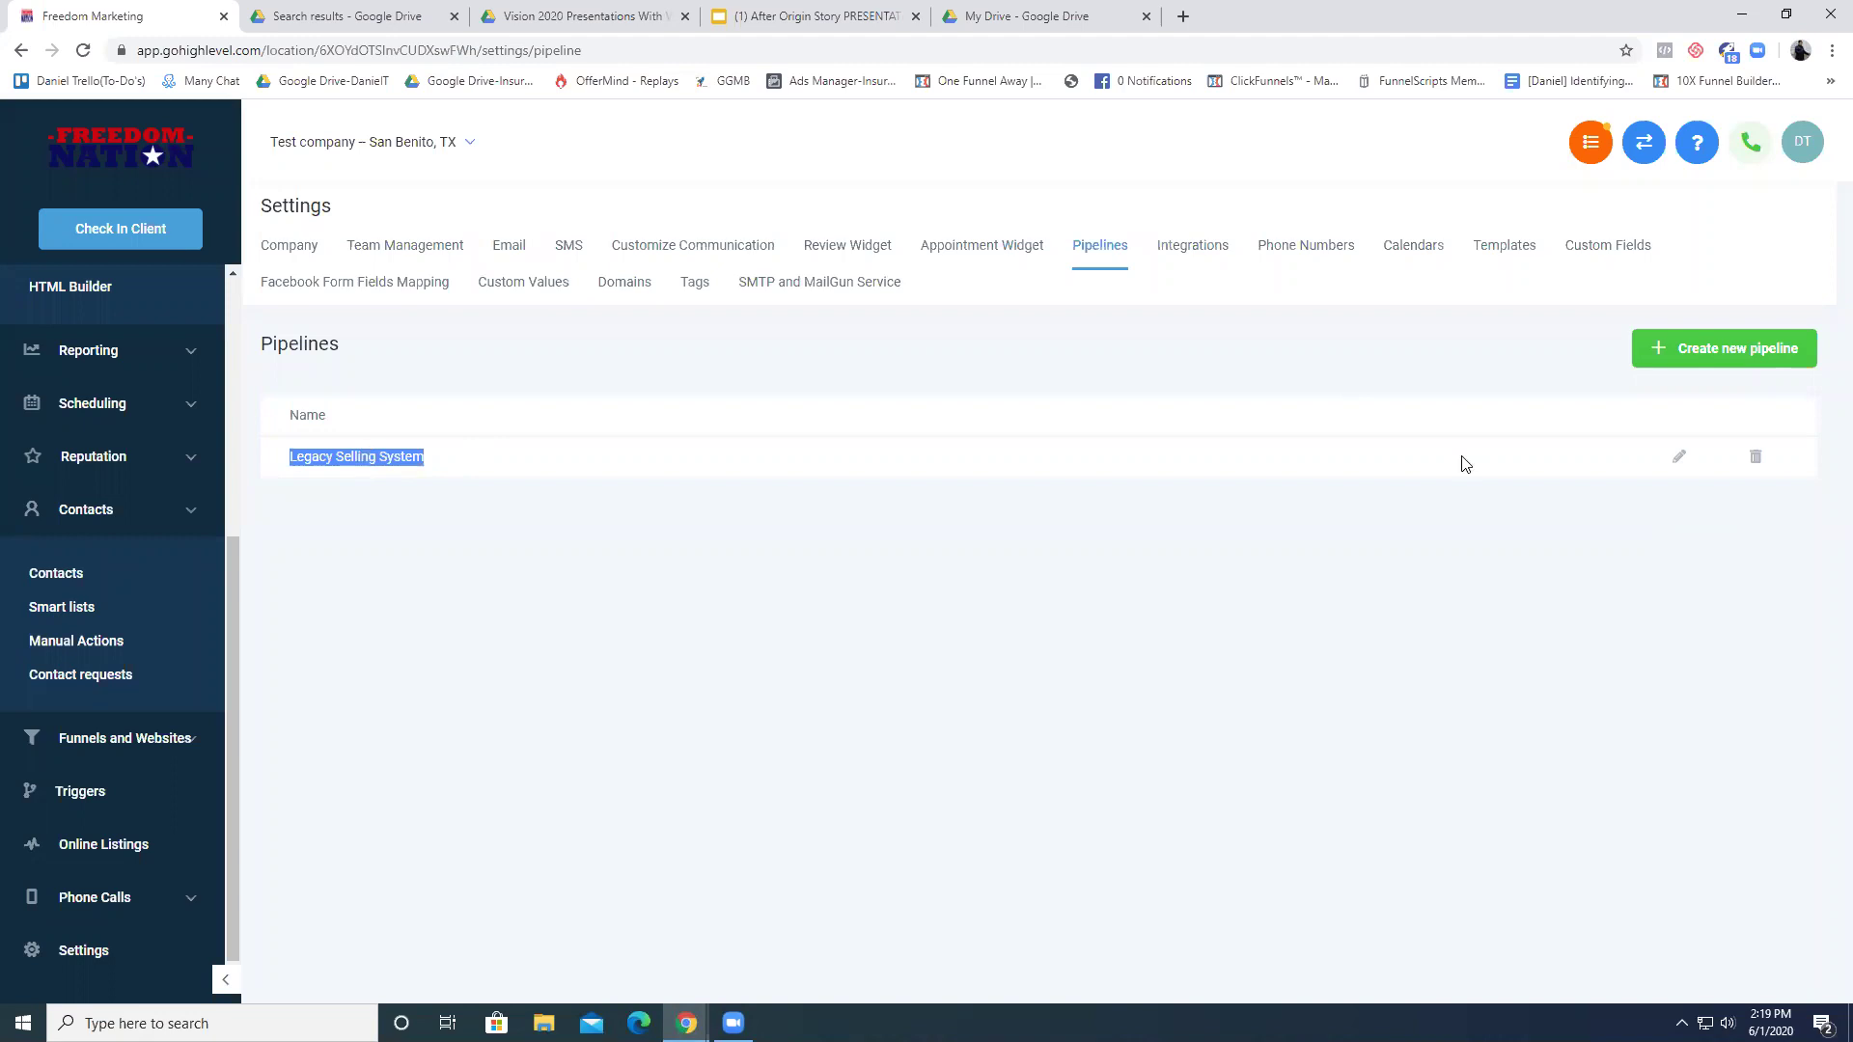
pyautogui.click(1679, 458)
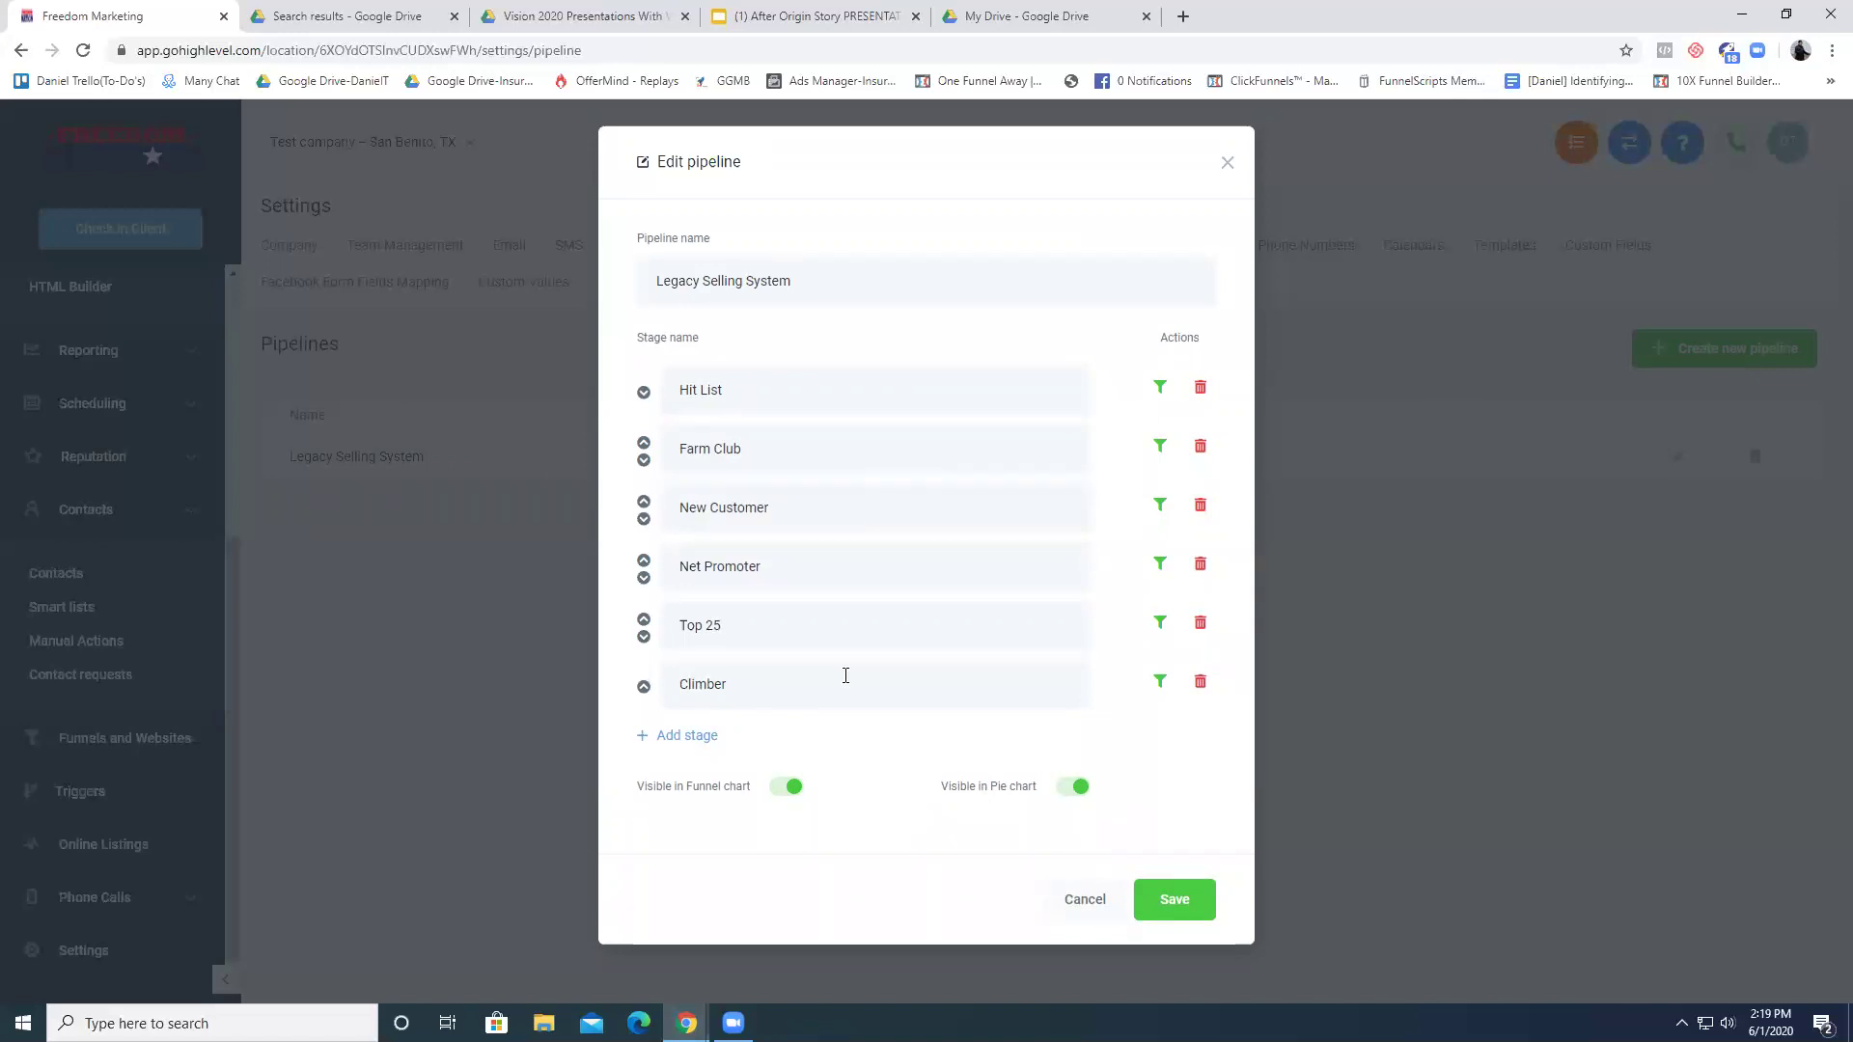
# - Append '(awareness)interest' to Hit List and '(new business)' to New Customer
pyautogui.tripleClick(831, 574)
pyautogui.moveTo(884, 512); pyautogui.dragTo(645, 405)
pyautogui.click(726, 389)
pyautogui.write('(awareness')
pyautogui.write(')')
pyautogui.write('inte')
pyautogui.write('rest')
pyautogui.click(816, 528)
pyautogui.write('(new busienss')
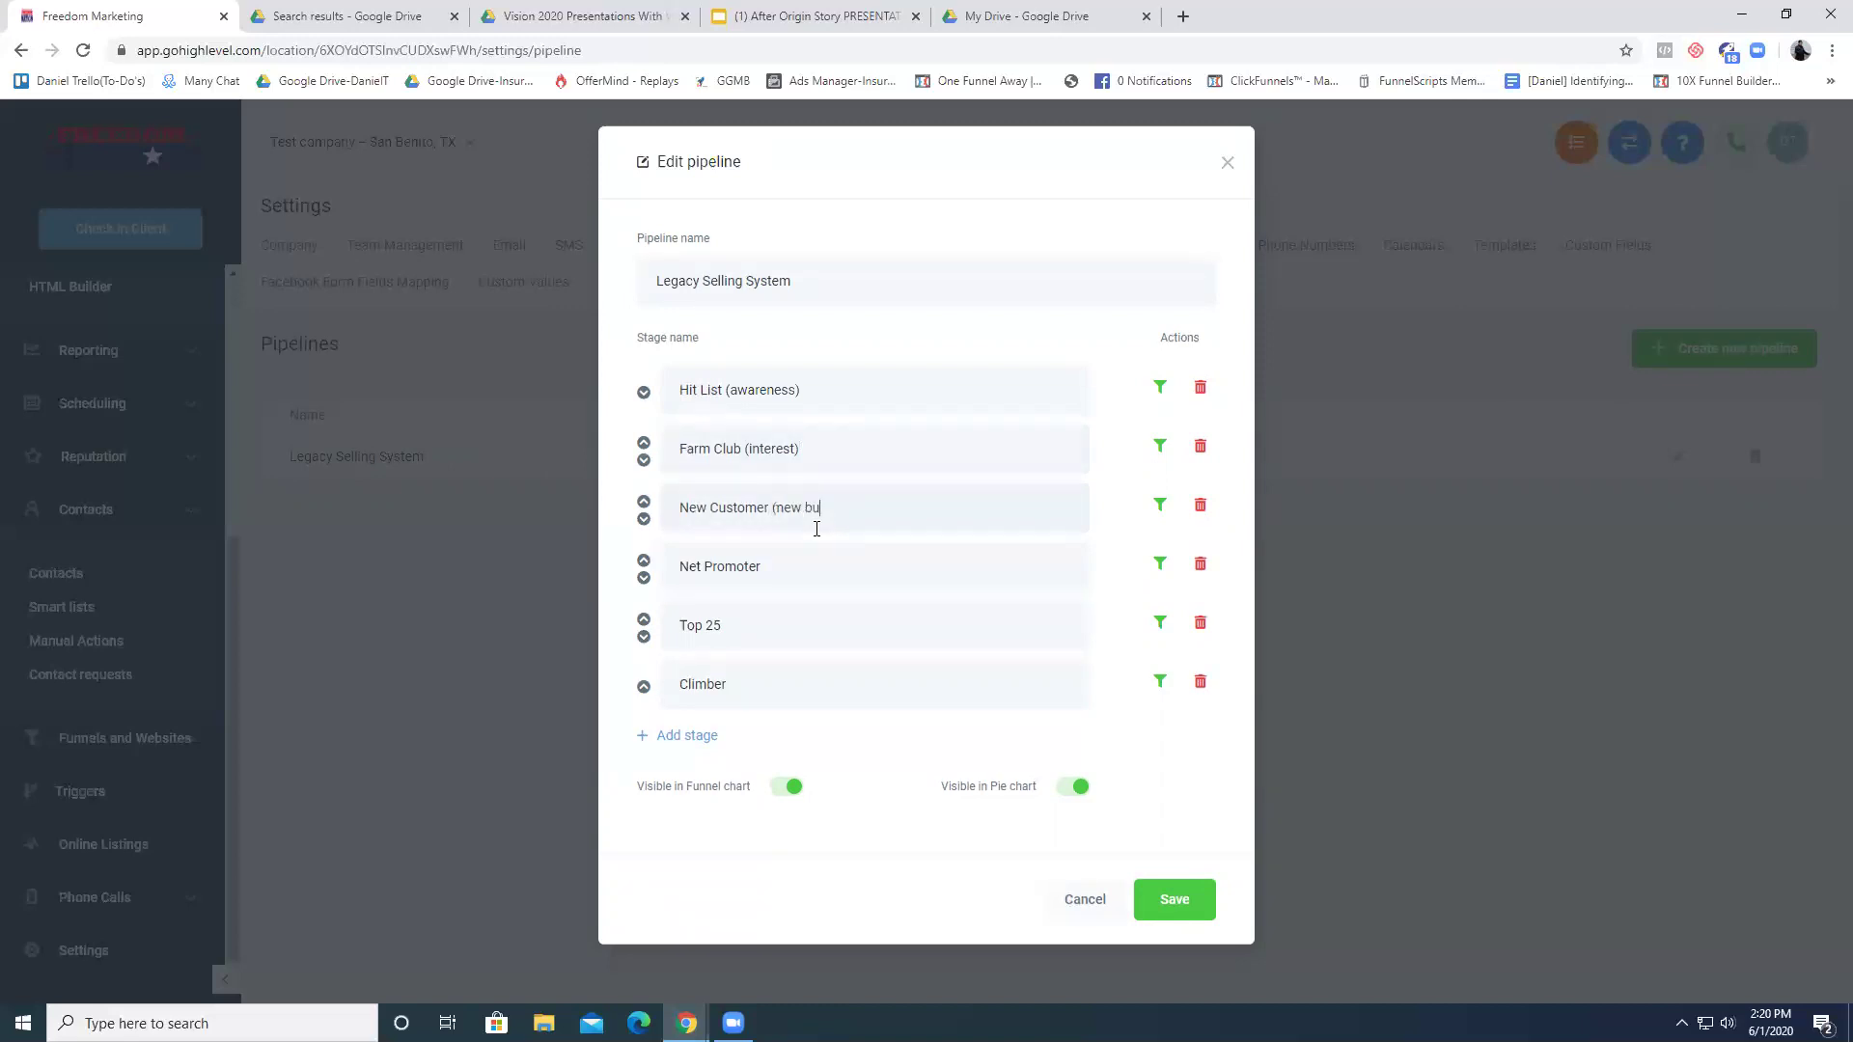
pyautogui.press('BackSpace')
pyautogui.press('BackSpace')
pyautogui.press('BackSpace')
pyautogui.press('BackSpace')
pyautogui.press('BackSpace')
pyautogui.write('ness)')
# - Delete the Climber, Top 25 and Net Promoter stages and save the pipeline
pyautogui.click(817, 554)
pyautogui.tripleClick(766, 577)
pyautogui.click(889, 622)
pyautogui.click(1200, 685)
pyautogui.click(1020, 178)
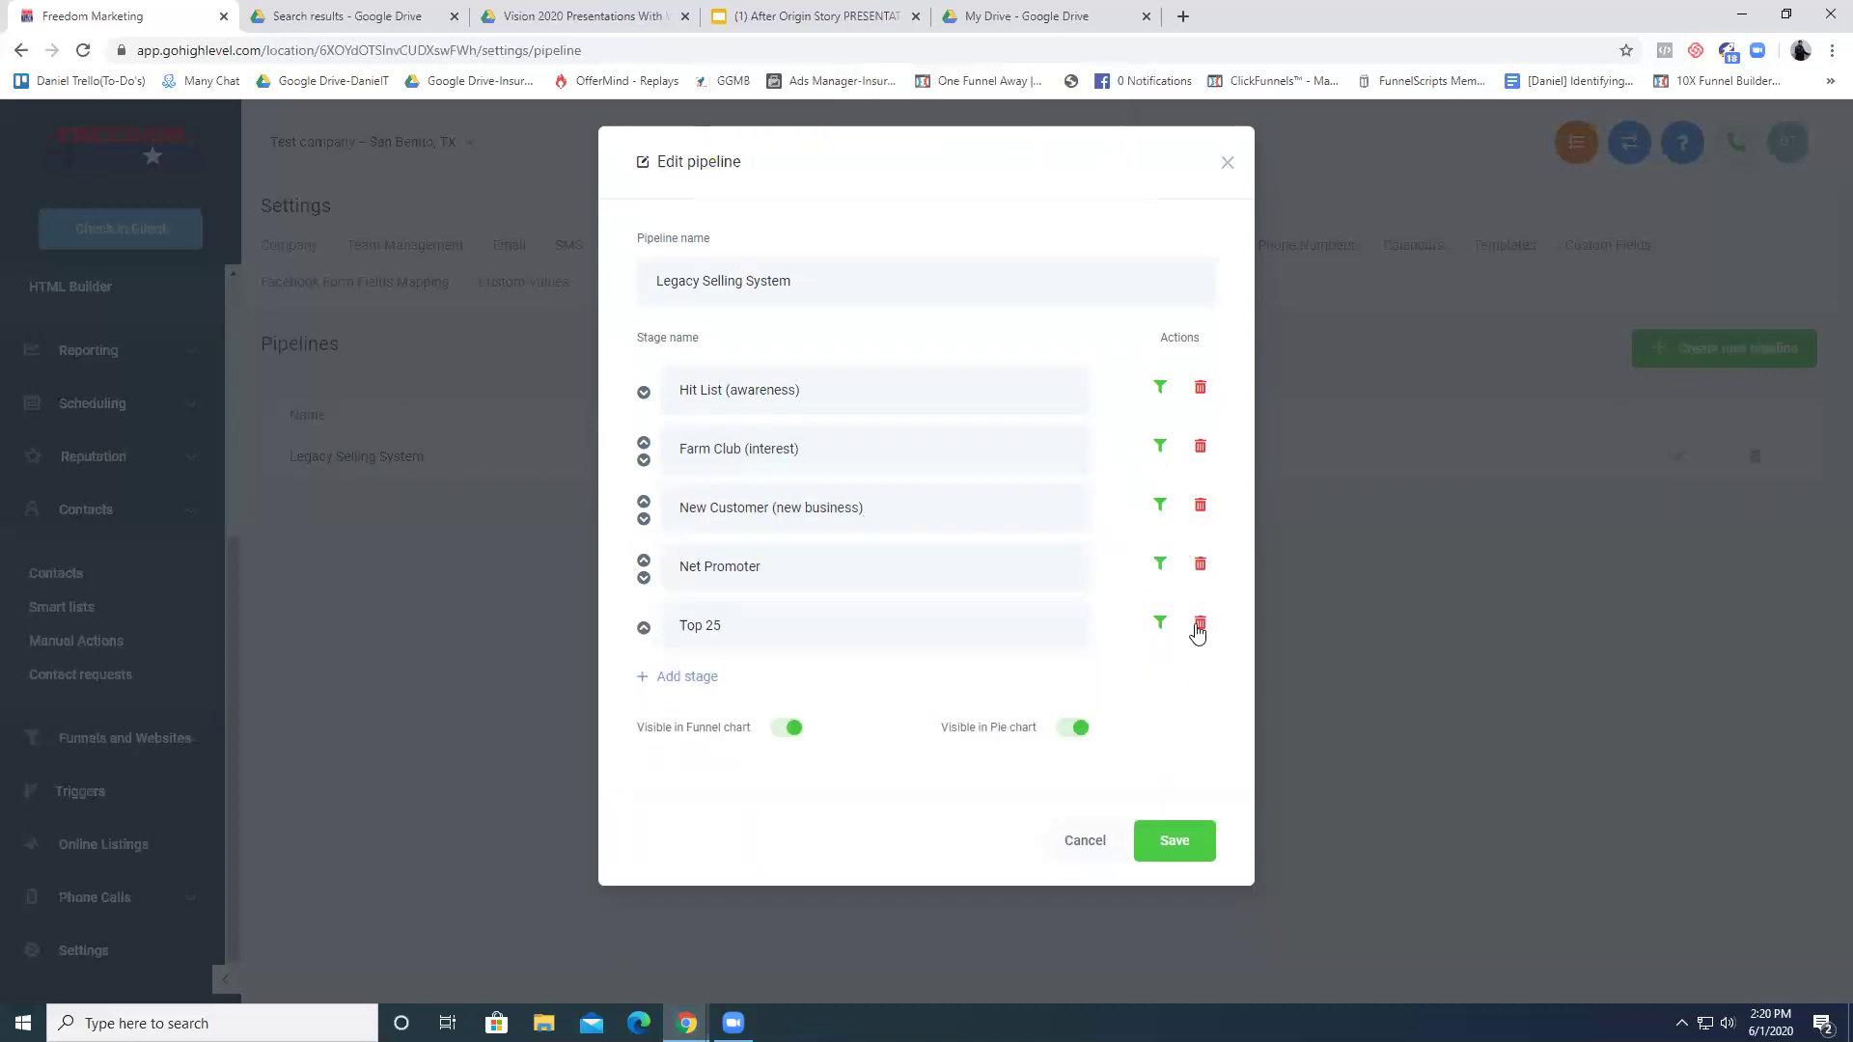
pyautogui.click(1200, 623)
pyautogui.click(1020, 176)
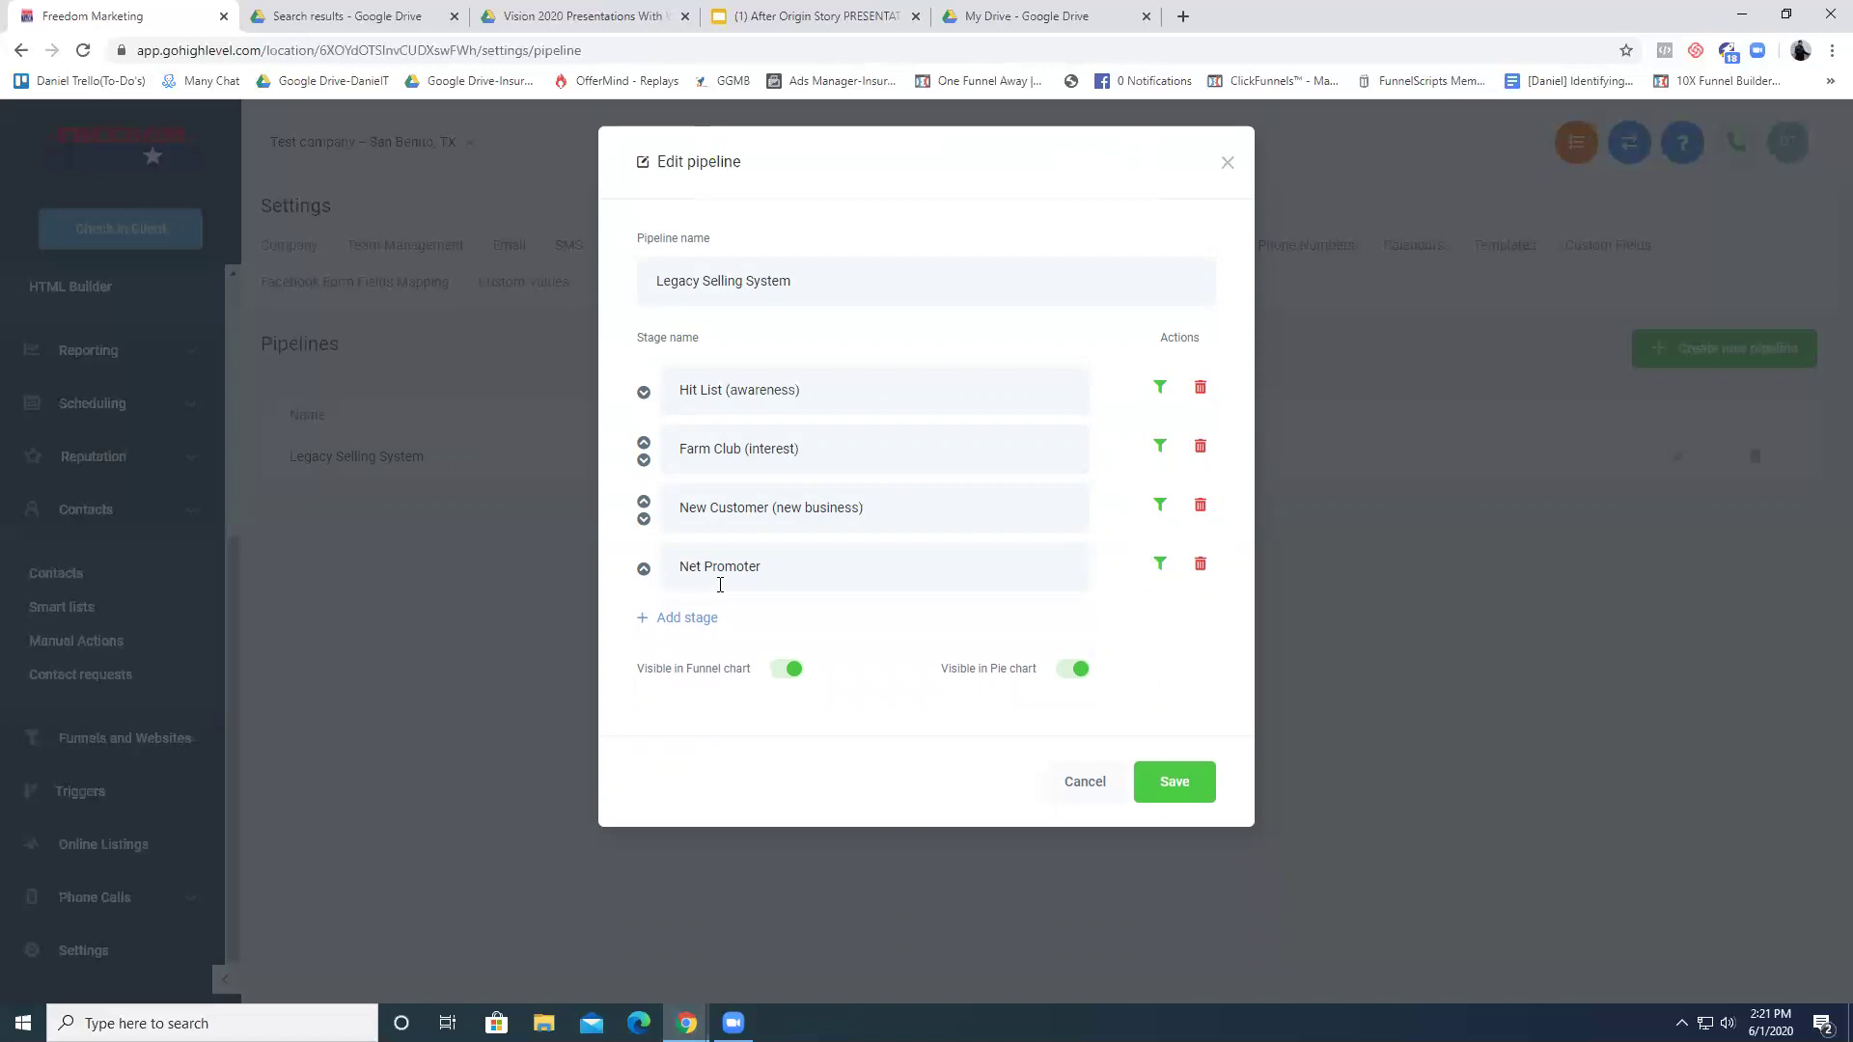
pyautogui.click(1200, 566)
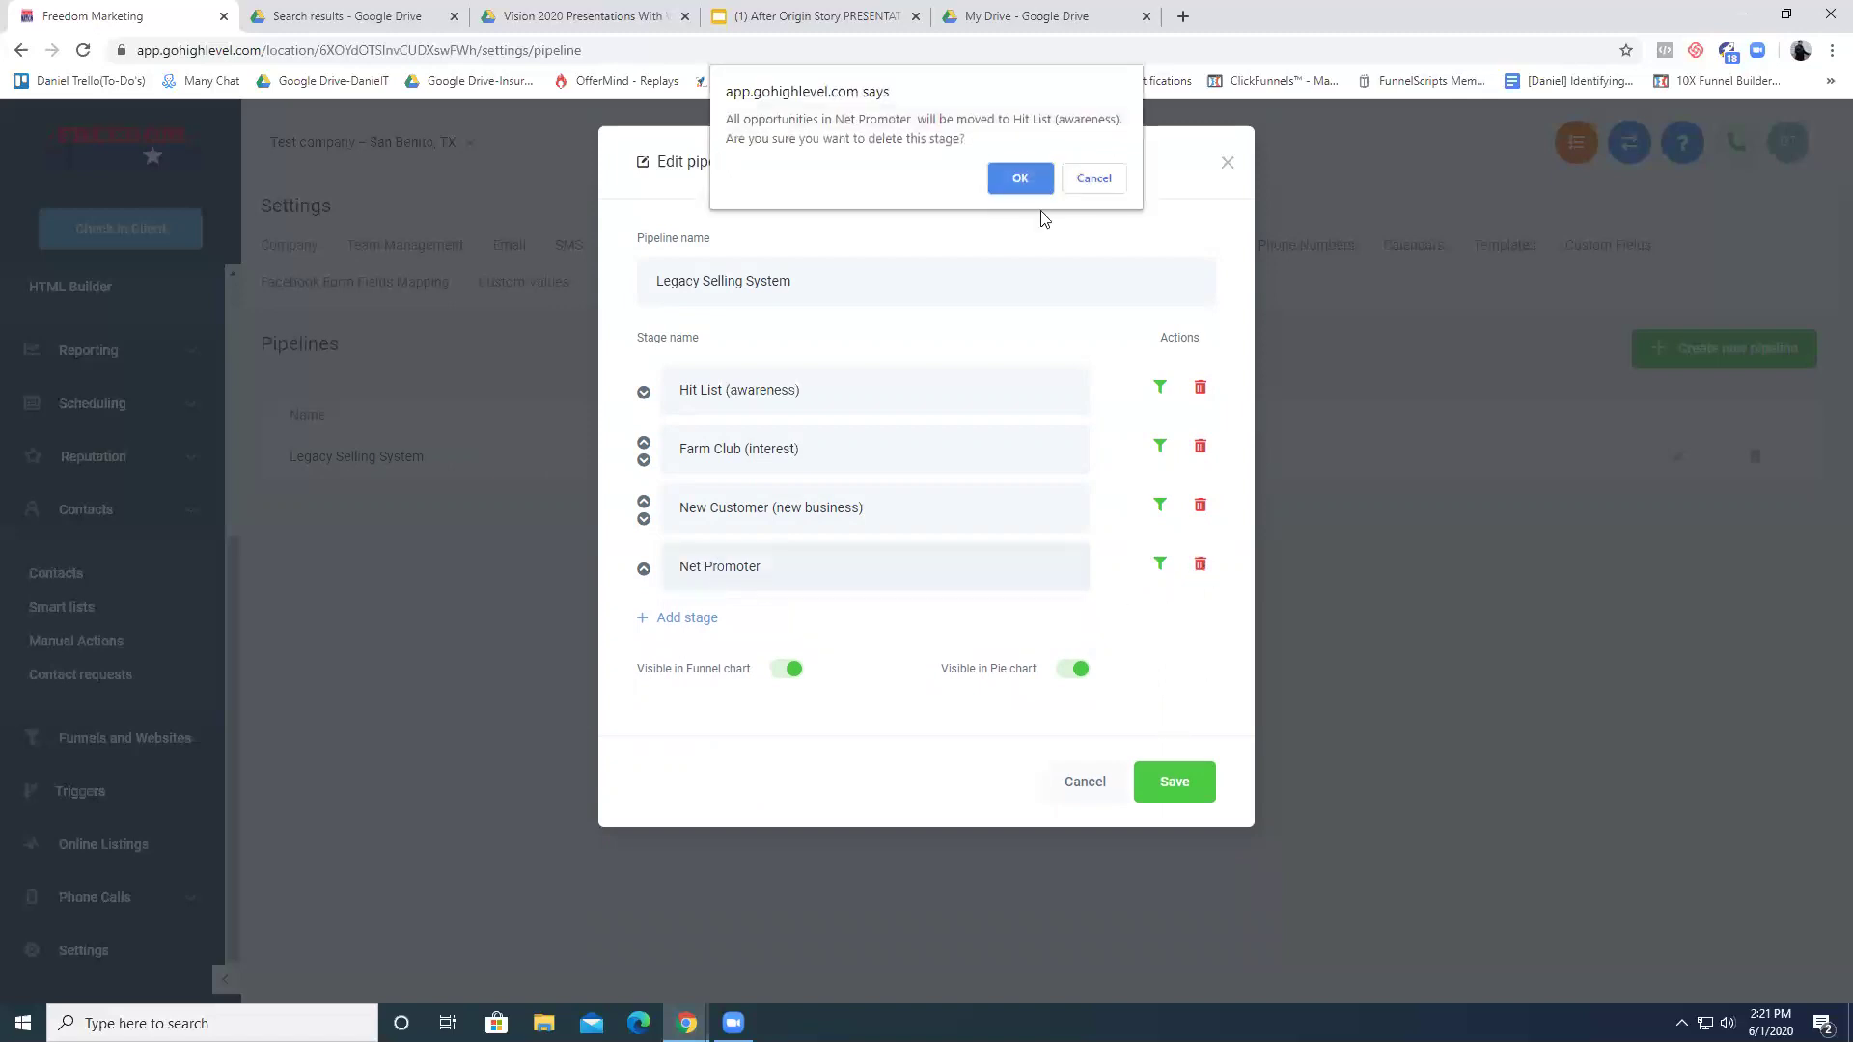
pyautogui.click(1020, 178)
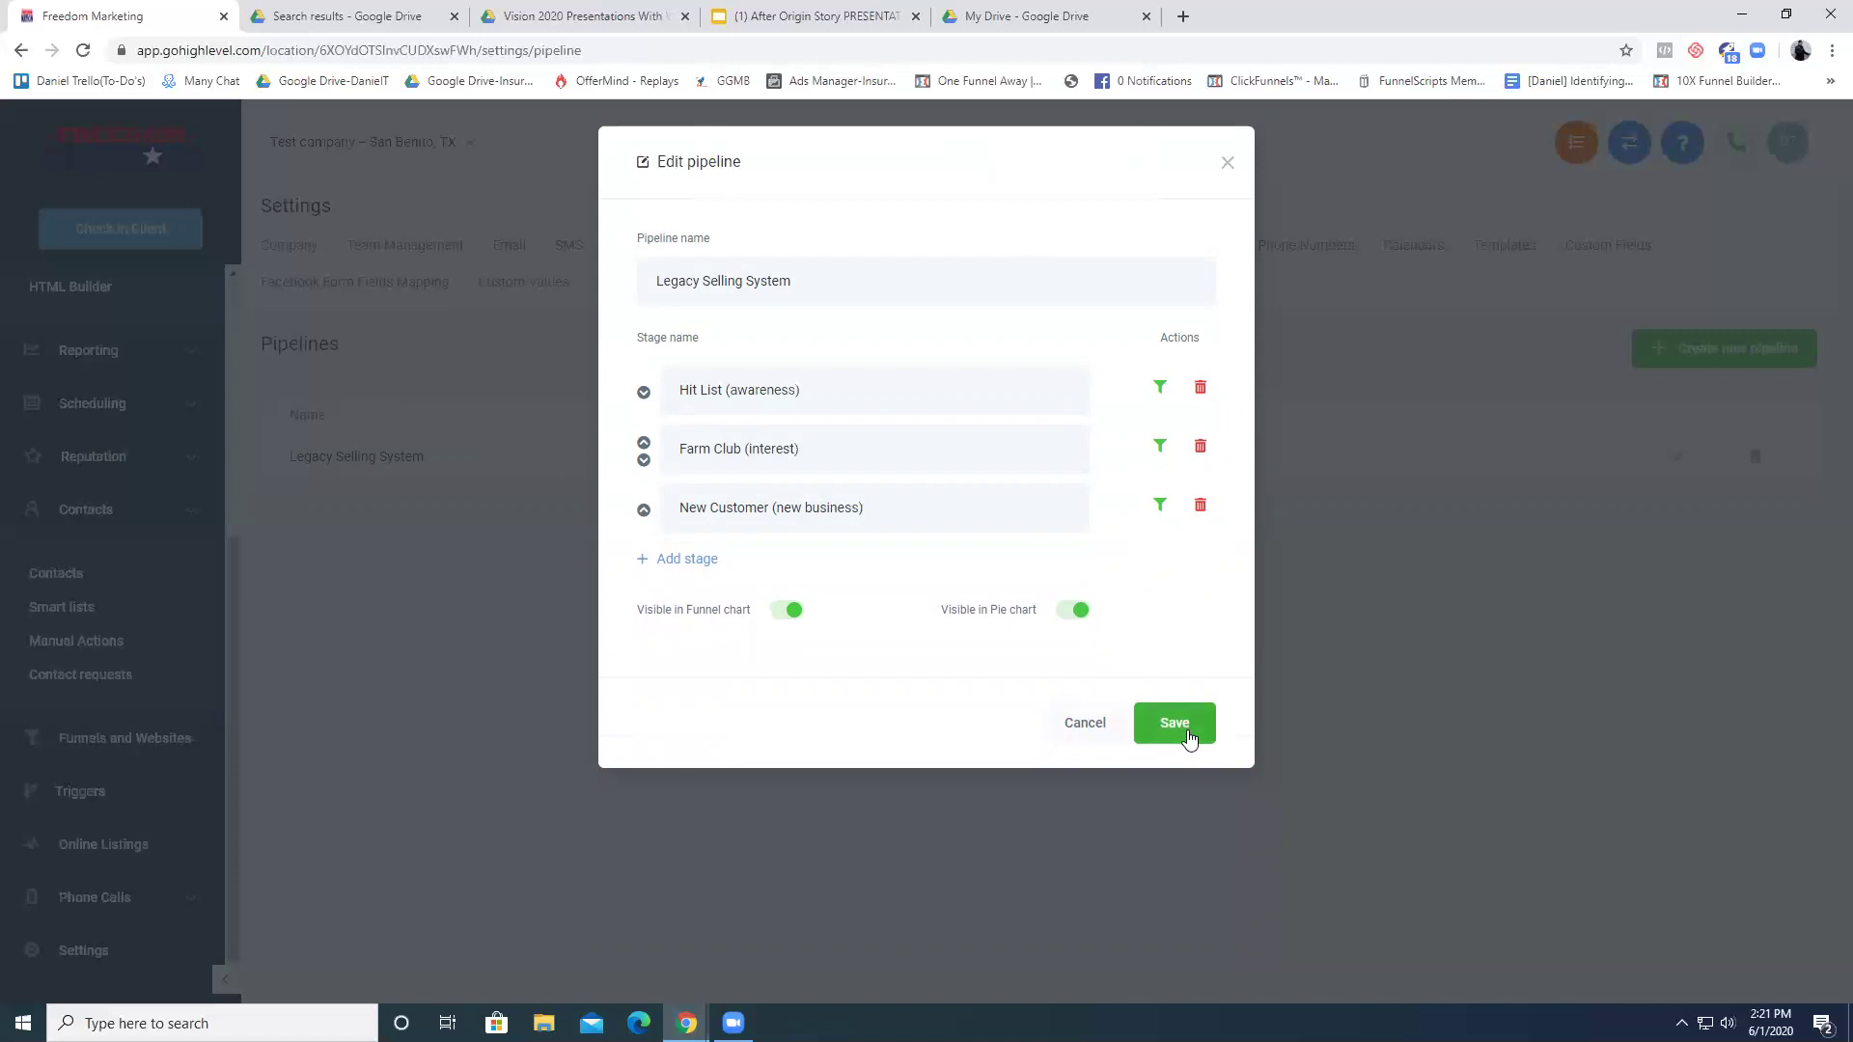
pyautogui.click(1174, 723)
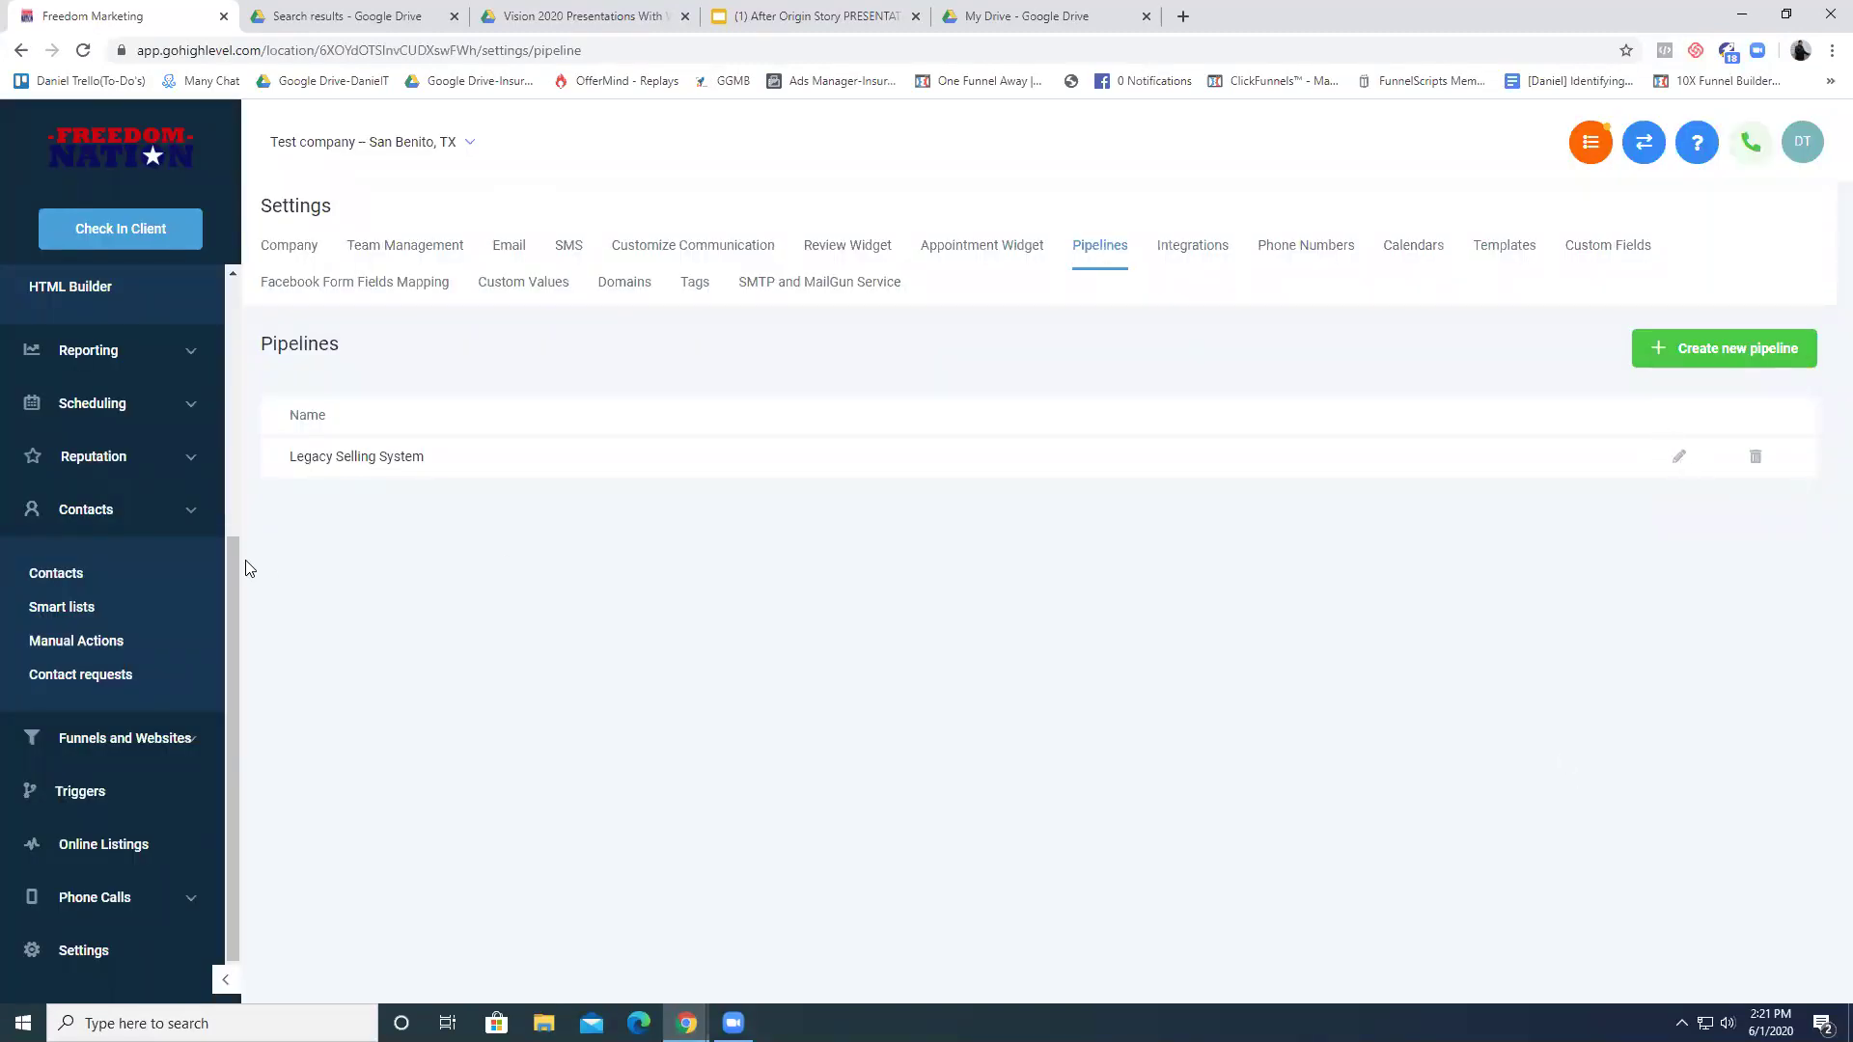
# - Bring up the Legacy Selling System pipeline's editor
pyautogui.scroll(5, 108, 577)
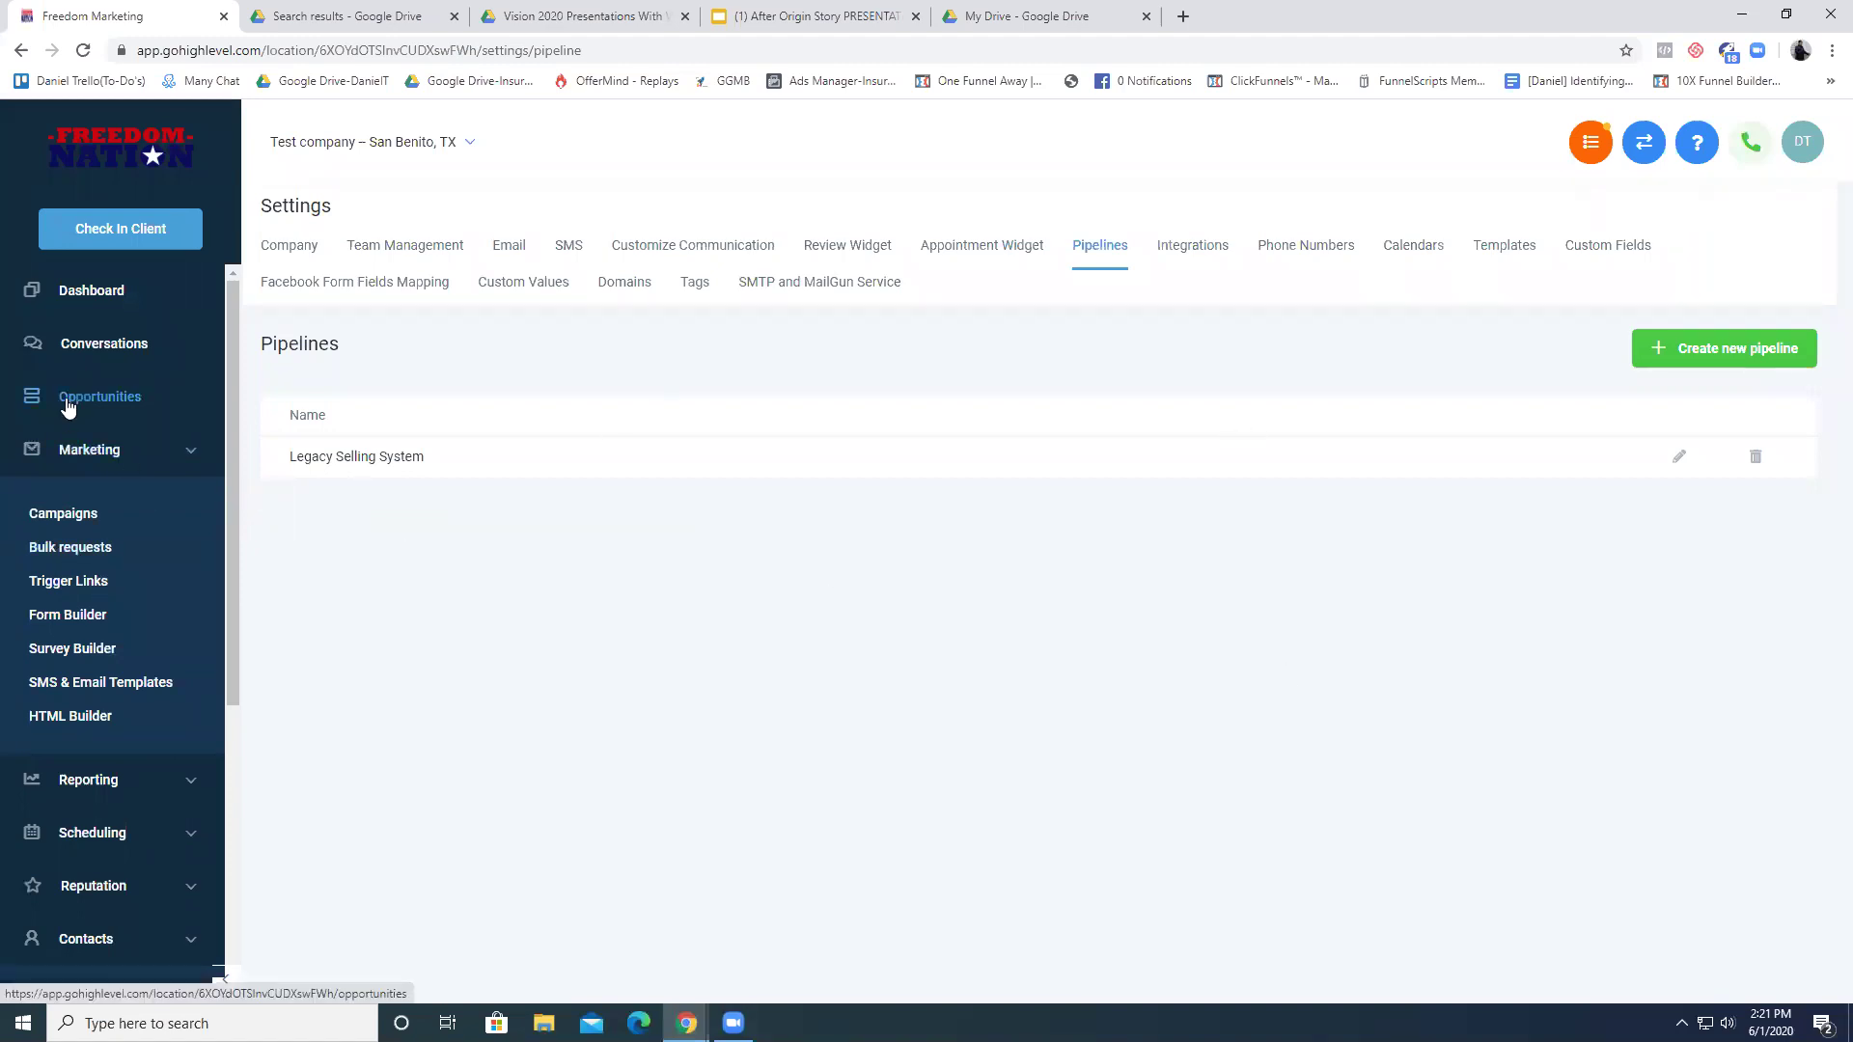
pyautogui.moveTo(337, 458); pyautogui.dragTo(472, 458)
pyautogui.click(472, 457)
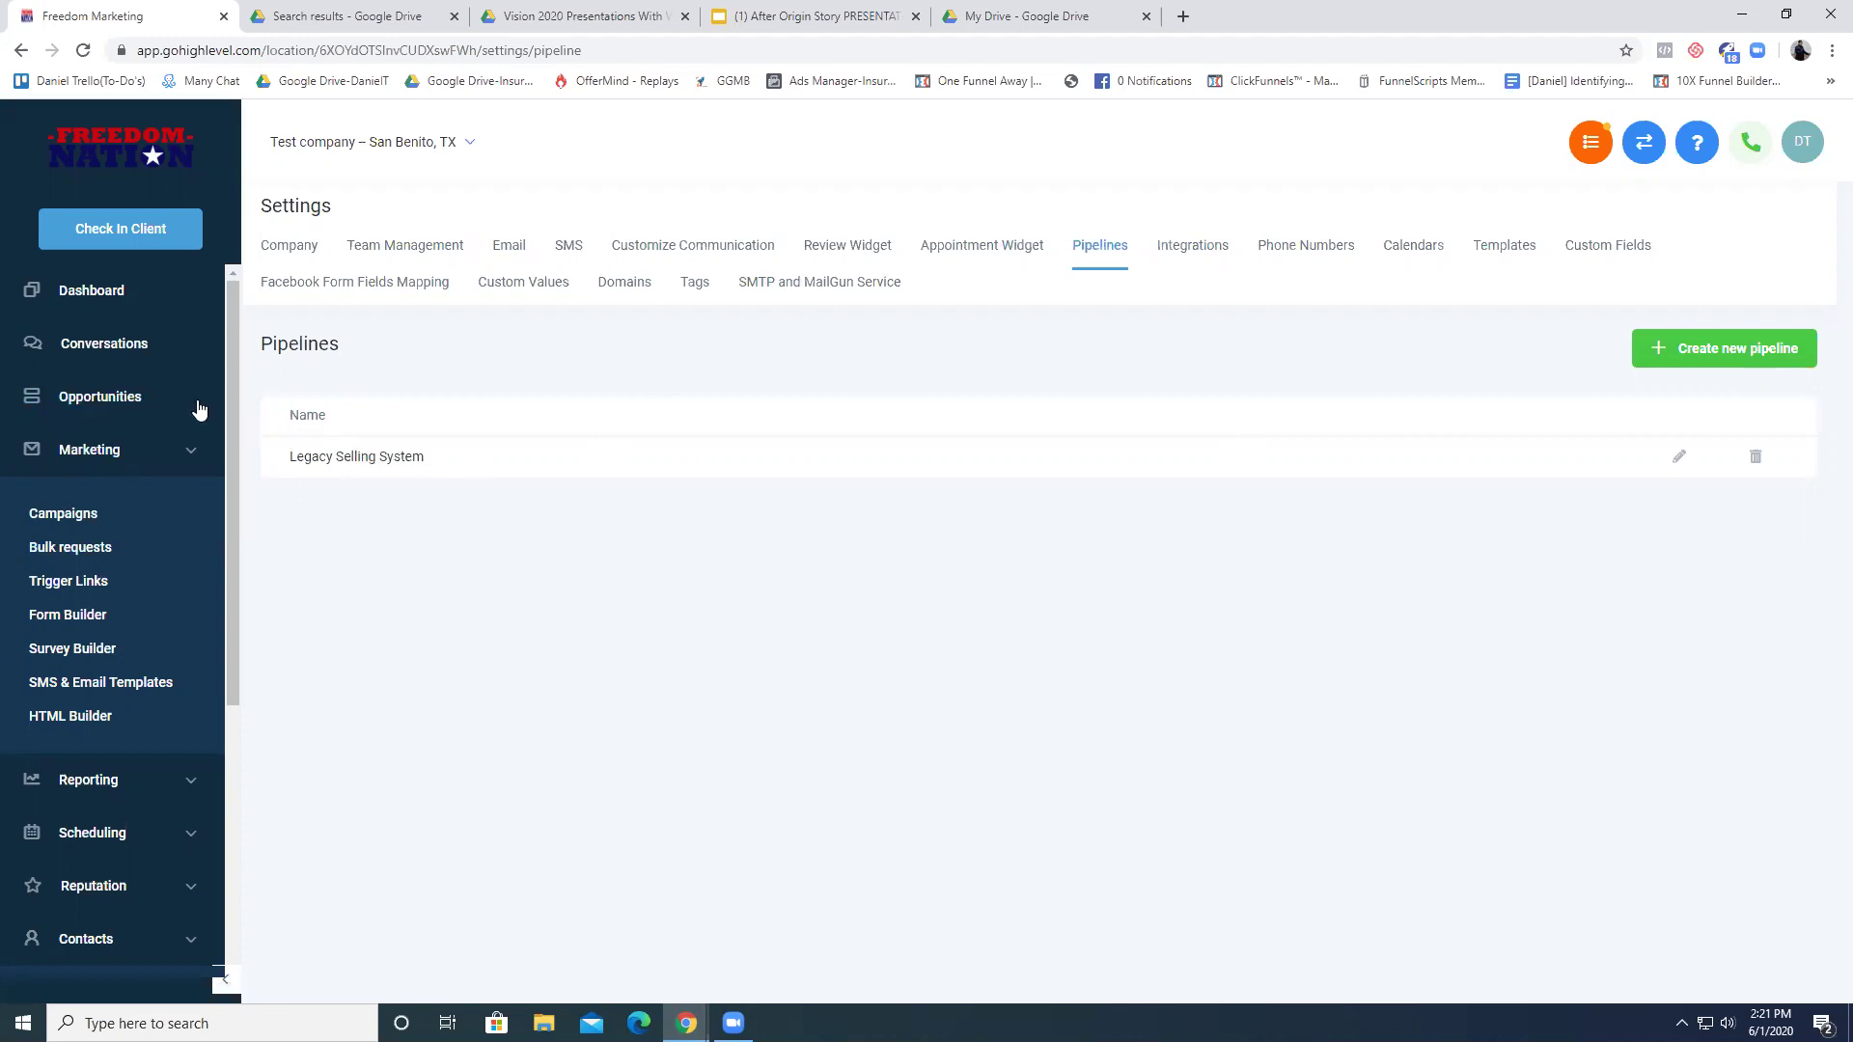
pyautogui.click(1679, 457)
# - Replace the pipeline name with 'Insurance (Car Insurance)' and save
pyautogui.tripleClick(857, 278)
pyautogui.click(857, 278)
pyautogui.tripleClick(857, 278)
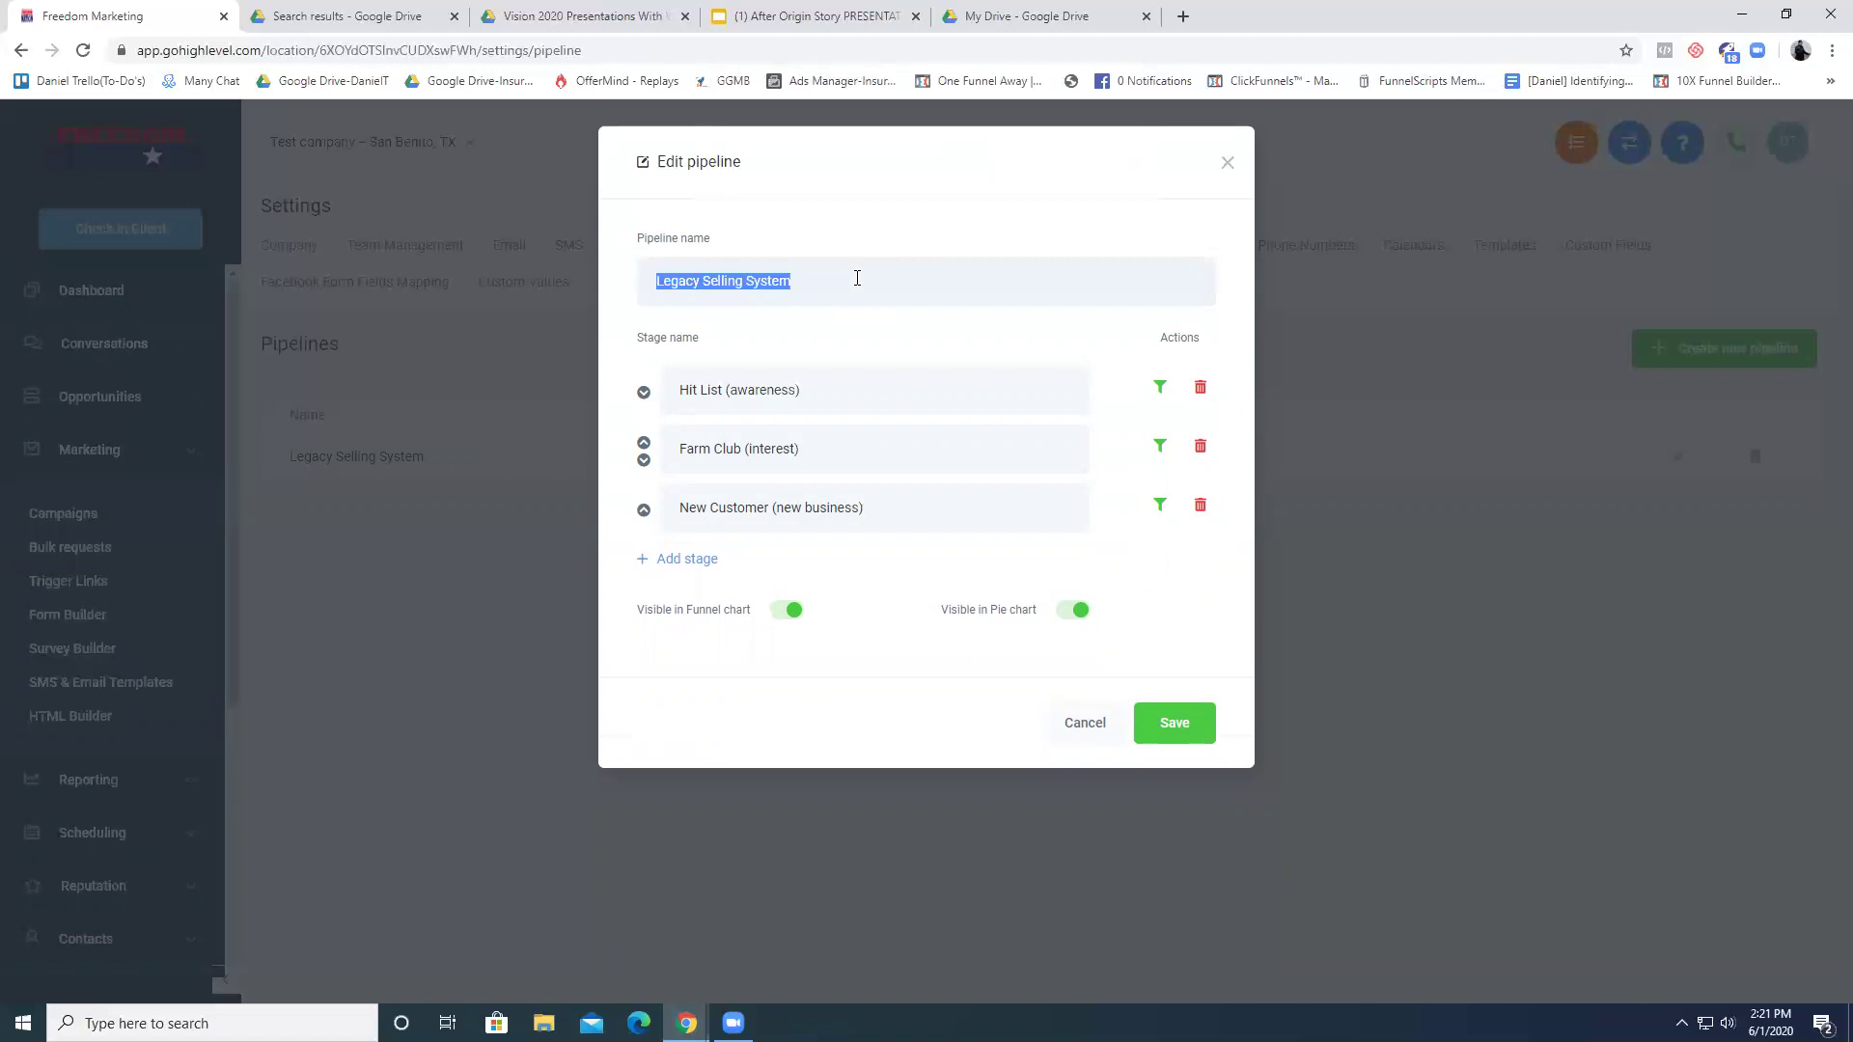
pyautogui.click(856, 278)
pyautogui.tripleClick(857, 277)
pyautogui.write('Insuran')
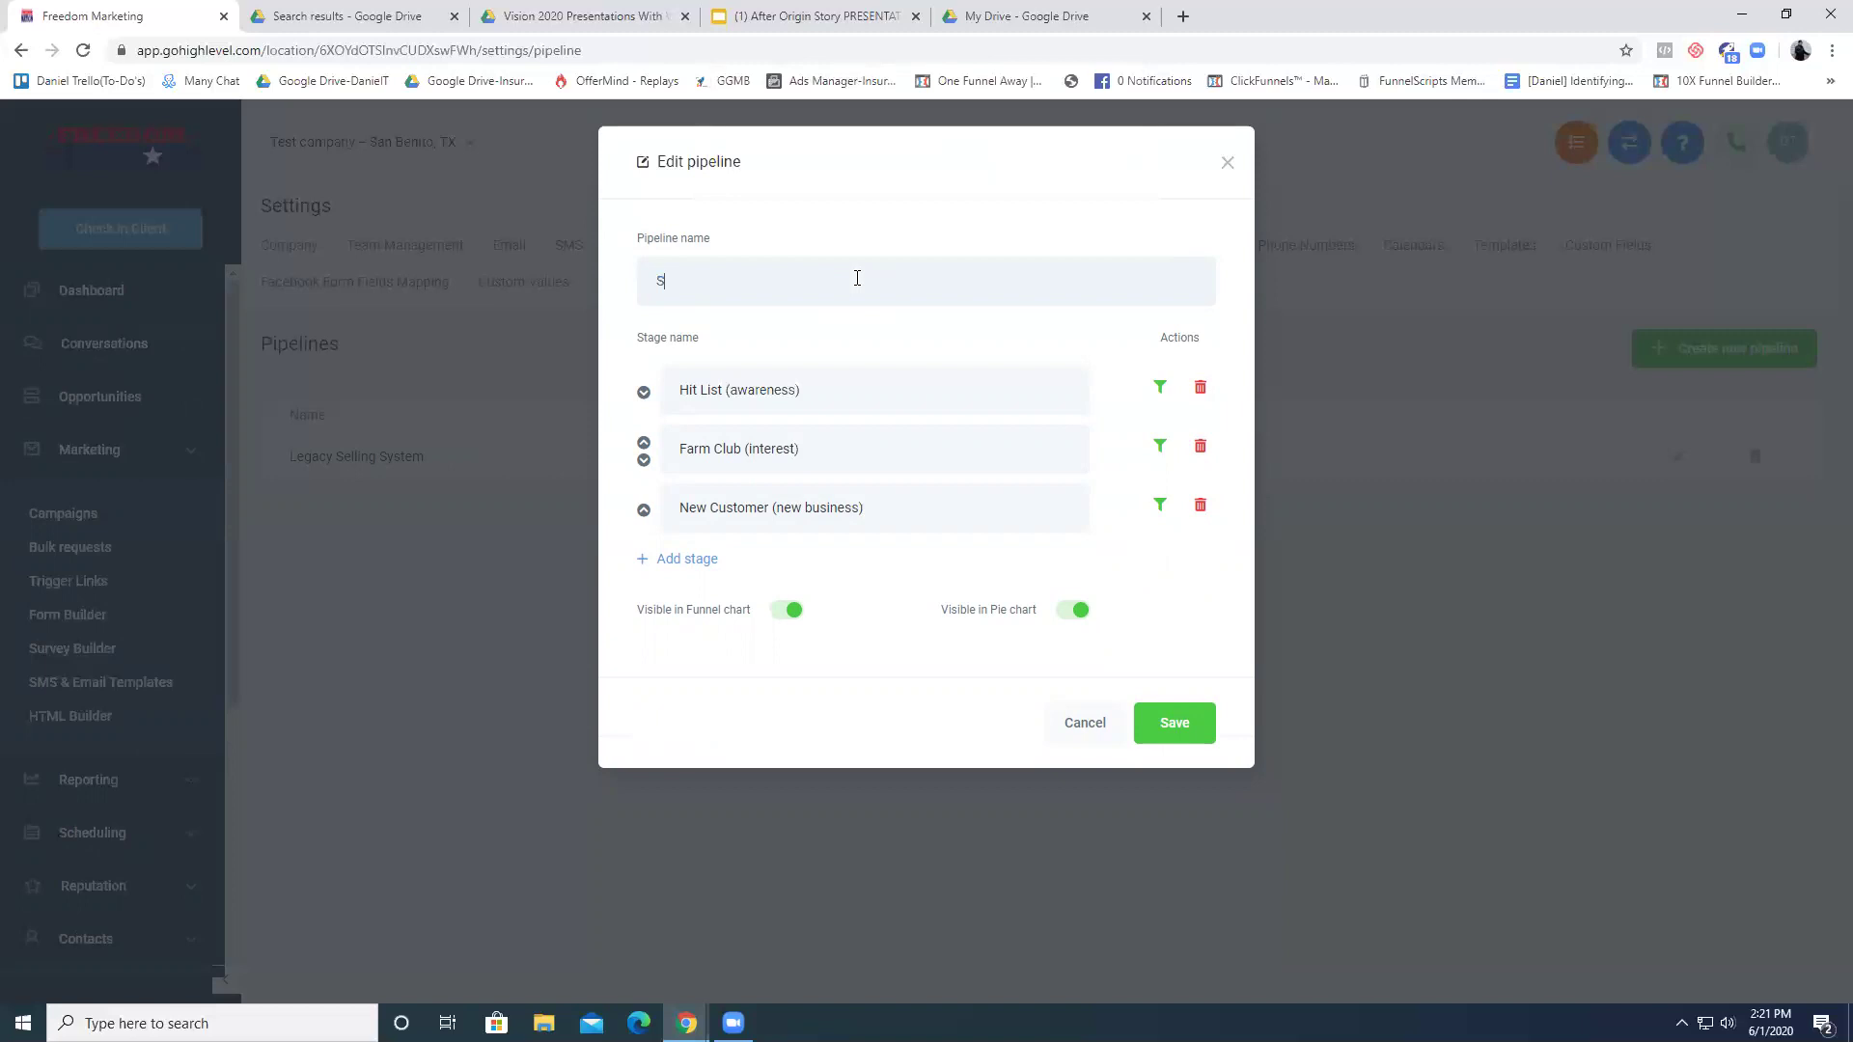
pyautogui.write('ce (car Insurance )')
pyautogui.click(732, 279)
pyautogui.press('BackSpace')
pyautogui.write('C')
pyautogui.click(1197, 722)
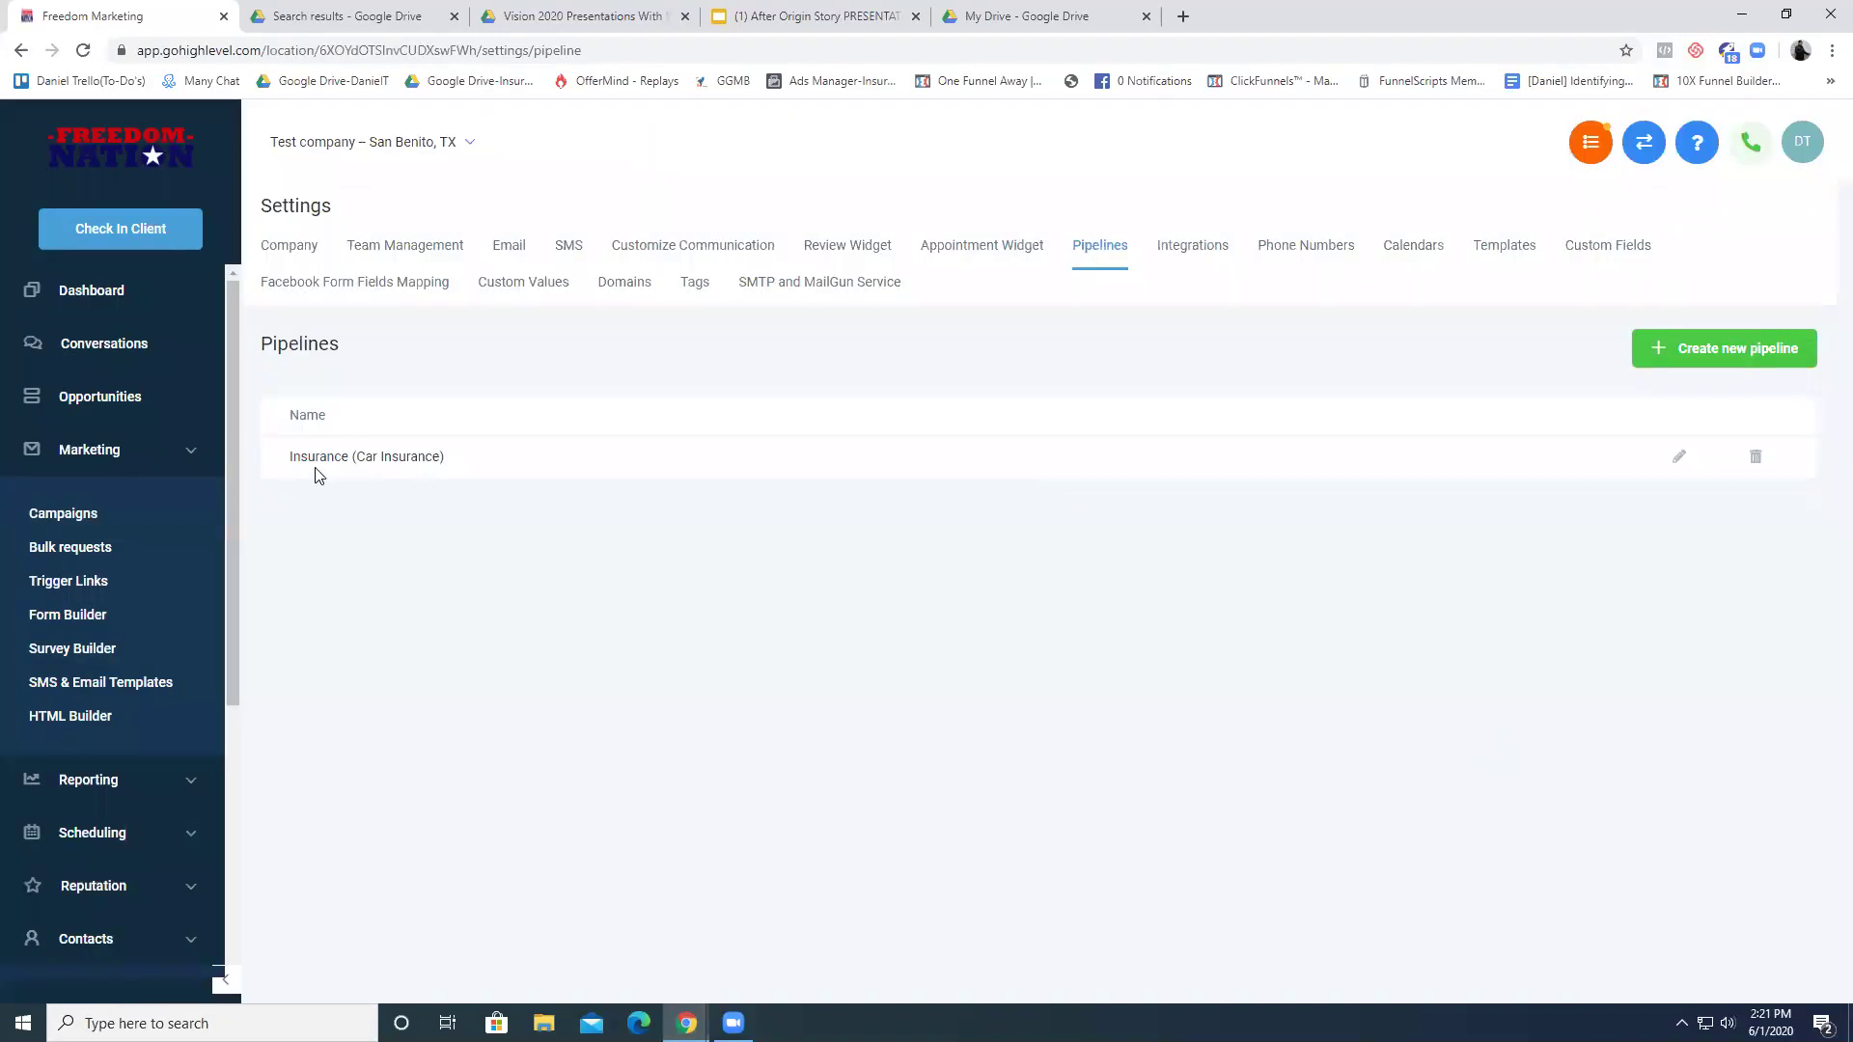
pyautogui.doubleClick(369, 457)
pyautogui.click(368, 456)
pyautogui.click(164, 399)
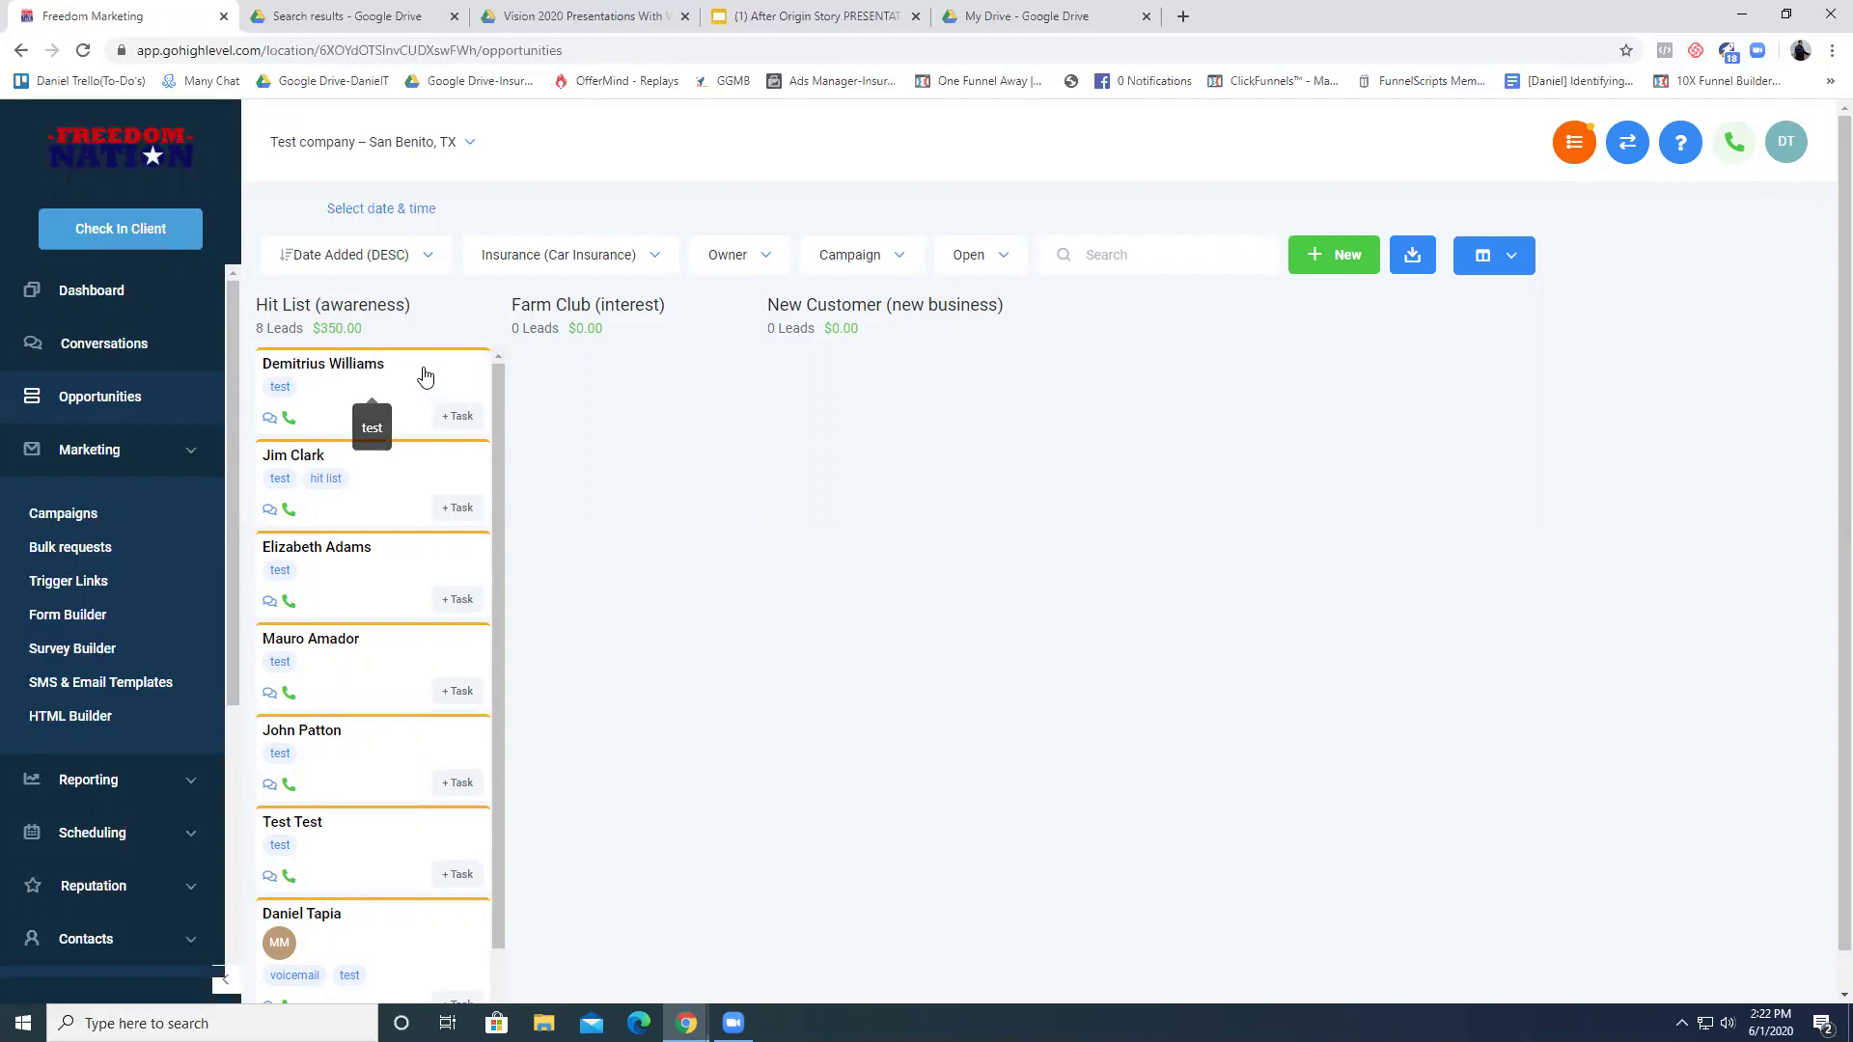
pyautogui.moveTo(260, 305); pyautogui.dragTo(885, 305)
pyautogui.click(435, 318)
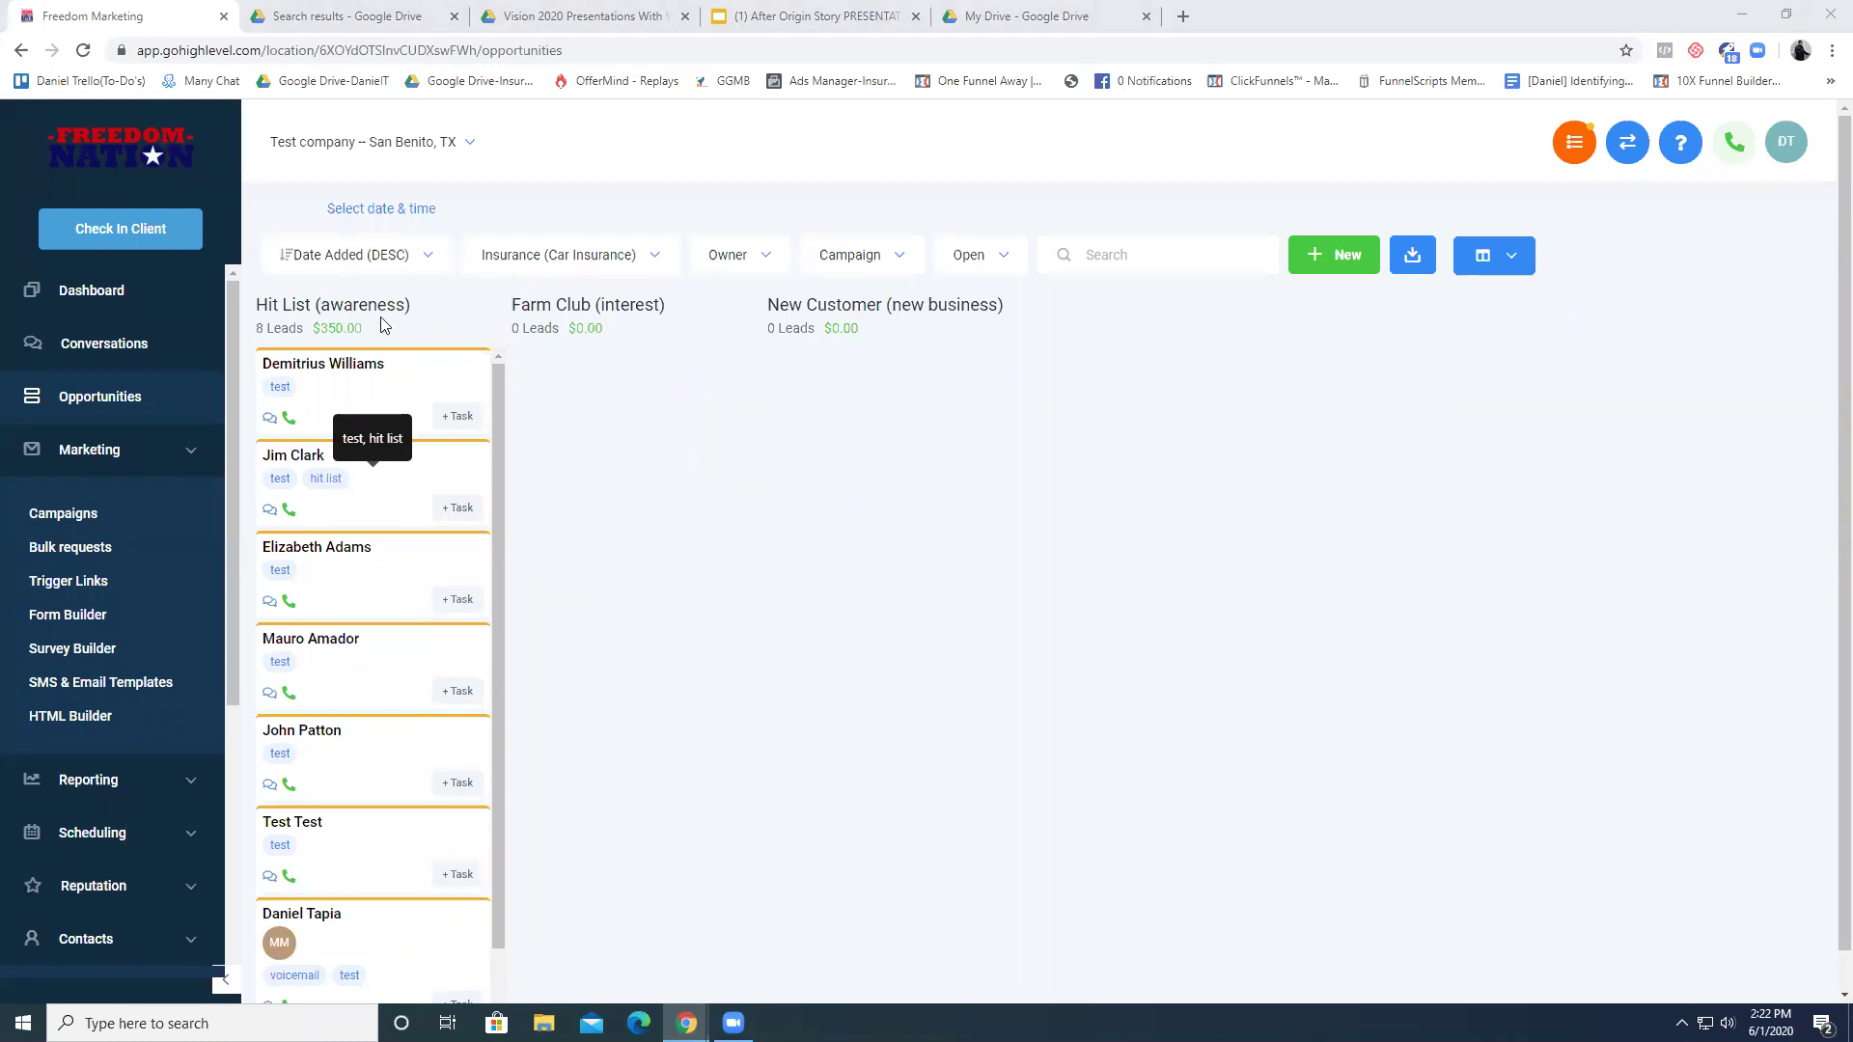
pyautogui.moveTo(268, 306); pyautogui.dragTo(405, 305)
pyautogui.click(262, 305)
pyautogui.click(405, 305)
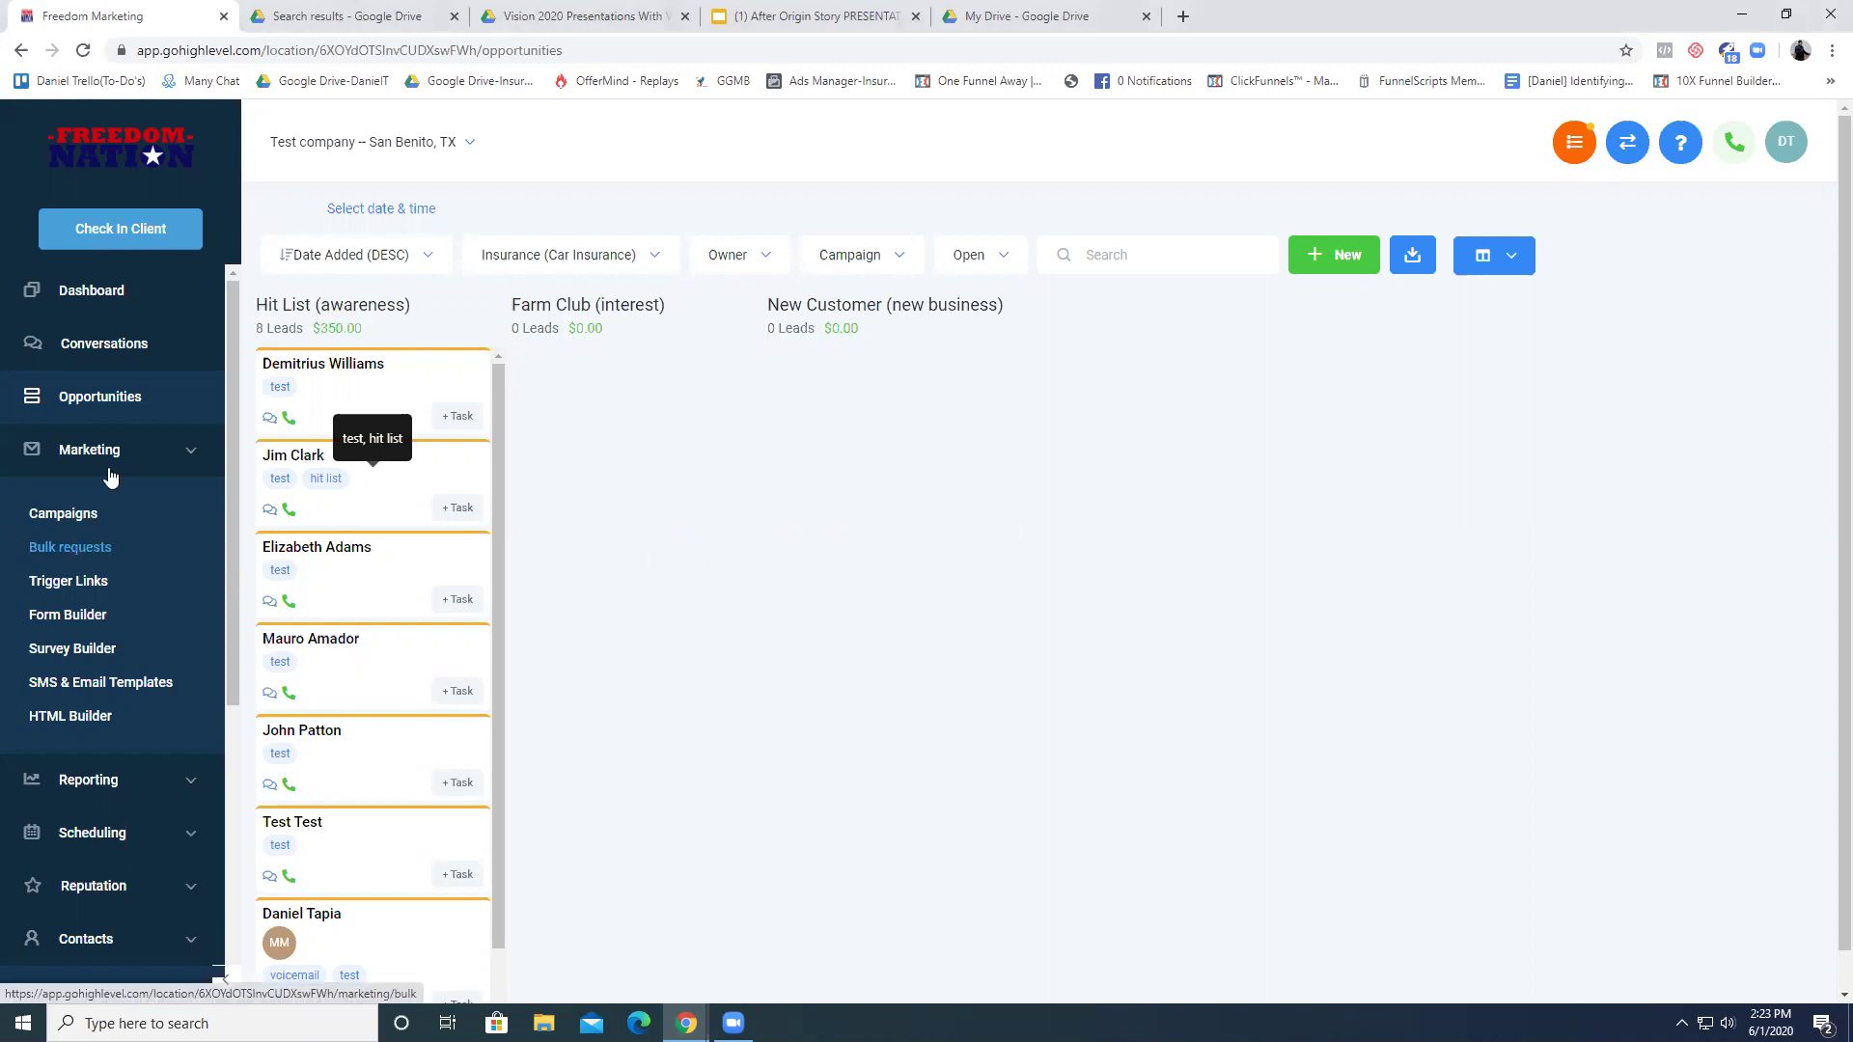
pyautogui.scroll(-2, 136, 482)
pyautogui.scroll(2, 141, 436)
pyautogui.click(173, 446)
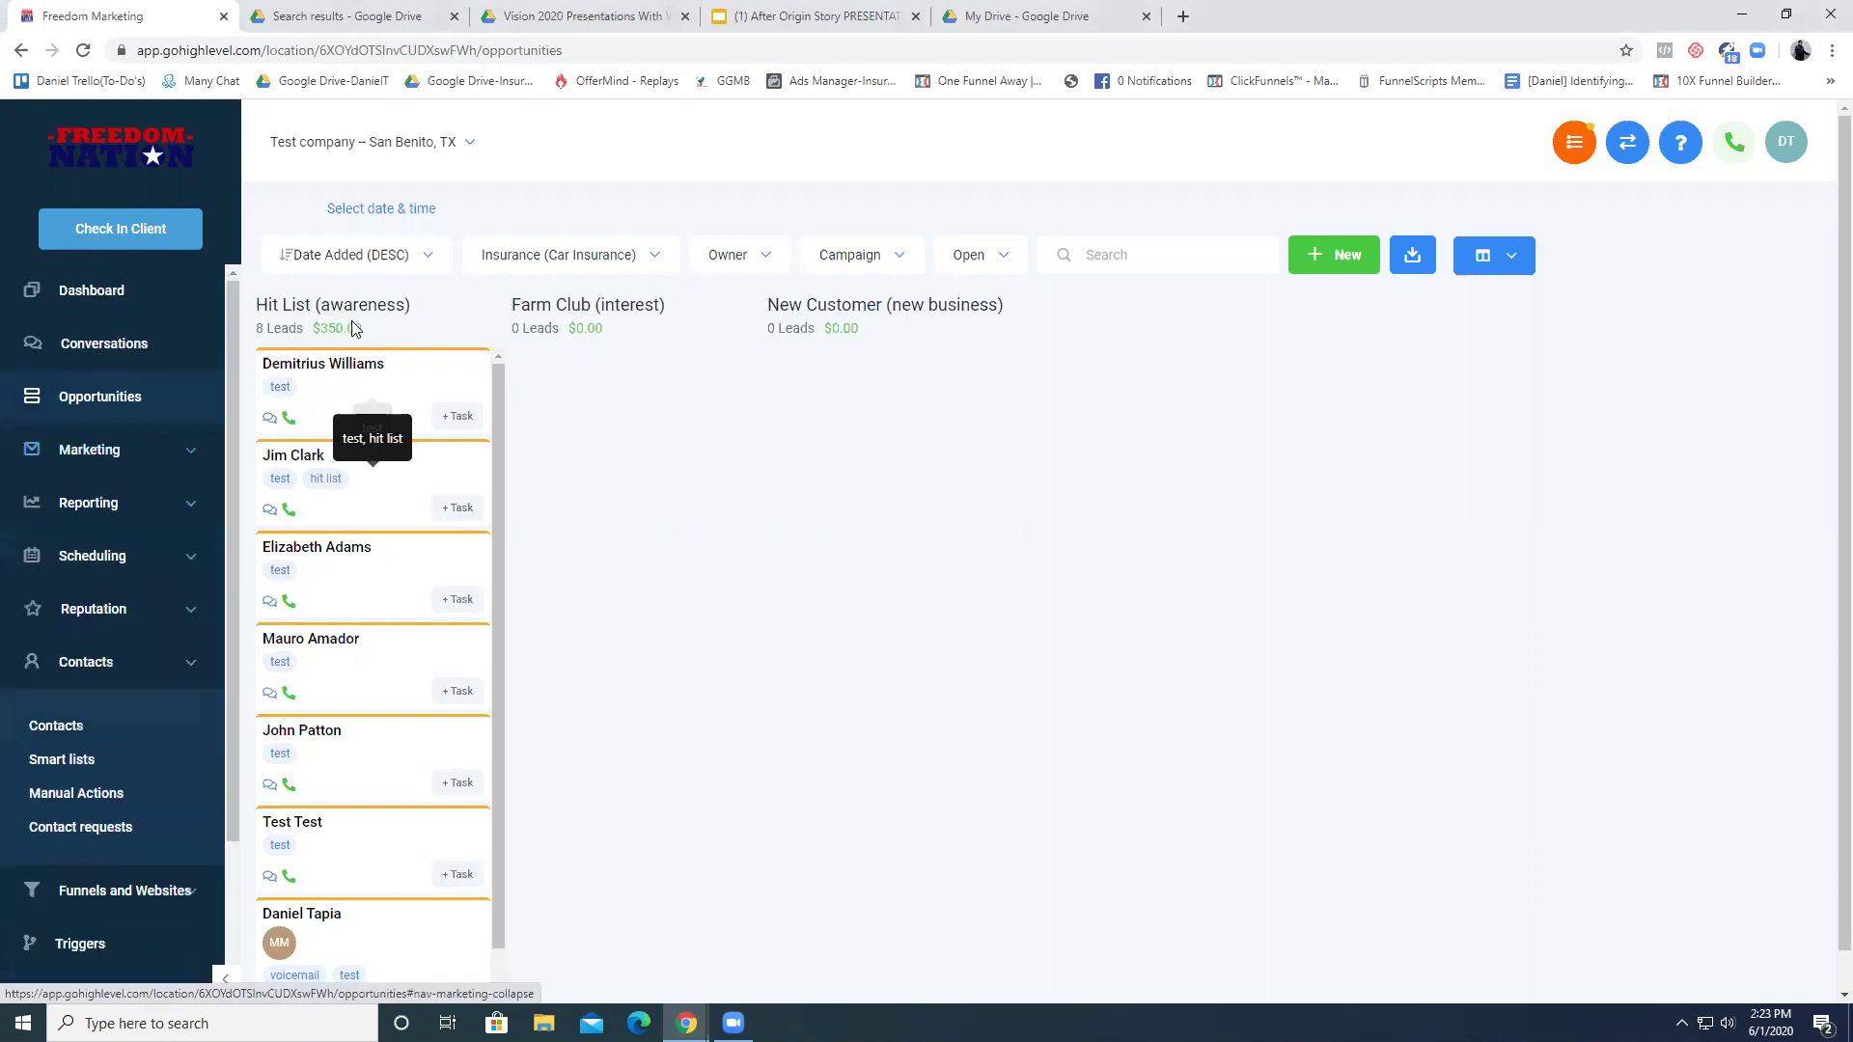
pyautogui.click(178, 668)
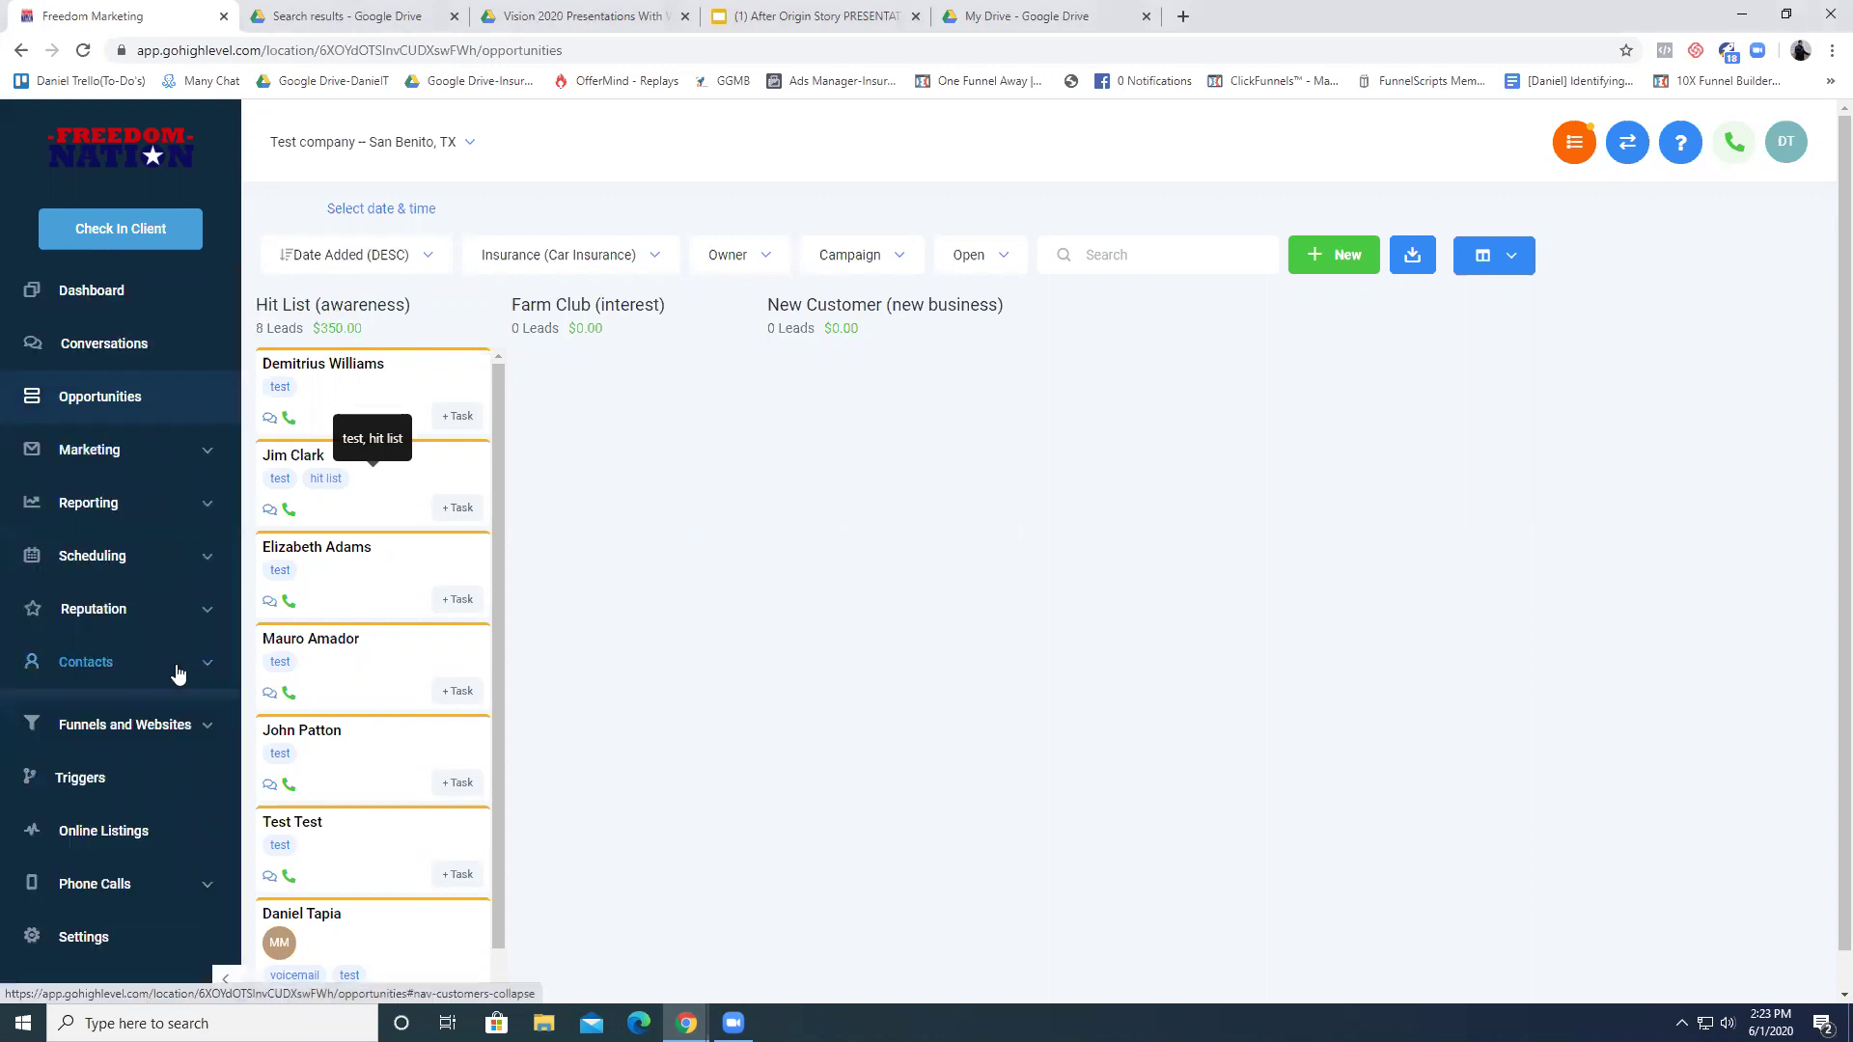
pyautogui.moveTo(259, 304); pyautogui.dragTo(391, 304)
pyautogui.click(398, 304)
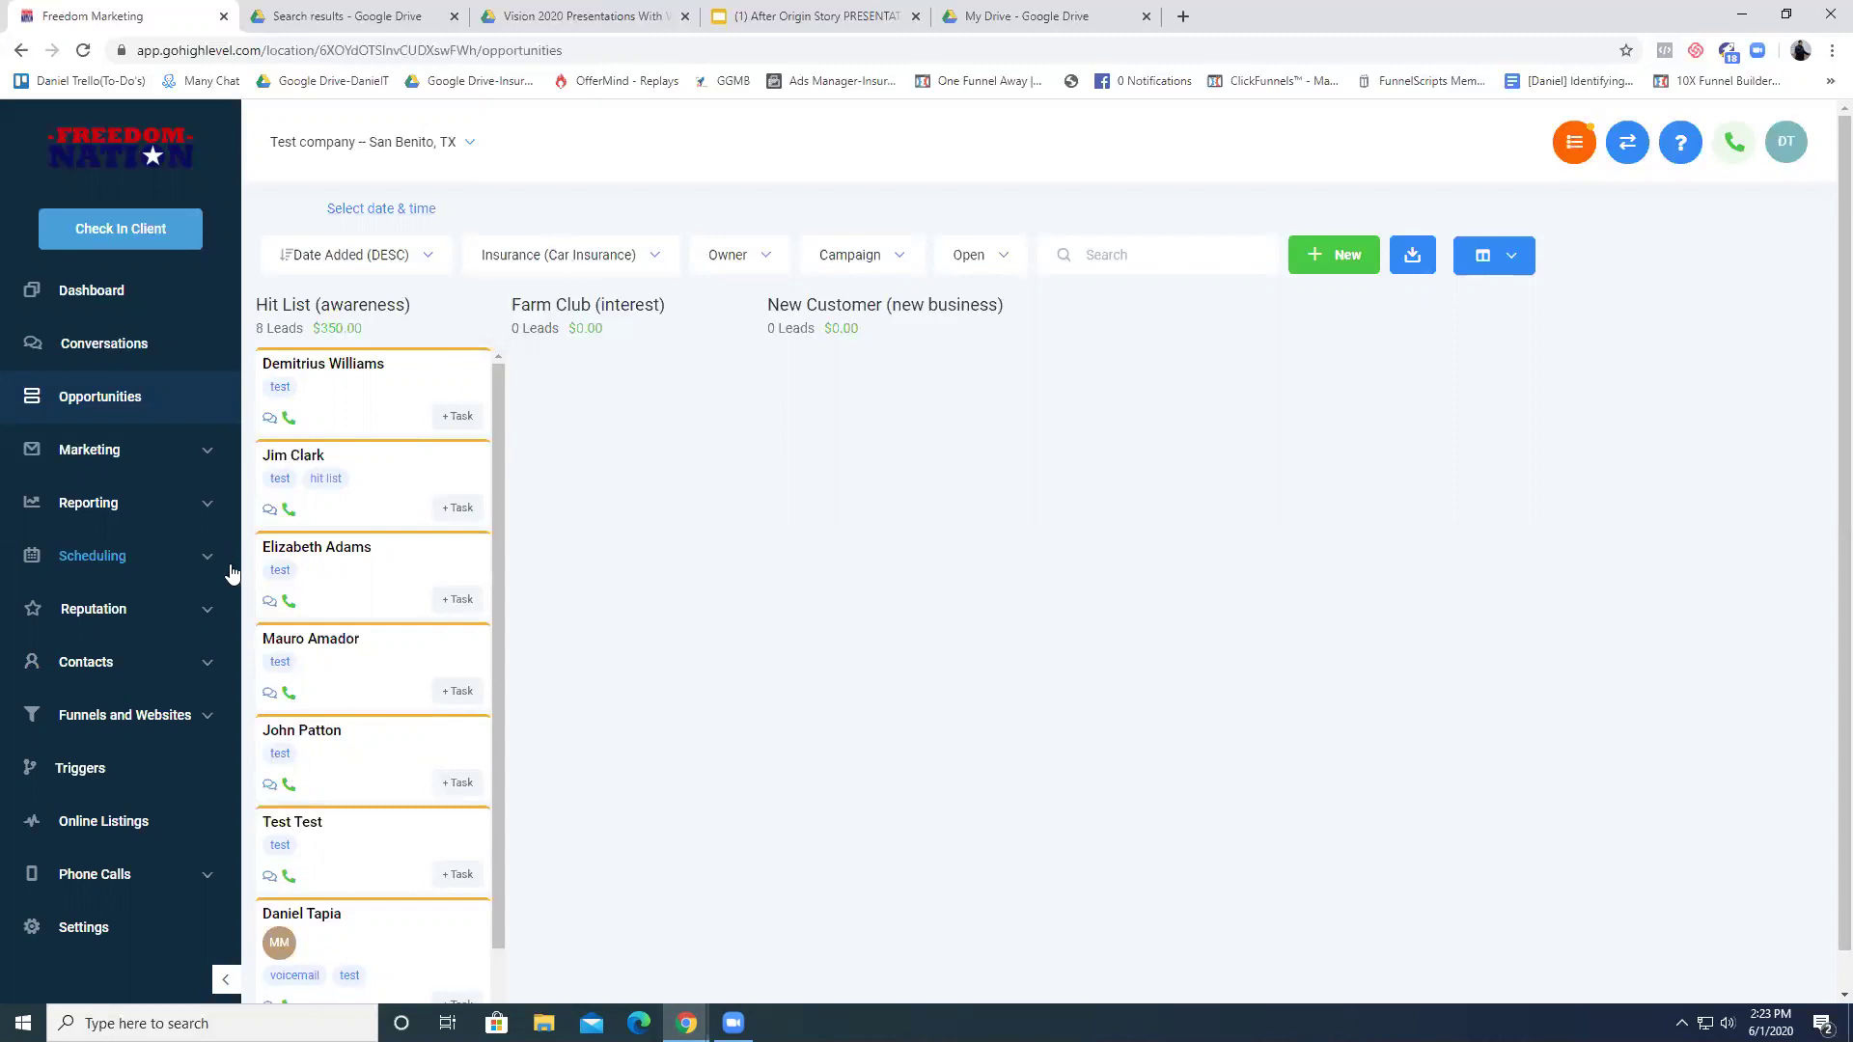
pyautogui.scroll(-1, 92, 772)
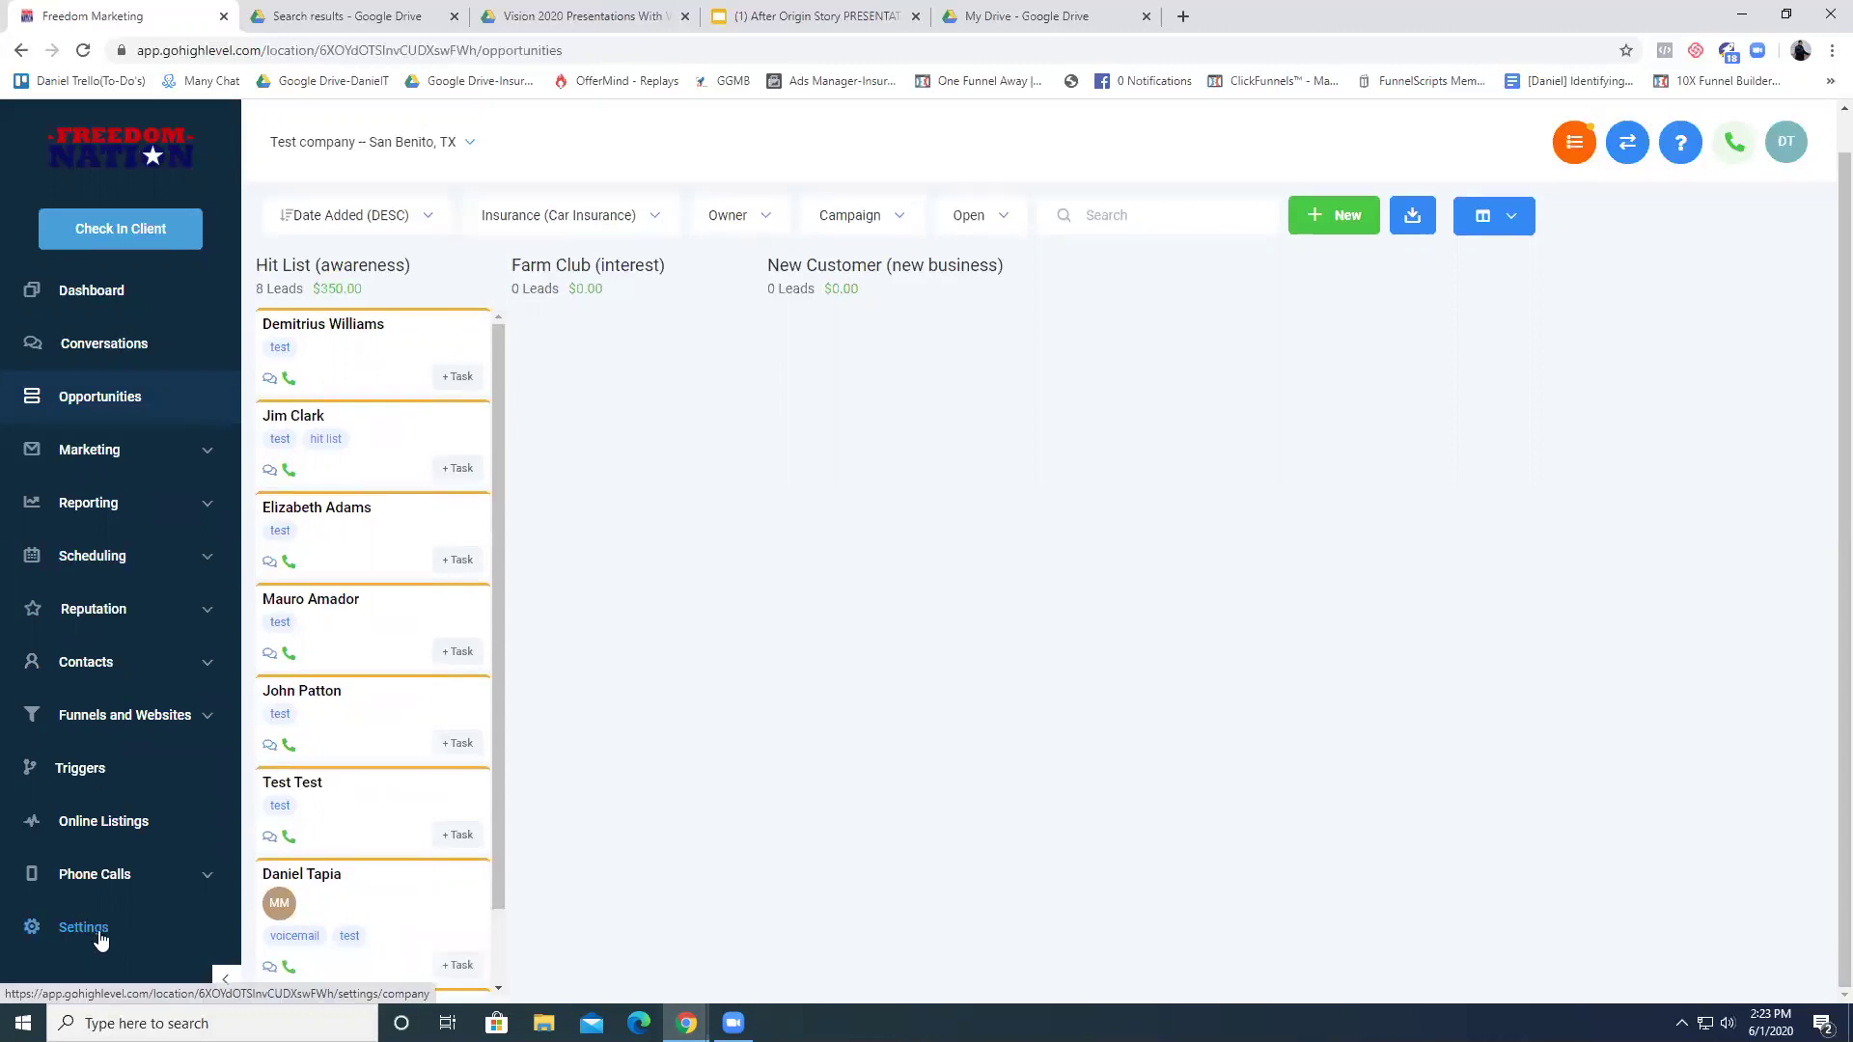
pyautogui.click(118, 932)
pyautogui.click(1112, 259)
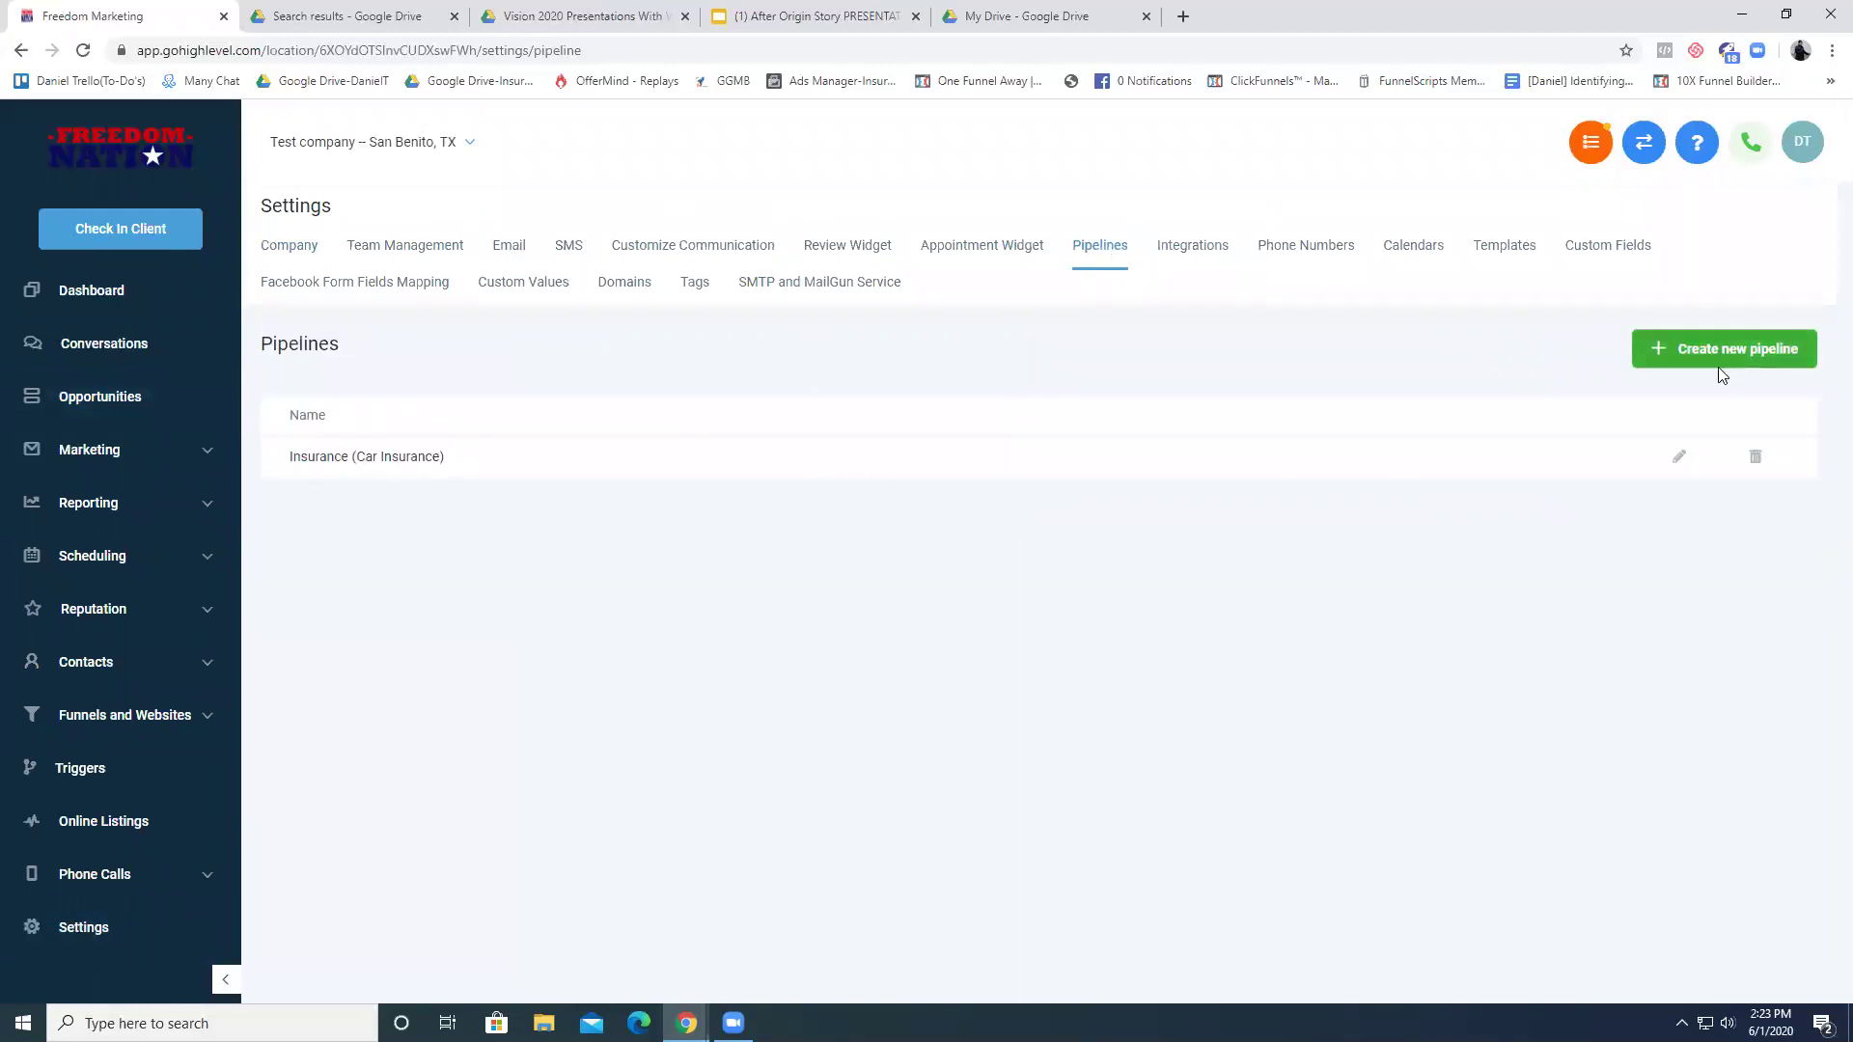
pyautogui.click(1720, 366)
# - Name the new pipeline 'Taxes'
pyautogui.click(929, 276)
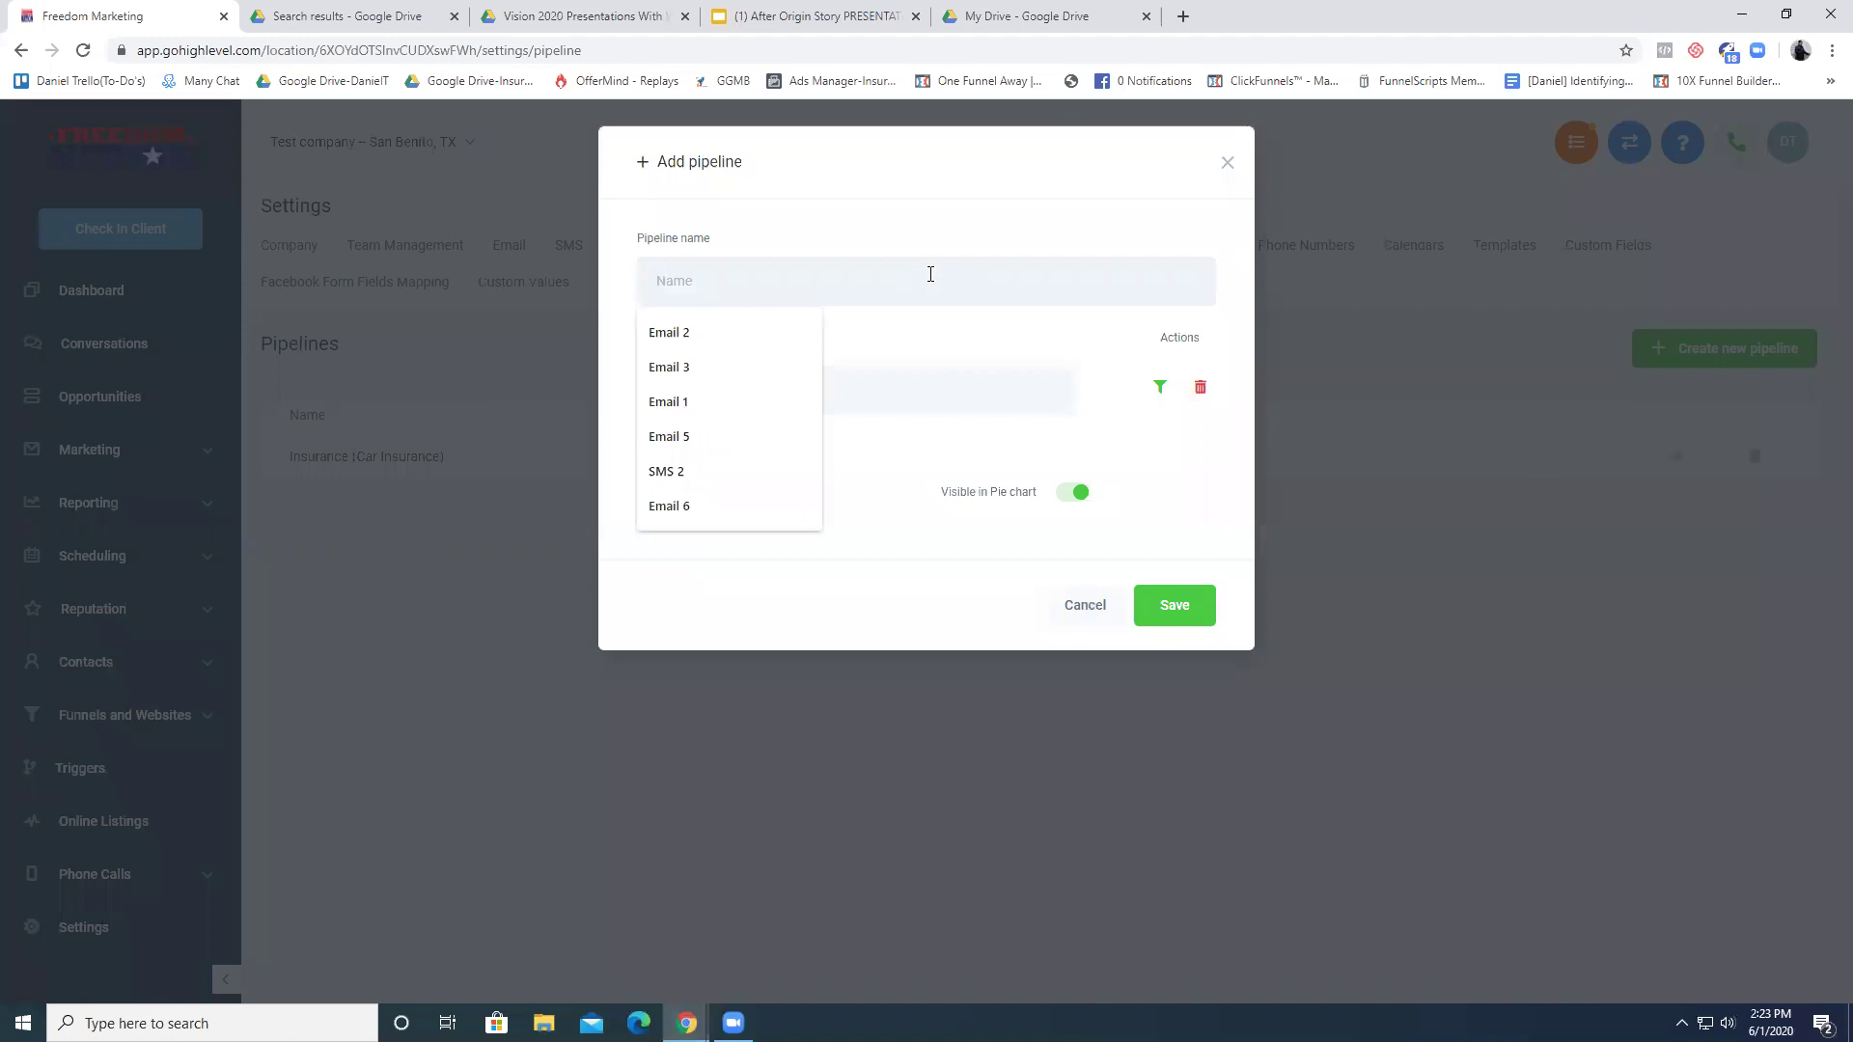
pyautogui.write('T')
pyautogui.press('BackSpace')
pyautogui.write('Life')
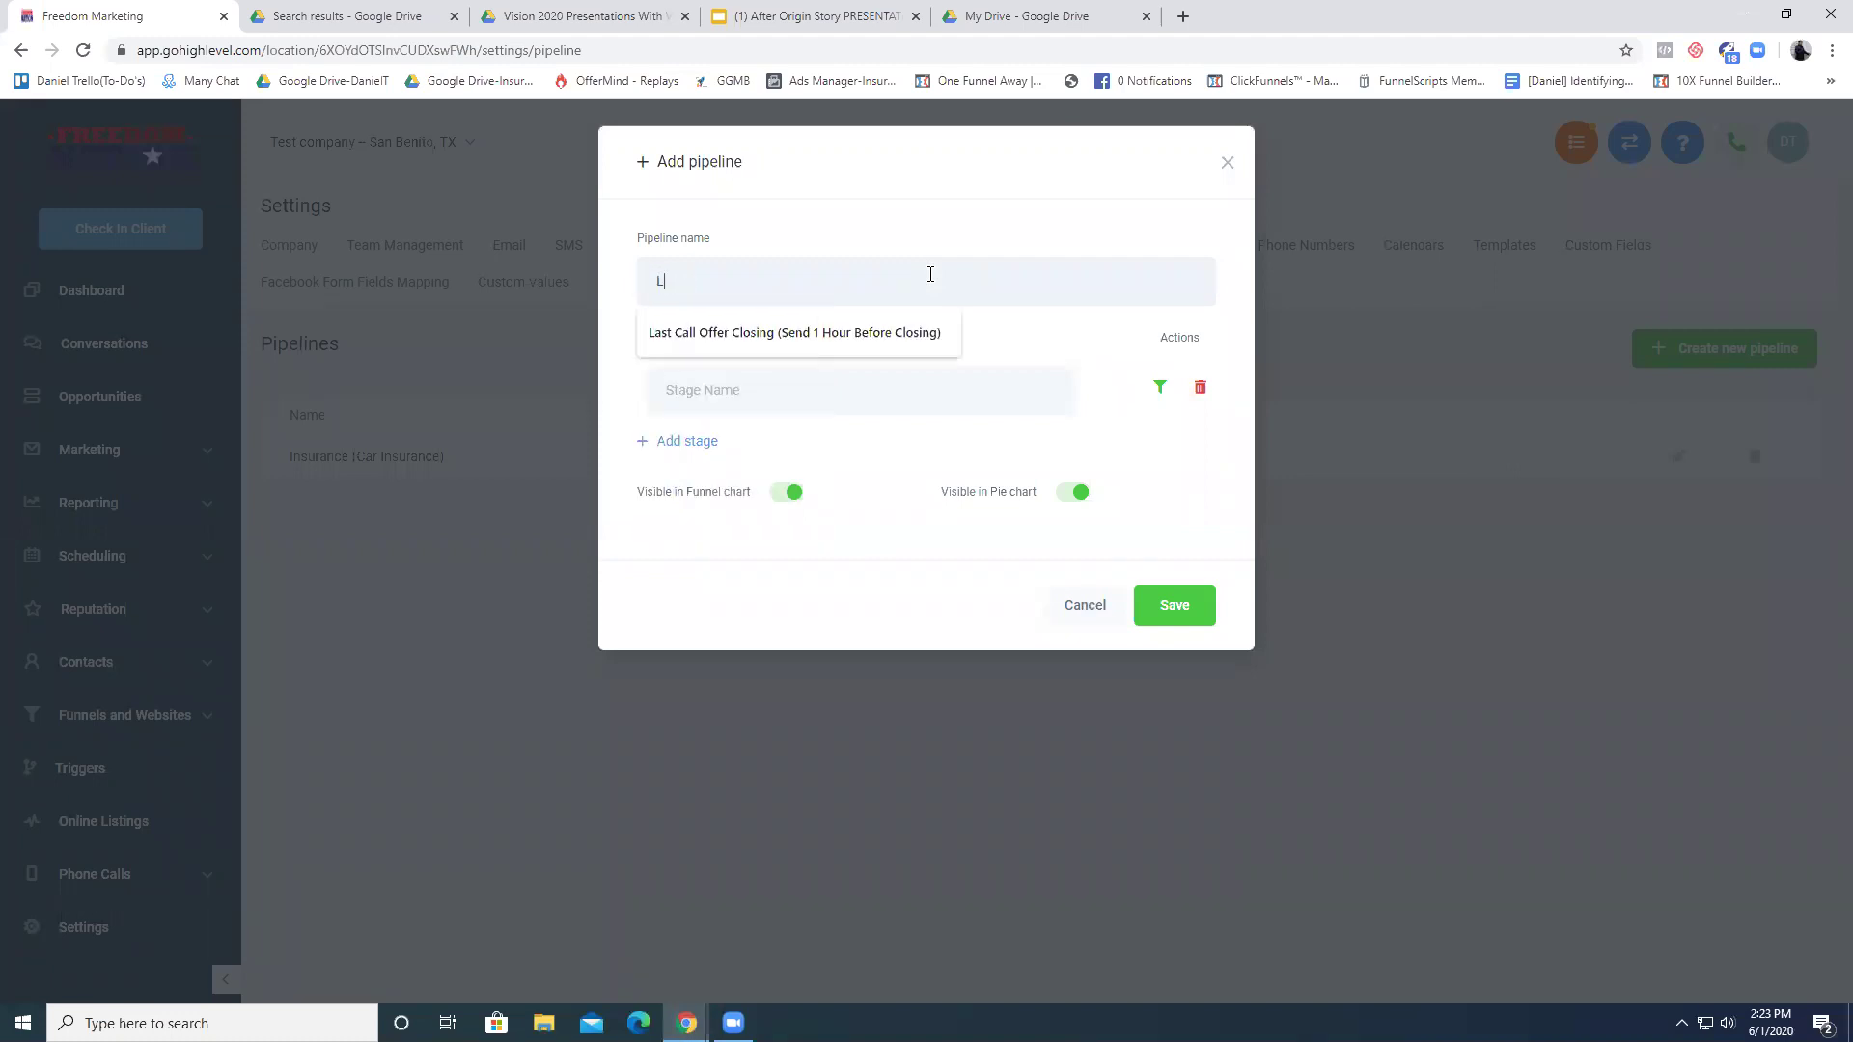
pyautogui.press('BackSpace')
pyautogui.write('Ta')
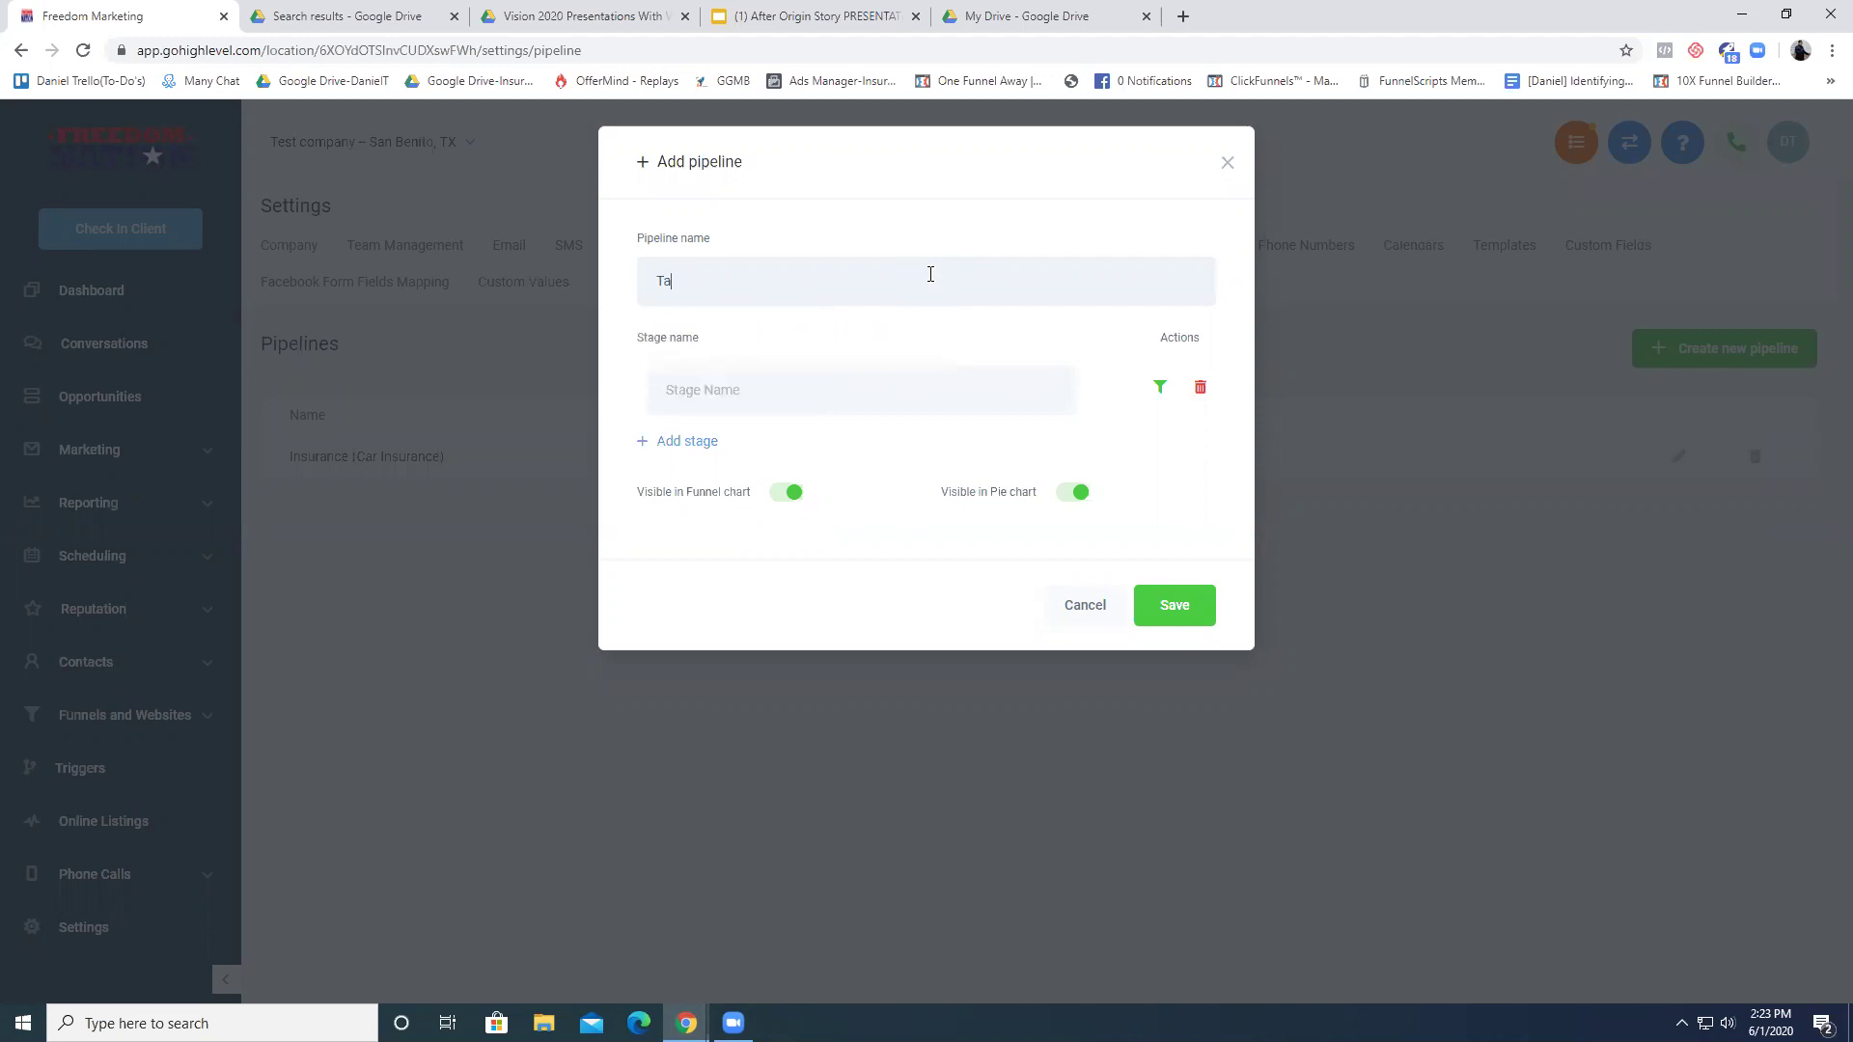
pyautogui.write('xes')
# - Name the first stage 'Hit List (Awareness)'
pyautogui.click(917, 388)
pyautogui.write('Lea')
pyautogui.press('BackSpace')
pyautogui.press('BackSpace')
pyautogui.write('(')
pyautogui.press('BackSpace')
pyautogui.write('Hit List (Awarenes')
# - Add a second stage named 'Farm Club (Interested)'
pyautogui.click(669, 442)
pyautogui.click(681, 387)
pyautogui.moveTo(681, 387)
pyautogui.mouseDown()
pyautogui.moveTo(823, 389)
pyautogui.moveTo(674, 387)
pyautogui.mouseUp()
pyautogui.click(823, 388)
pyautogui.click(679, 387)
pyautogui.moveTo(686, 396)
pyautogui.mouseDown()
pyautogui.moveTo(799, 389)
pyautogui.moveTo(654, 394)
pyautogui.mouseUp()
pyautogui.click(731, 461)
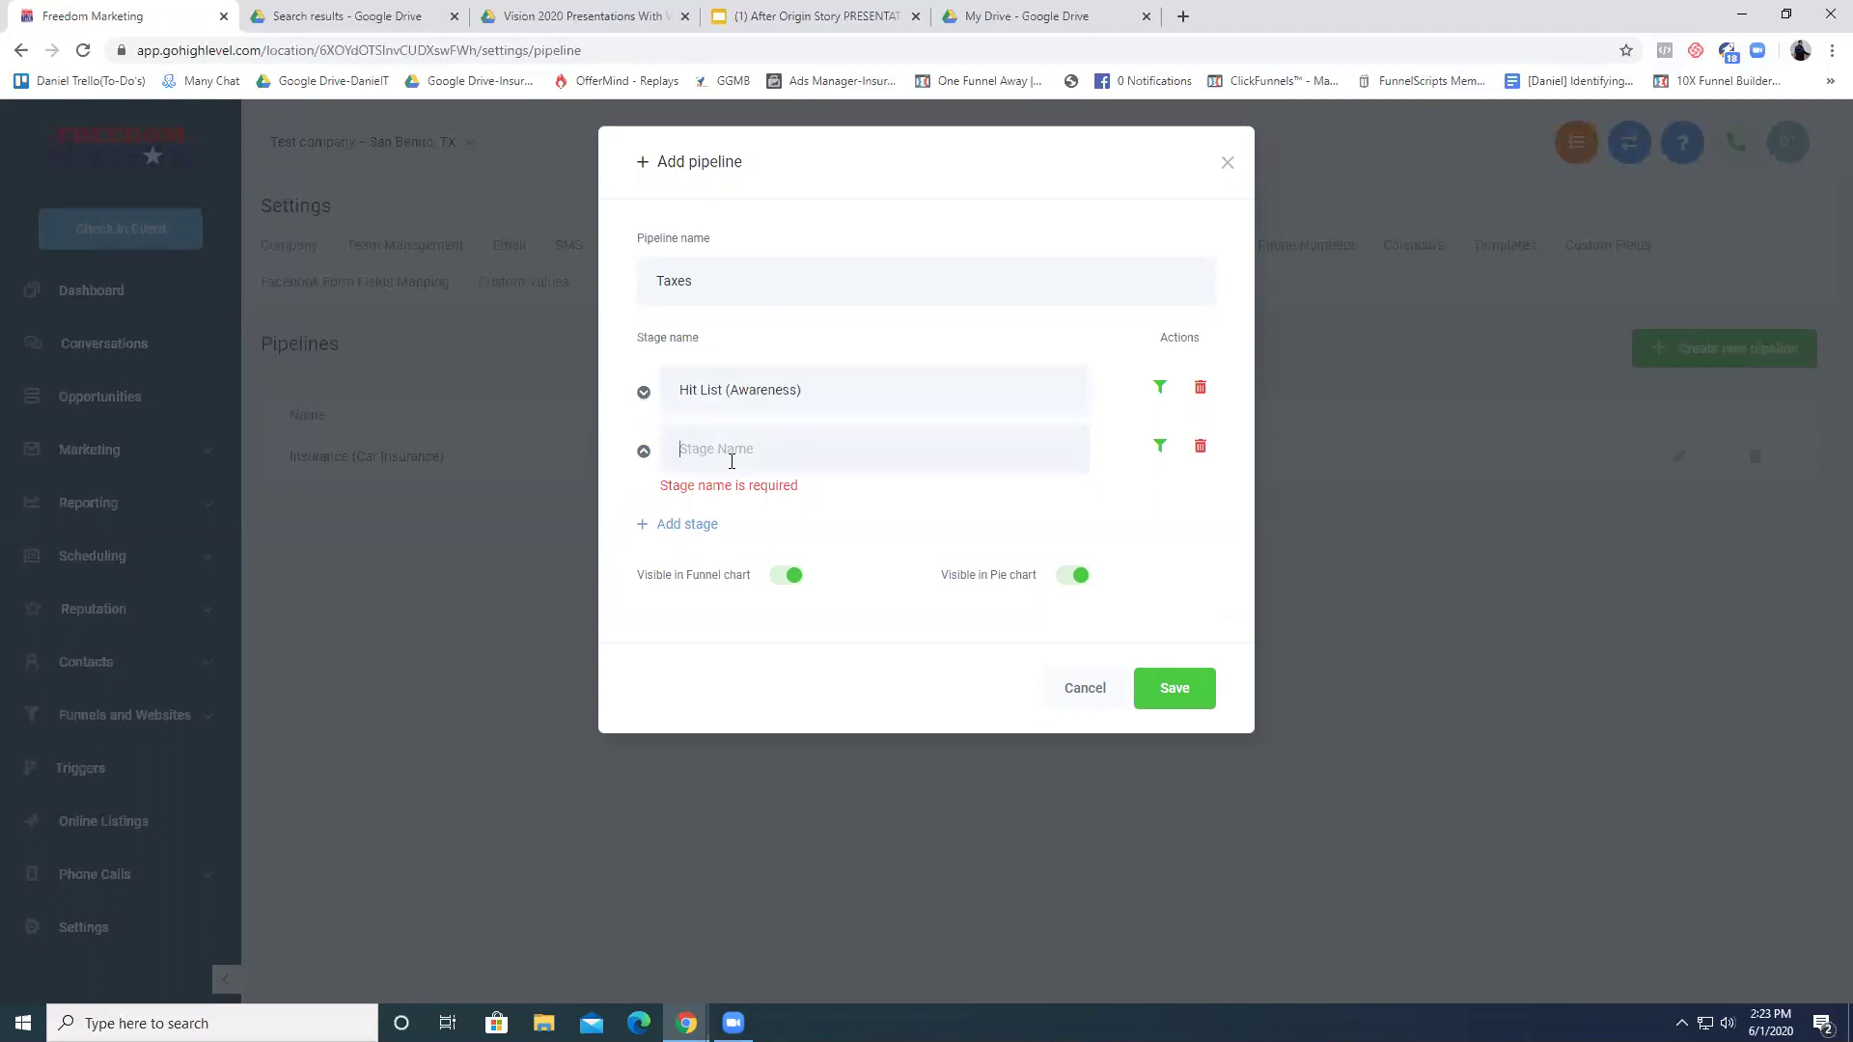
pyautogui.write('LF')
pyautogui.press('BackSpace')
pyautogui.press('BackSpace')
pyautogui.write('arm Clu')
pyautogui.write('b (Interest')
pyautogui.click(702, 537)
# - Add a third stage 'New Customer (exchange of money)' and save the Taxes pipeline
pyautogui.click(711, 503)
pyautogui.click(770, 502)
pyautogui.write('New Customer')
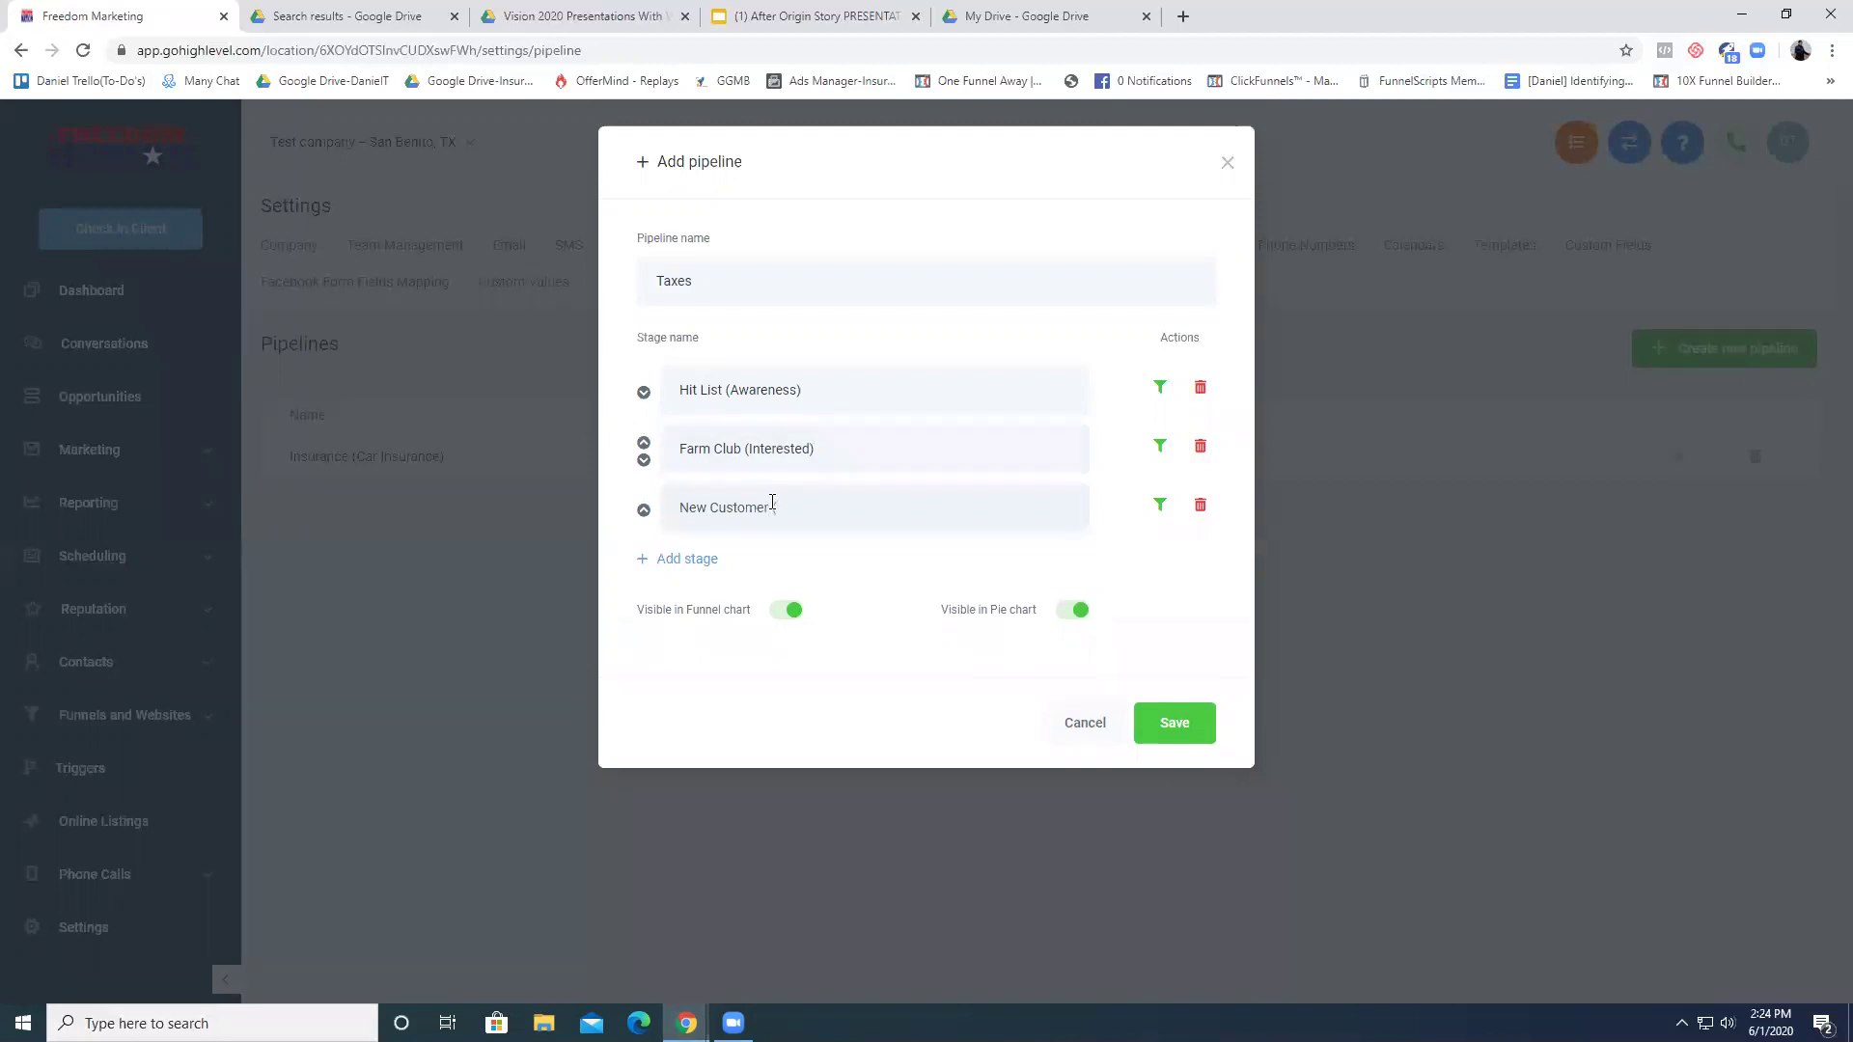
pyautogui.write(' texchange Of money')
pyautogui.click(1174, 726)
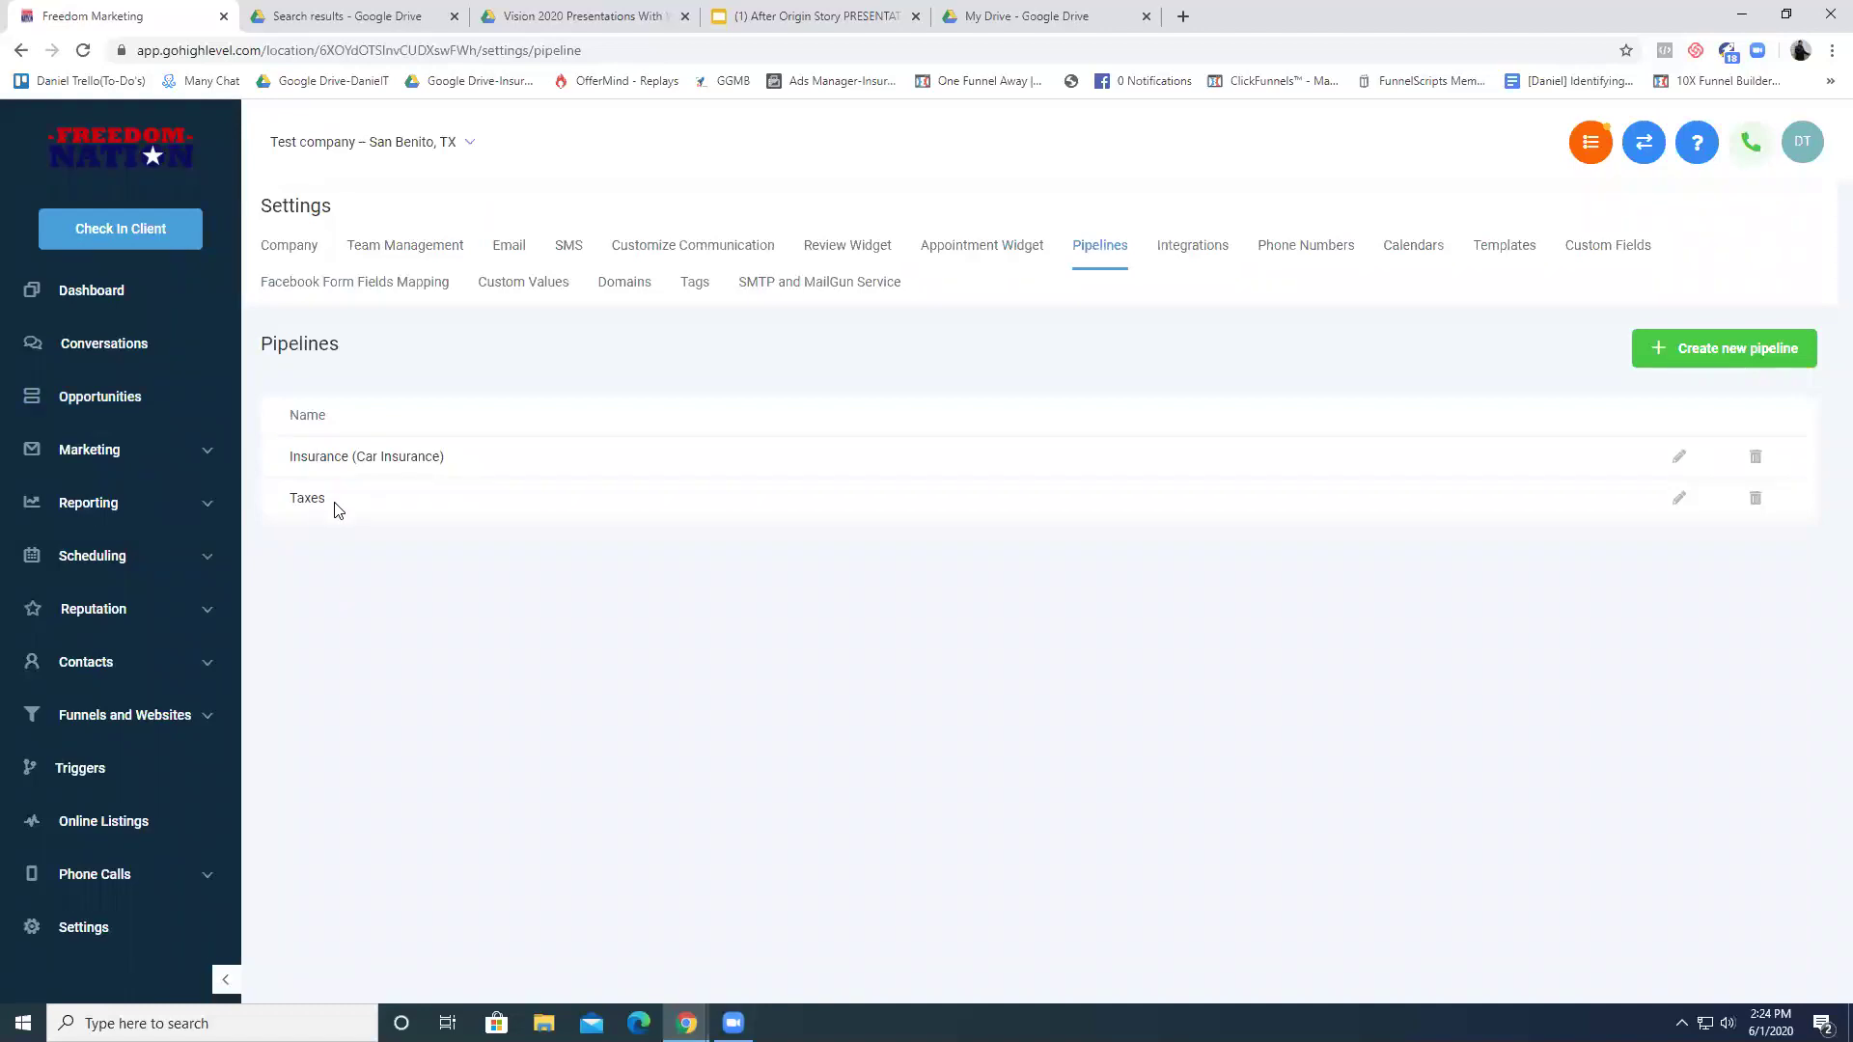
# - Go to the Opportunities board and switch it to the Taxes pipeline
pyautogui.doubleClick(297, 500)
pyautogui.click(387, 542)
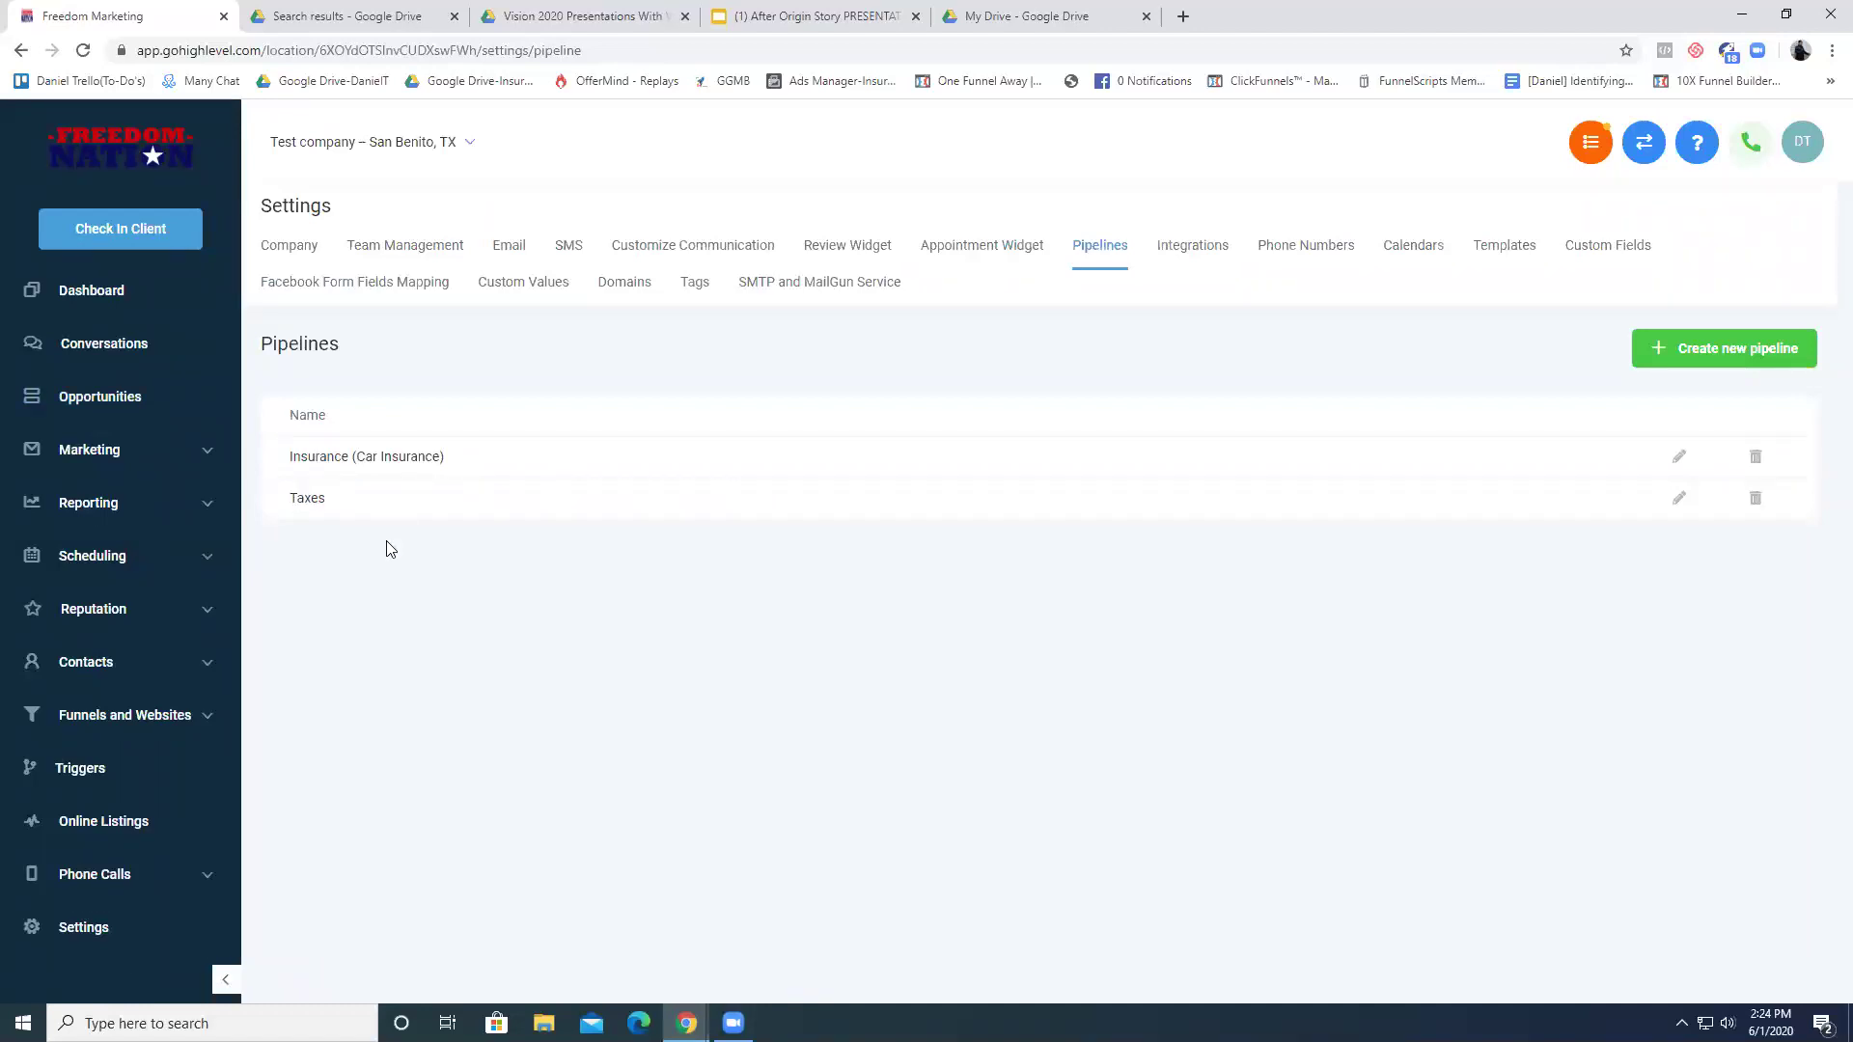
pyautogui.click(200, 412)
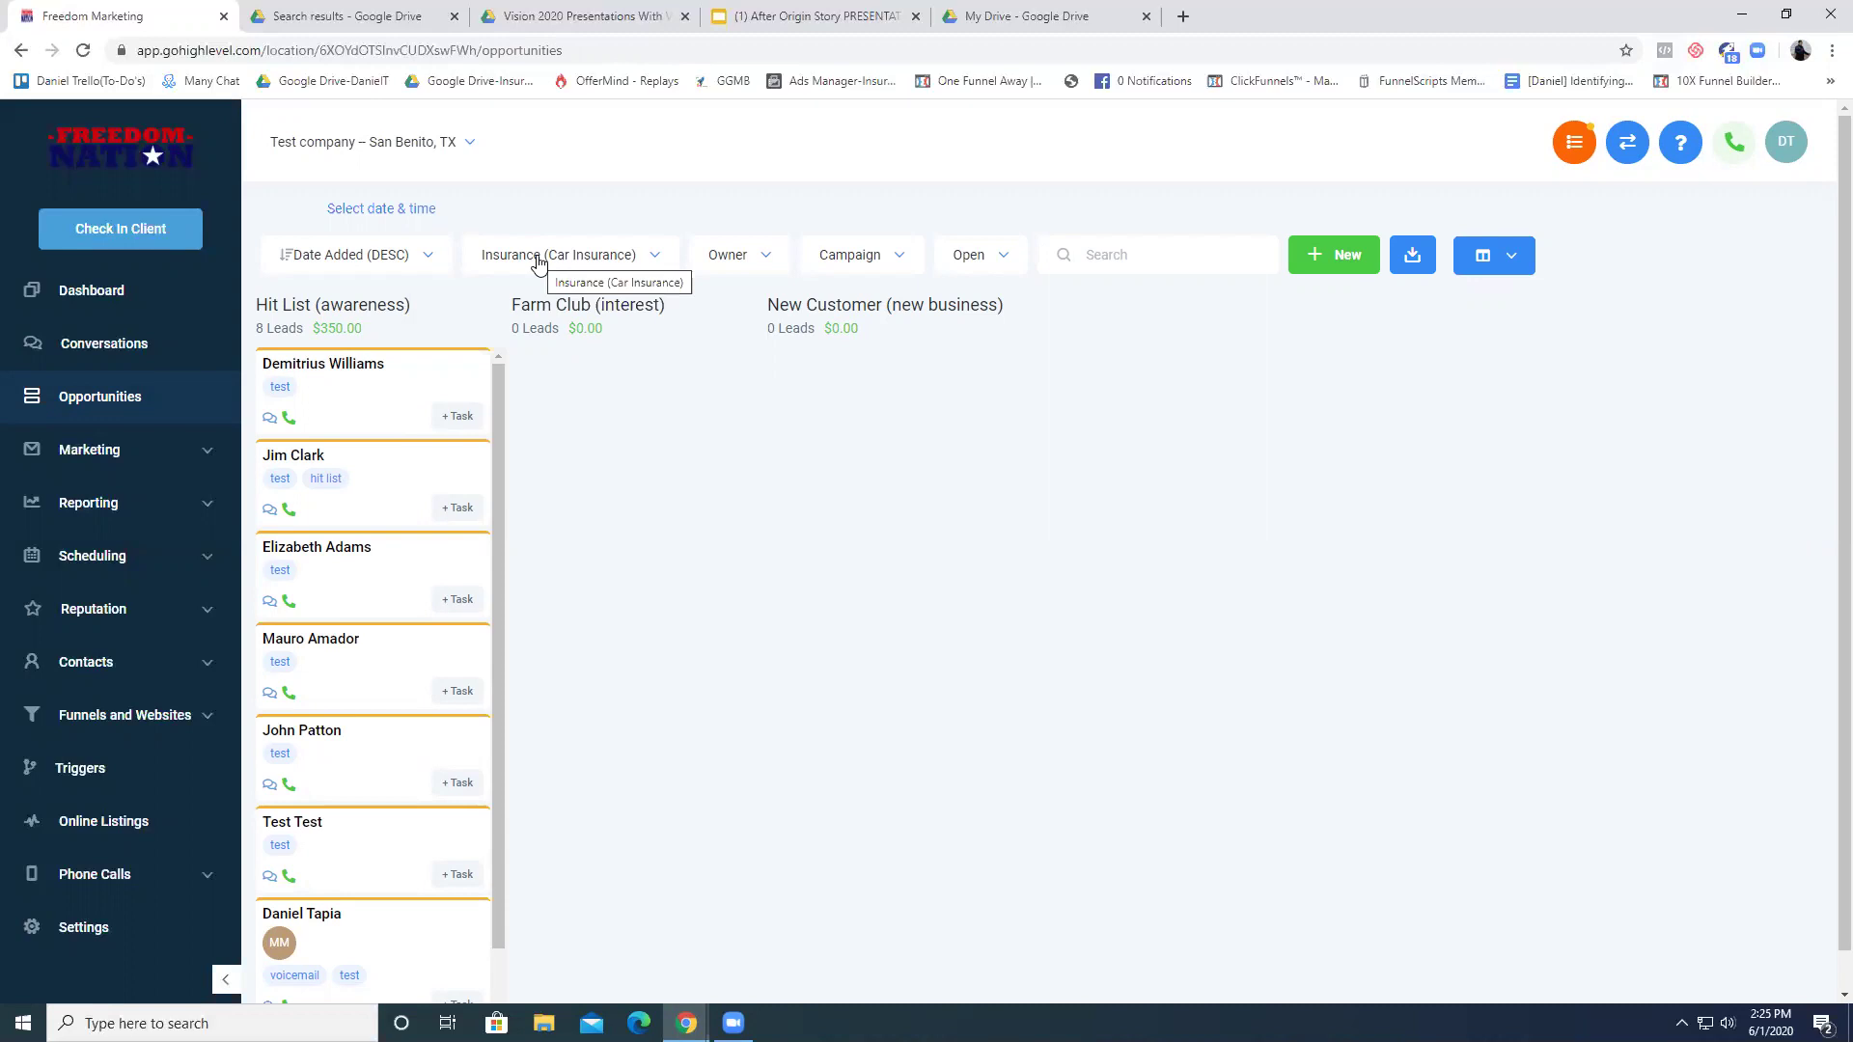
pyautogui.click(538, 262)
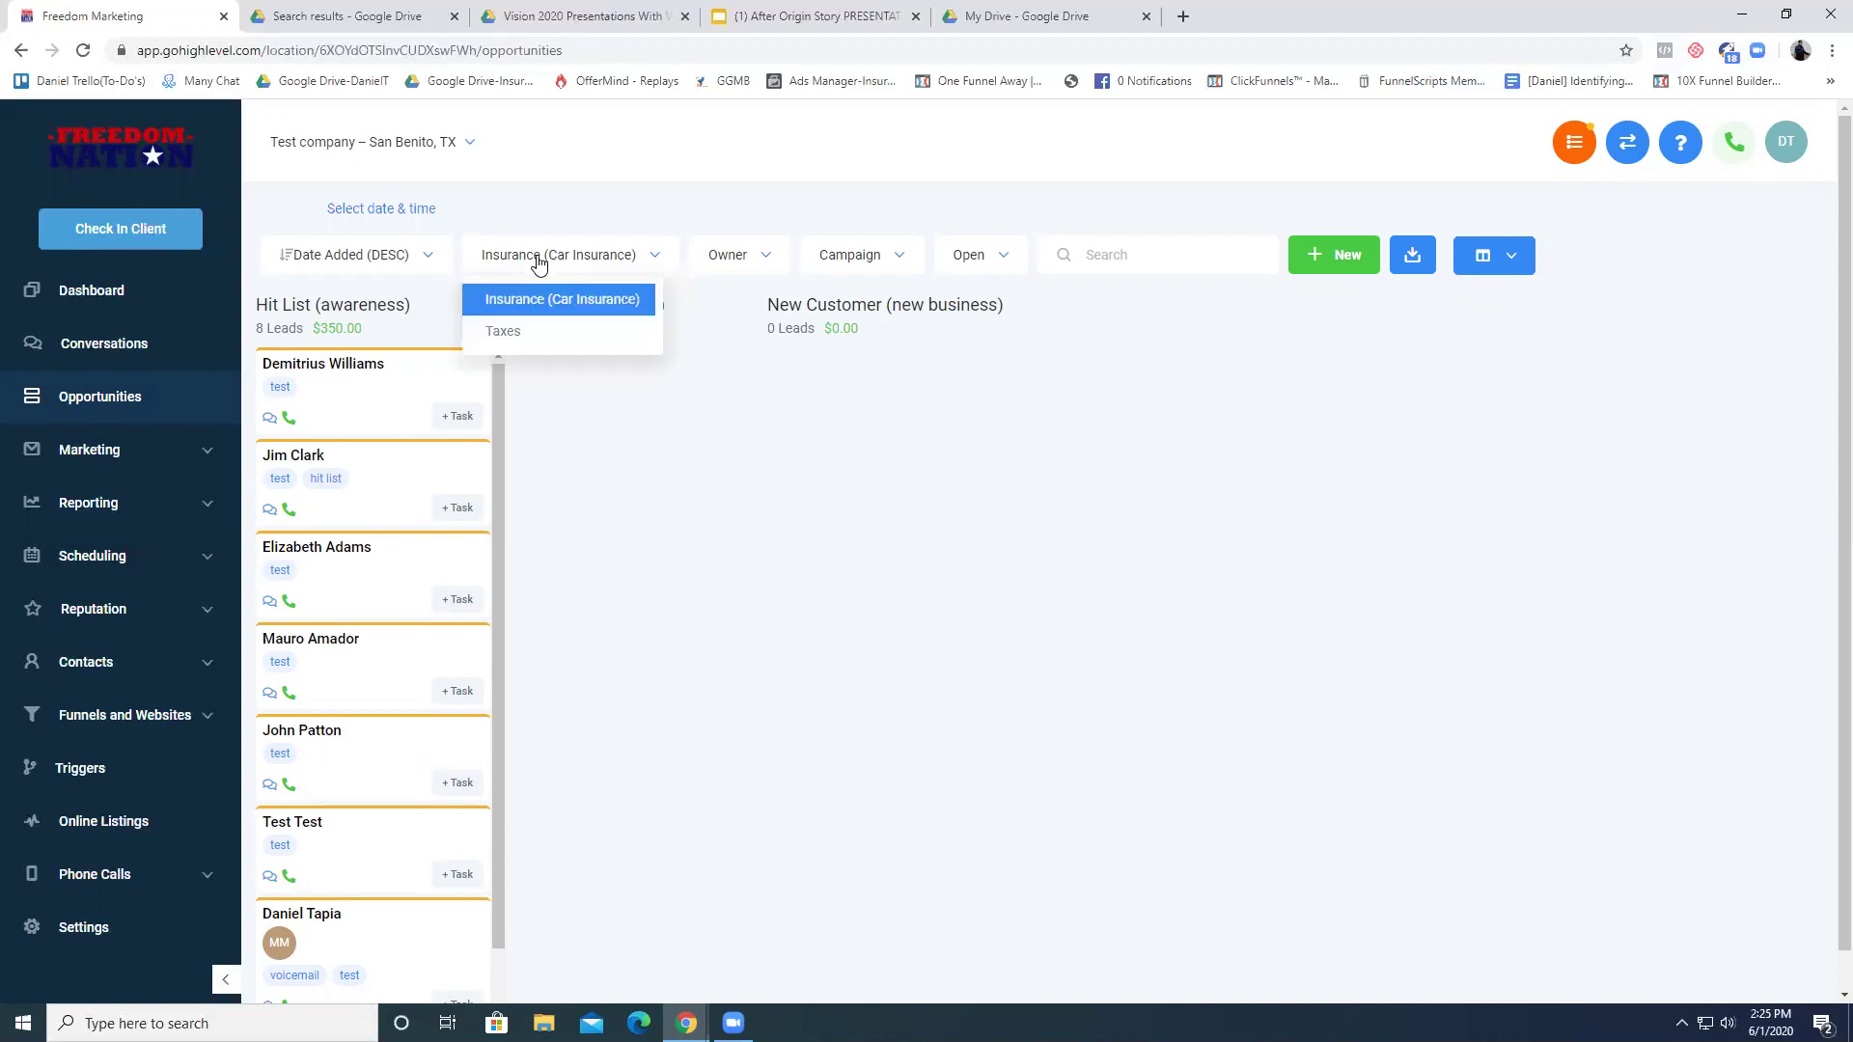
pyautogui.click(539, 262)
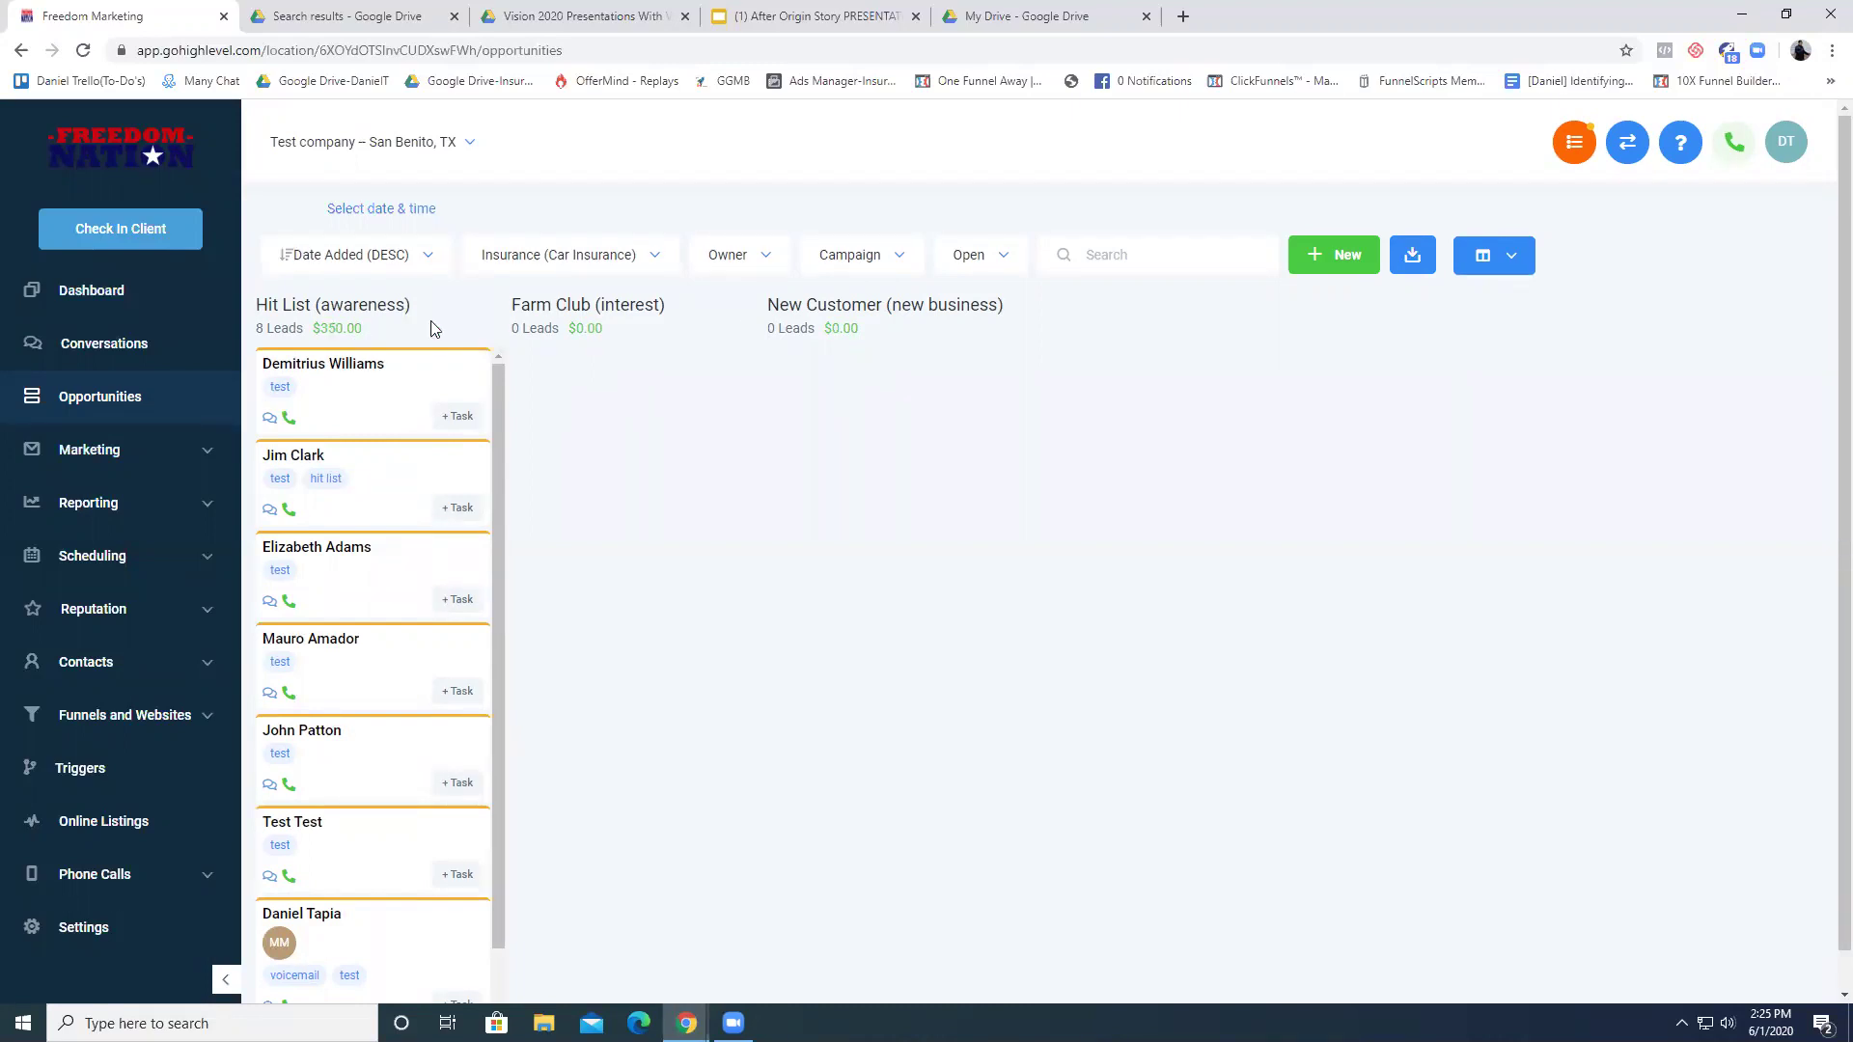
pyautogui.click(563, 257)
pyautogui.click(577, 335)
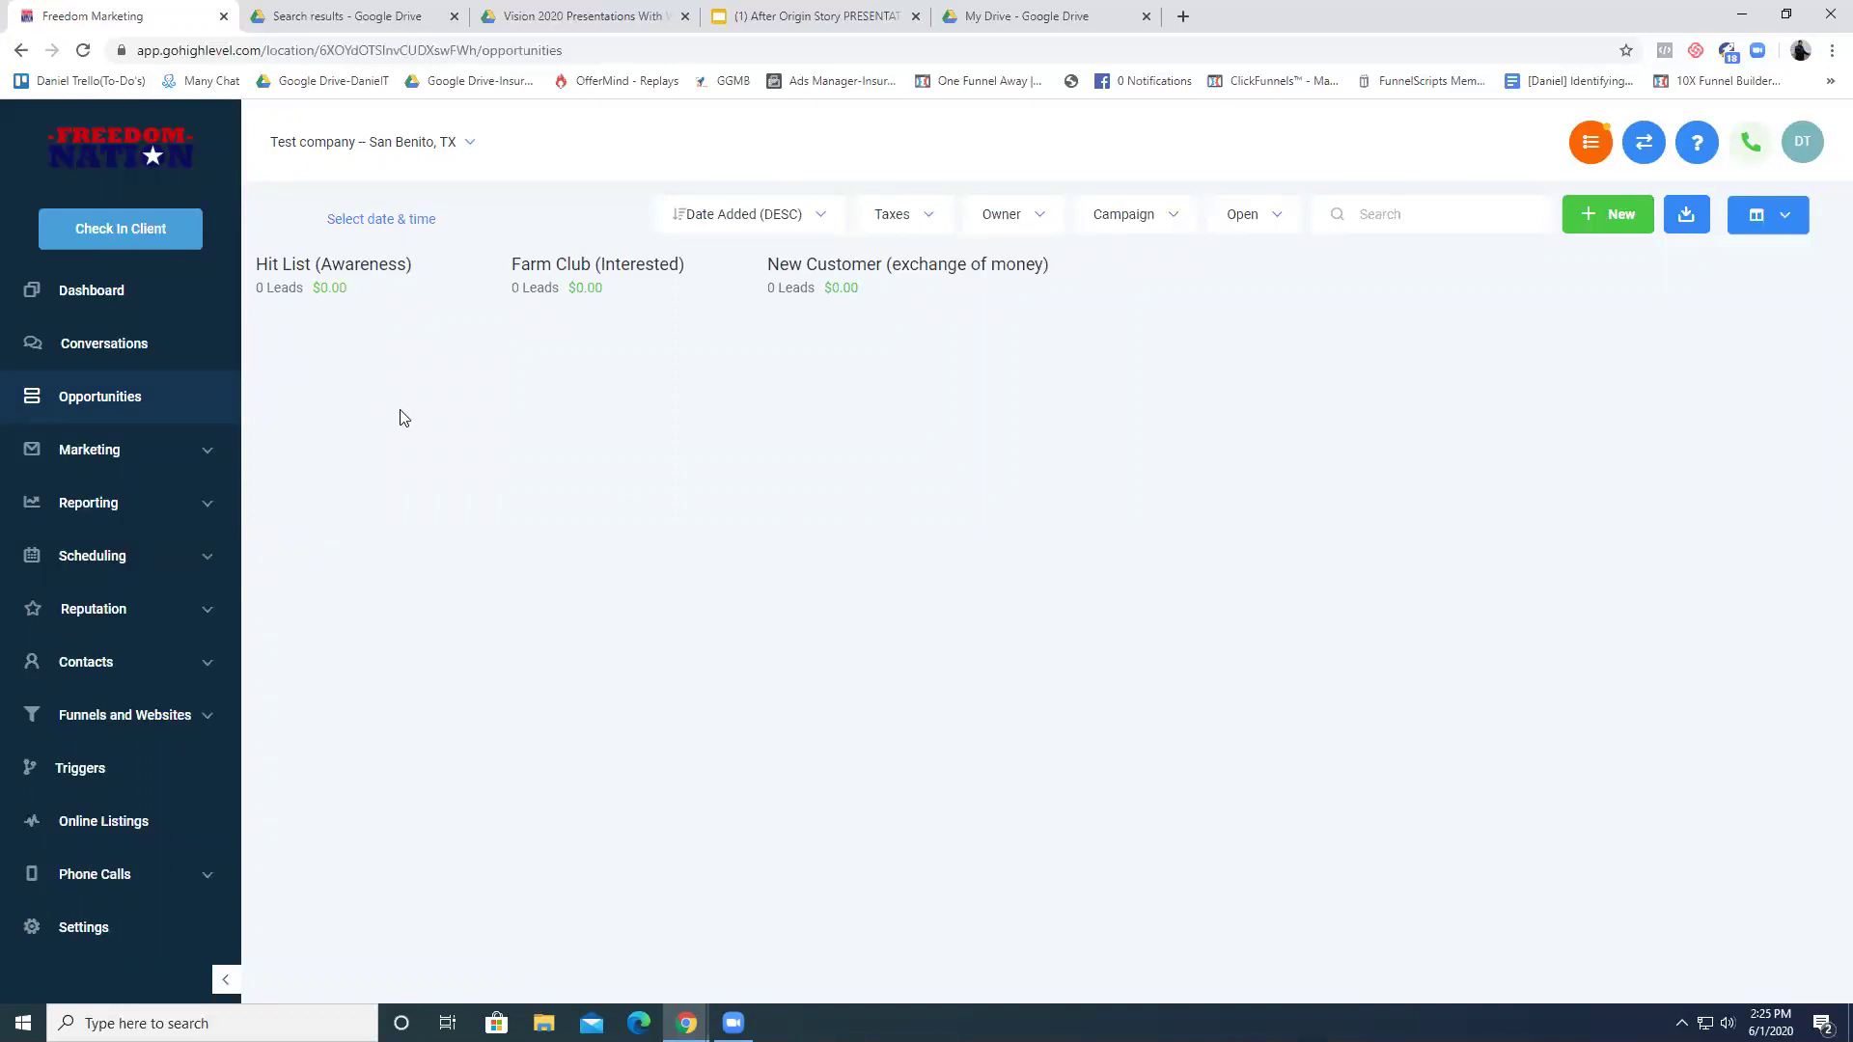
# - Switch briefly to Insurance (Car Insurance), then back to Taxes
pyautogui.click(932, 218)
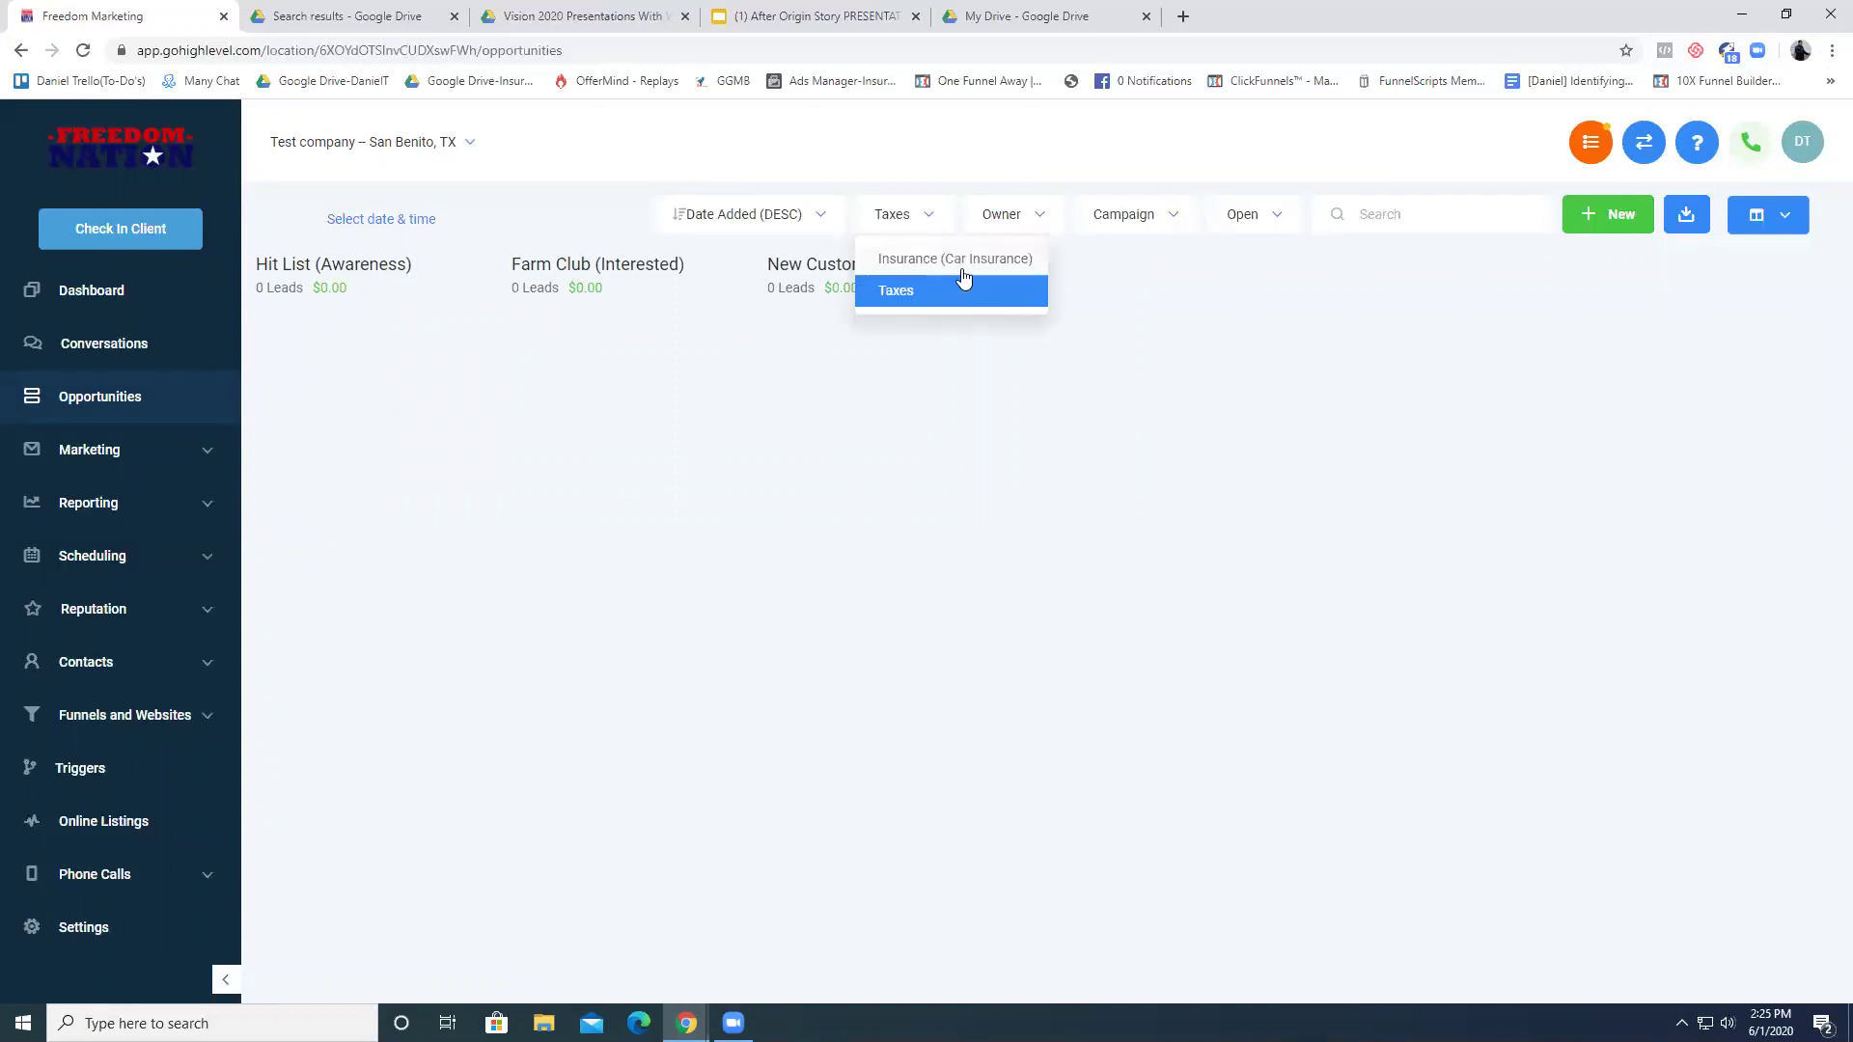
pyautogui.click(962, 268)
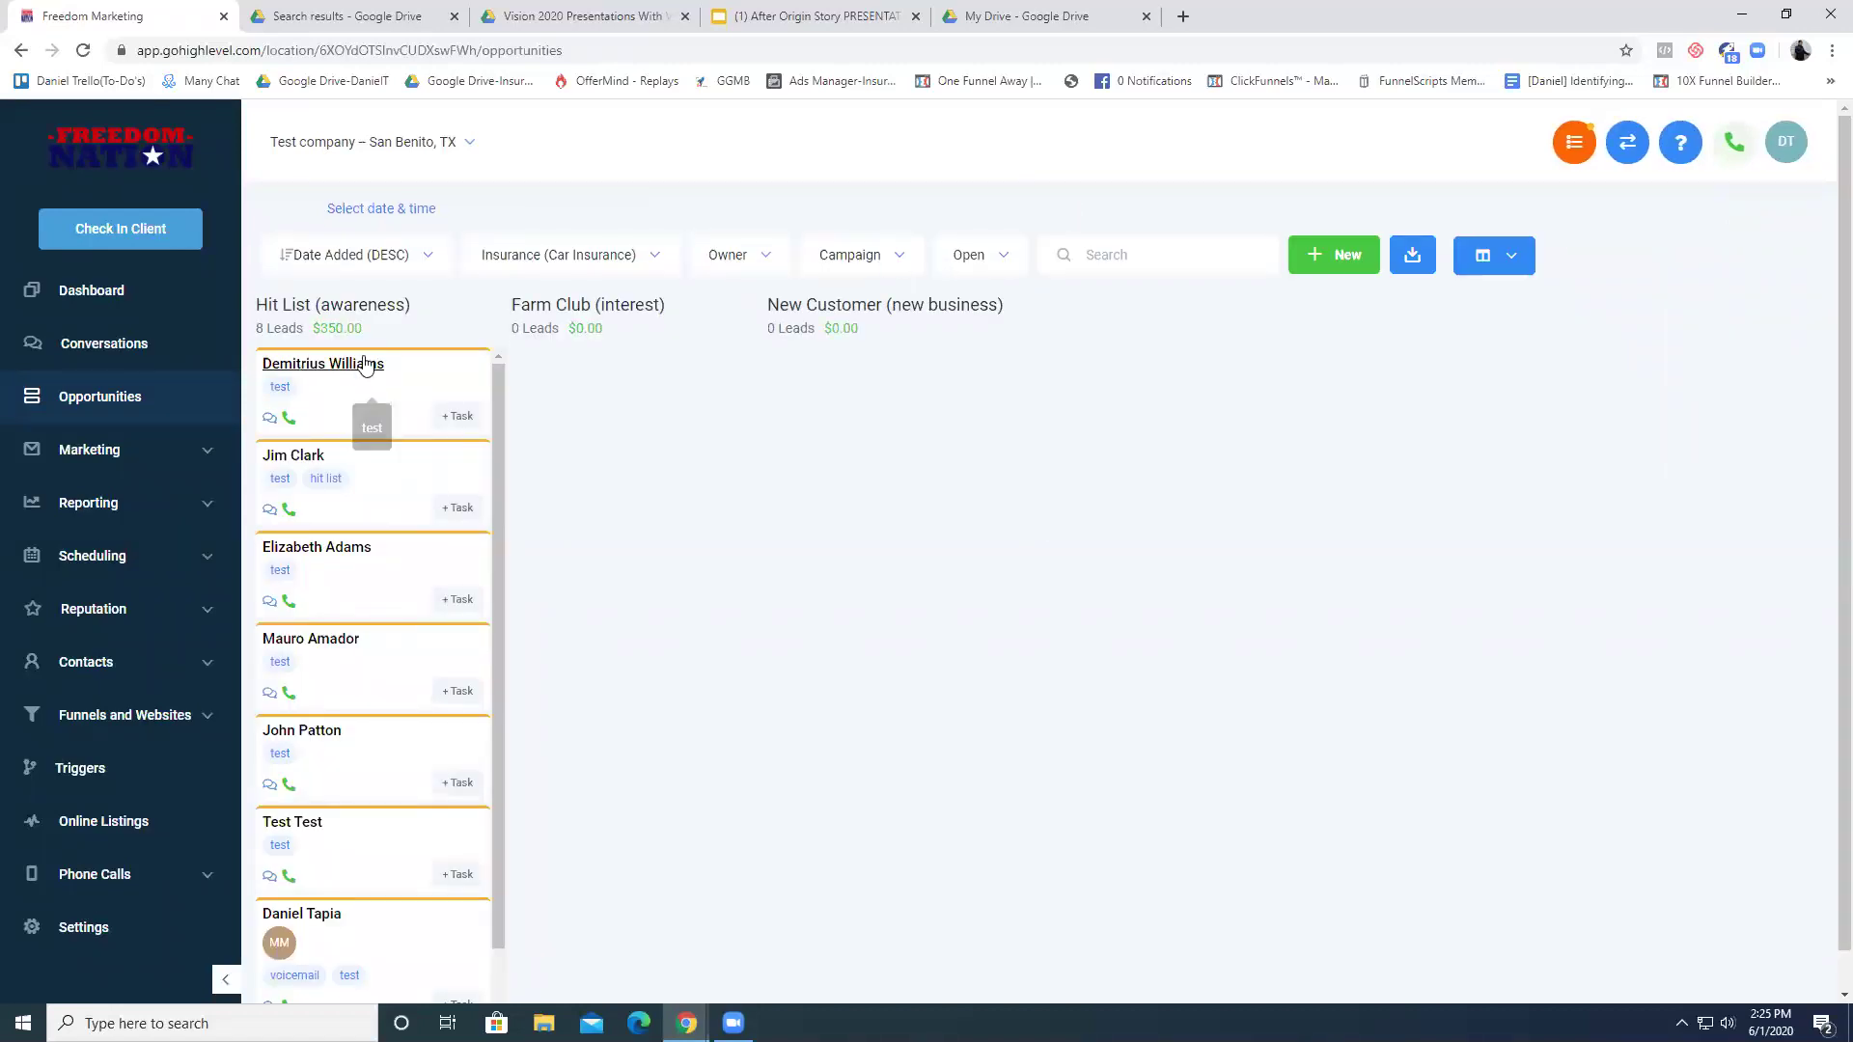
pyautogui.click(576, 258)
pyautogui.click(621, 343)
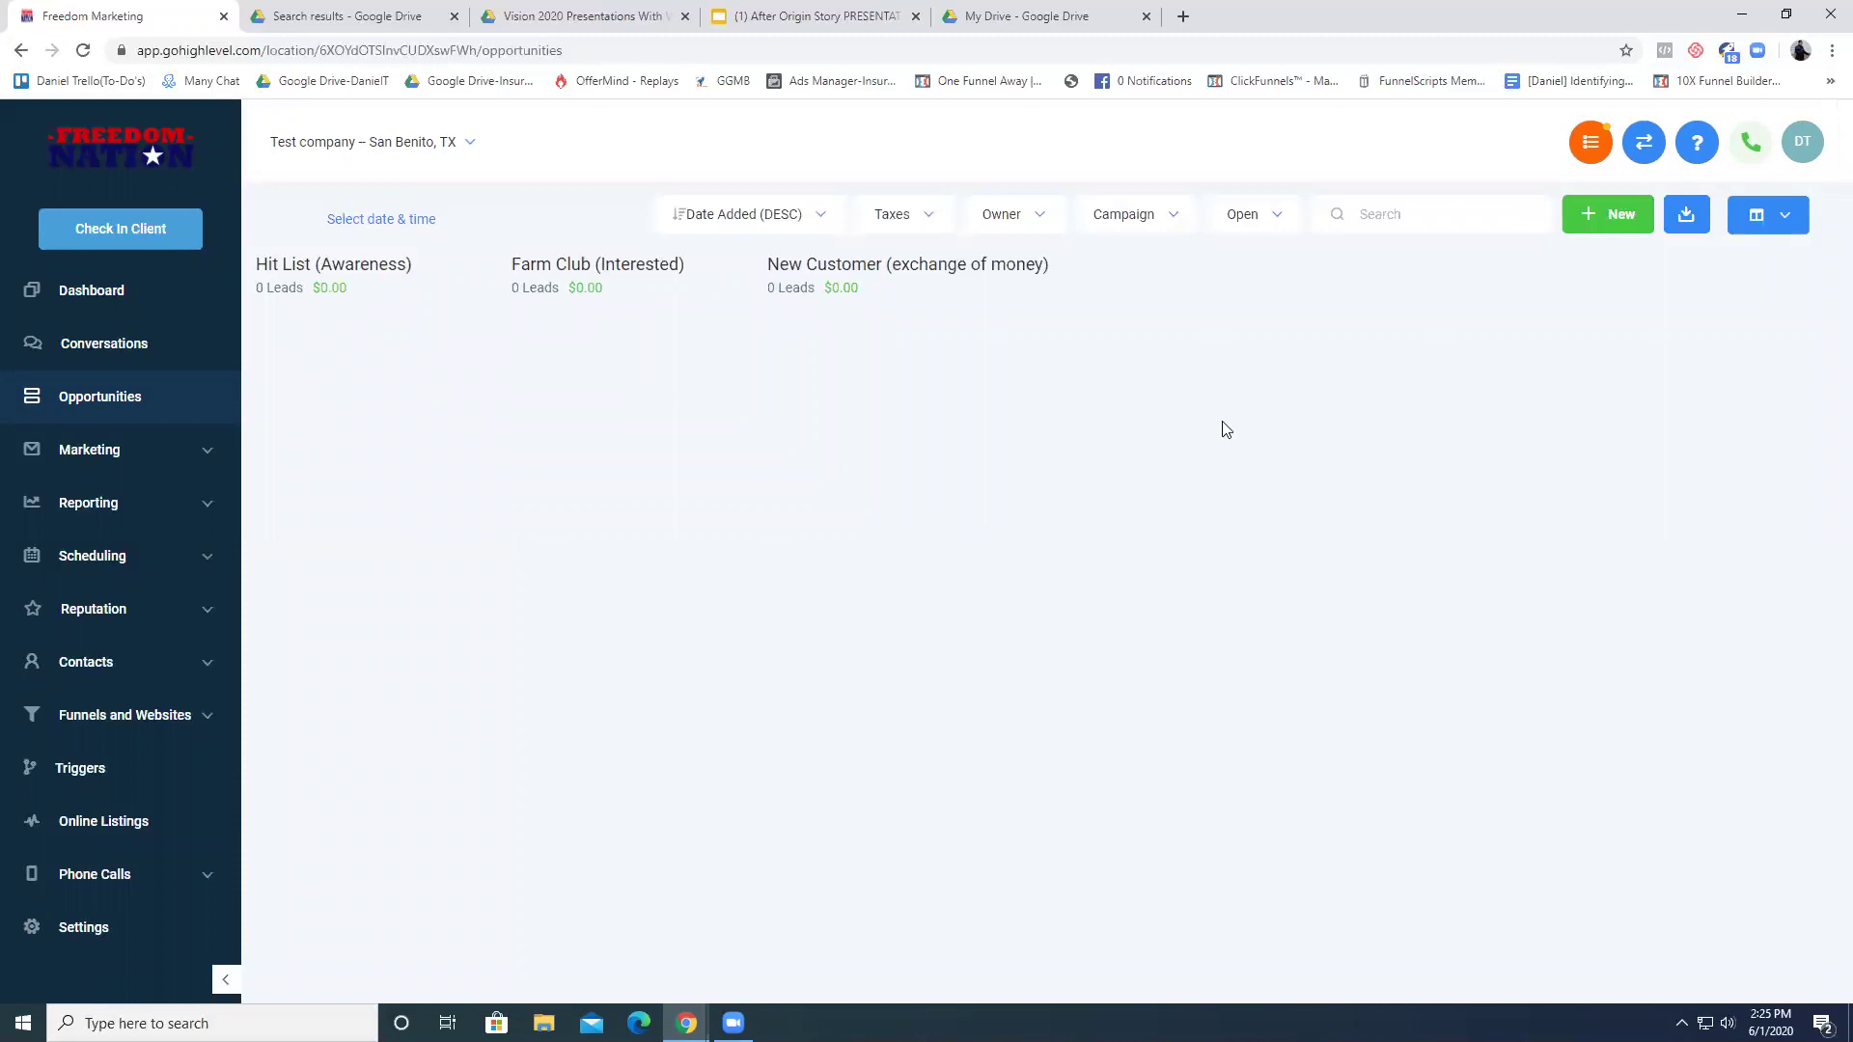
# - Start a new opportunity and enter the new contact's first name
pyautogui.click(1610, 214)
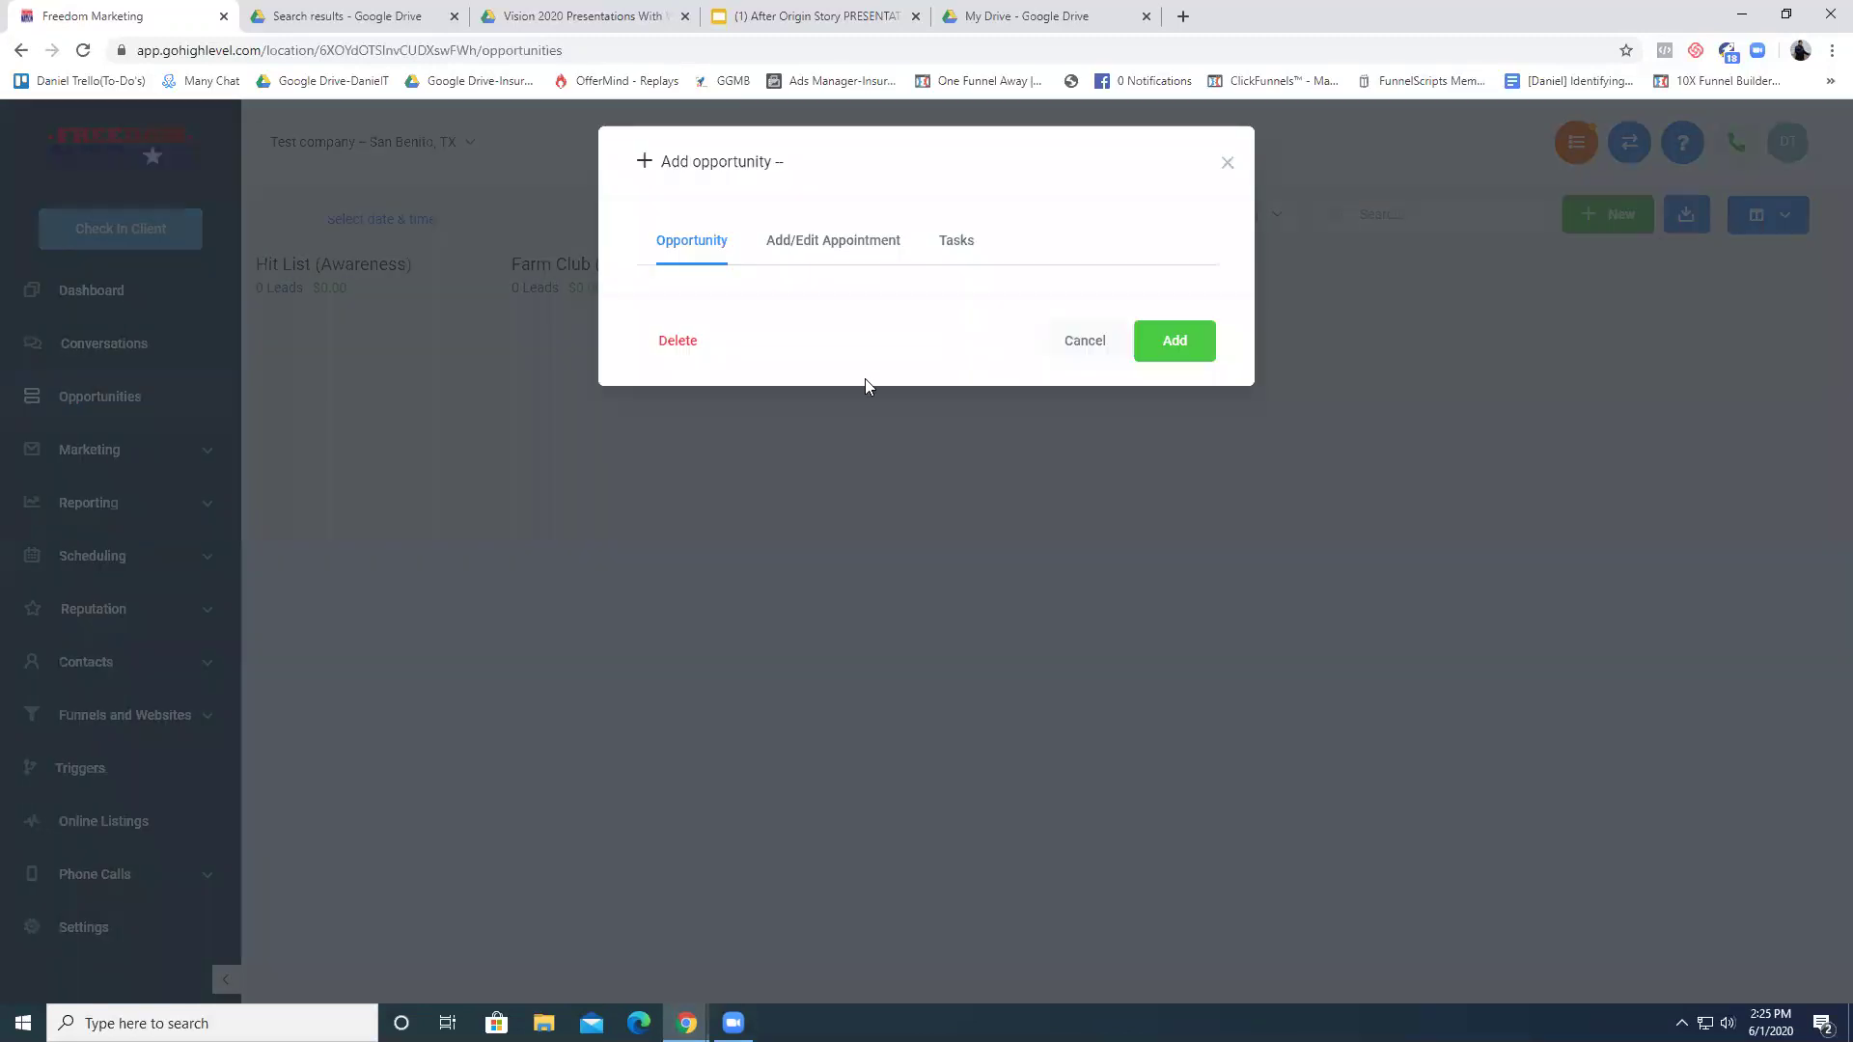
pyautogui.click(828, 381)
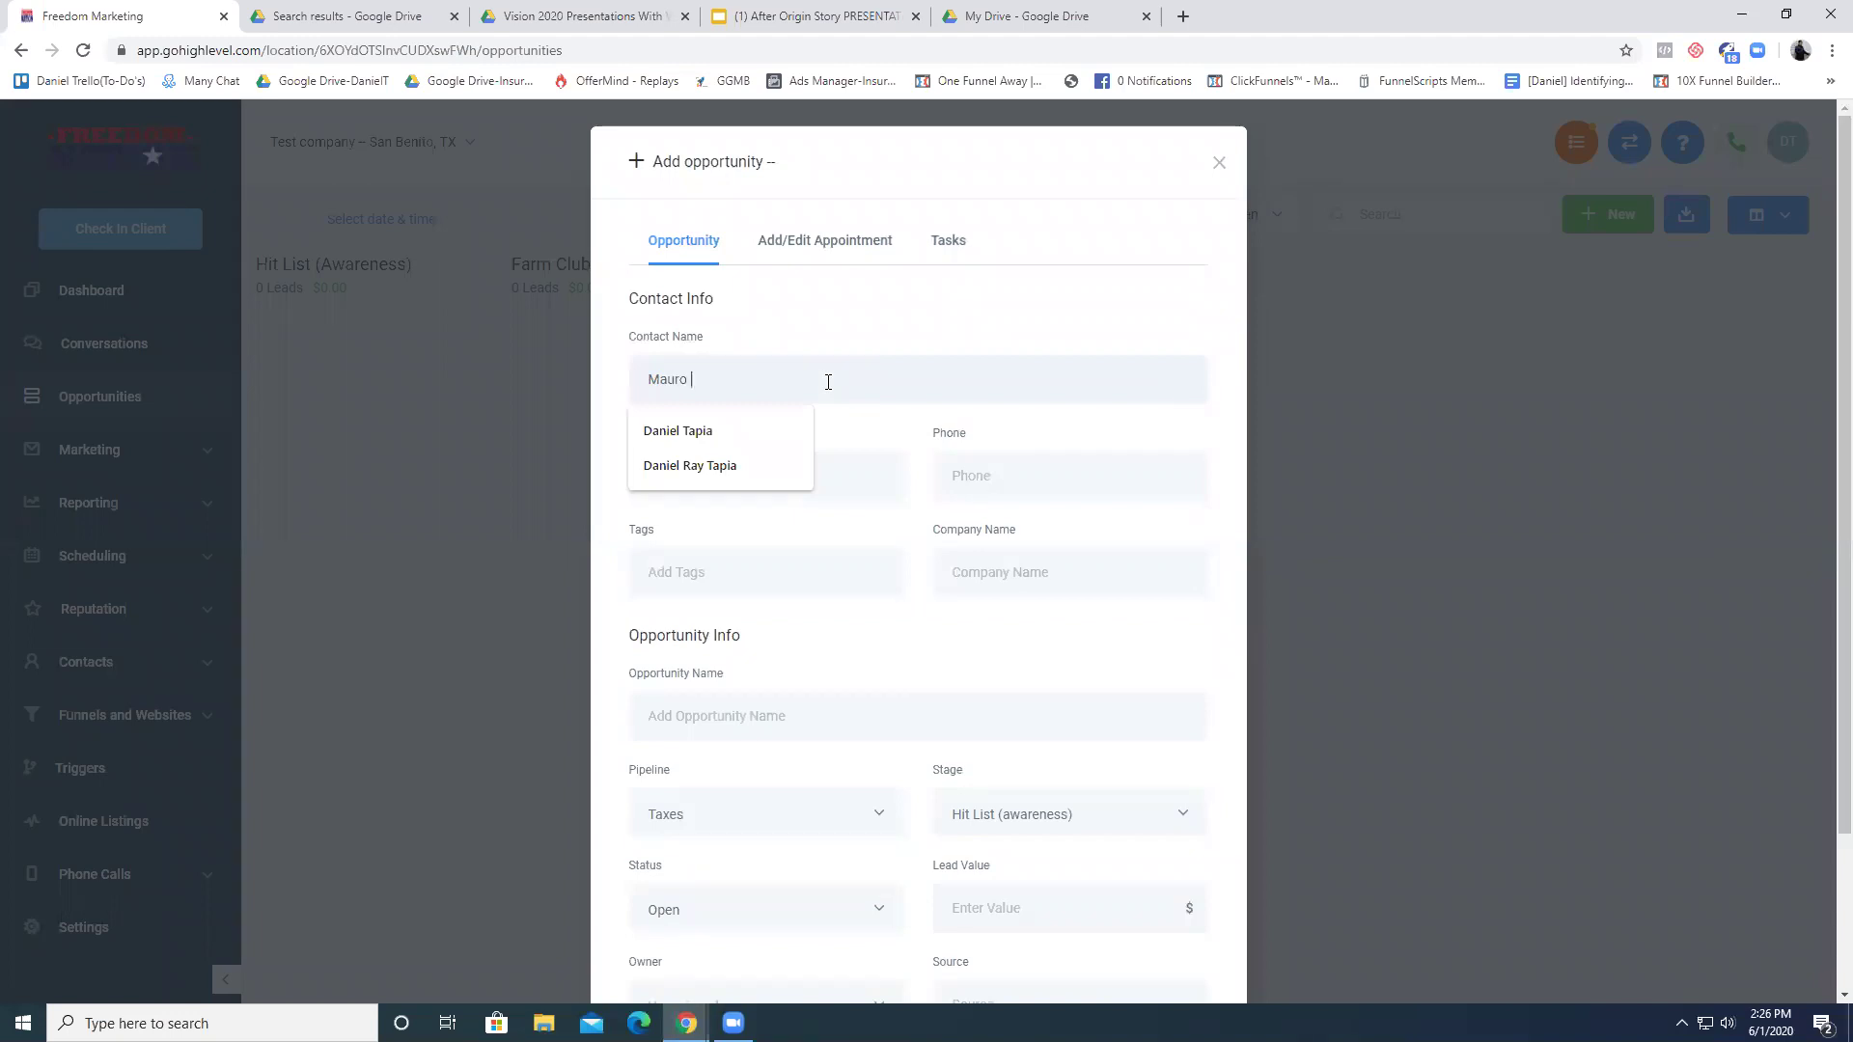
pyautogui.click(793, 497)
pyautogui.press('Tab')
pyautogui.scroll(-1, 821, 502)
pyautogui.scroll(-1, 1028, 509)
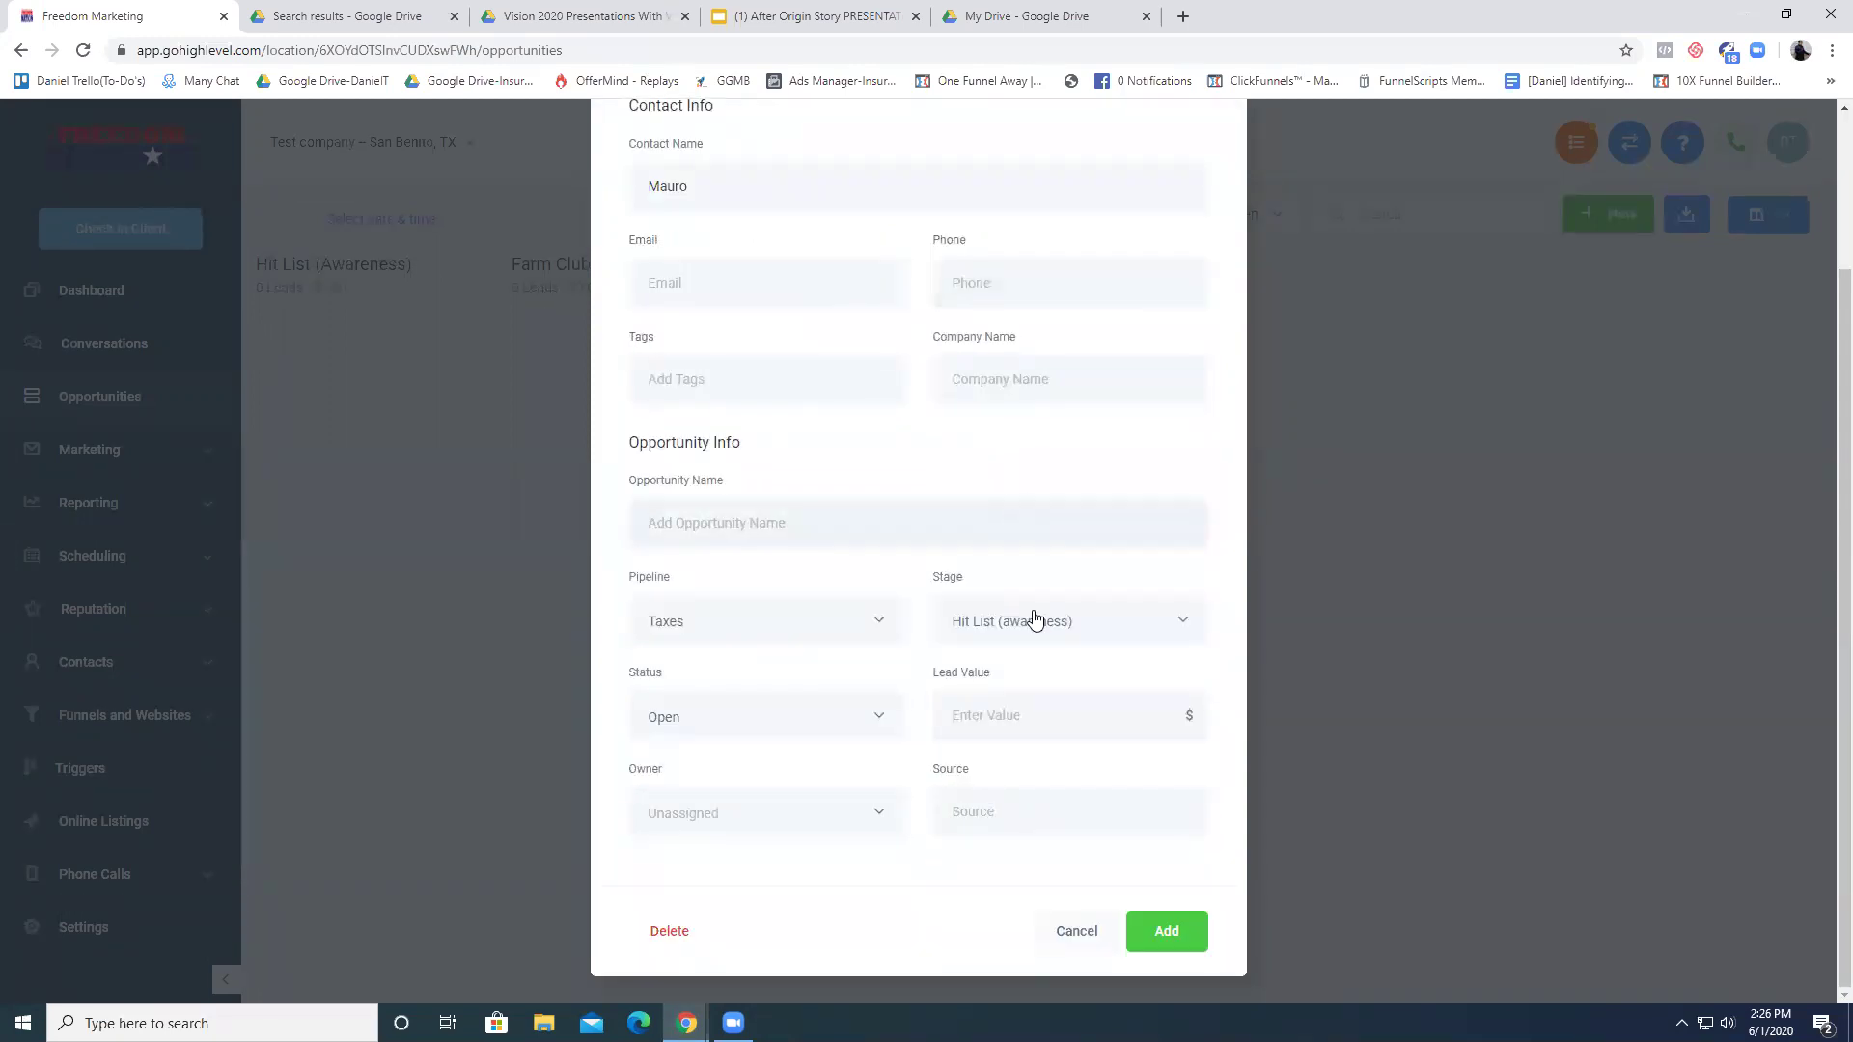
# - Name the opportunity 'Business Taxes' in the Taxes pipeline's Hit List stage and add it
pyautogui.click(824, 634)
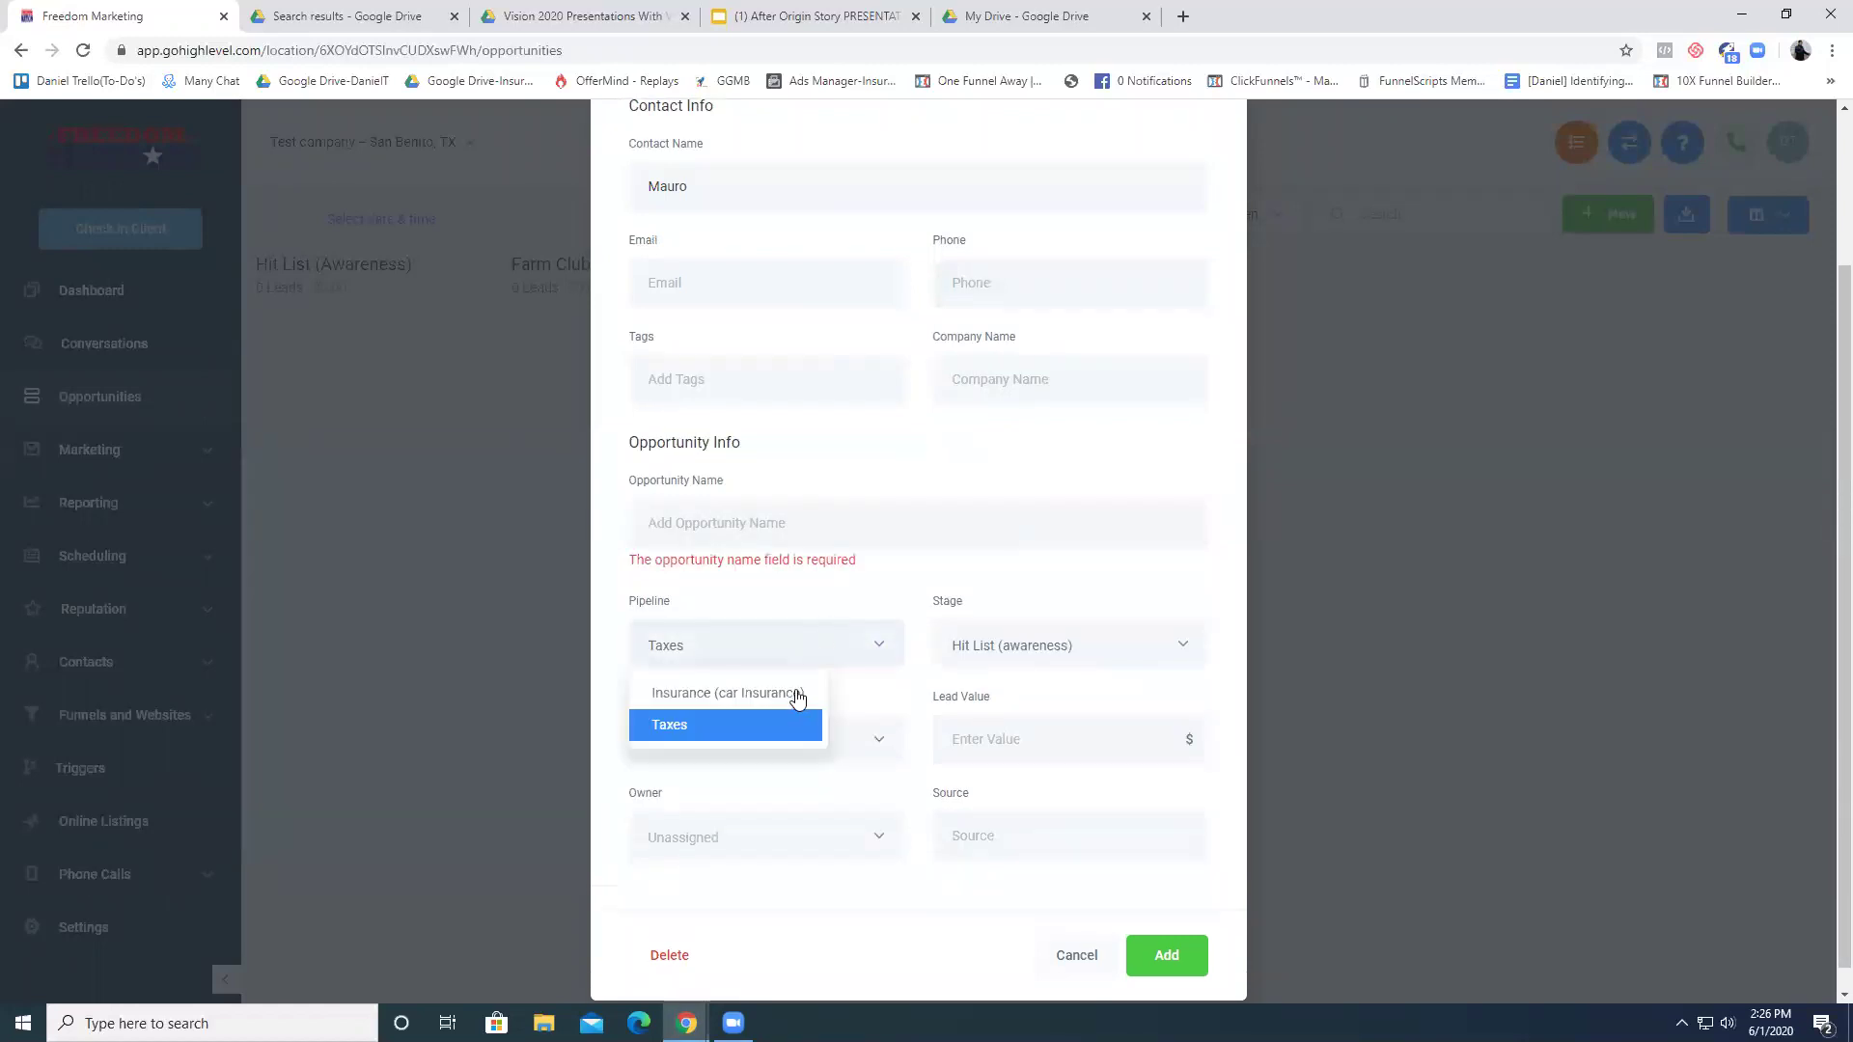
pyautogui.click(847, 628)
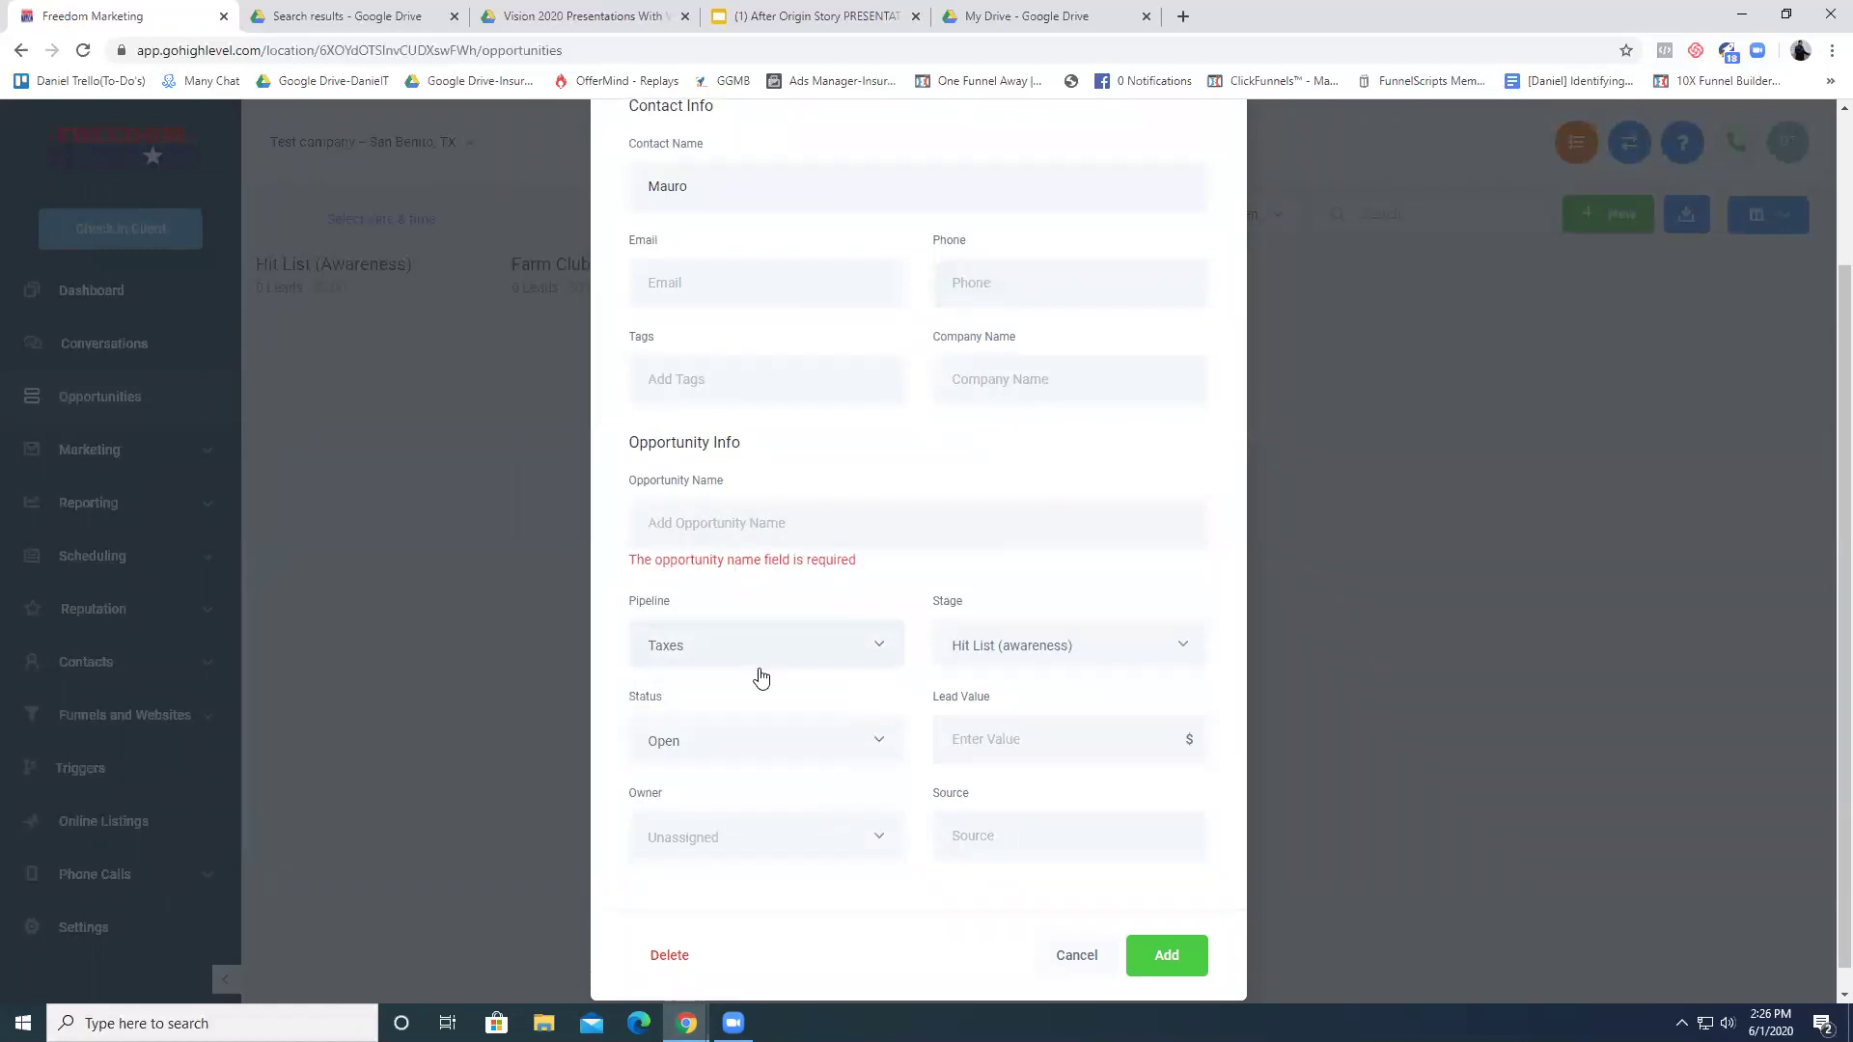
pyautogui.click(643, 650)
pyautogui.click(710, 551)
pyautogui.write('Business Taxes')
pyautogui.click(1168, 968)
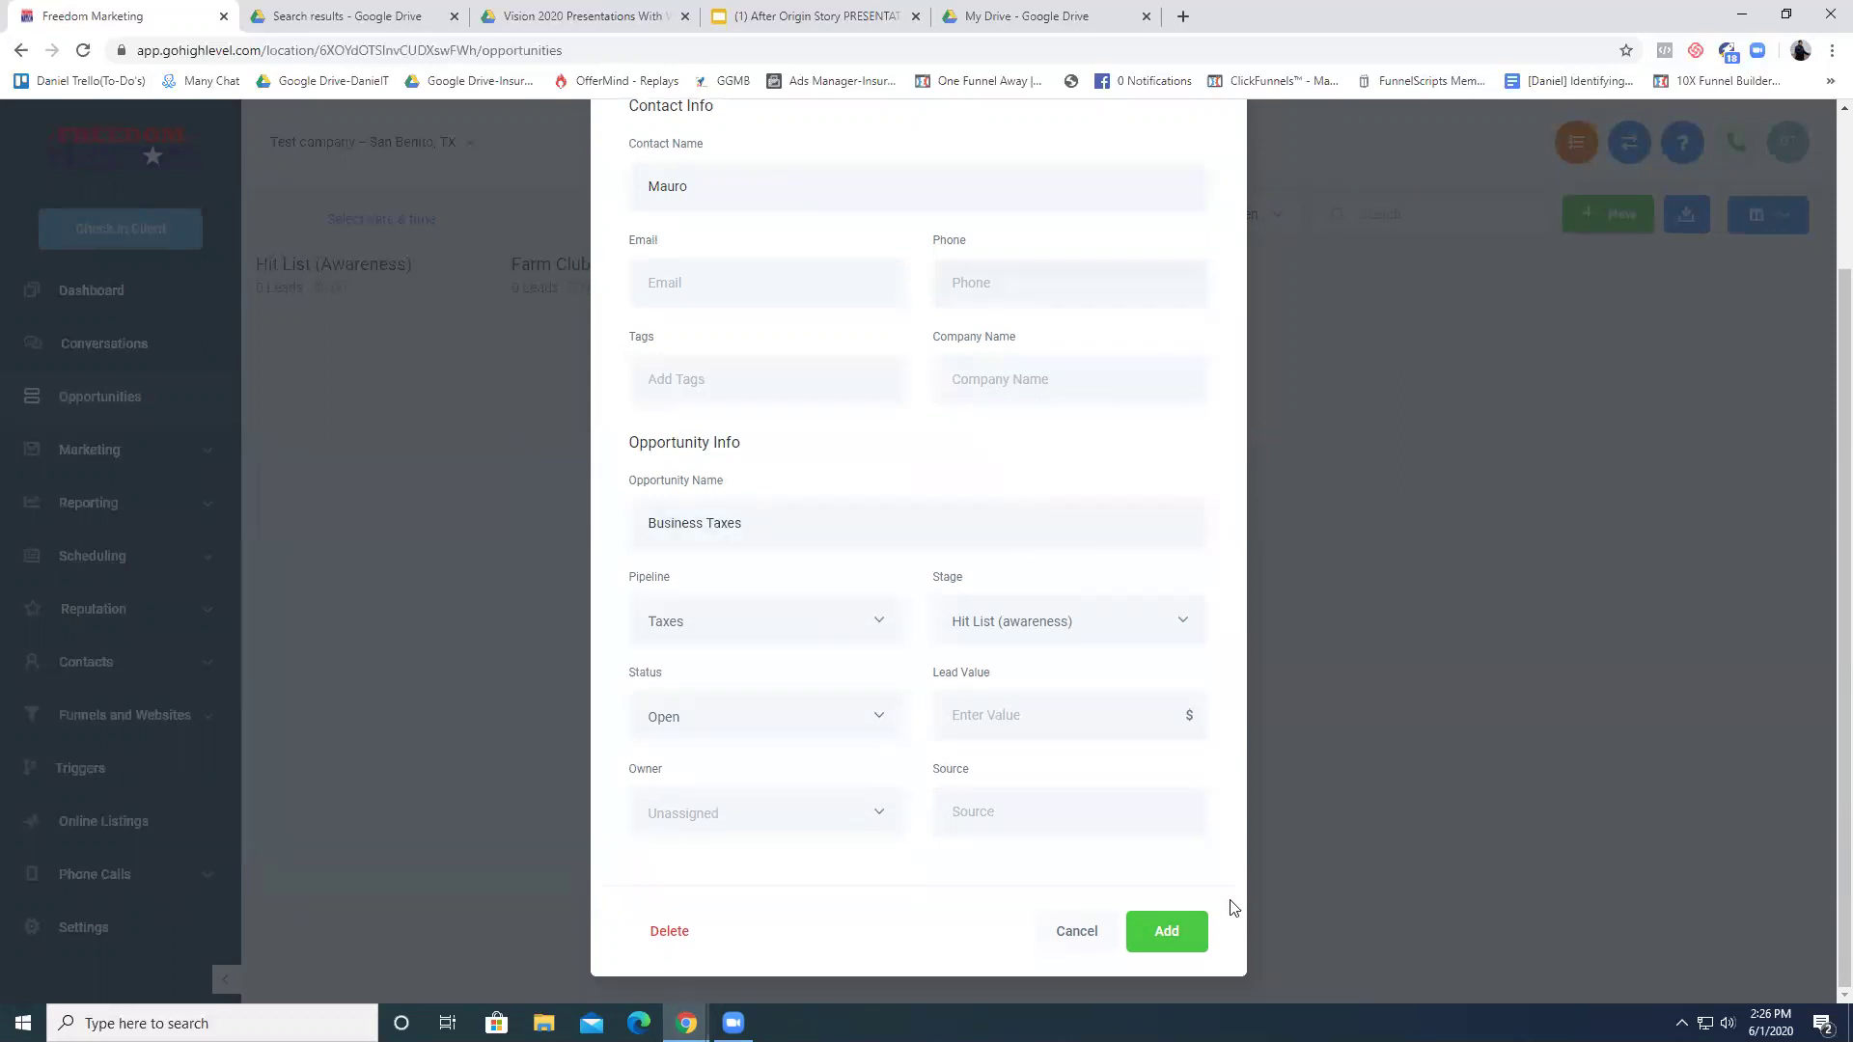
pyautogui.click(1168, 932)
pyautogui.scroll(-2, 1192, 695)
pyautogui.click(1177, 947)
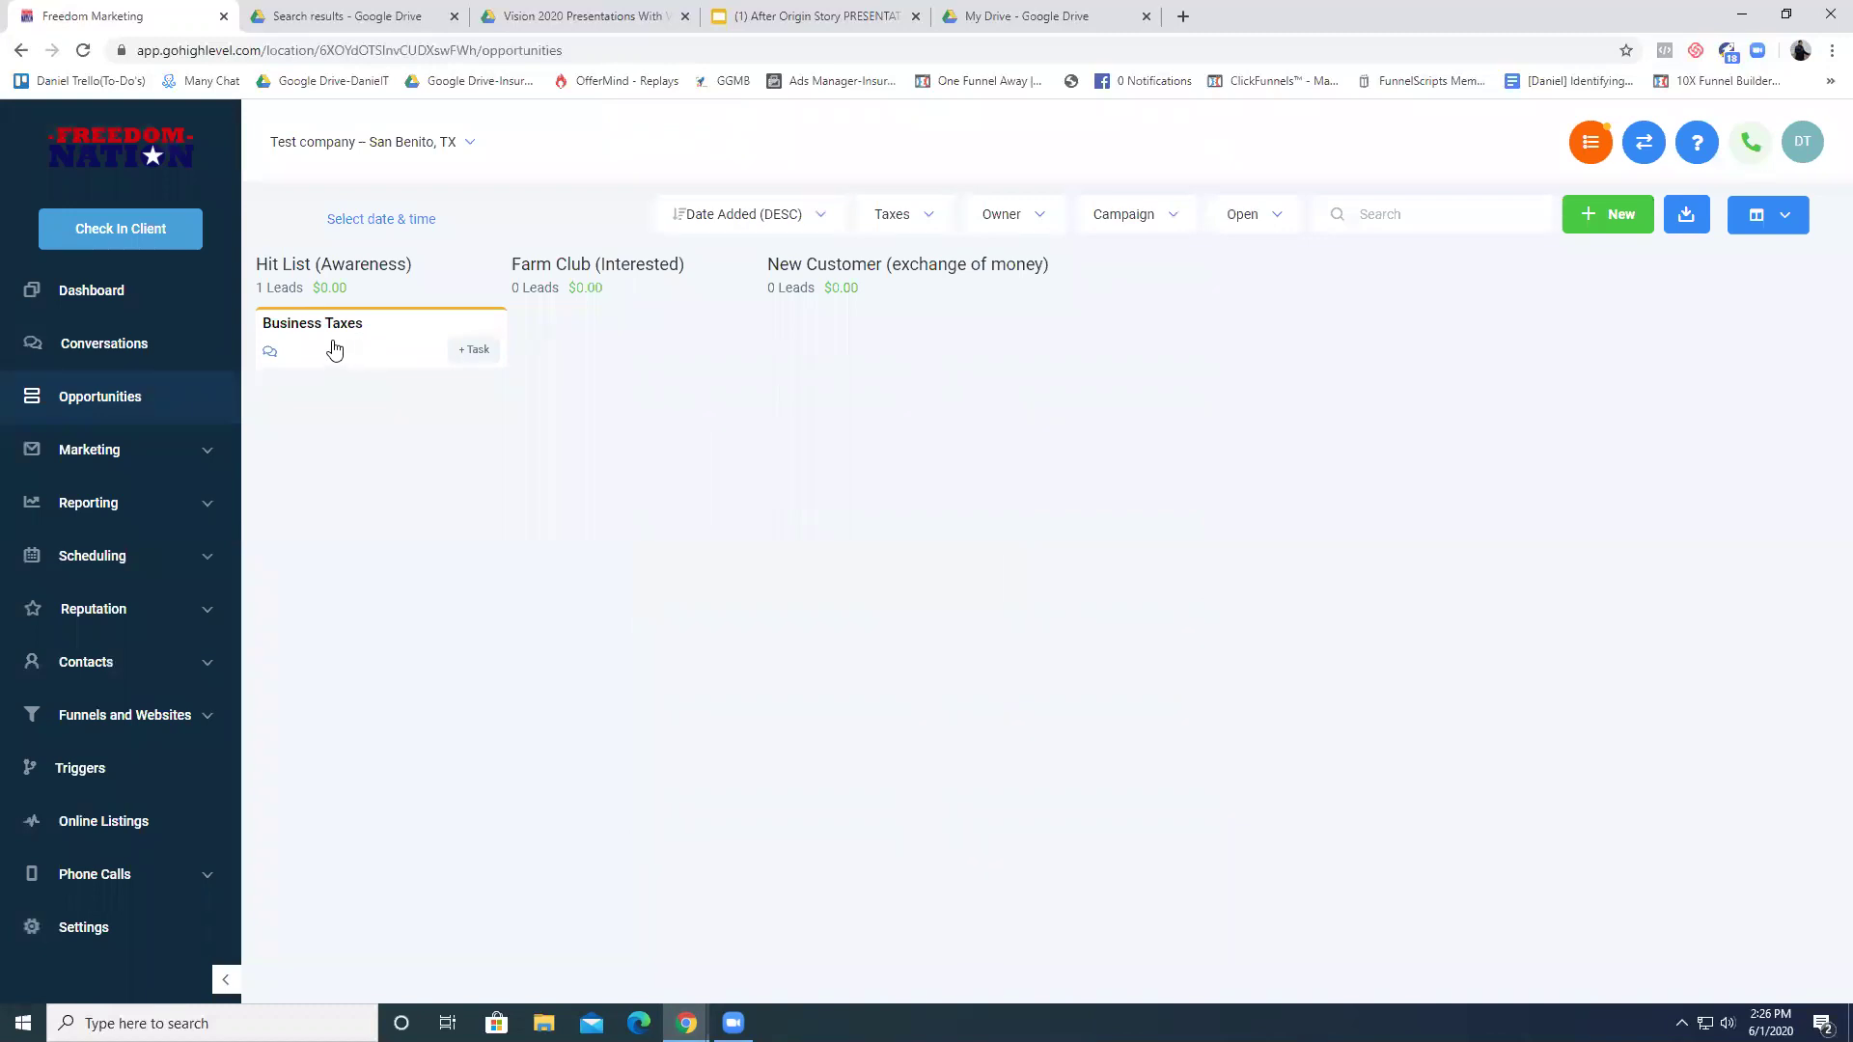
# - Open the Business Taxes contact, enter their last name, and return to the board
pyautogui.click(328, 325)
pyautogui.click(290, 351)
pyautogui.click(363, 434)
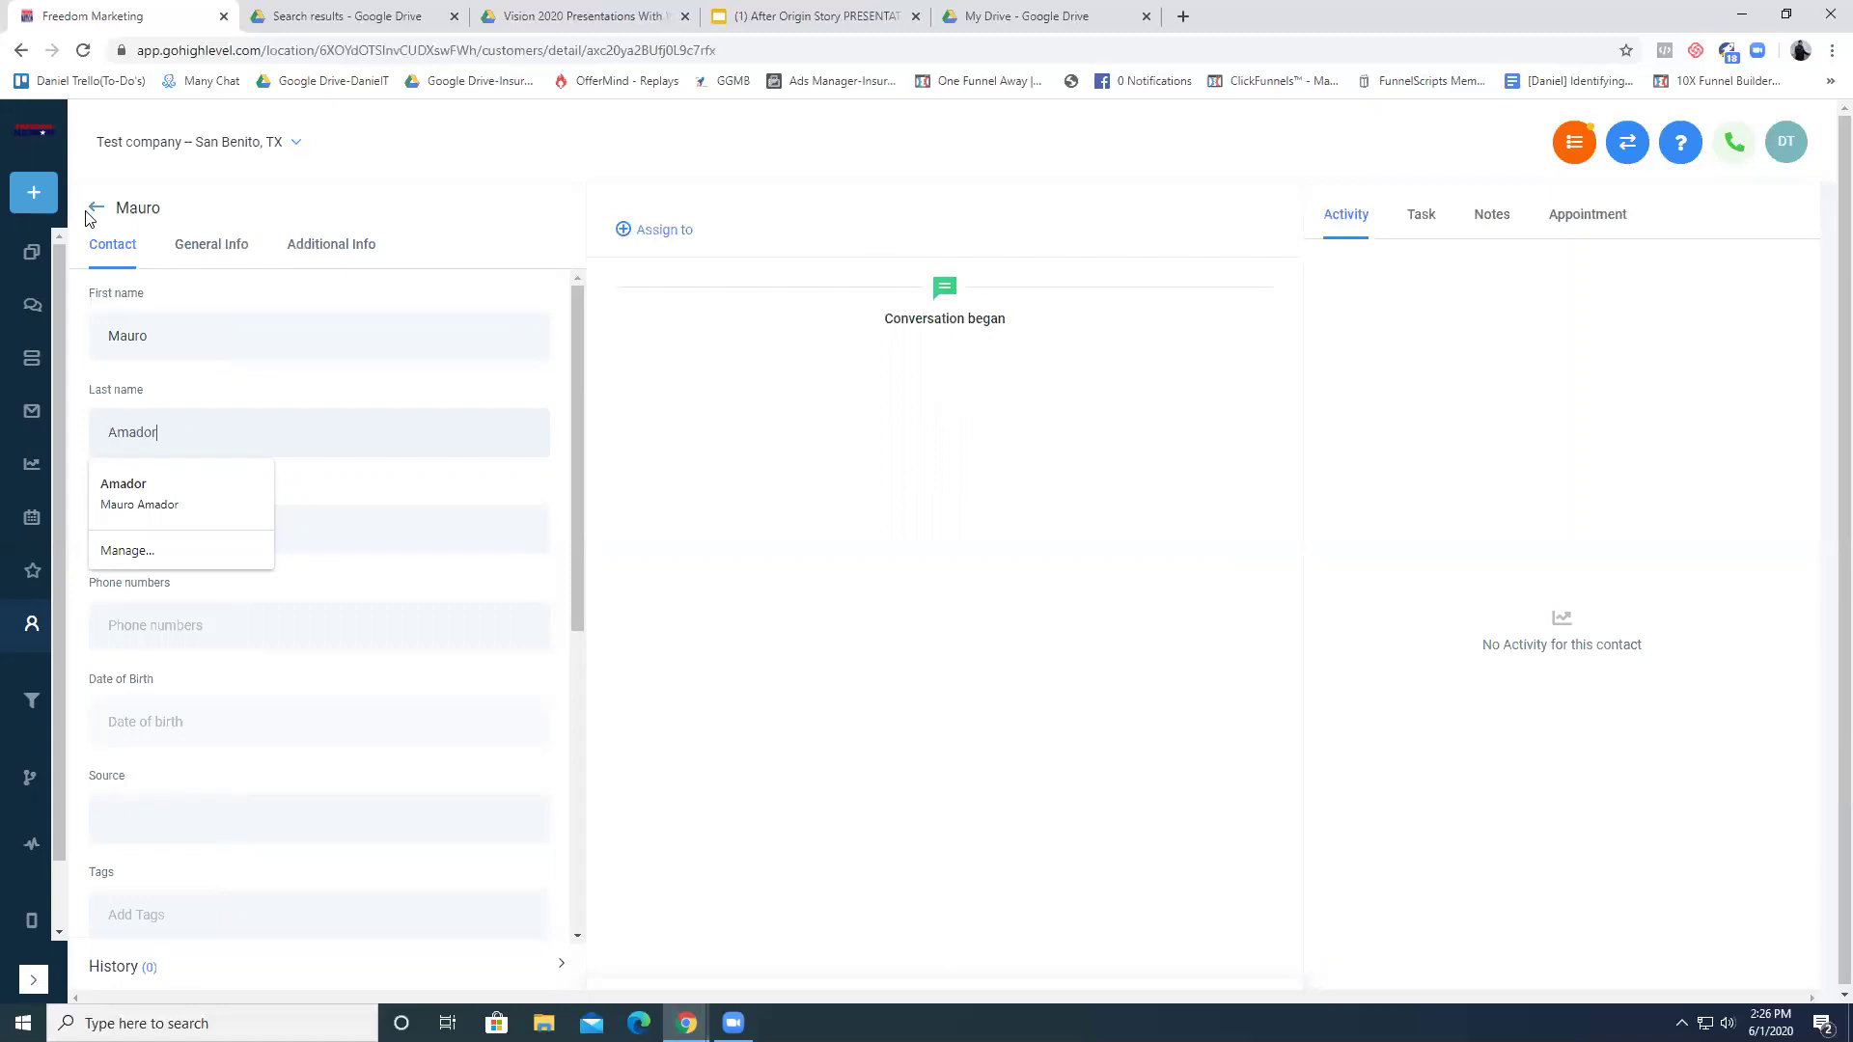
pyautogui.scroll(-2, 558, 628)
pyautogui.scroll(3, 272, 343)
pyautogui.click(97, 208)
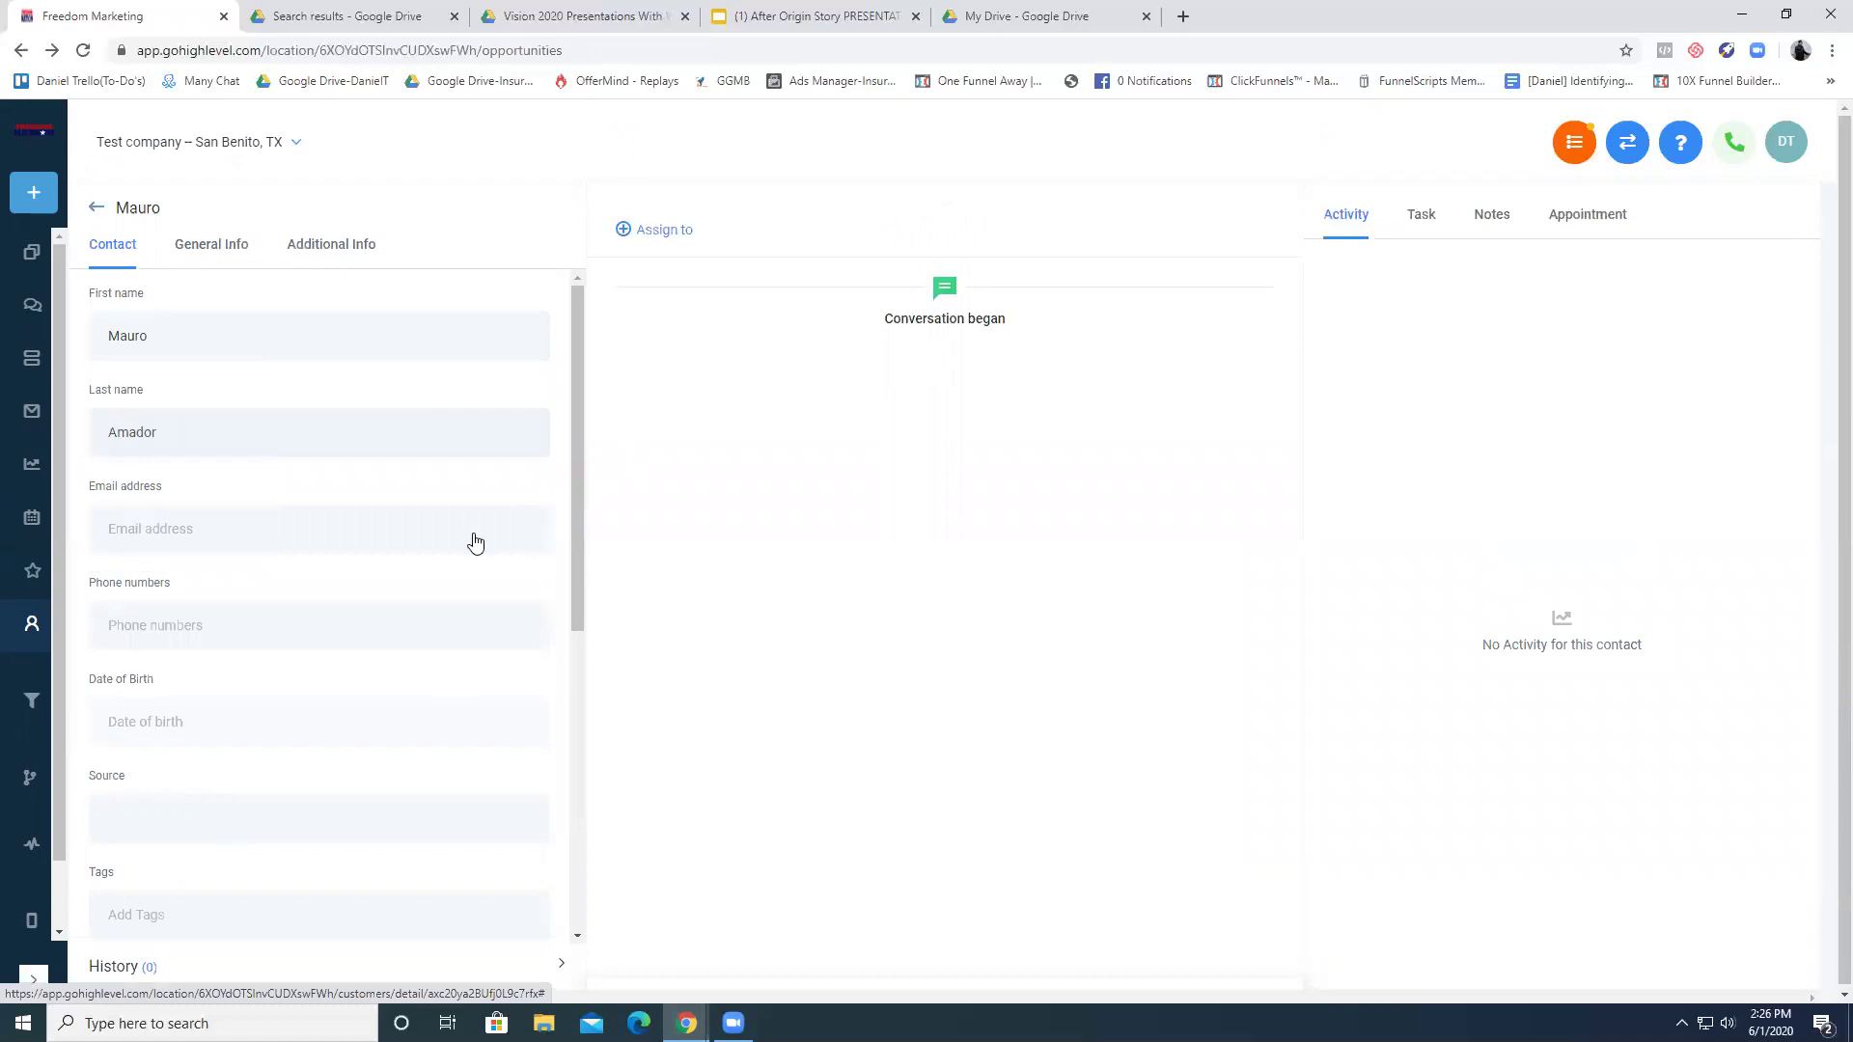
pyautogui.click(95, 208)
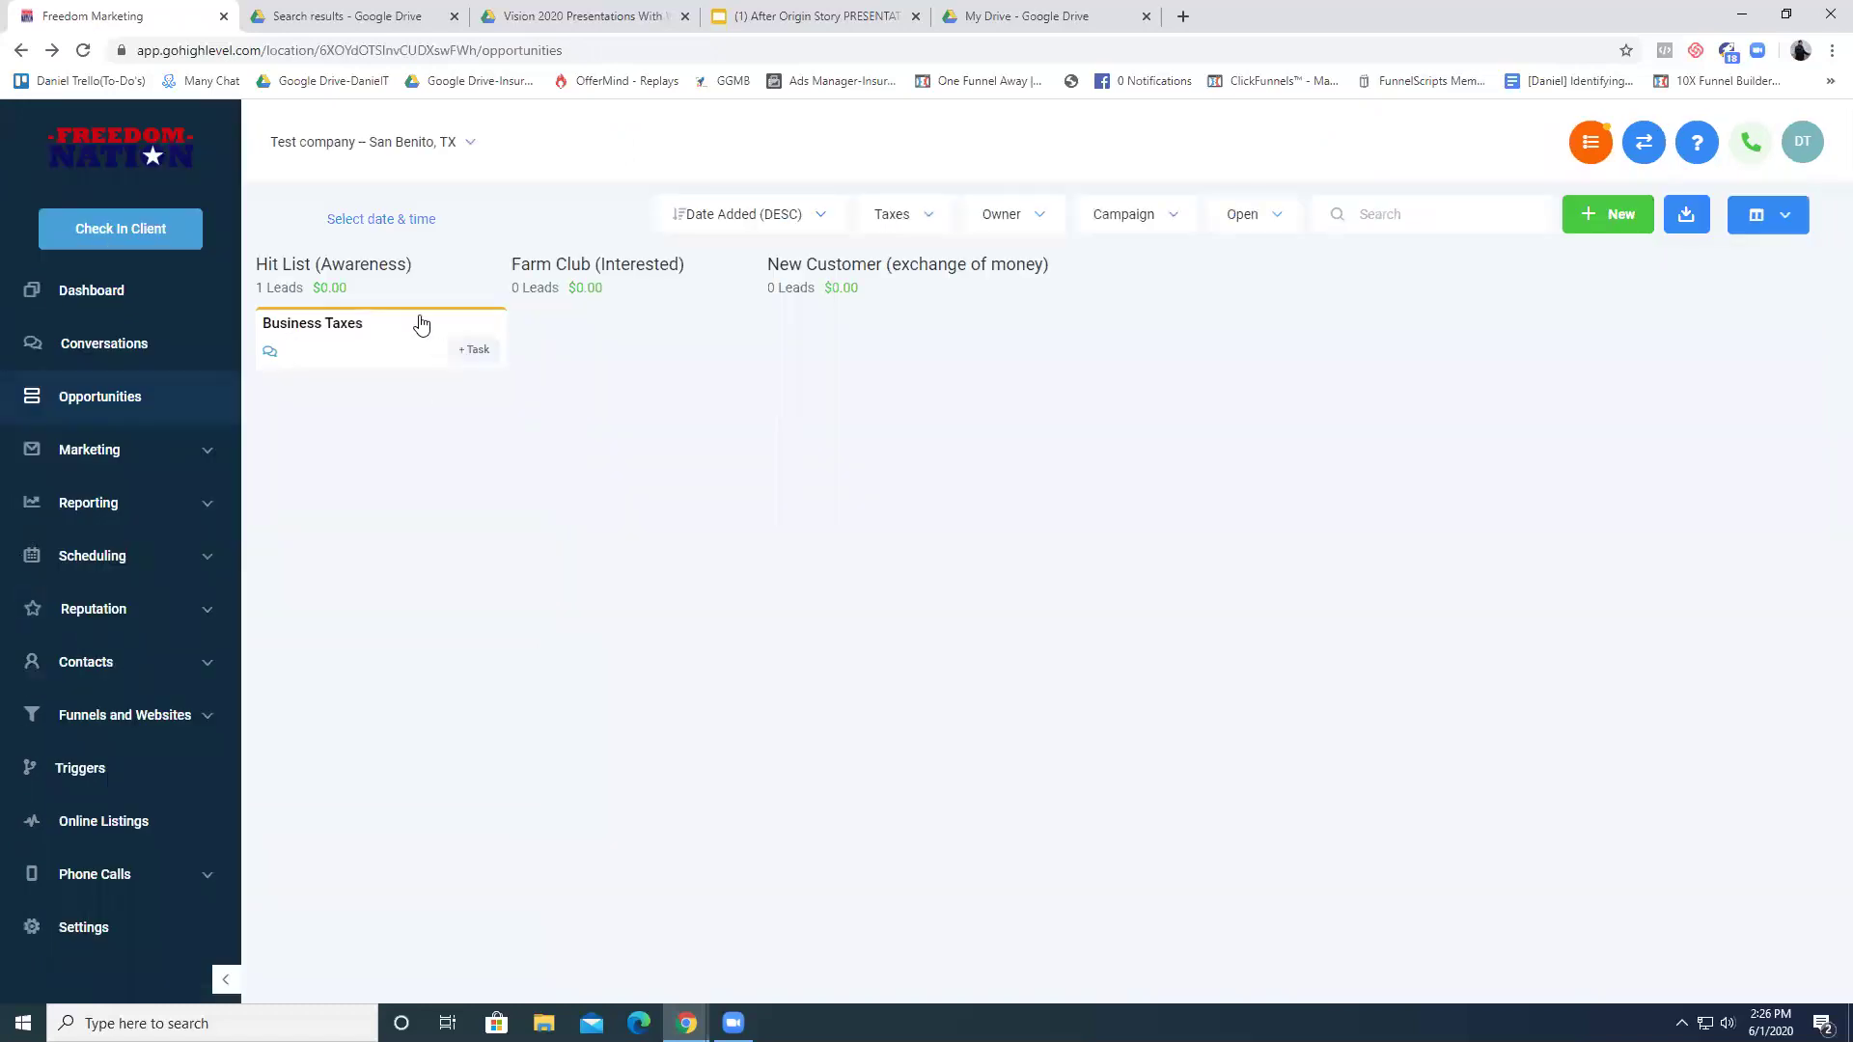
# - Reopen the Business Taxes contact and review its General and Additional Info sections
pyautogui.click(322, 339)
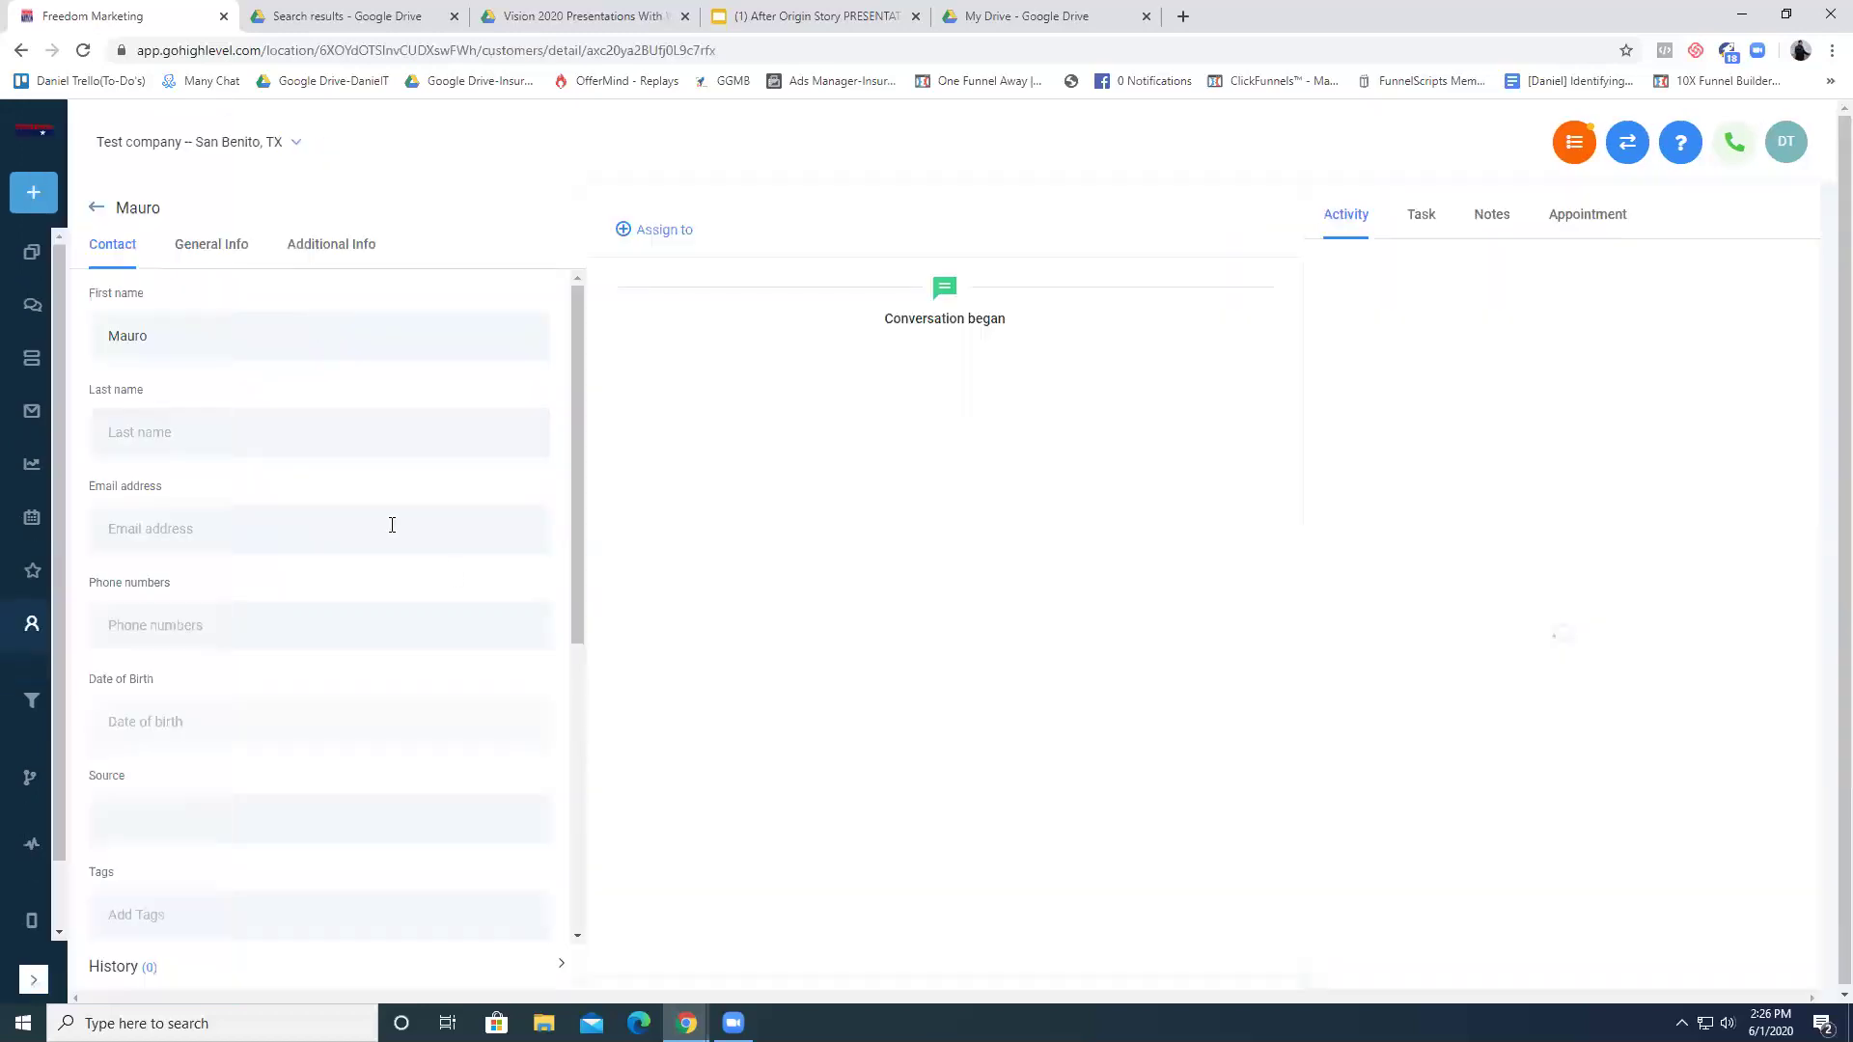
pyautogui.scroll(-6, 409, 529)
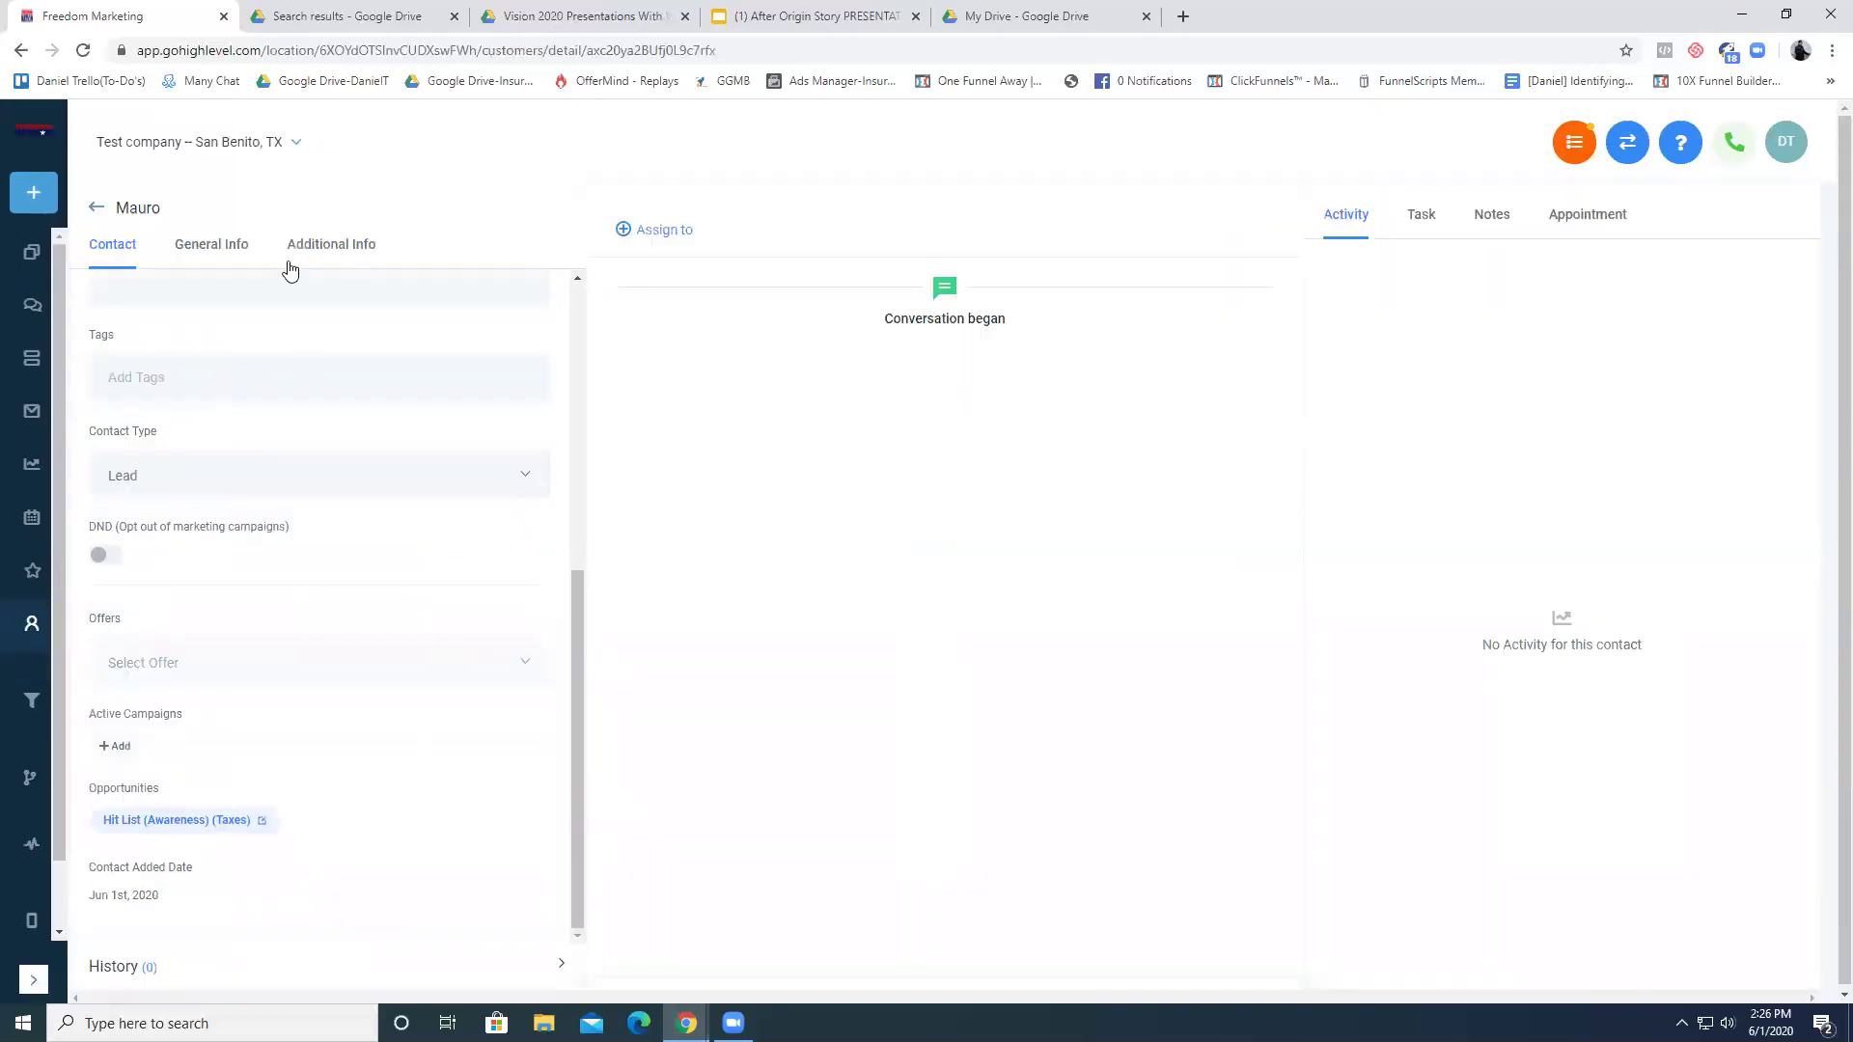
pyautogui.click(218, 253)
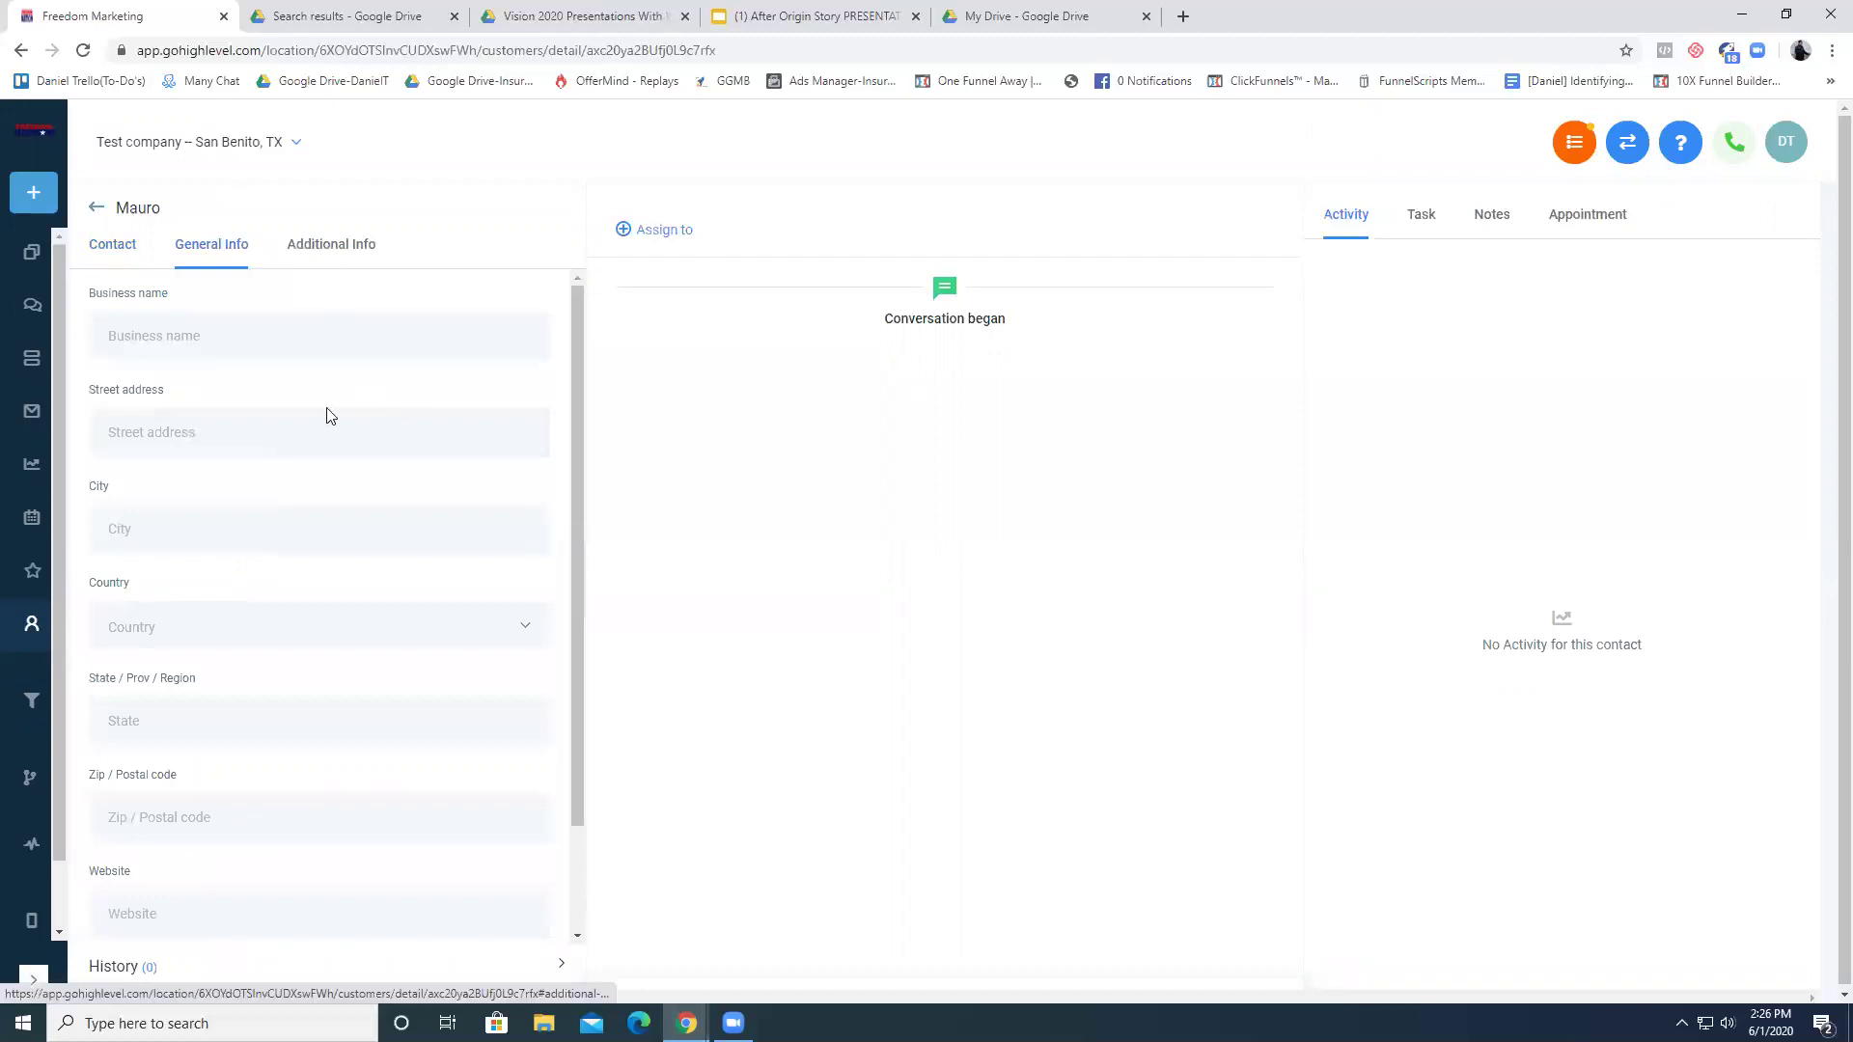
pyautogui.scroll(-2, 391, 662)
pyautogui.click(321, 248)
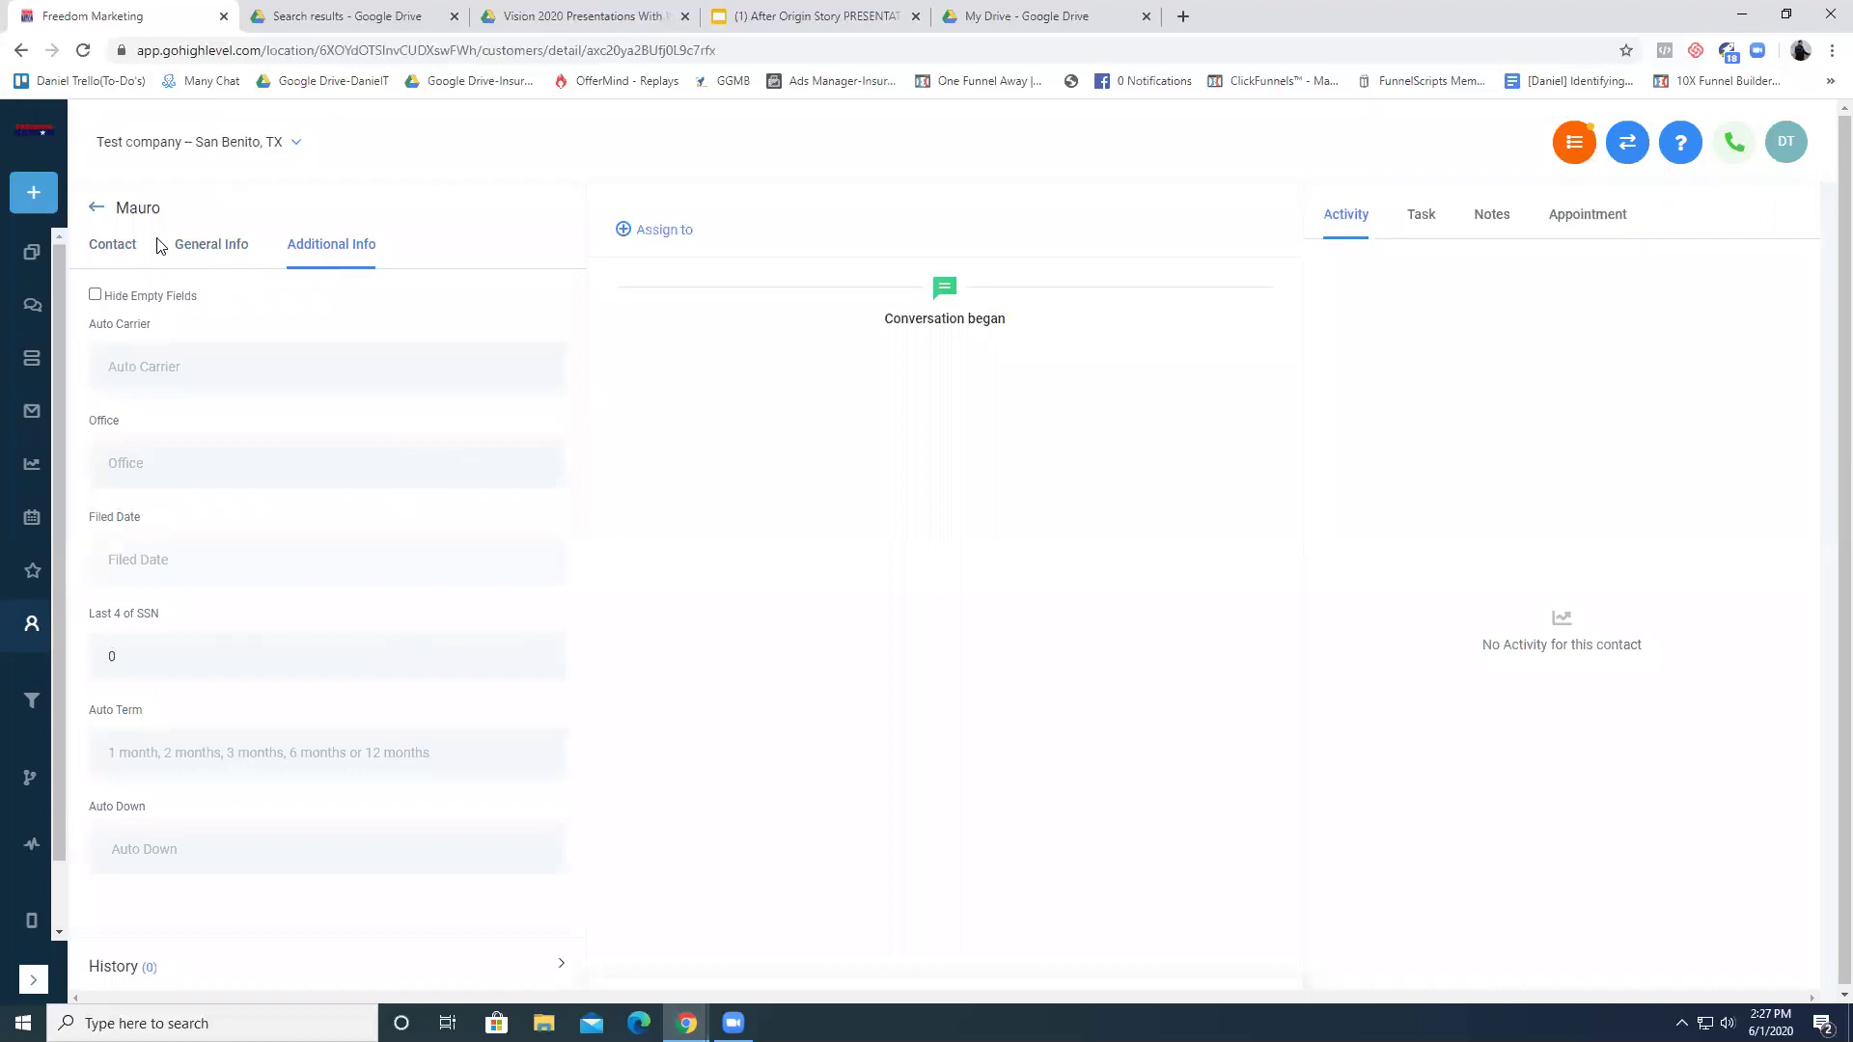
pyautogui.click(131, 245)
# - Fill the contact's full name and e-mail from the autofill suggestion, then return to the board
pyautogui.click(286, 348)
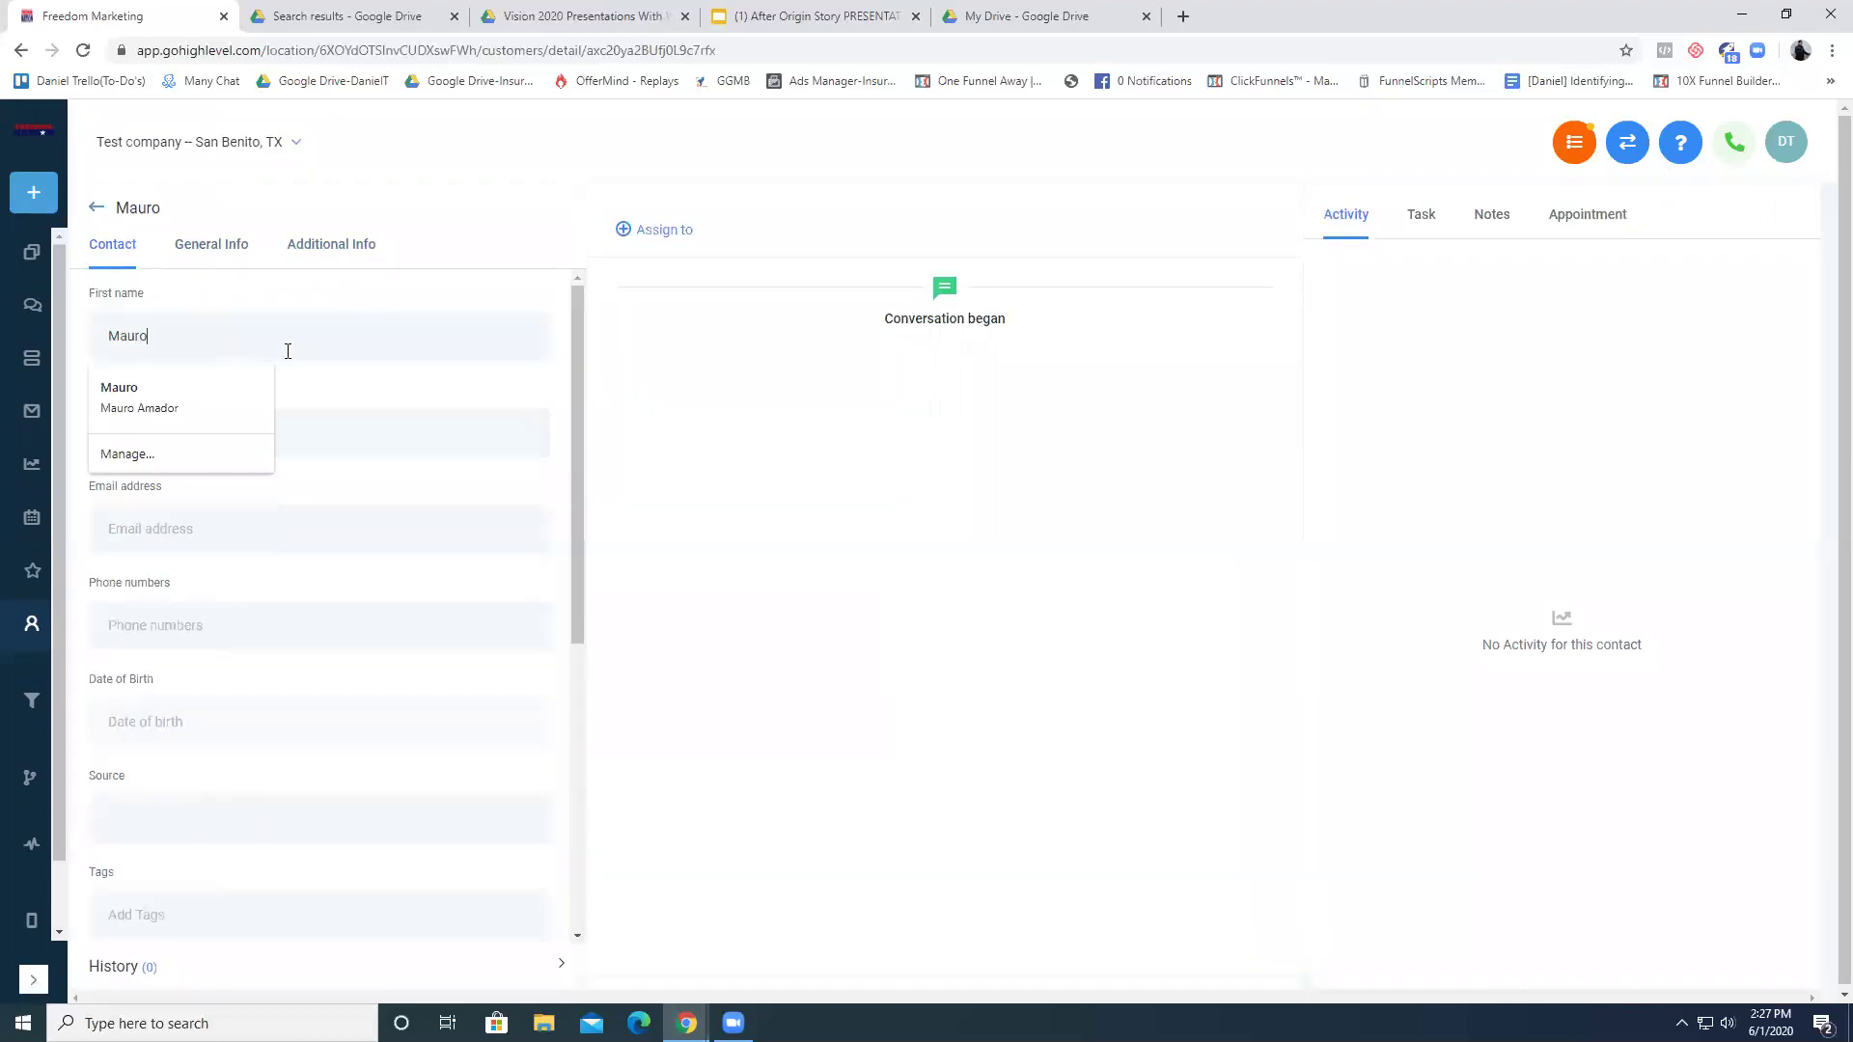
pyautogui.click(186, 389)
pyautogui.scroll(-6, 348, 598)
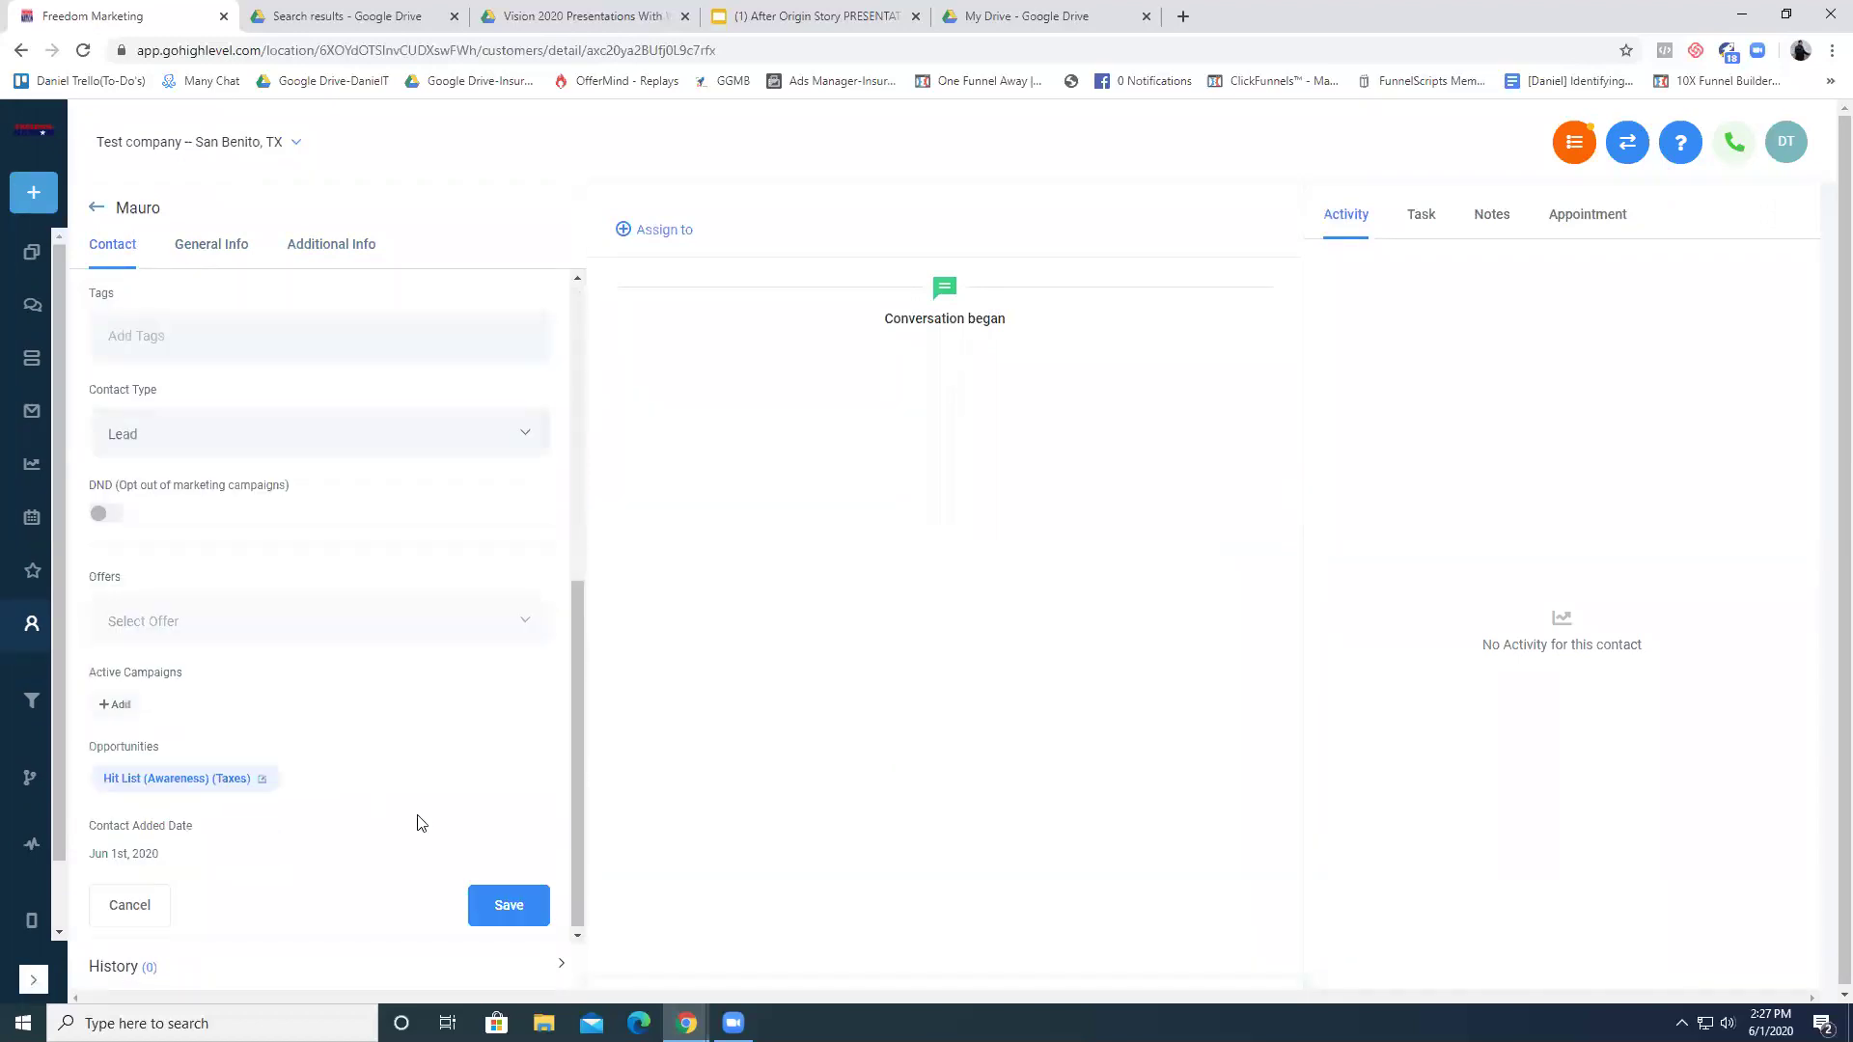
pyautogui.click(97, 208)
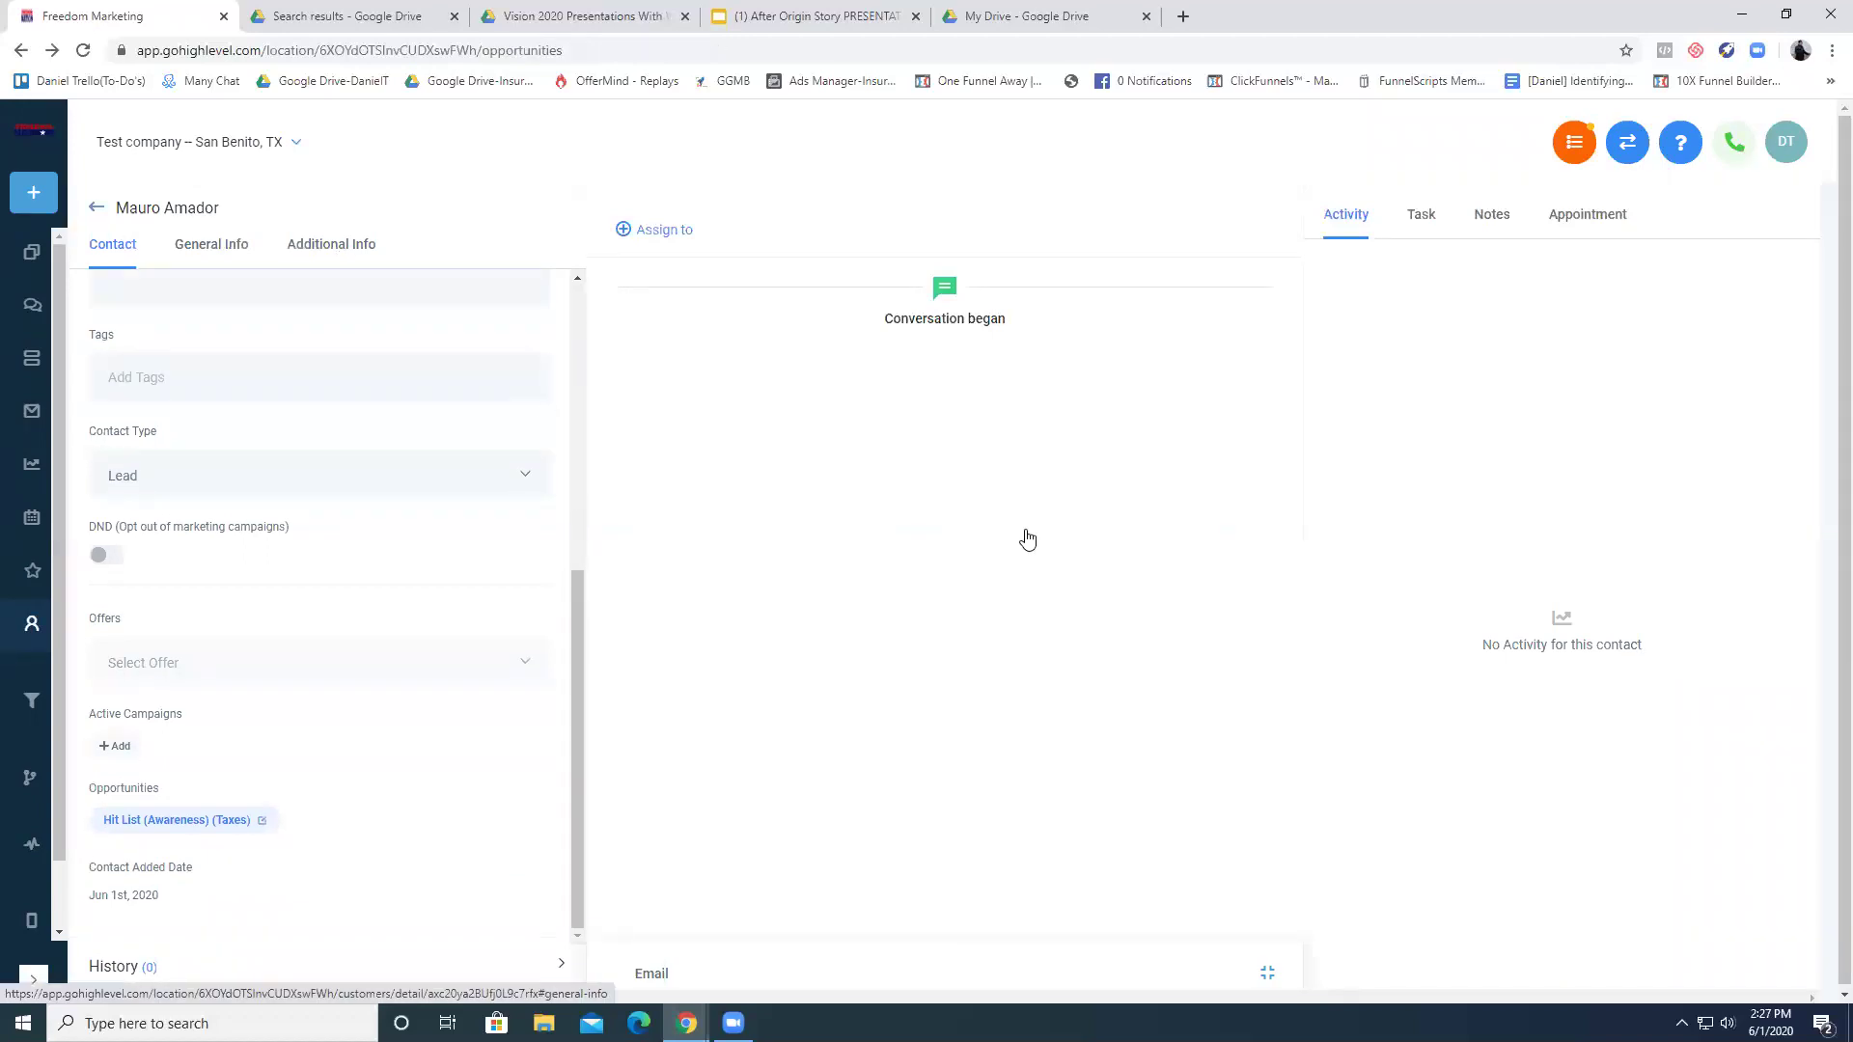
pyautogui.click(95, 207)
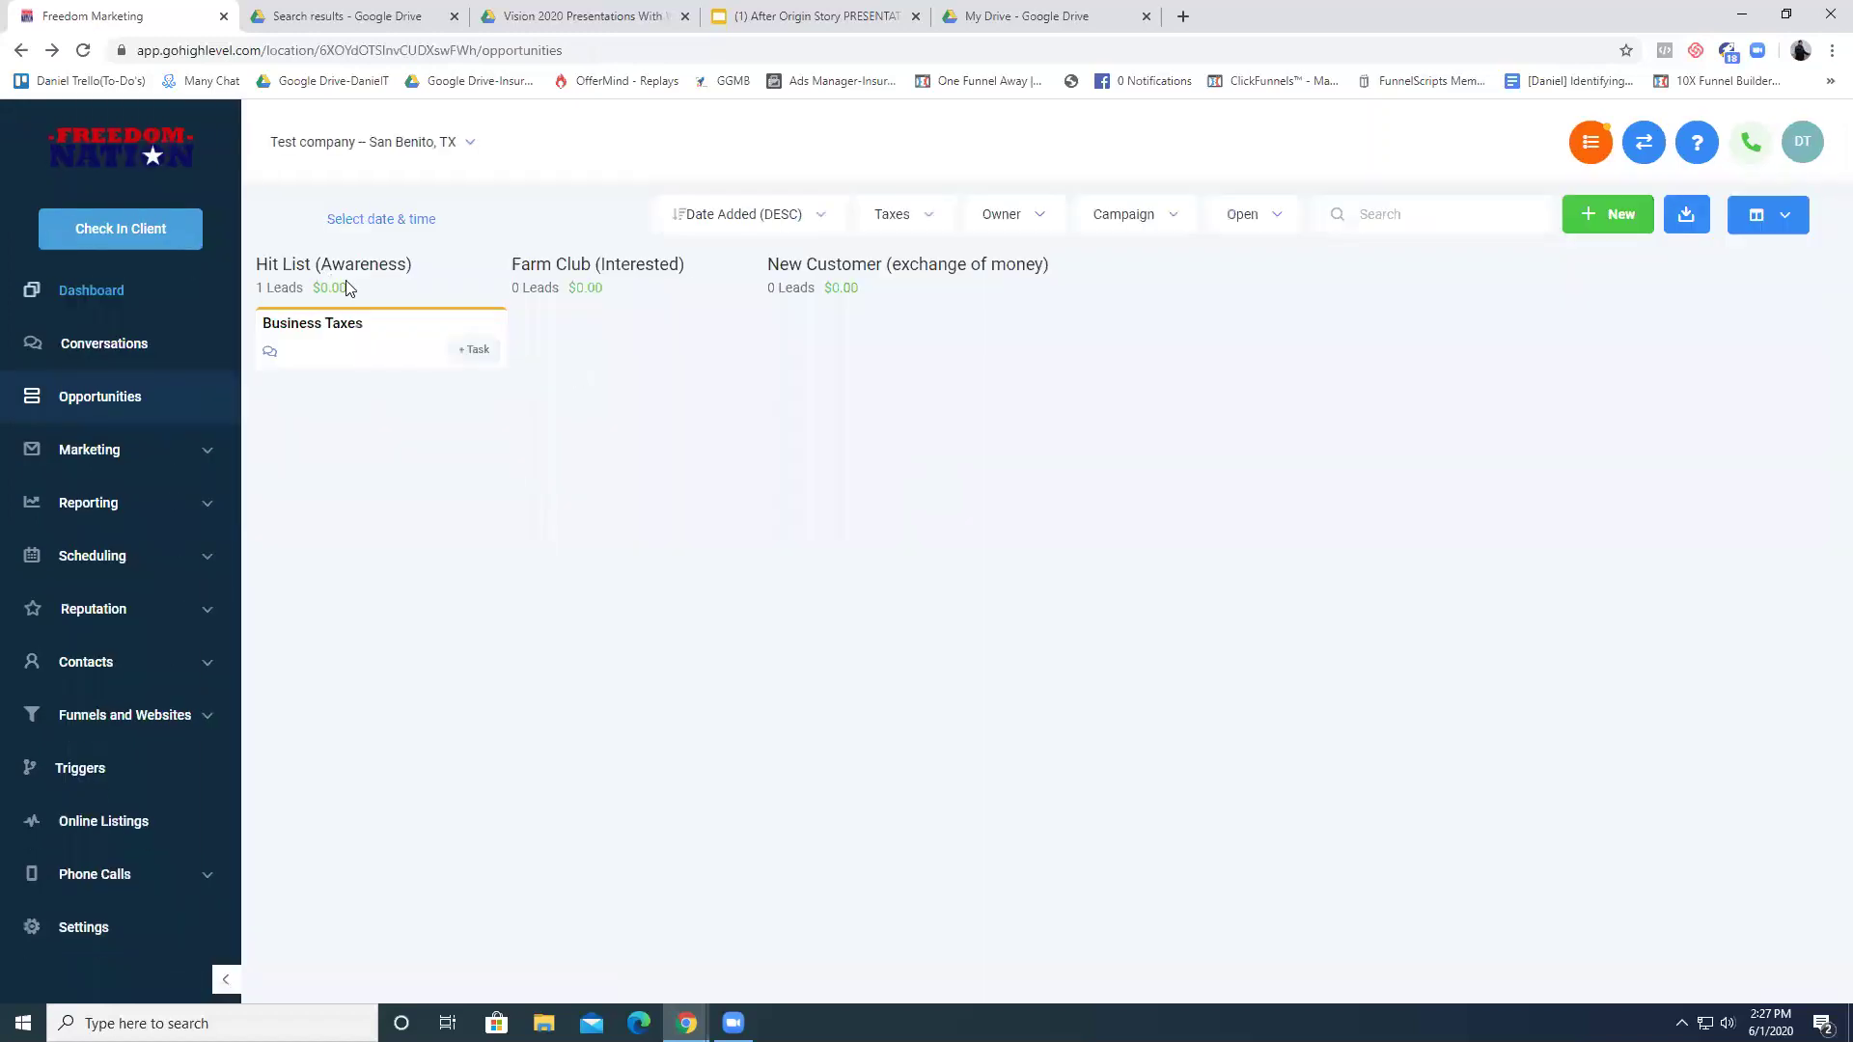
# - On the Insurance pipeline board, move the top Hit List lead into New Customer
pyautogui.click(945, 225)
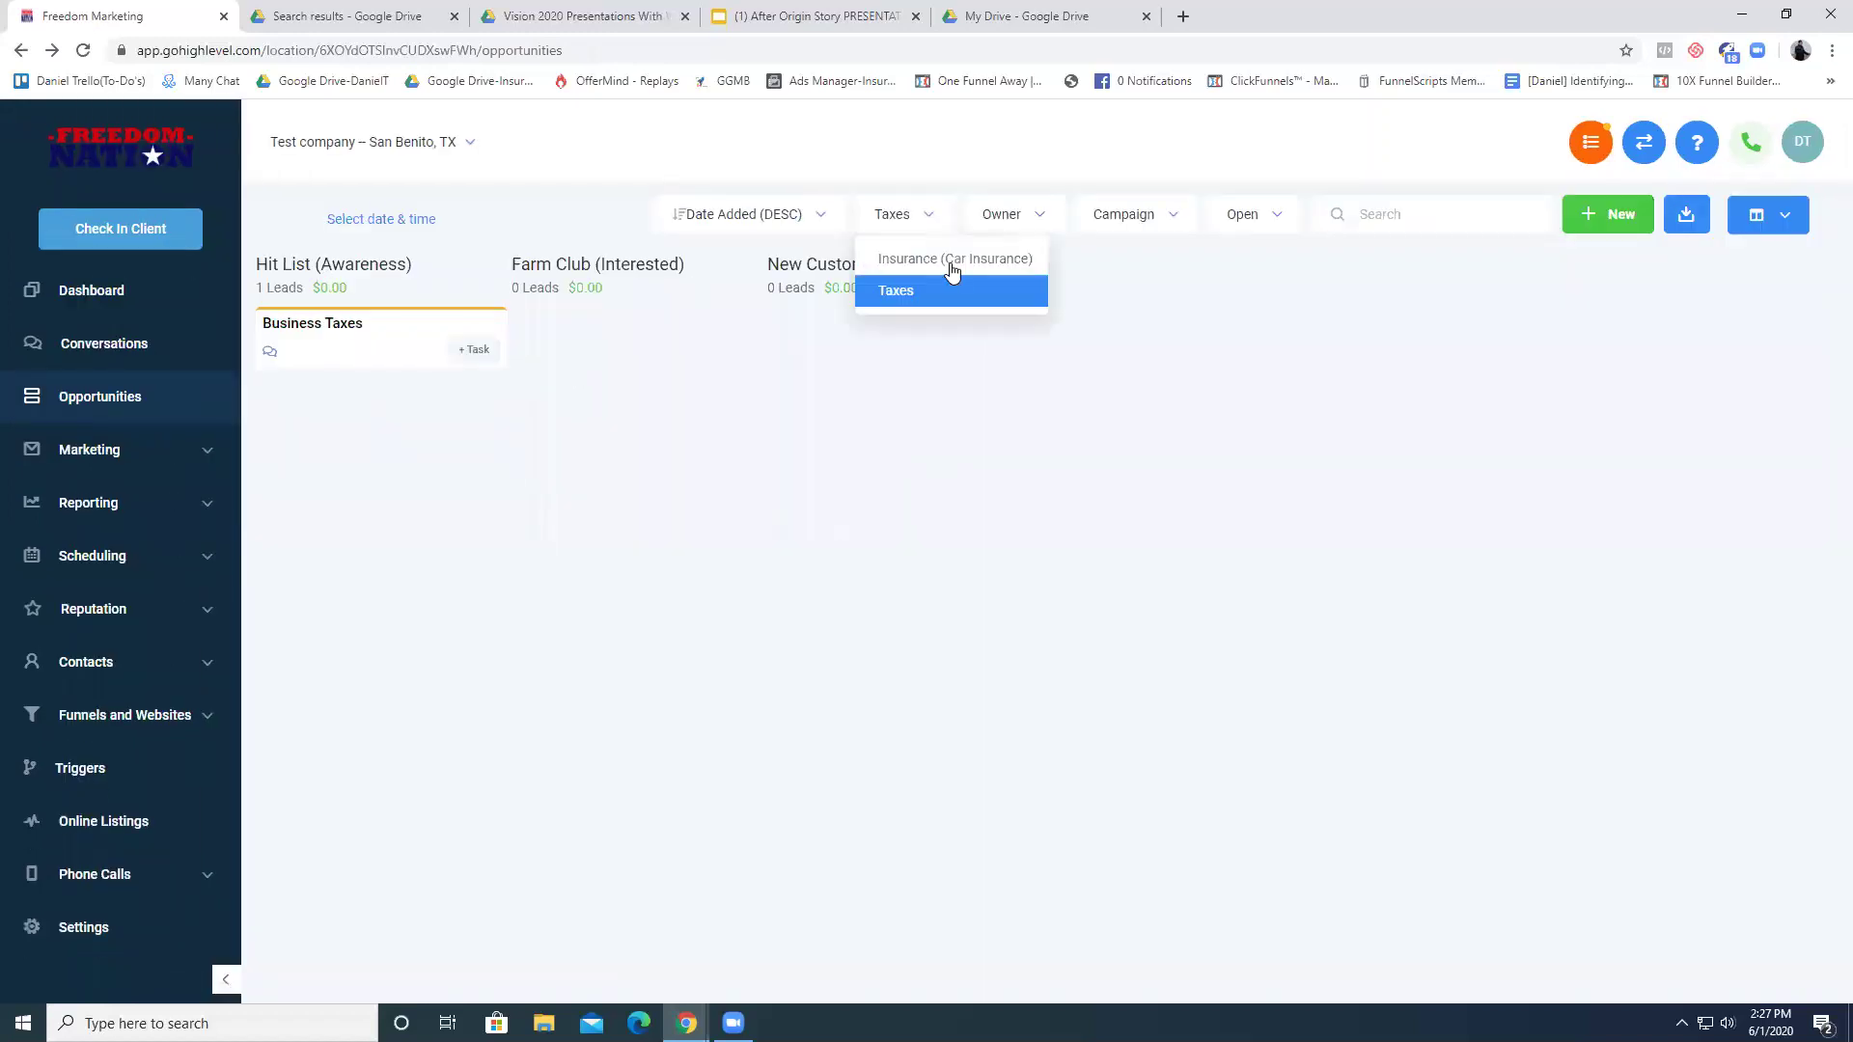
pyautogui.click(951, 270)
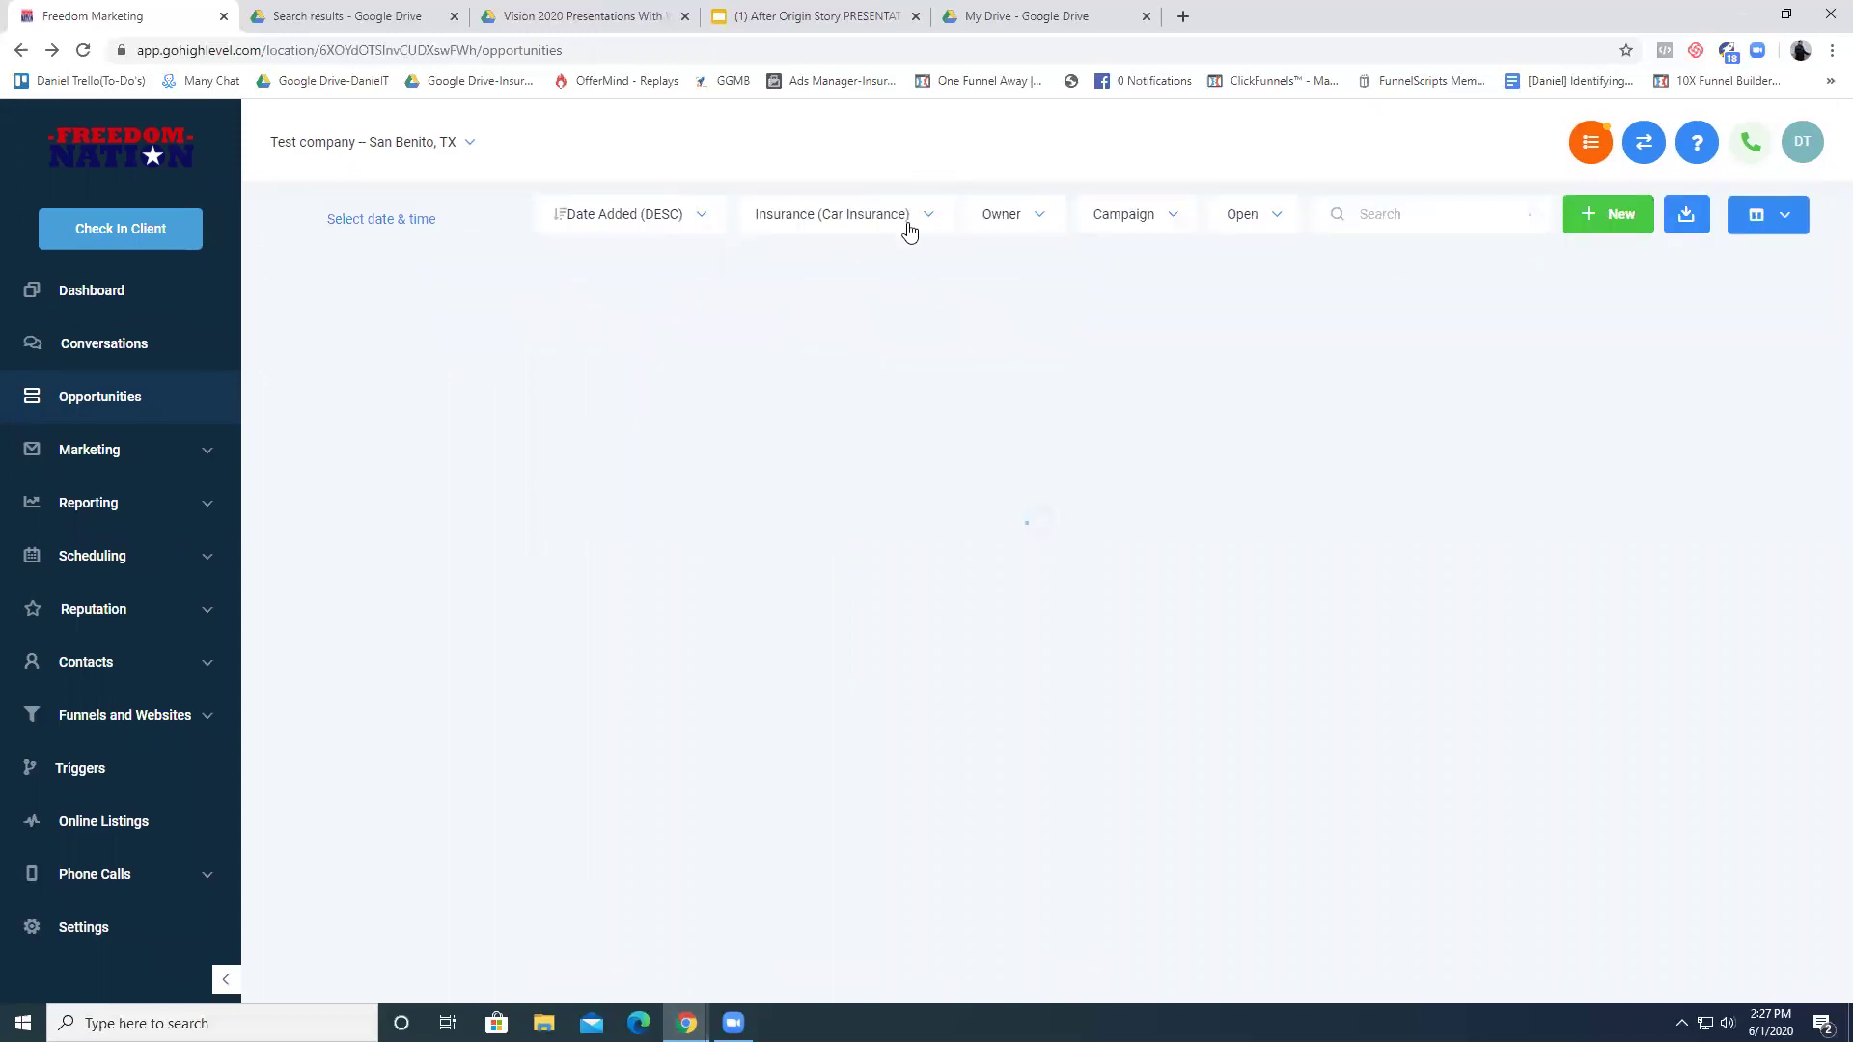
pyautogui.click(908, 228)
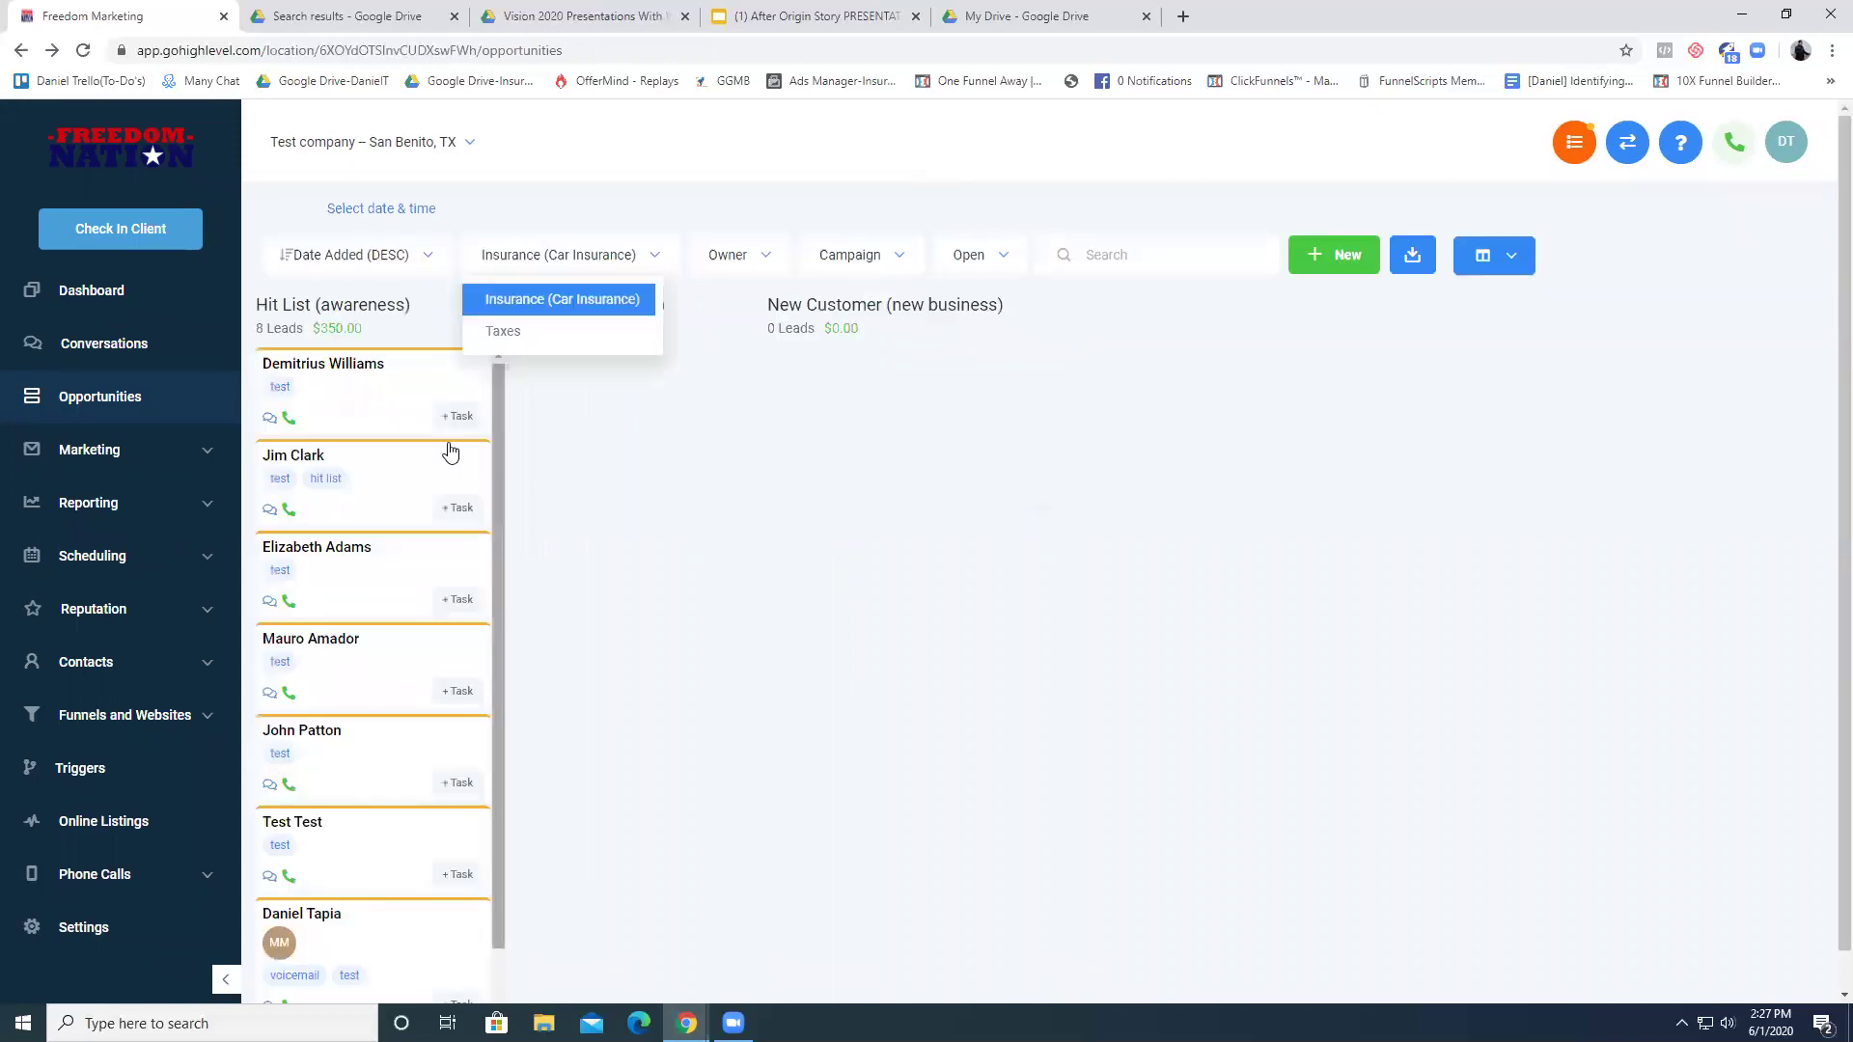
pyautogui.click(662, 275)
pyautogui.click(627, 256)
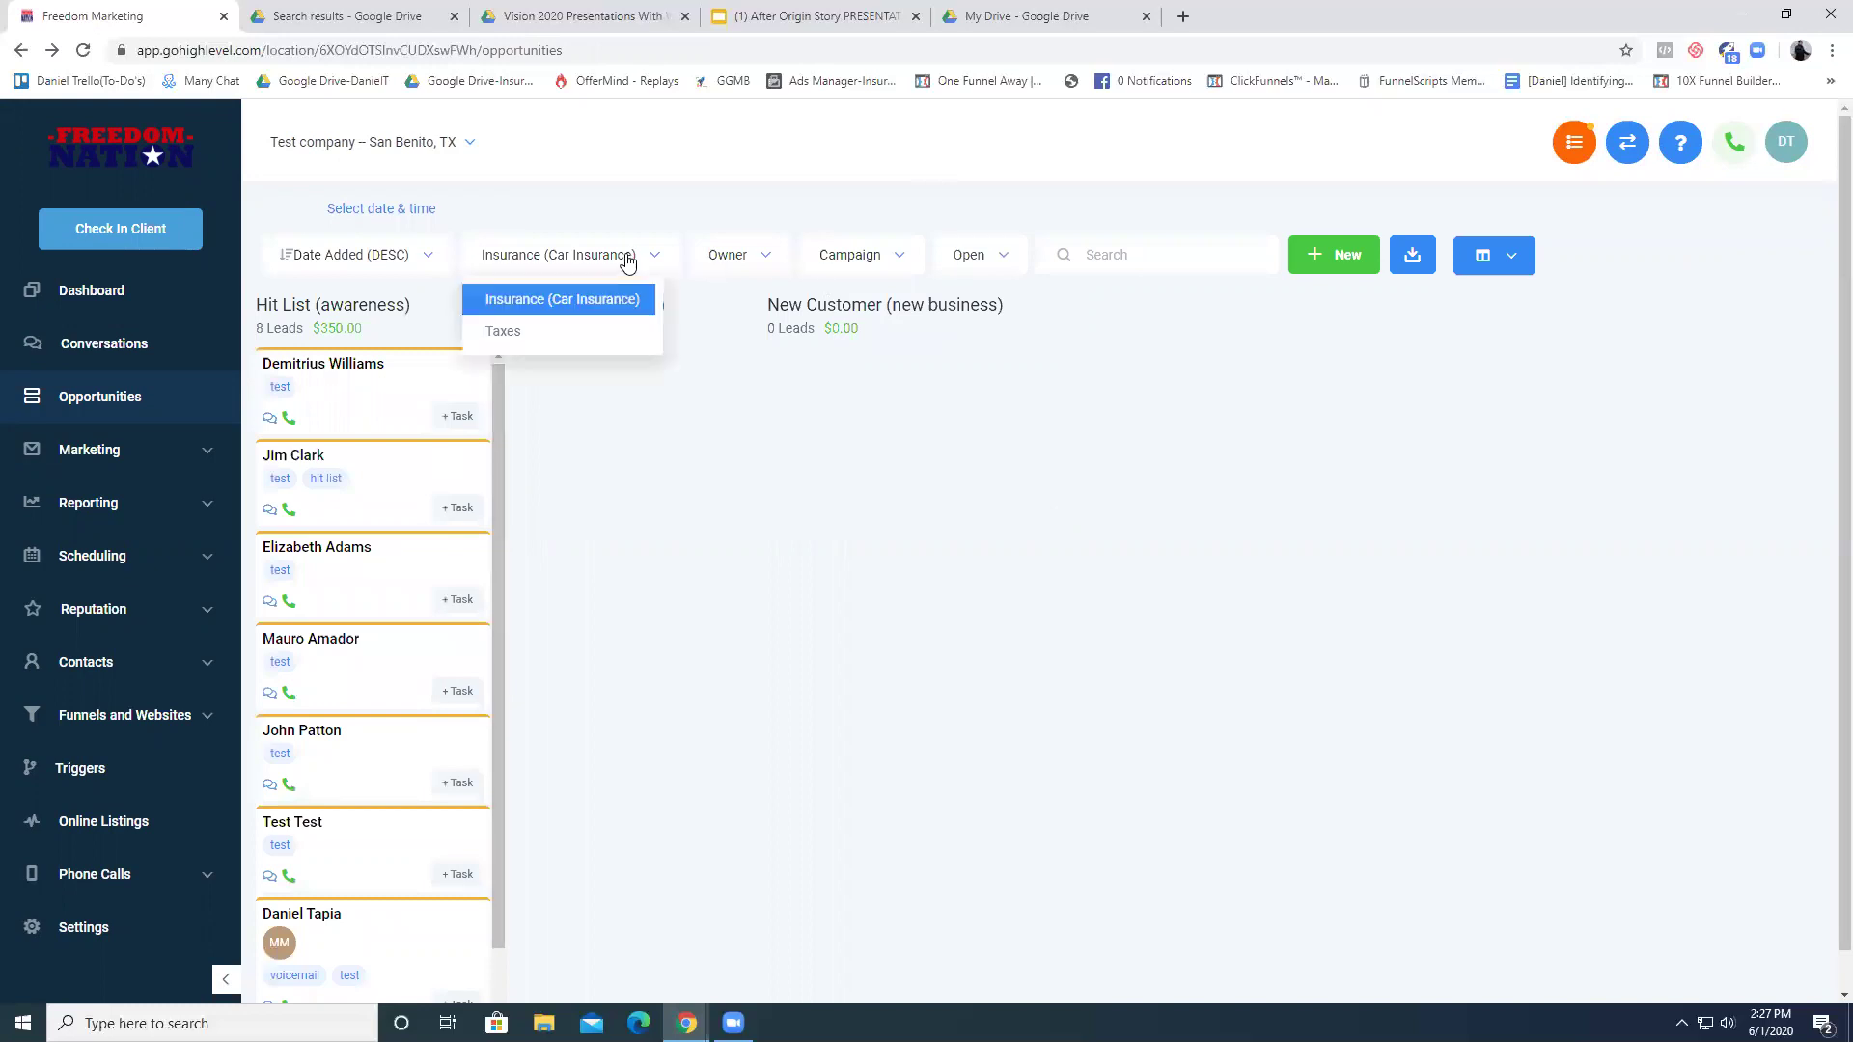
pyautogui.click(577, 334)
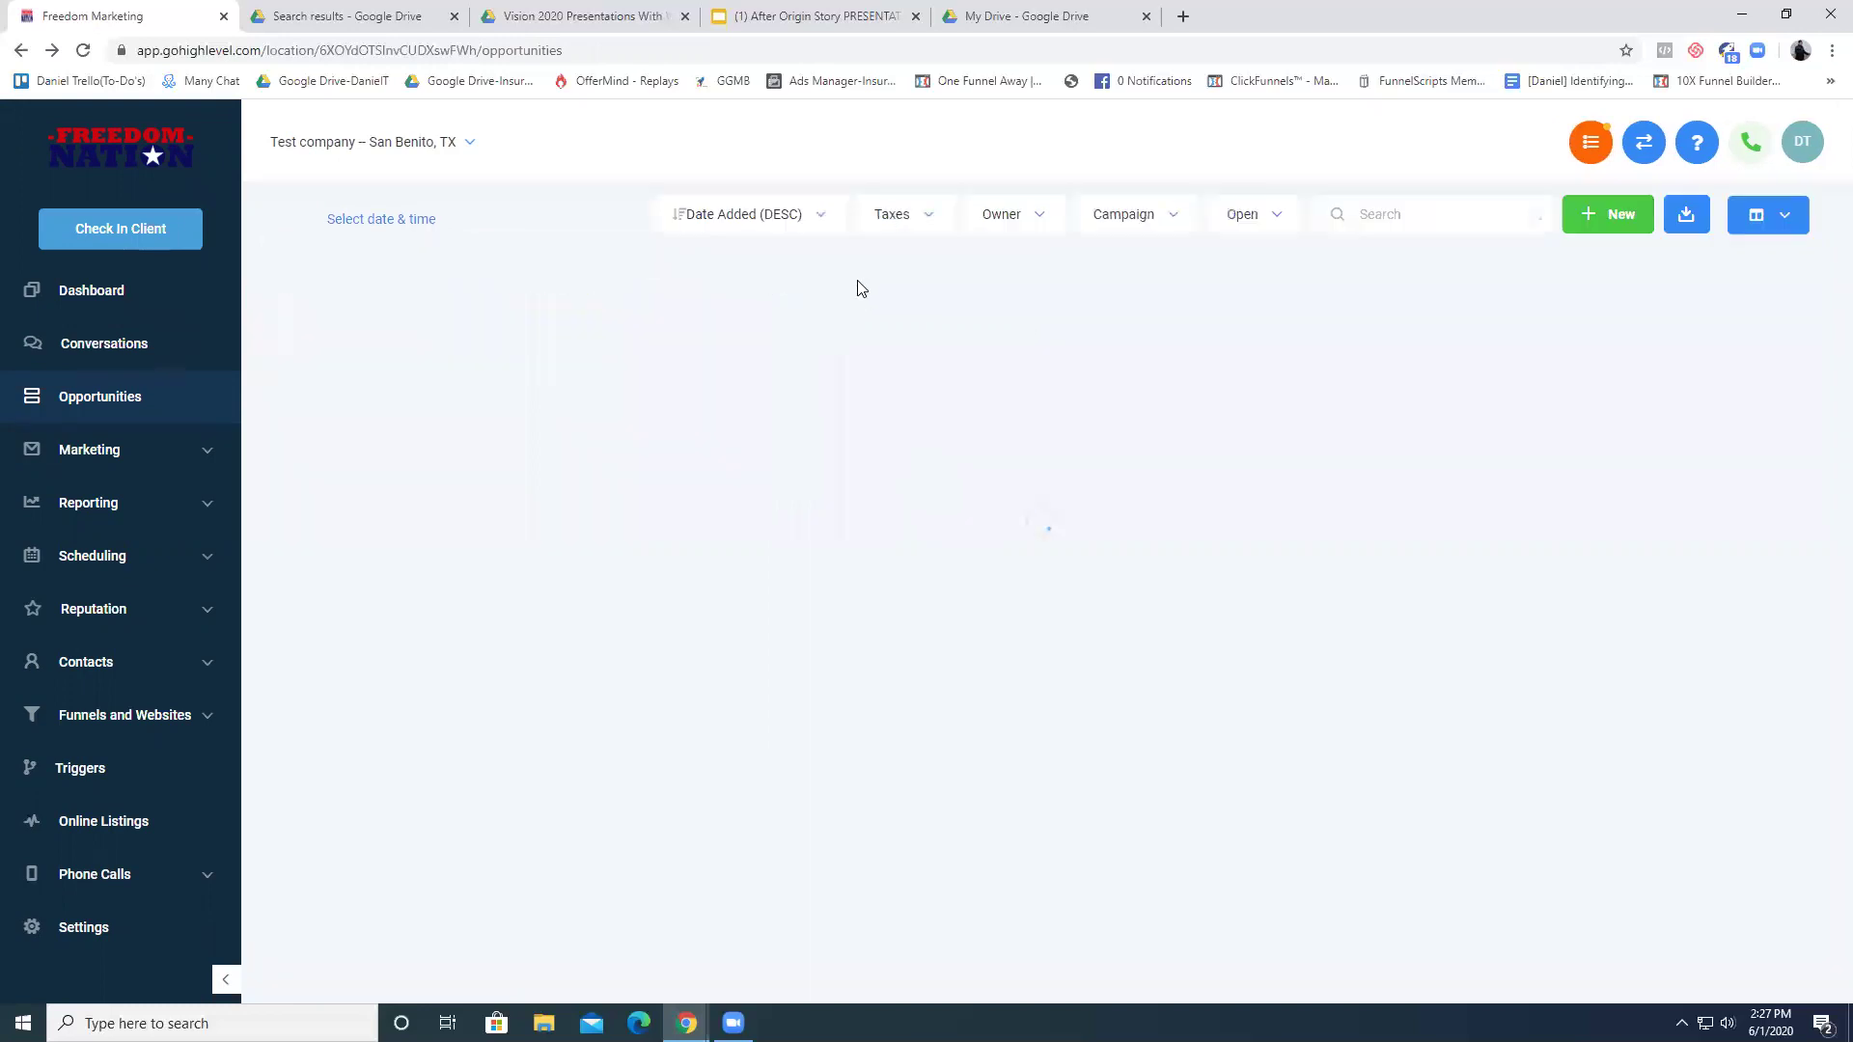
pyautogui.click(884, 225)
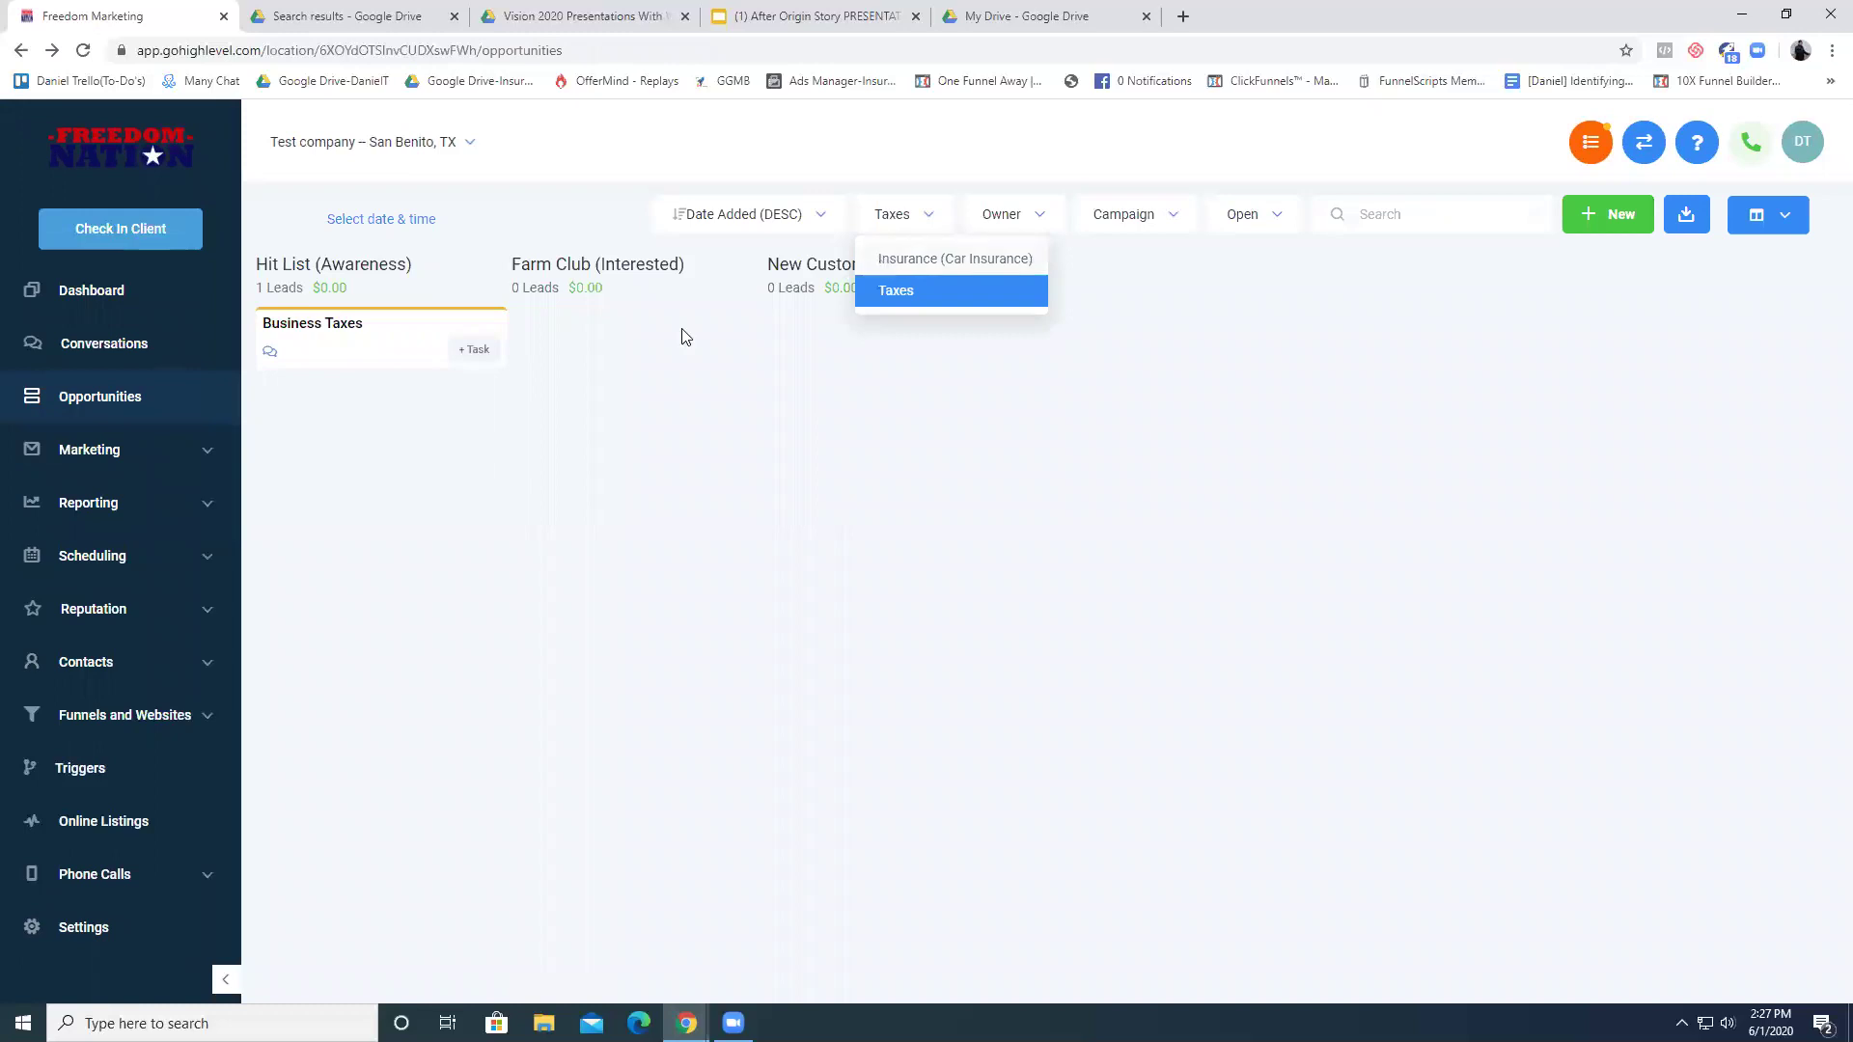
pyautogui.press('Up')
pyautogui.press('Return')
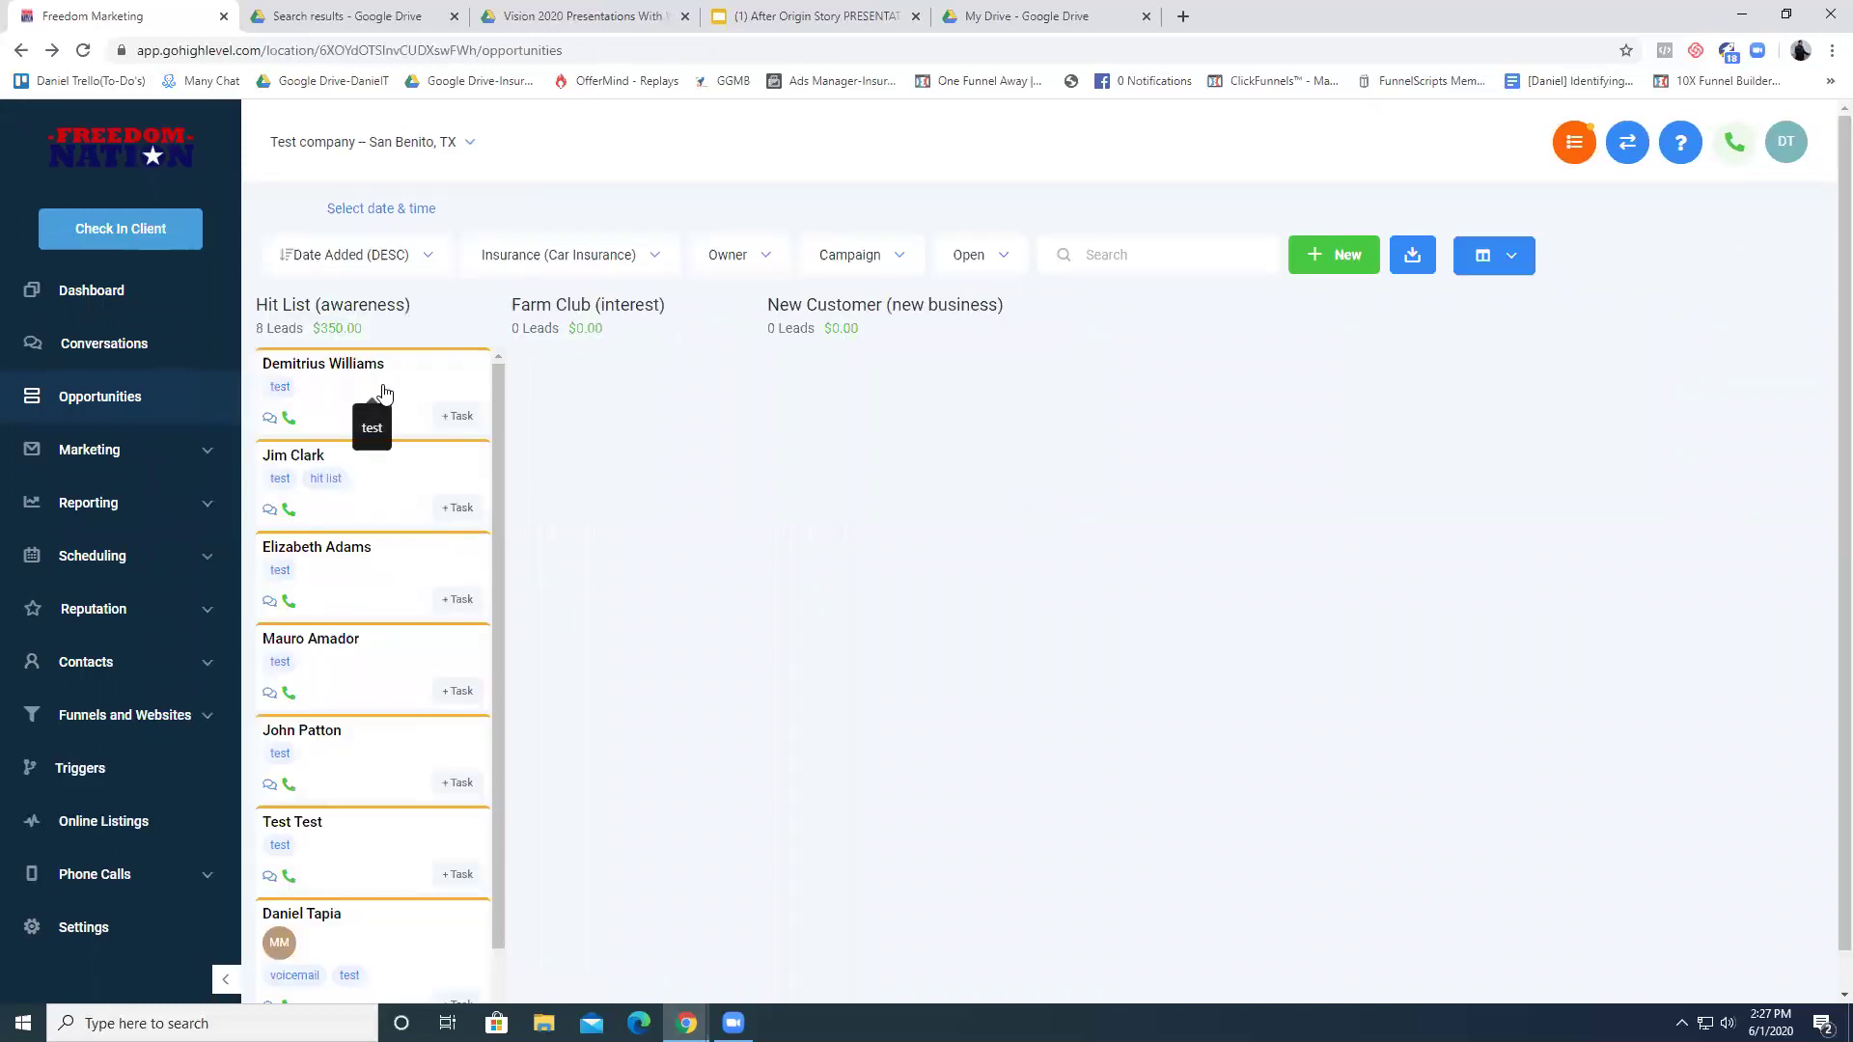
pyautogui.moveTo(383, 393); pyautogui.dragTo(905, 335)
pyautogui.moveTo(405, 380); pyautogui.dragTo(928, 359)
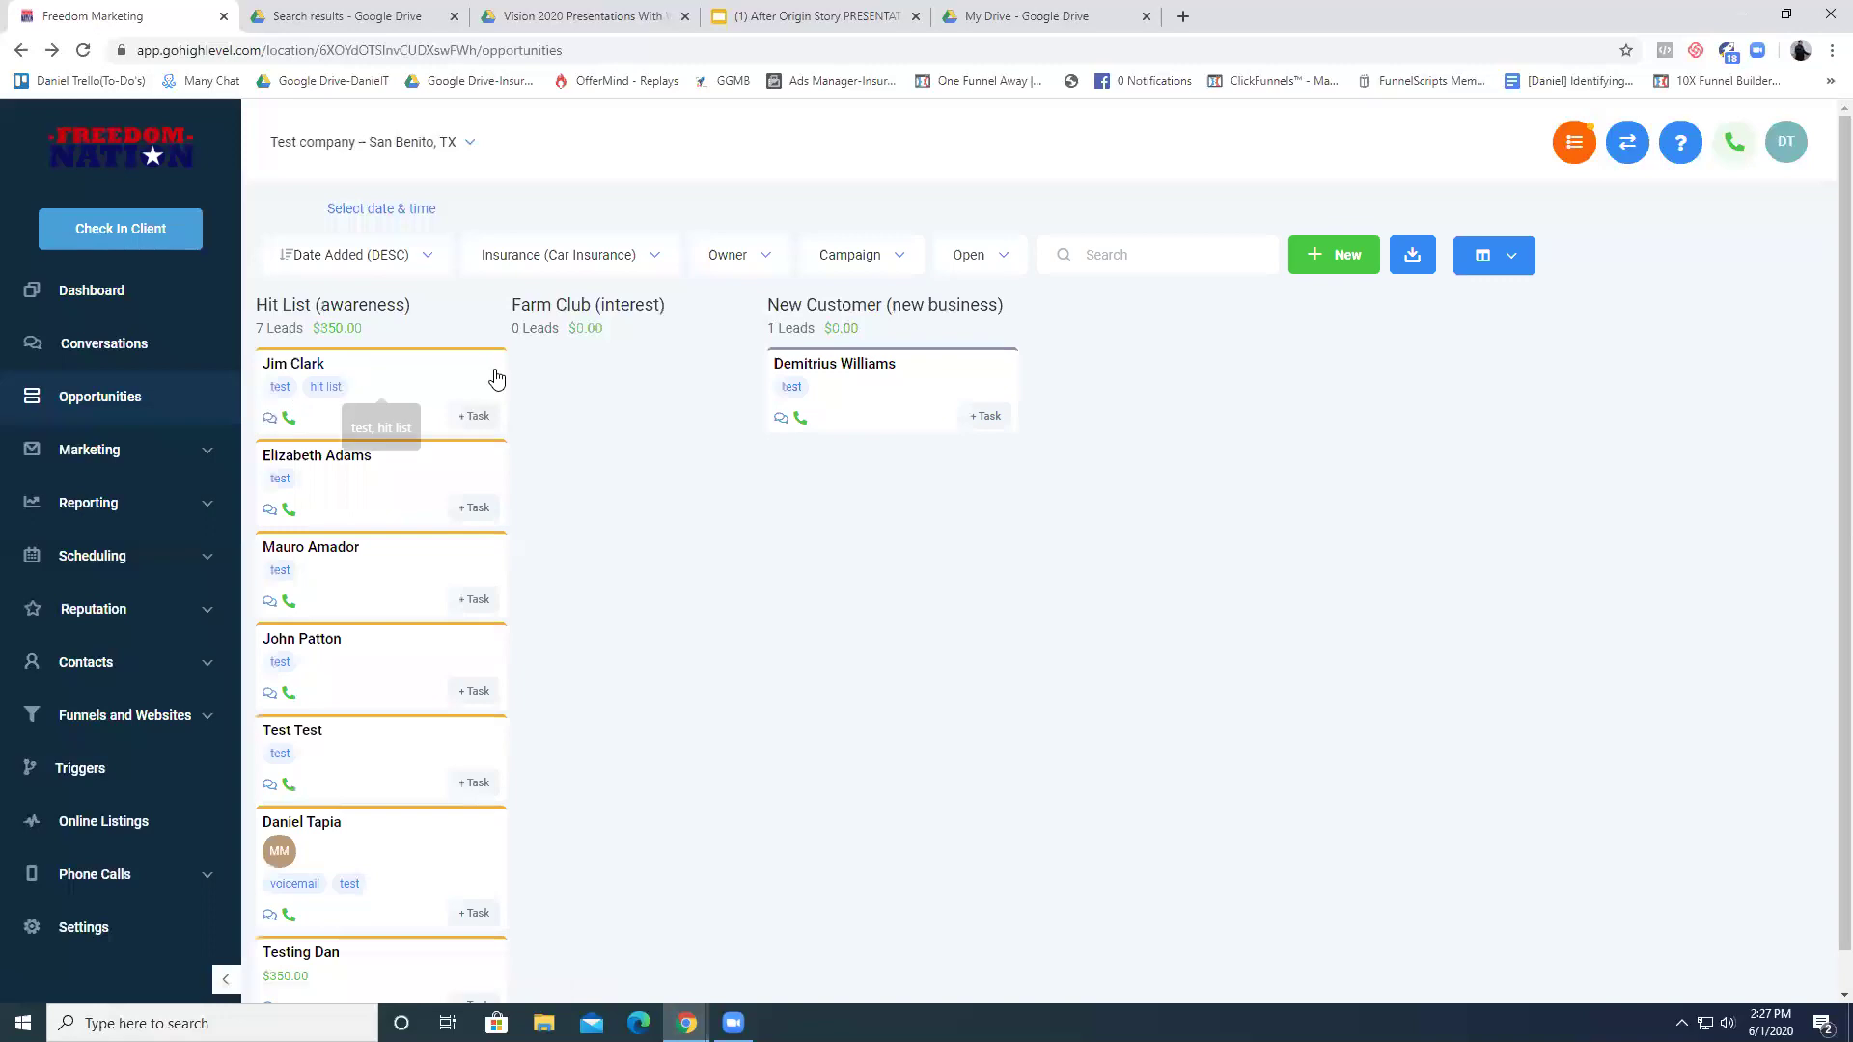
# - On the Taxes board, move Business Taxes into New Customer and open its contact
pyautogui.click(569, 255)
pyautogui.click(542, 333)
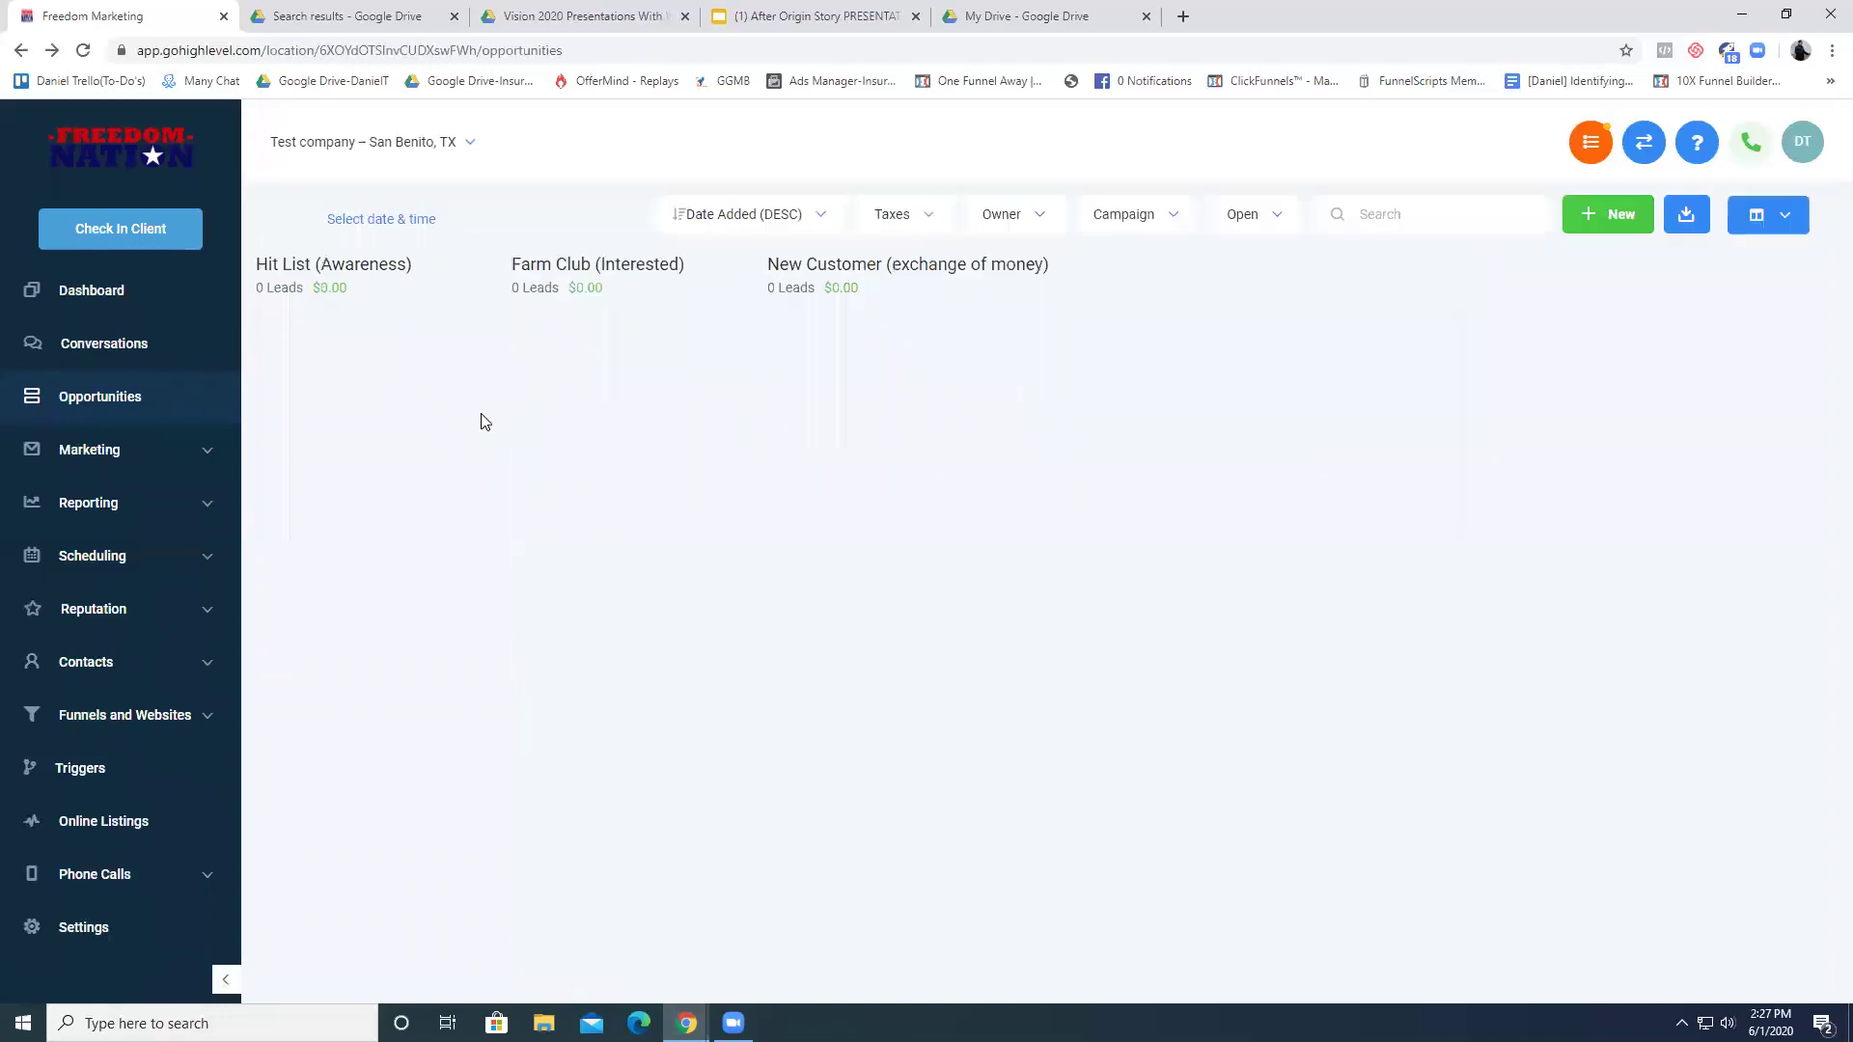
pyautogui.moveTo(380, 348); pyautogui.dragTo(1017, 344)
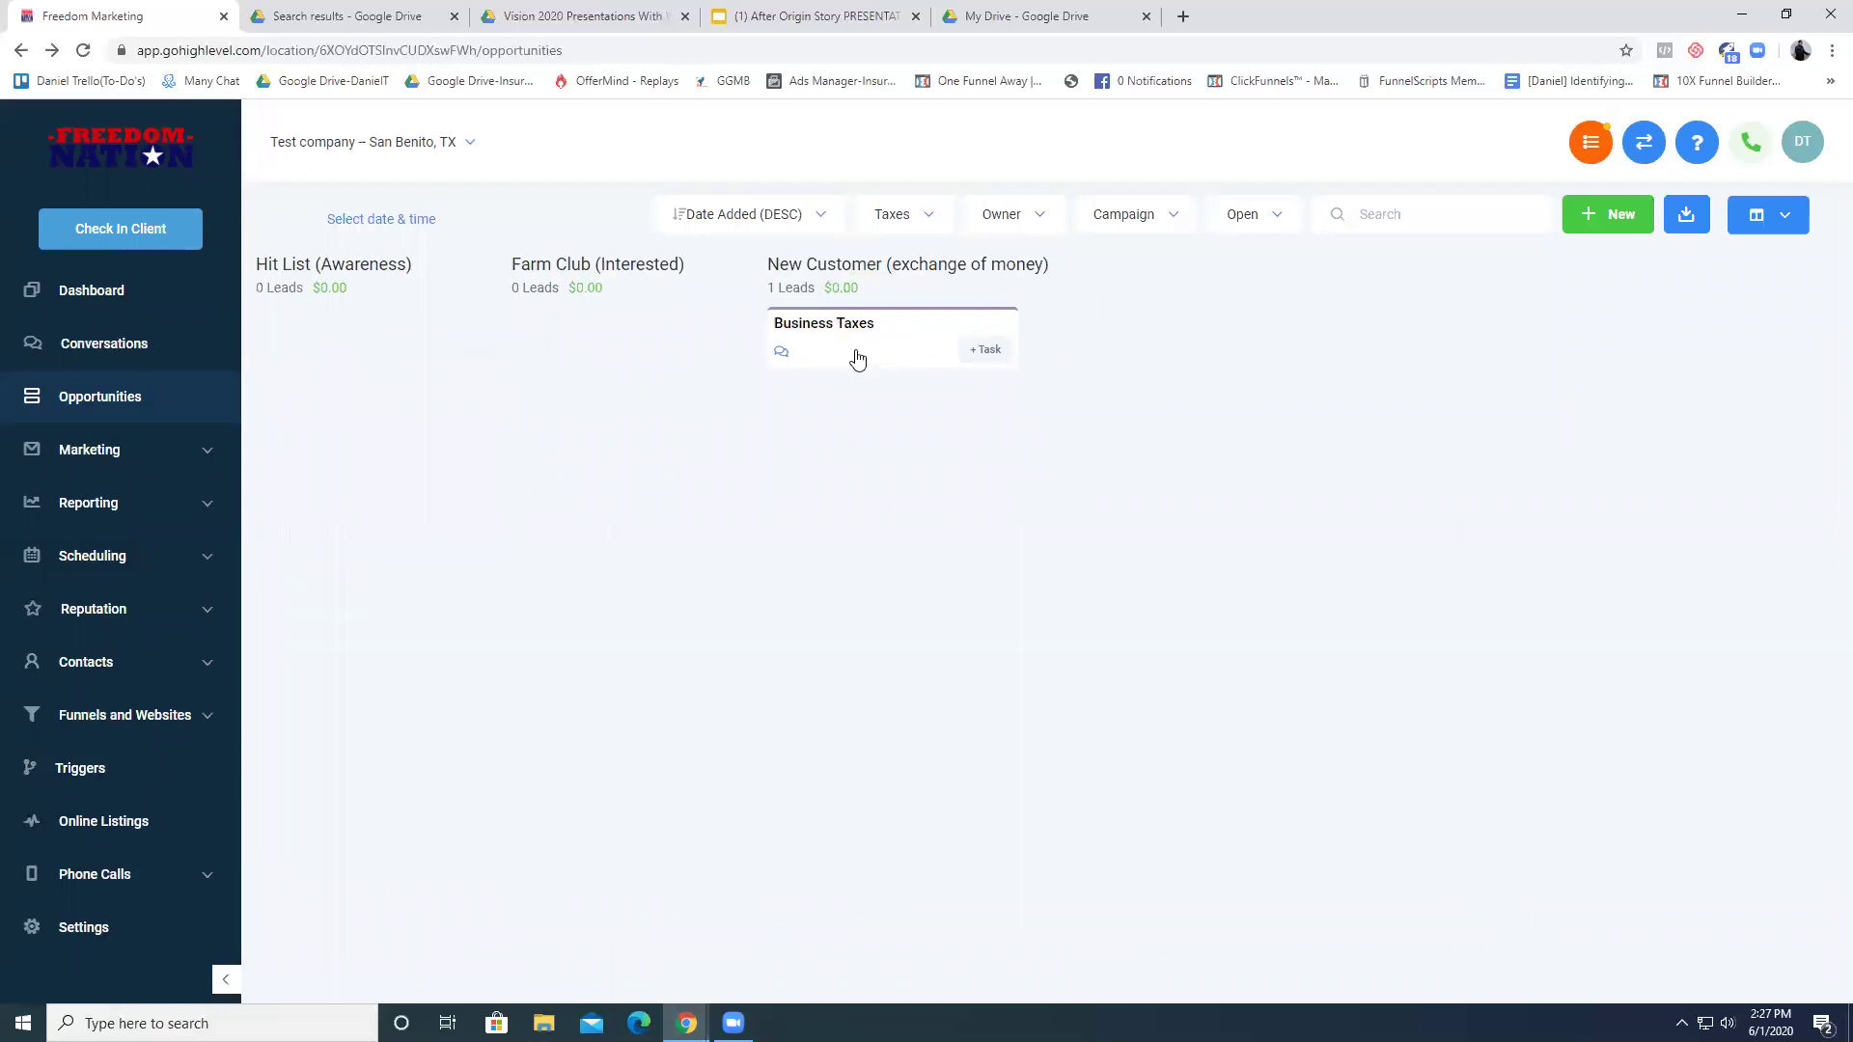
pyautogui.click(851, 326)
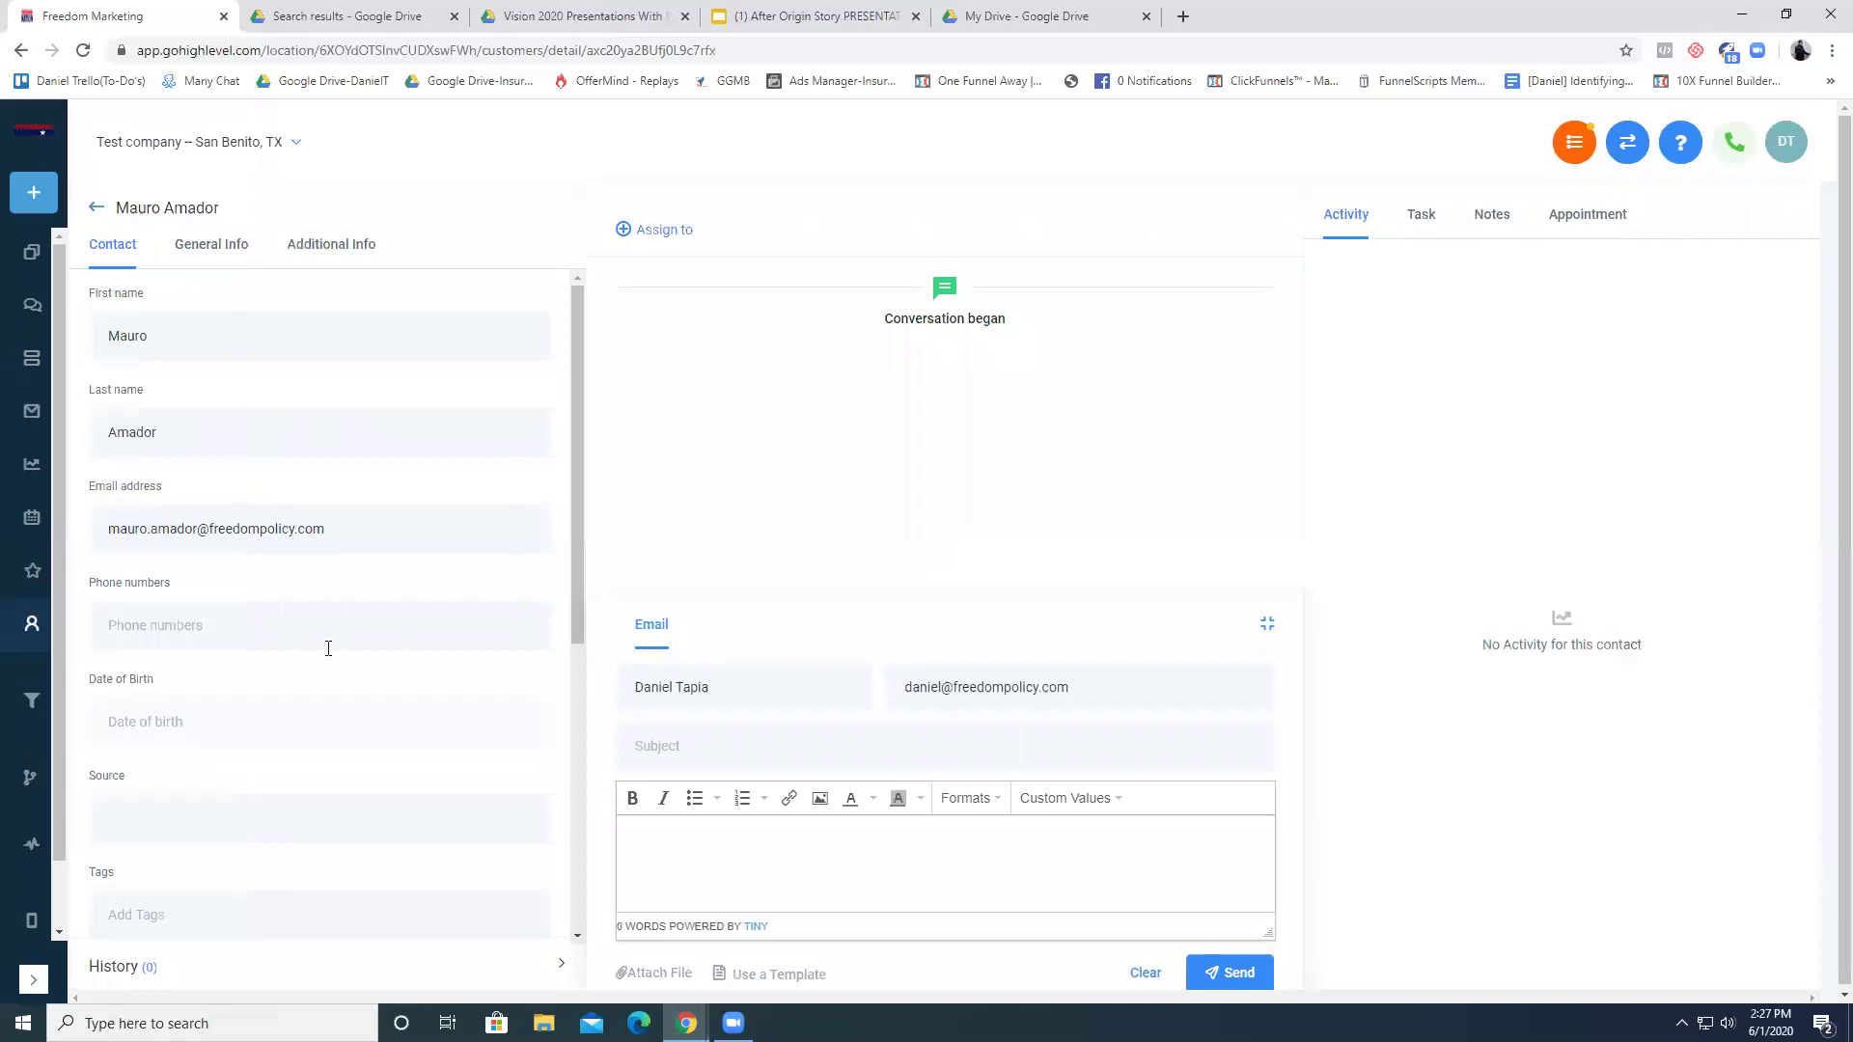
# - Leave the Business Taxes contact record using the back arrow
pyautogui.click(95, 212)
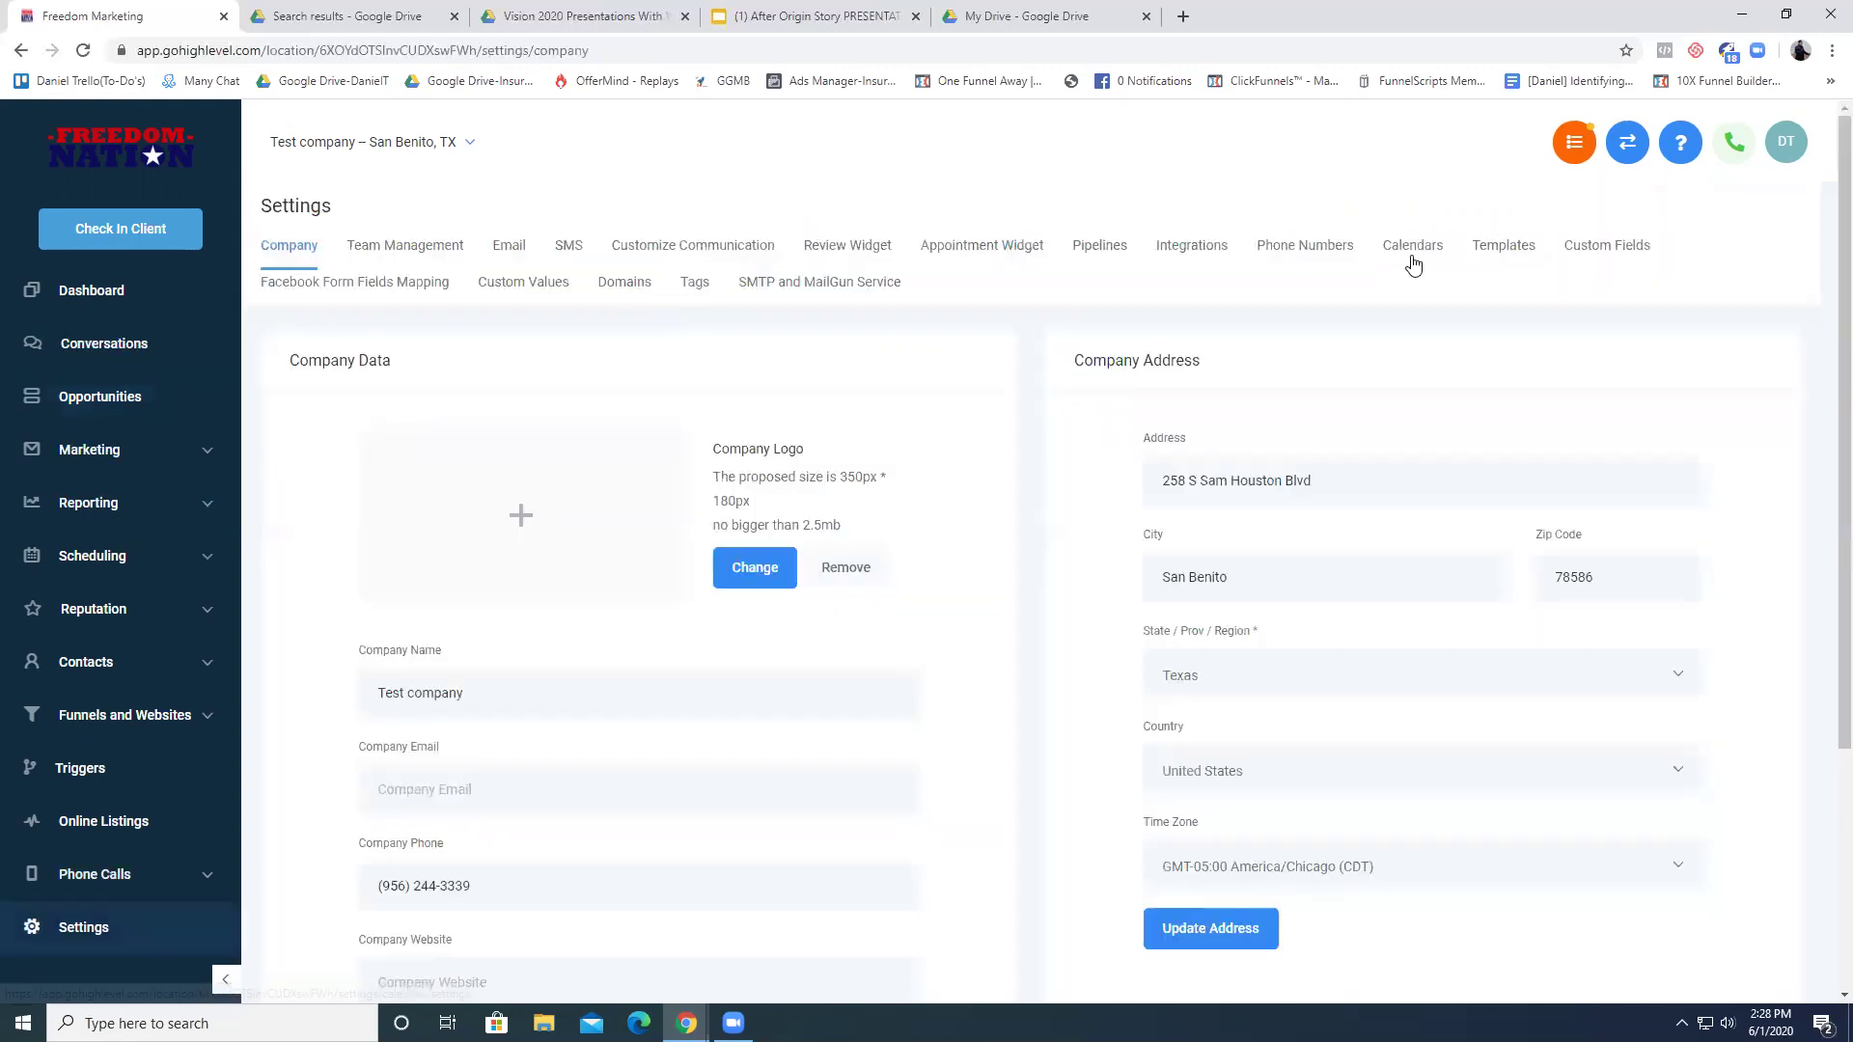
# - Go to the Opportunities board and show the Insurance (Car Insurance) pipeline
pyautogui.click(1098, 256)
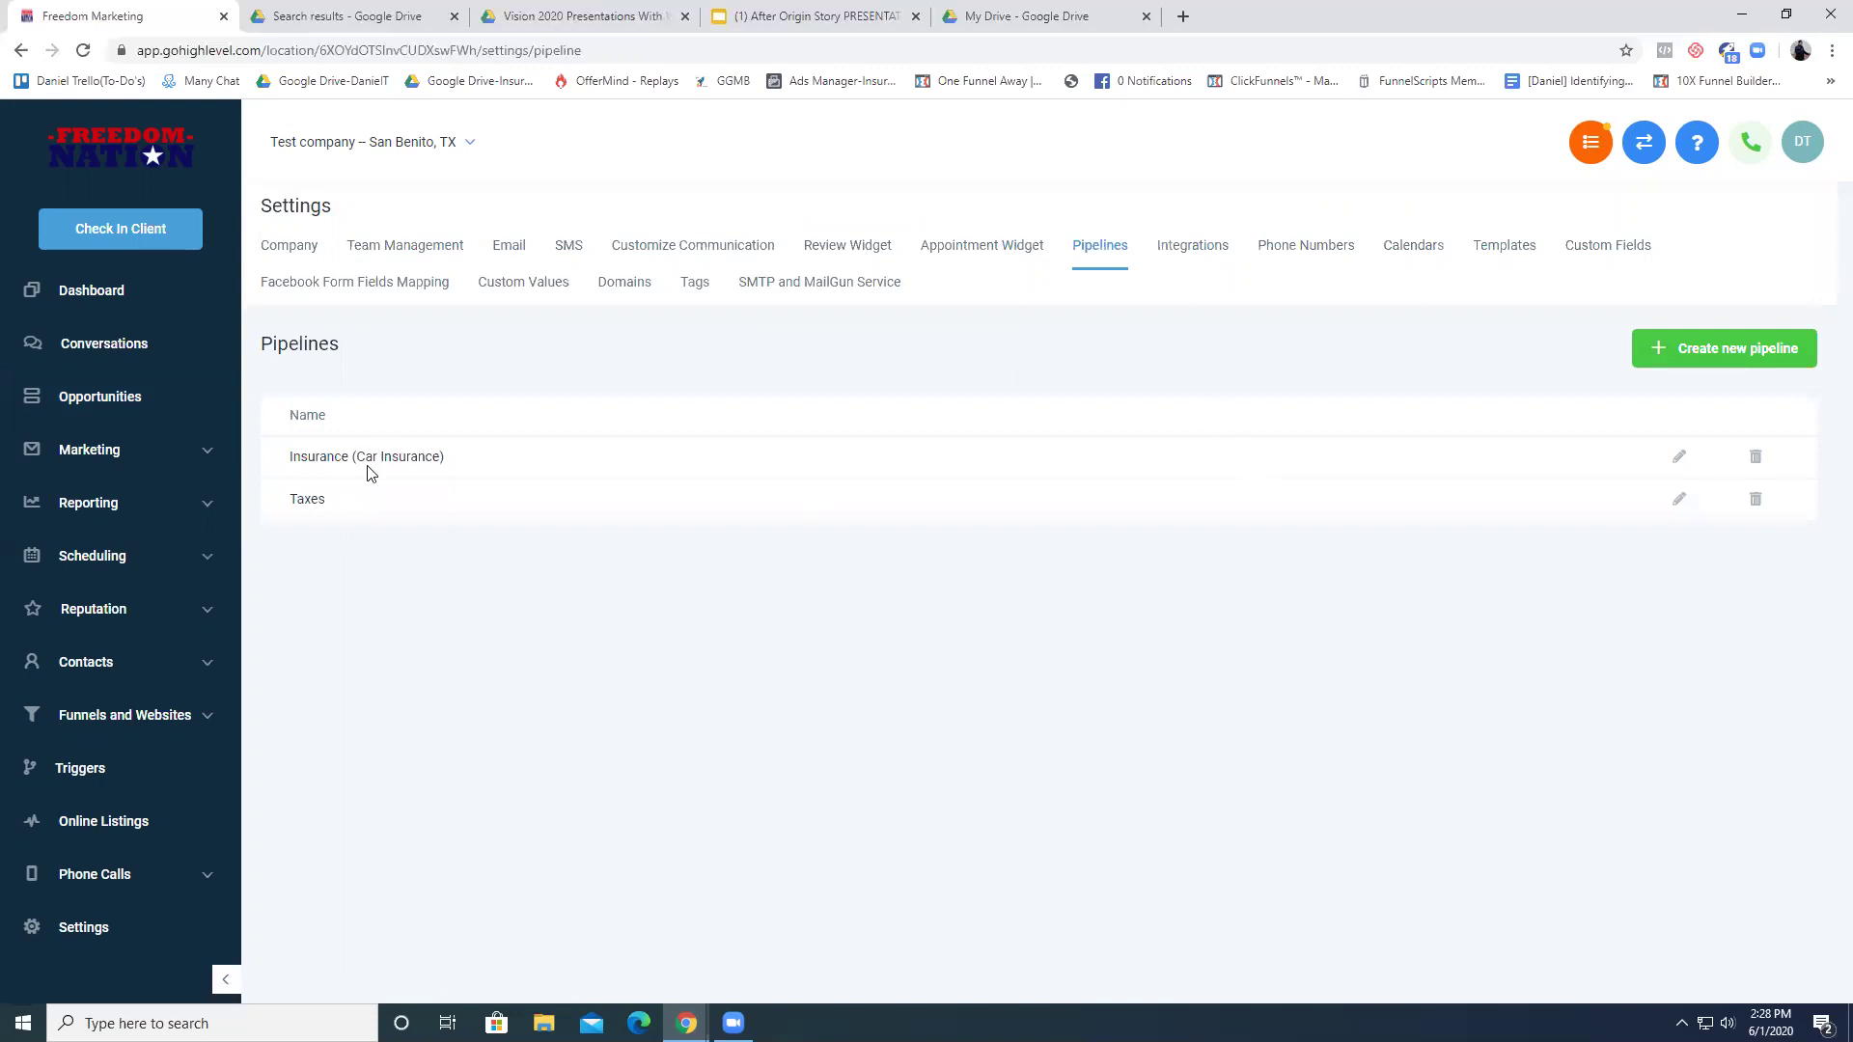
pyautogui.tripleClick(330, 459)
pyautogui.click(330, 459)
pyautogui.click(152, 420)
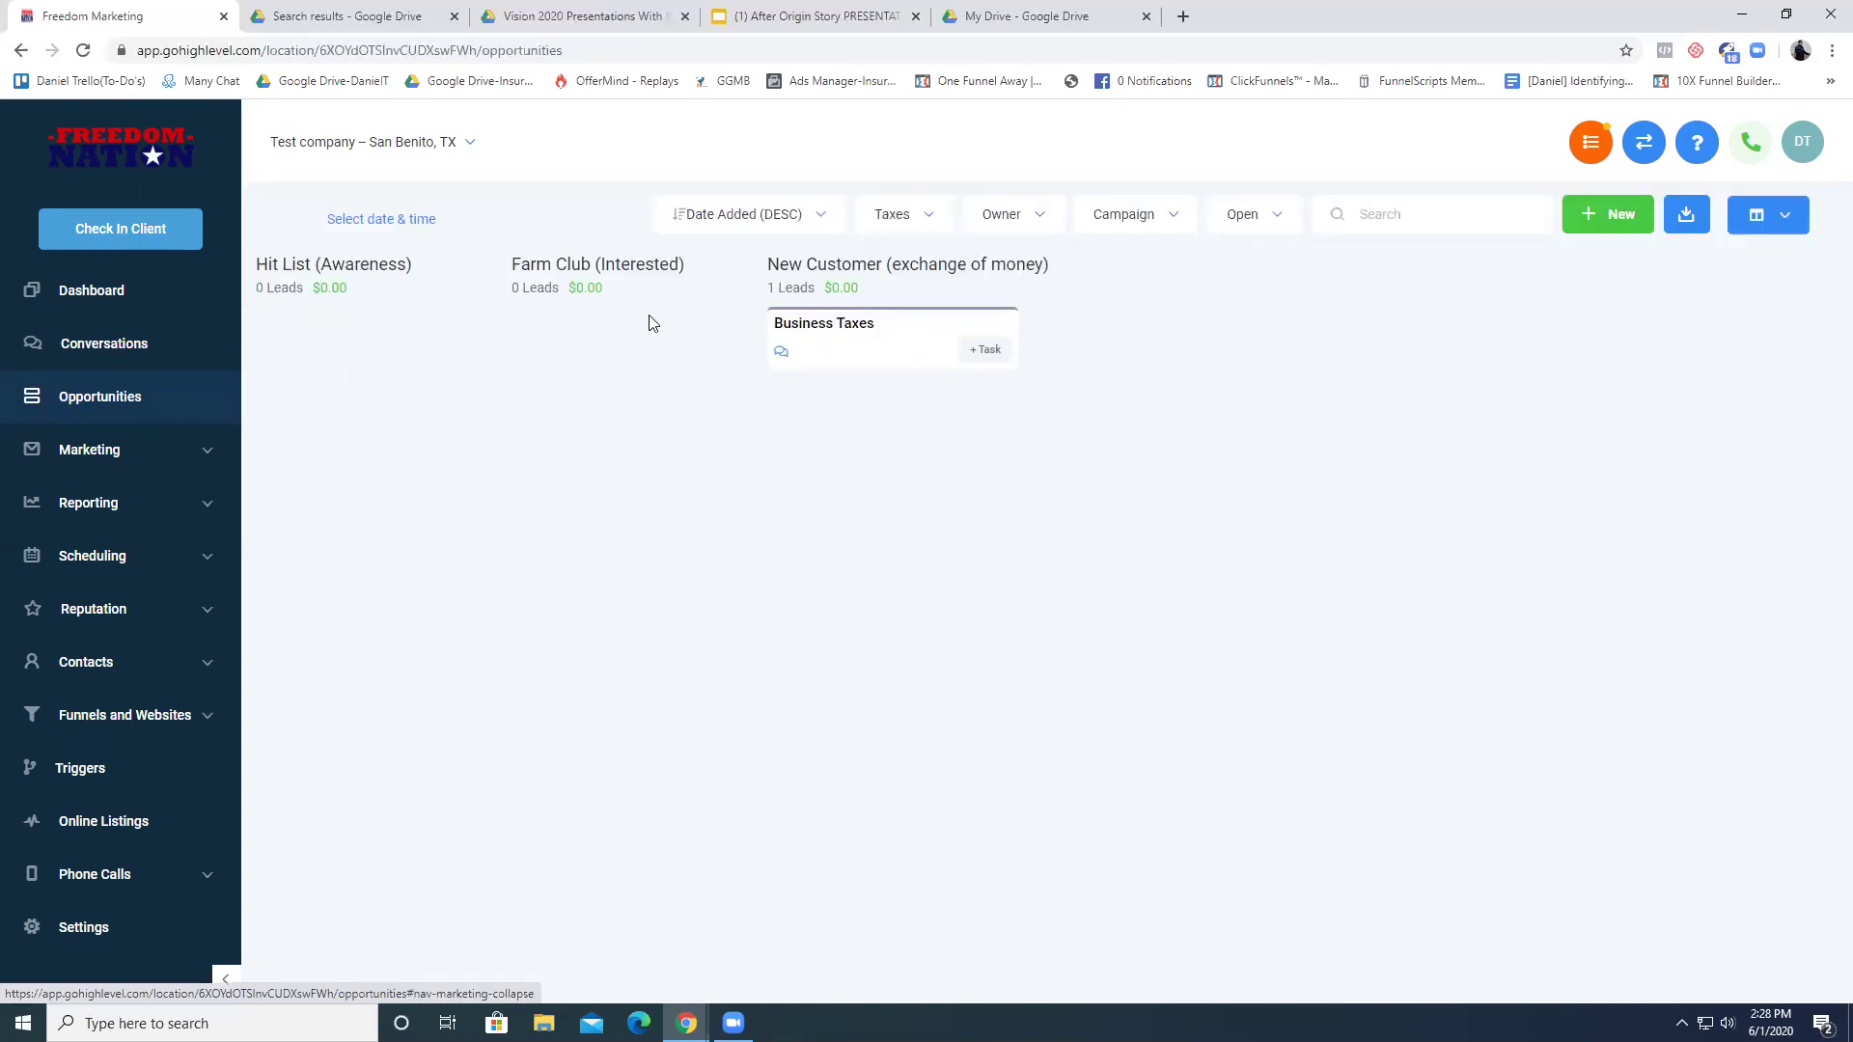
pyautogui.click(929, 220)
pyautogui.click(941, 263)
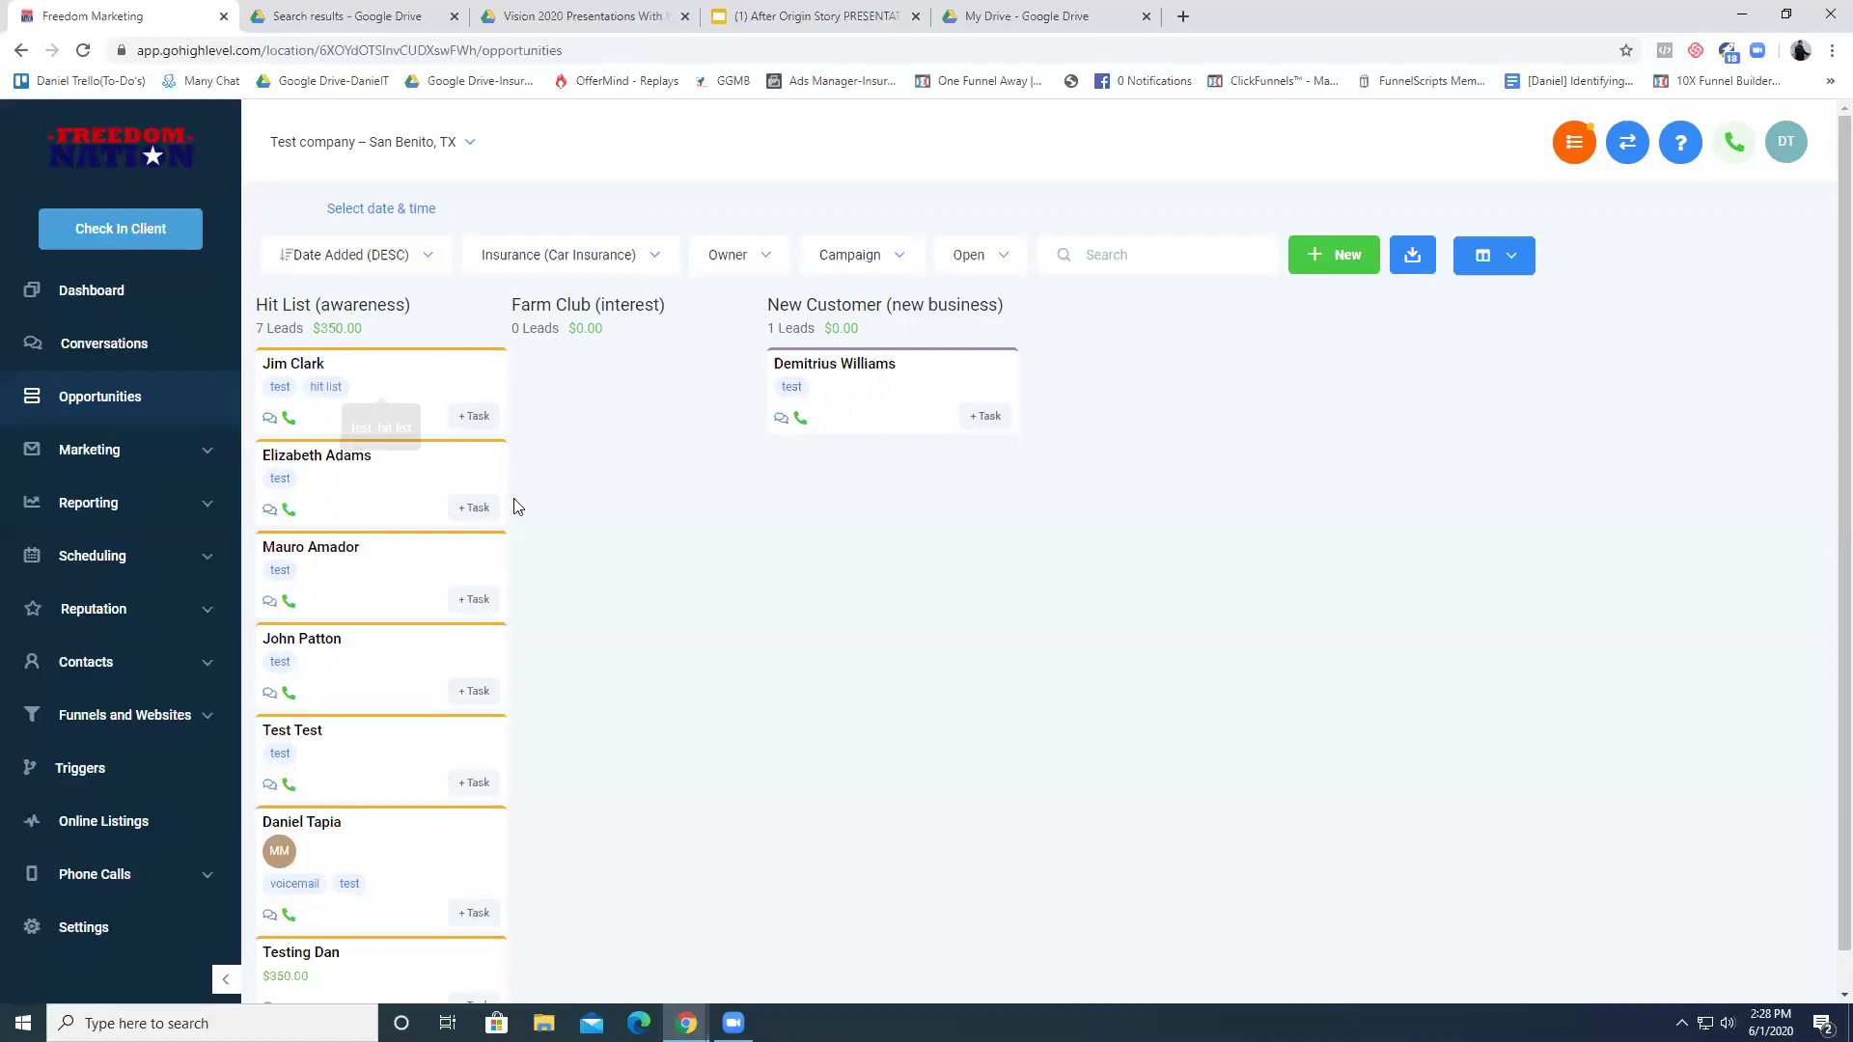
# - Compare with the Taxes pipeline board, then switch back to Insurance (Car Insurance)
pyautogui.click(649, 270)
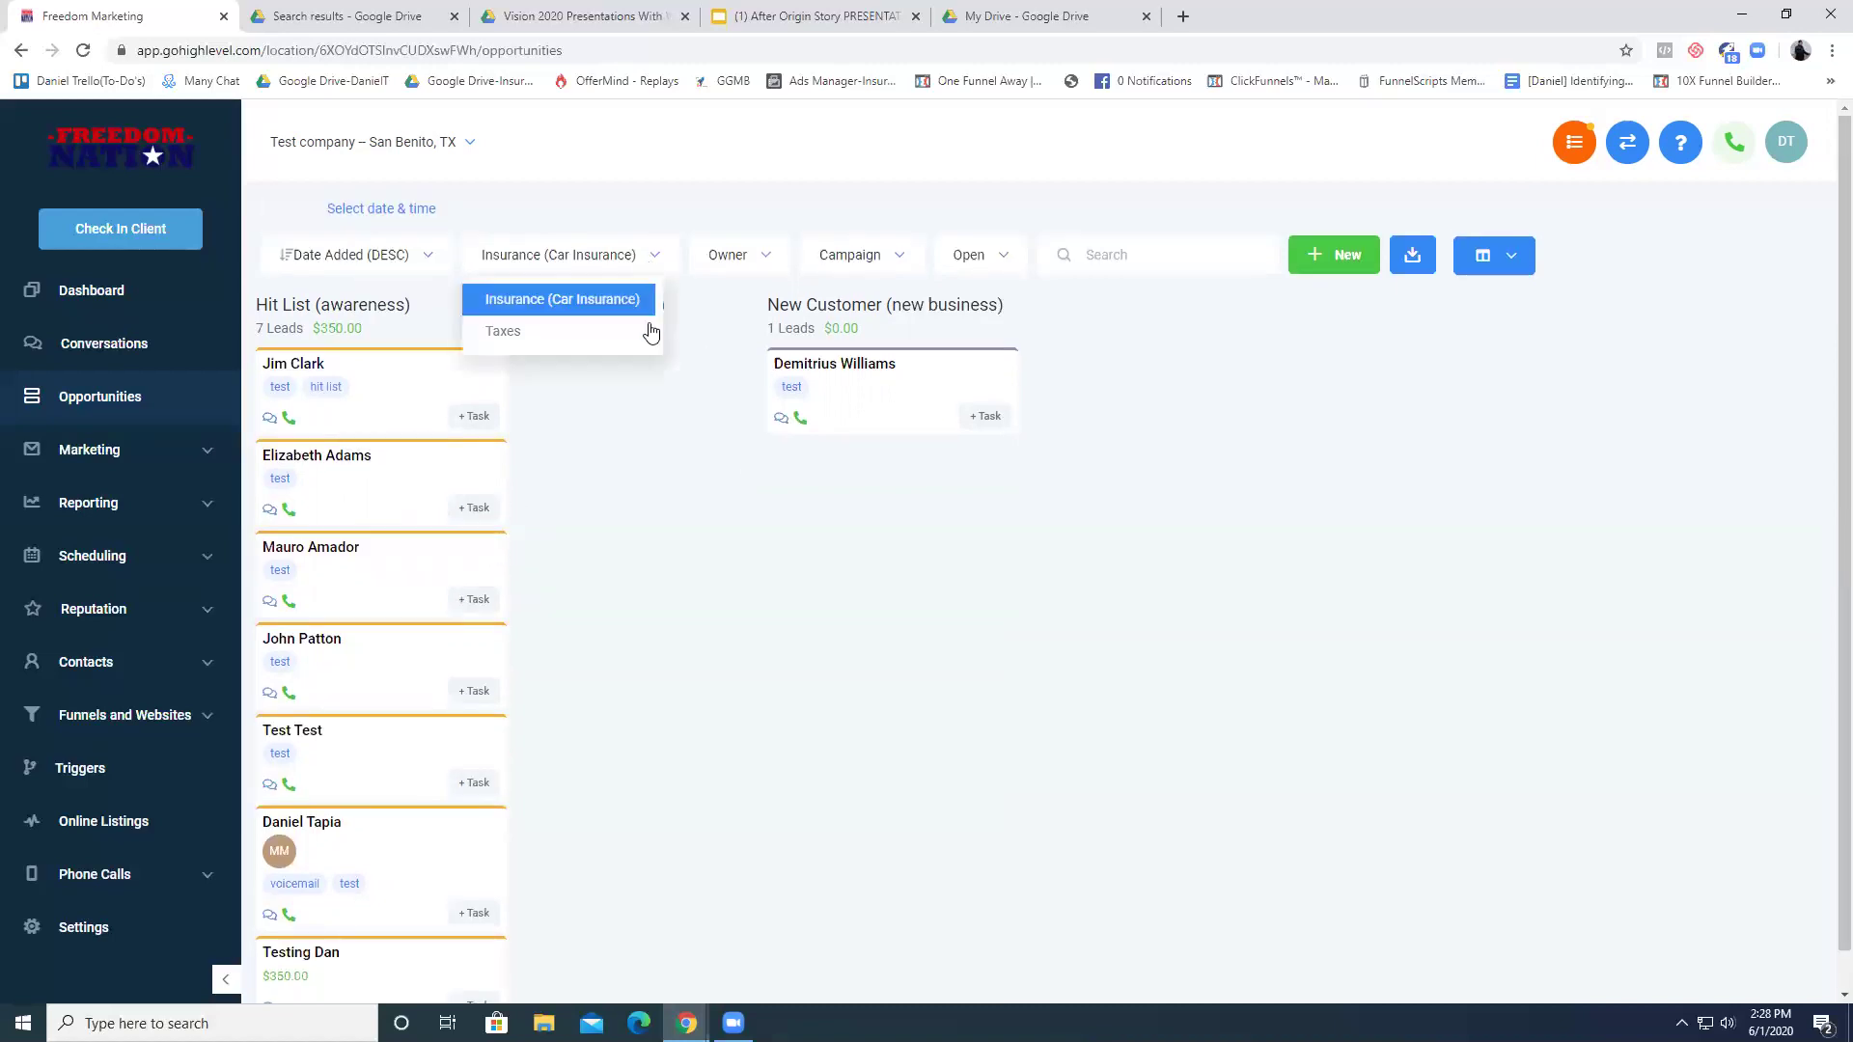
pyautogui.click(634, 344)
pyautogui.click(921, 222)
pyautogui.click(919, 263)
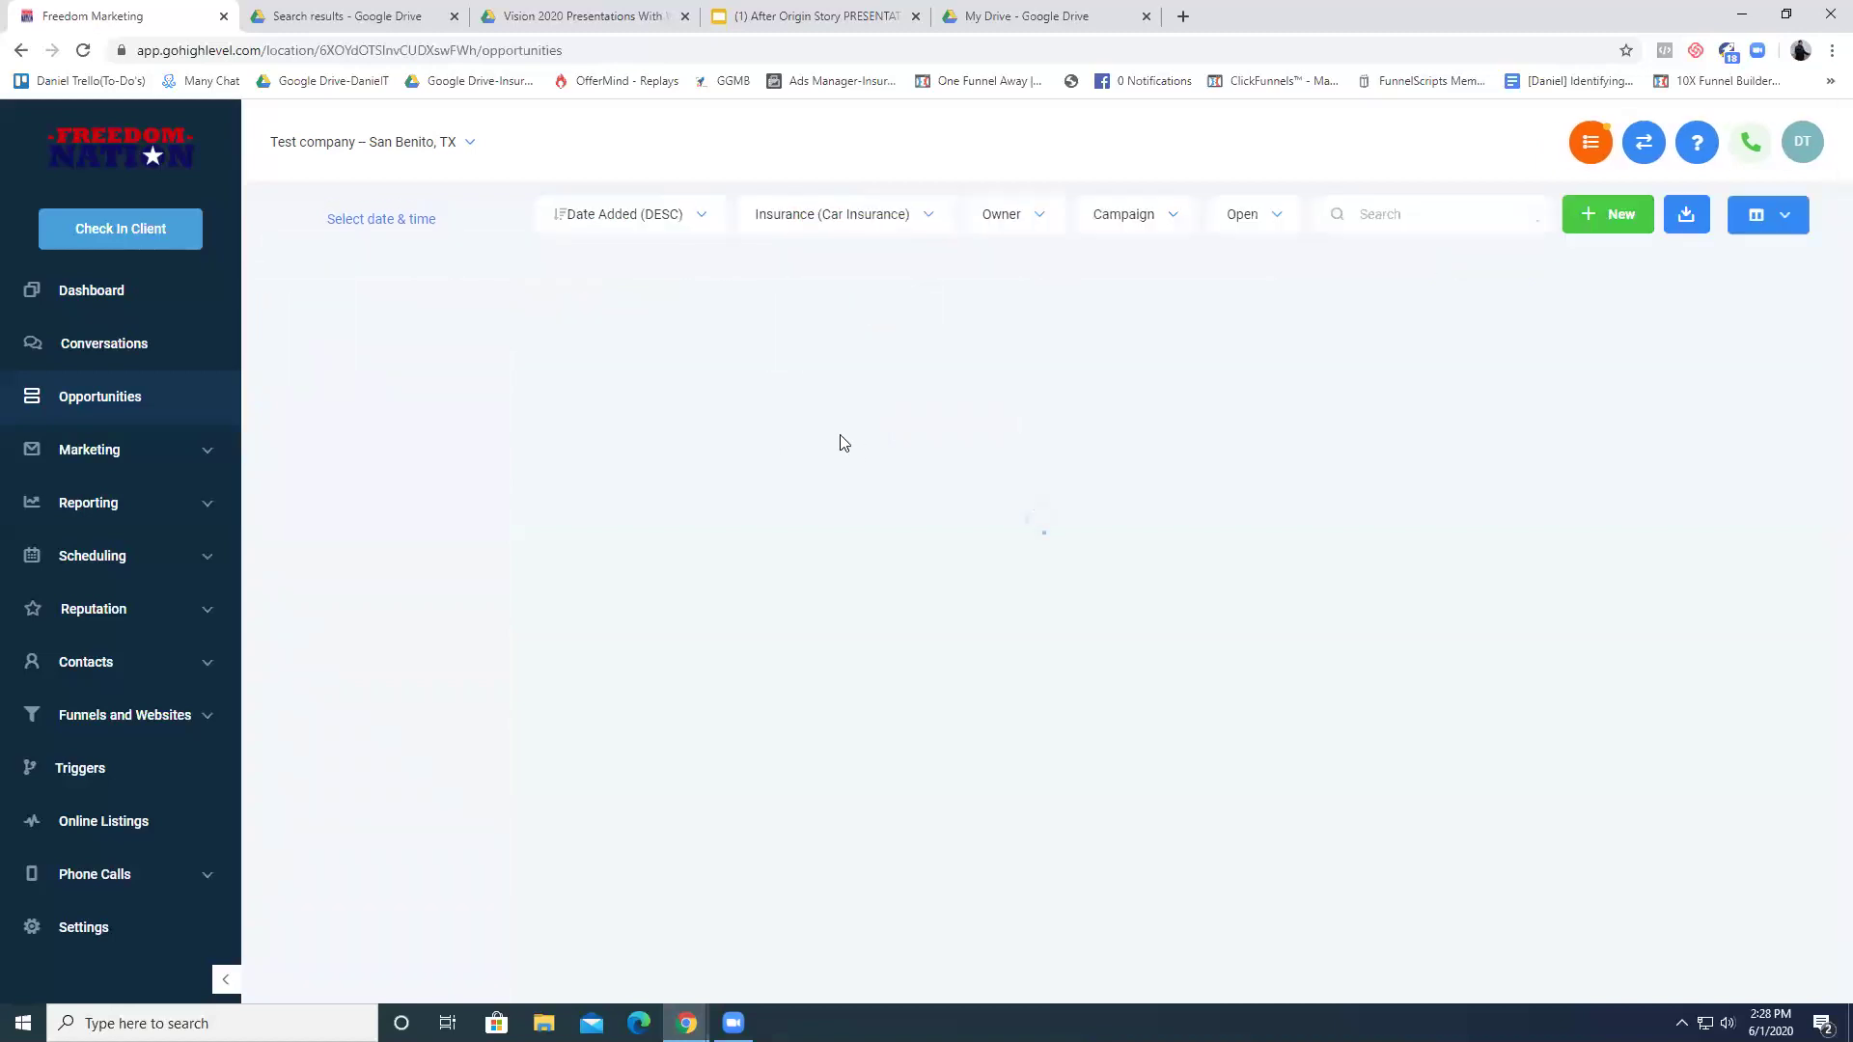
pyautogui.scroll(-1, 1220, 844)
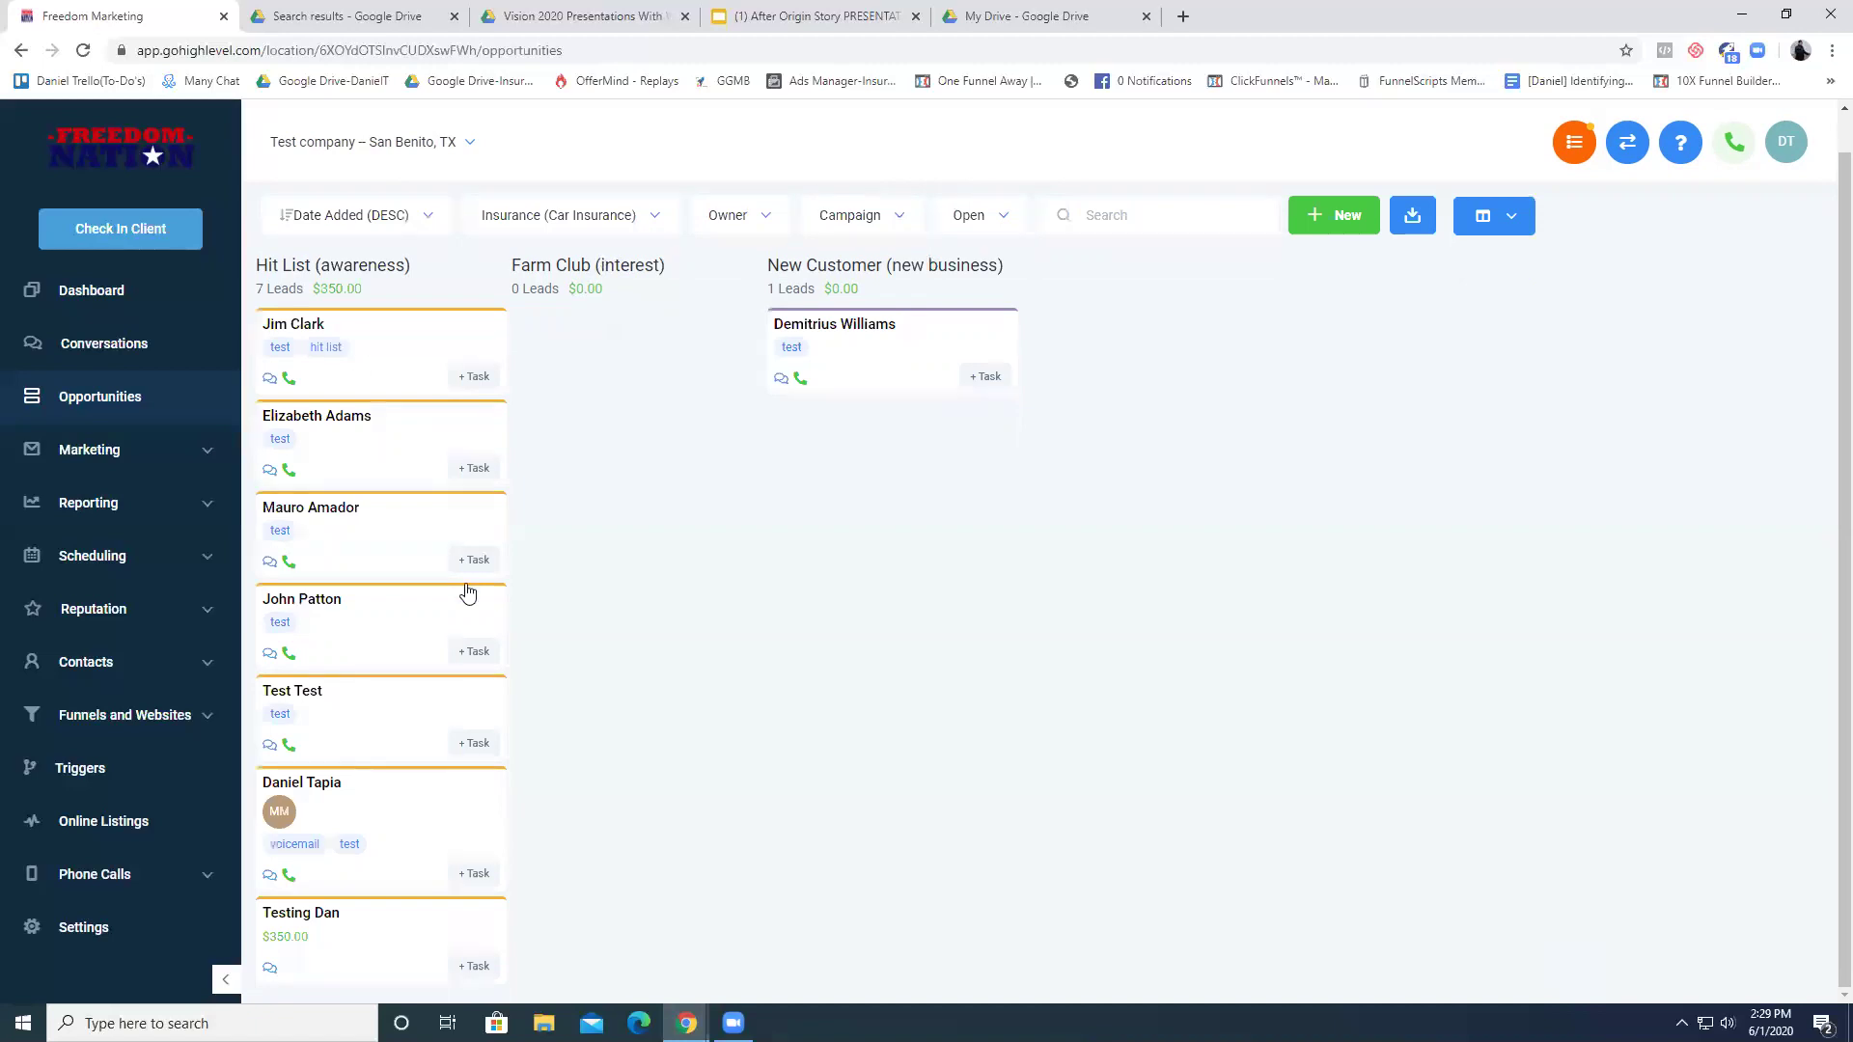
pyautogui.scroll(1, 442, 554)
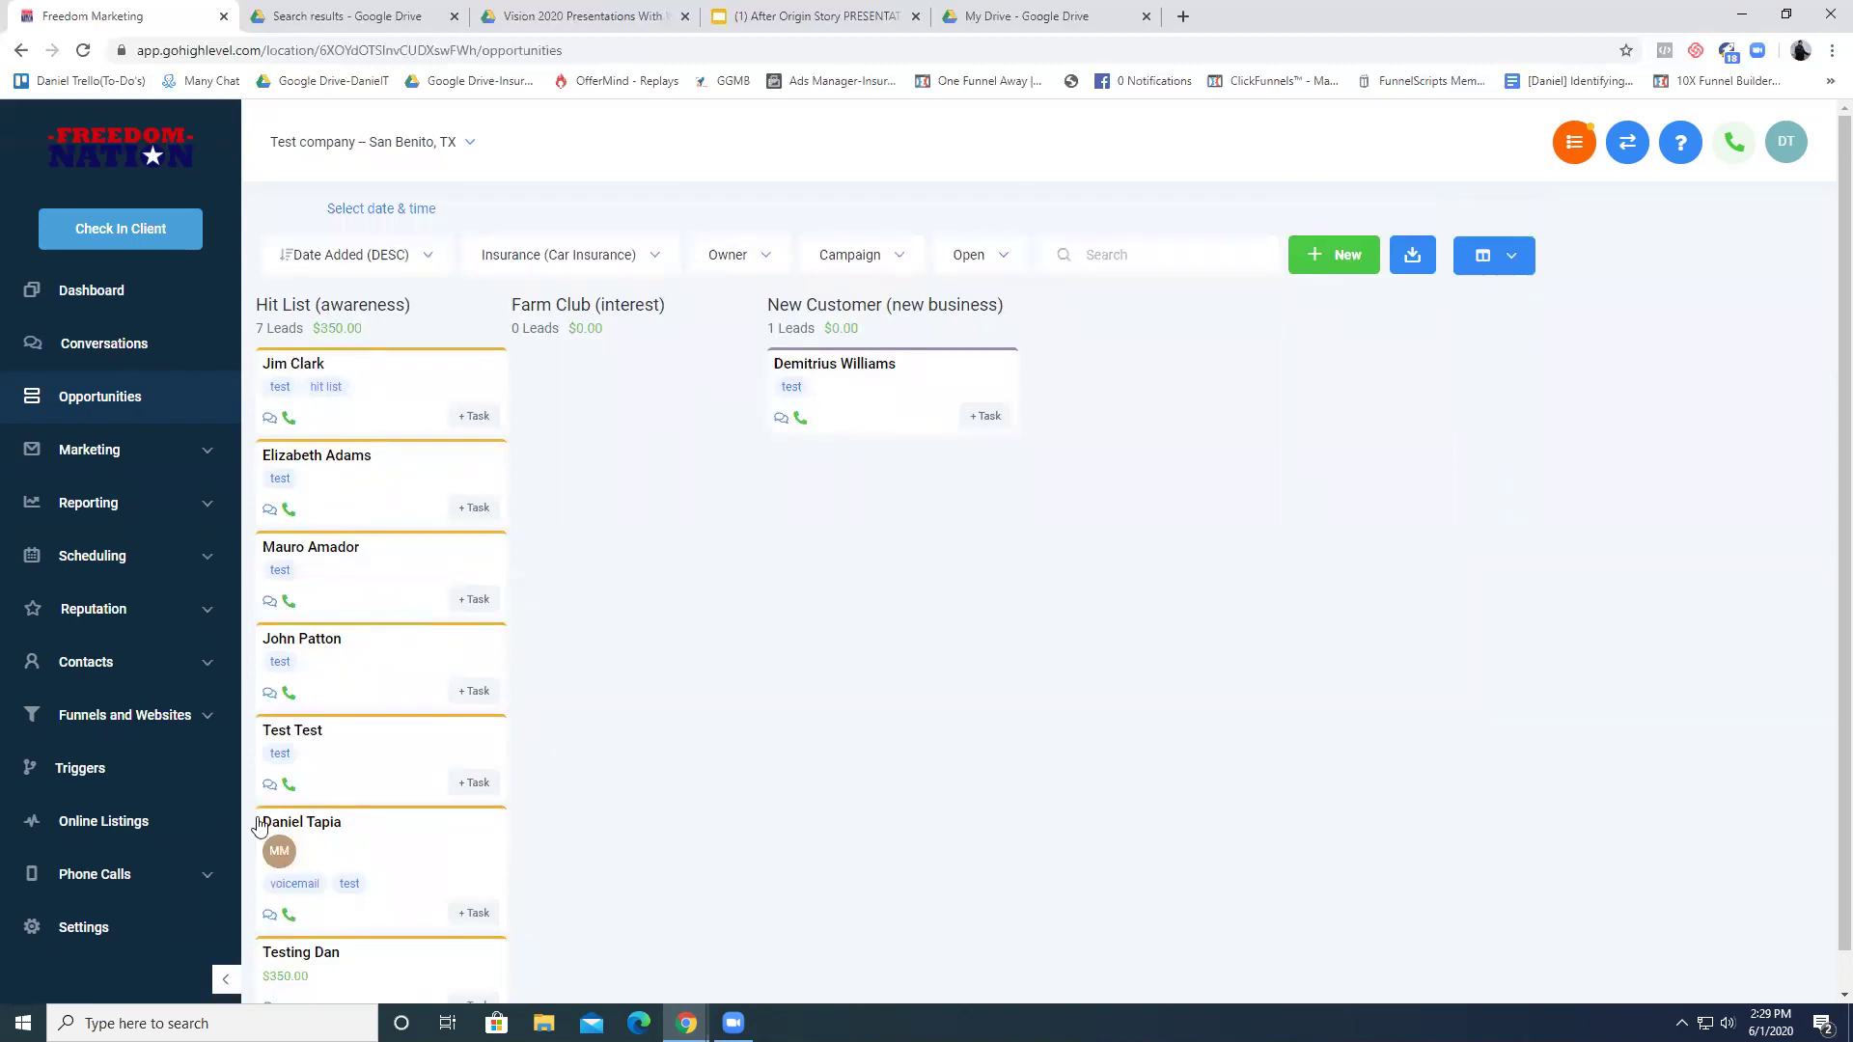
pyautogui.click(165, 926)
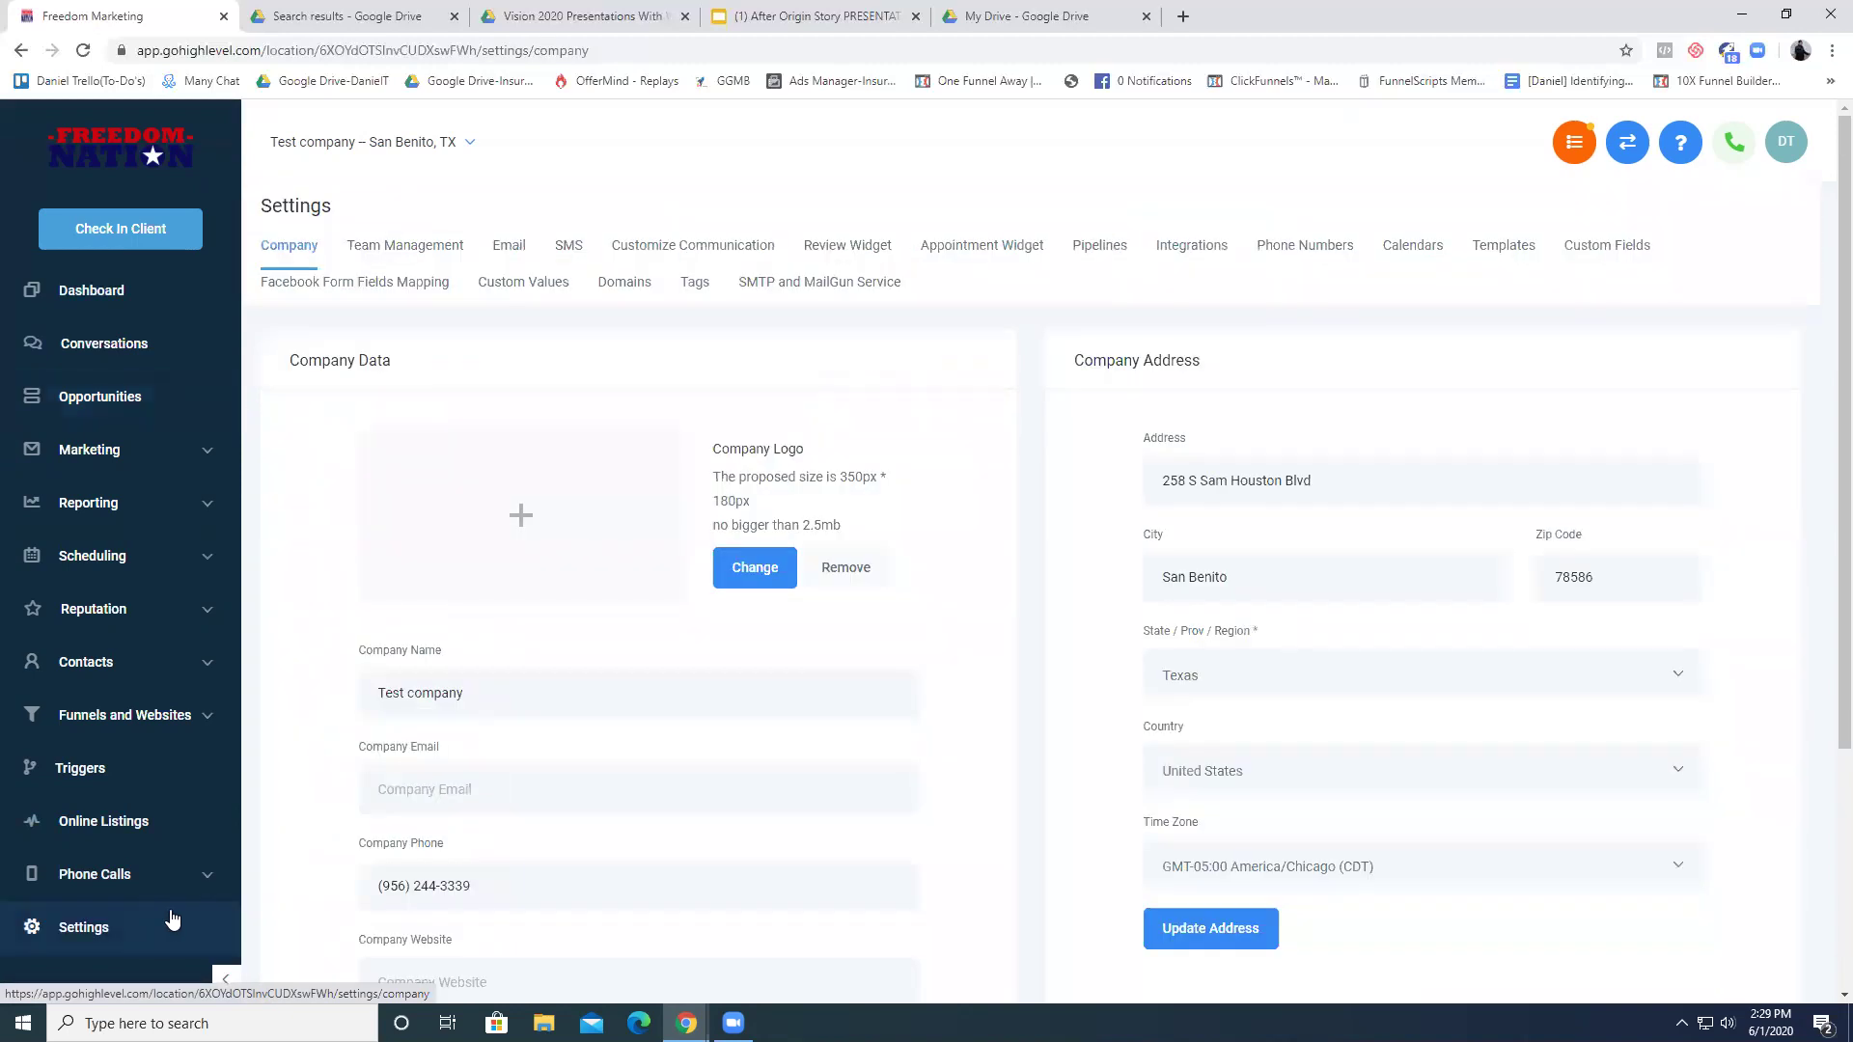
pyautogui.click(1106, 257)
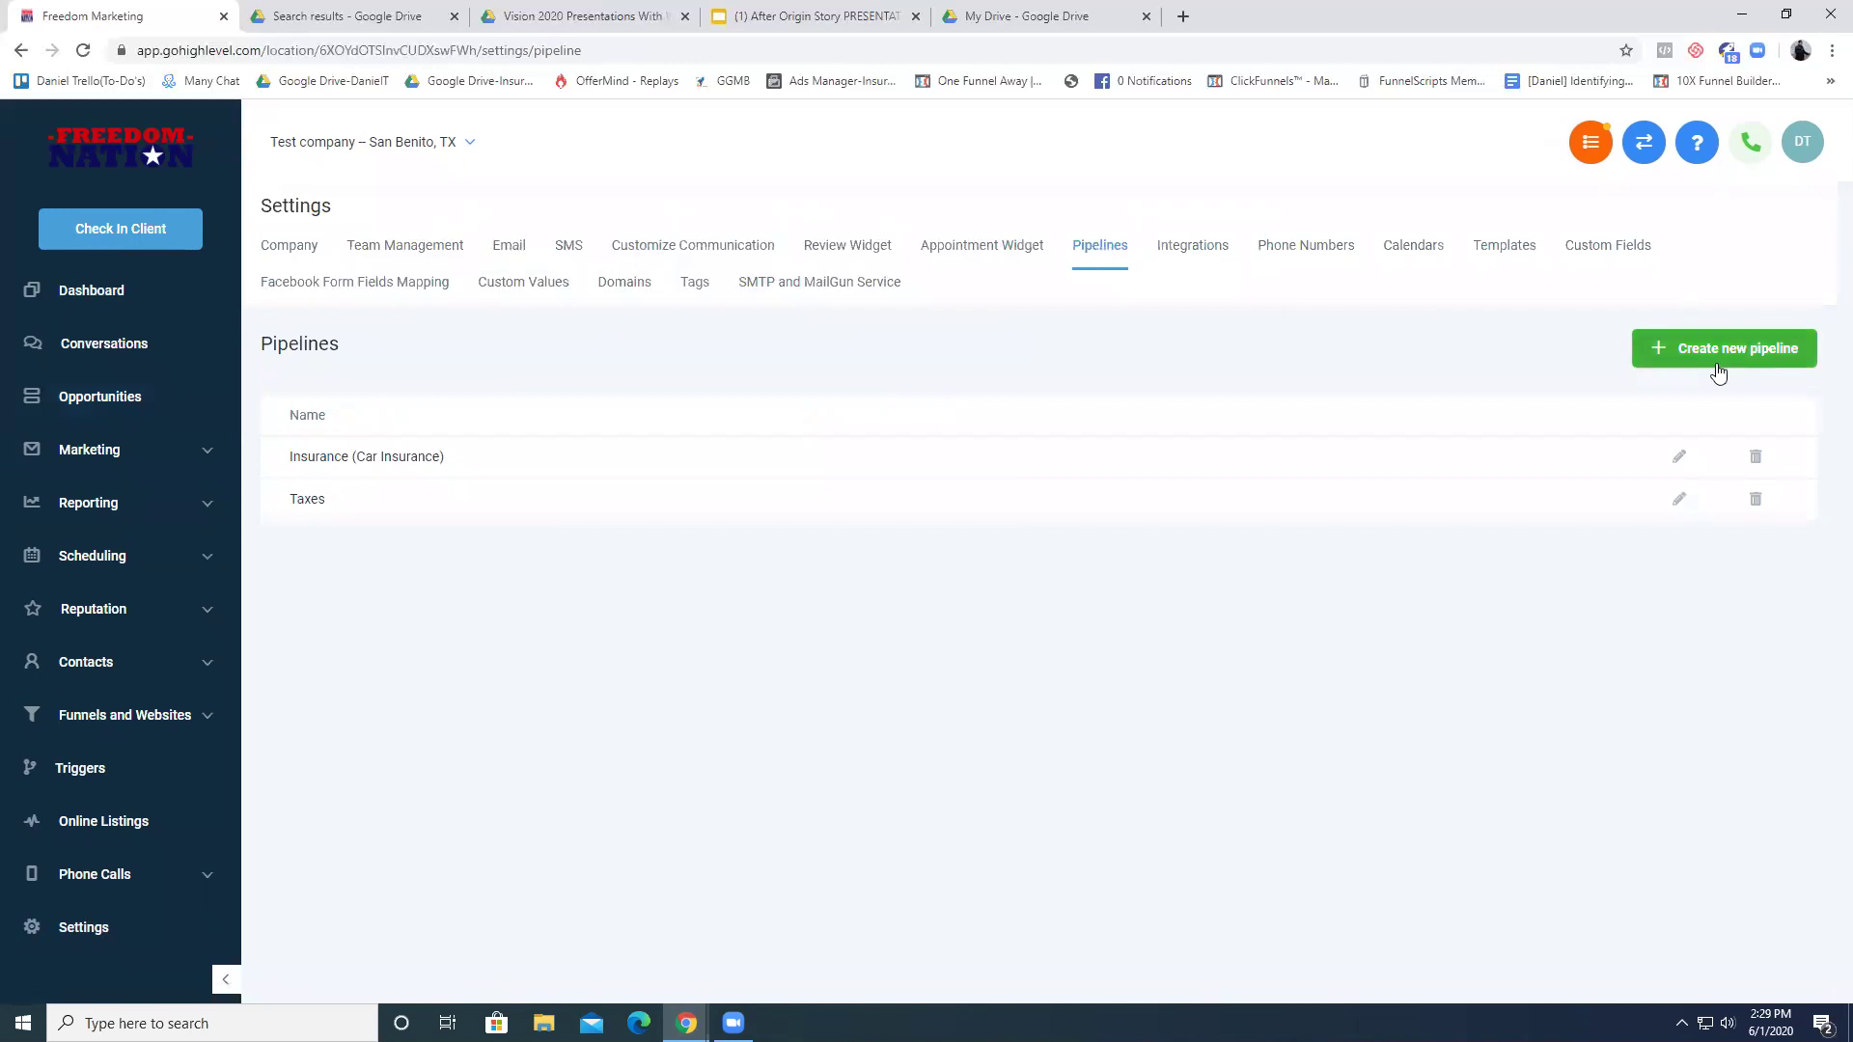
pyautogui.click(1680, 458)
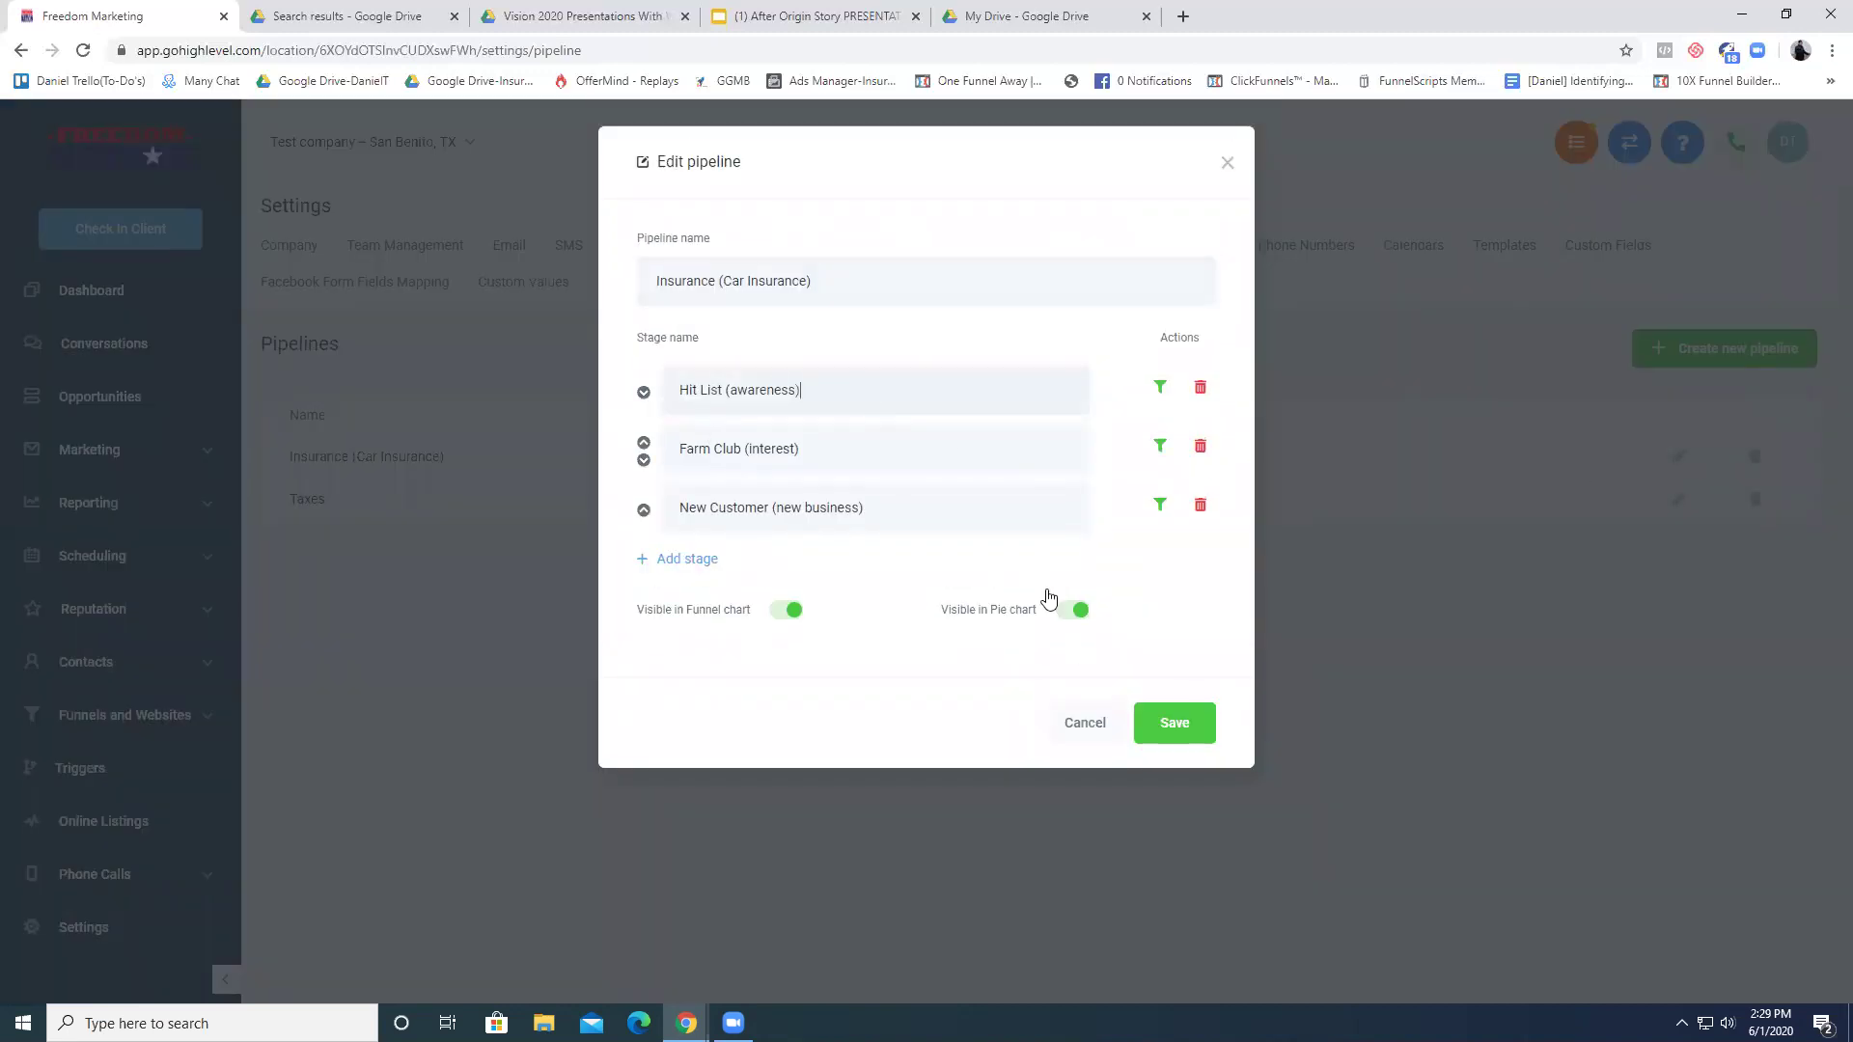
pyautogui.click(1223, 162)
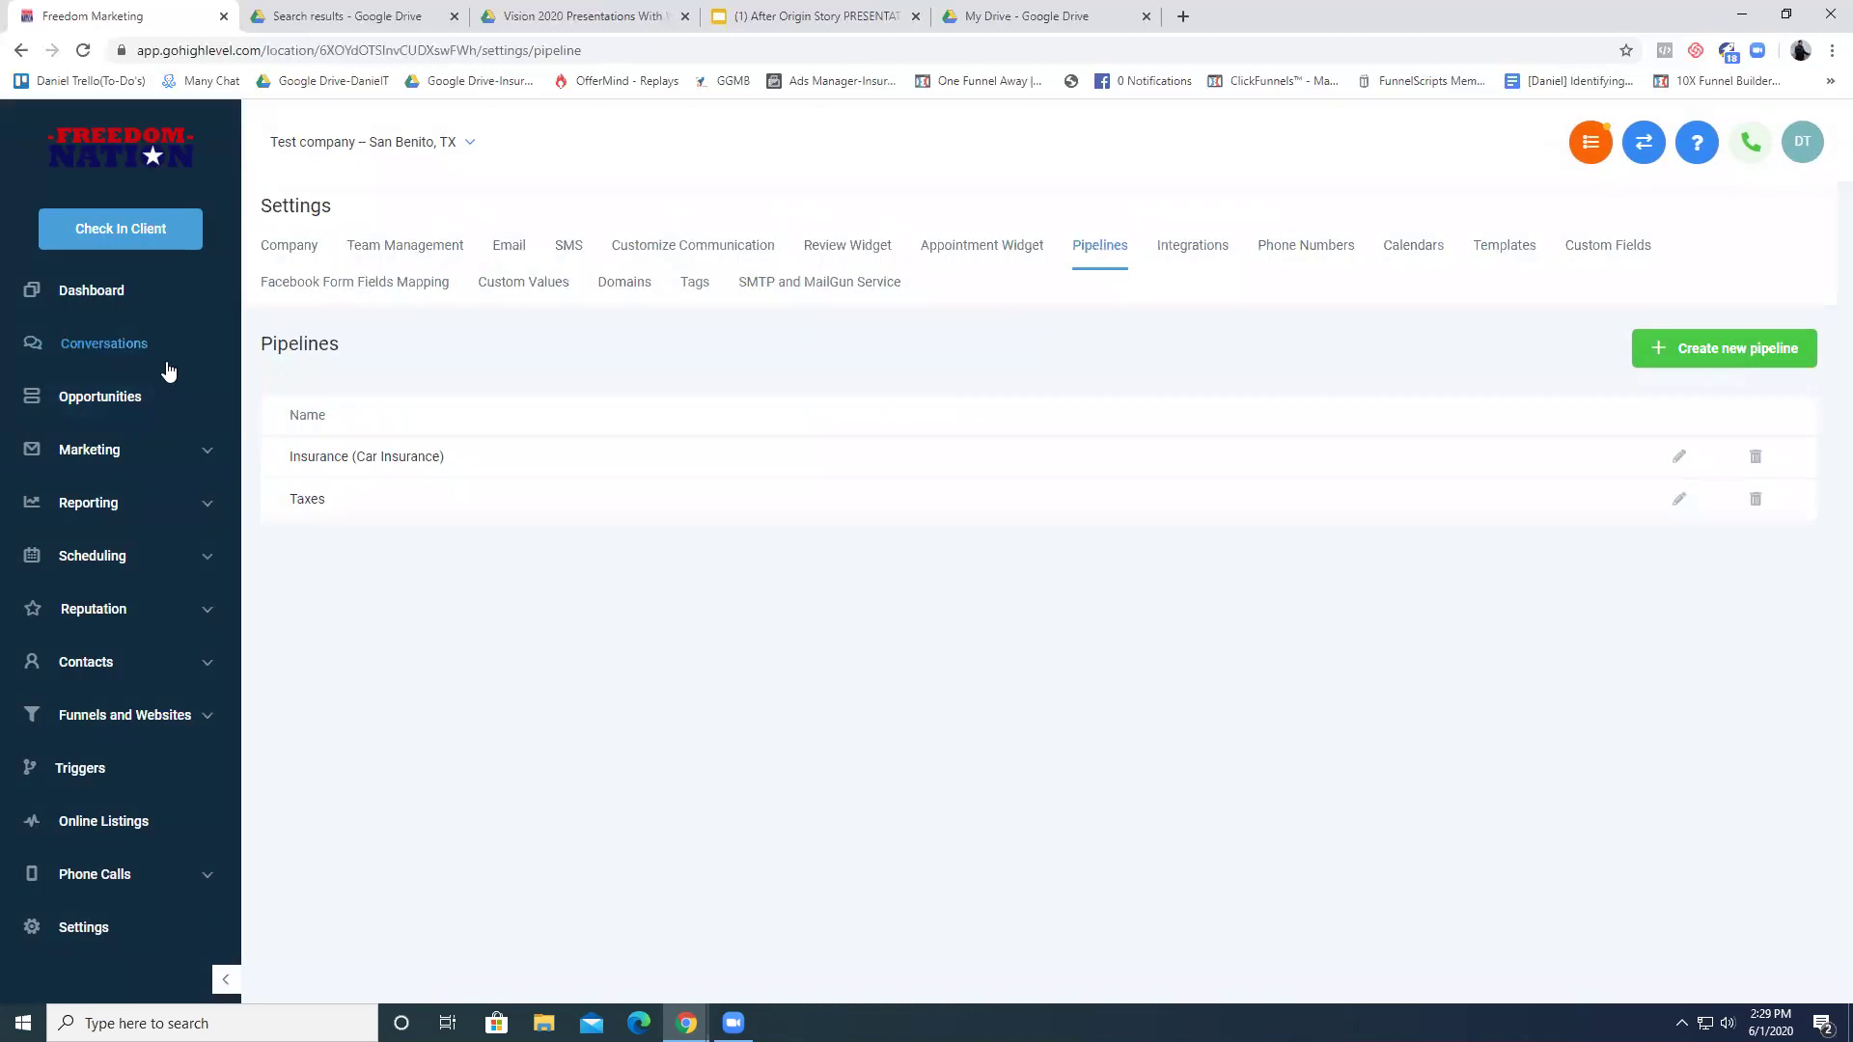
pyautogui.click(217, 409)
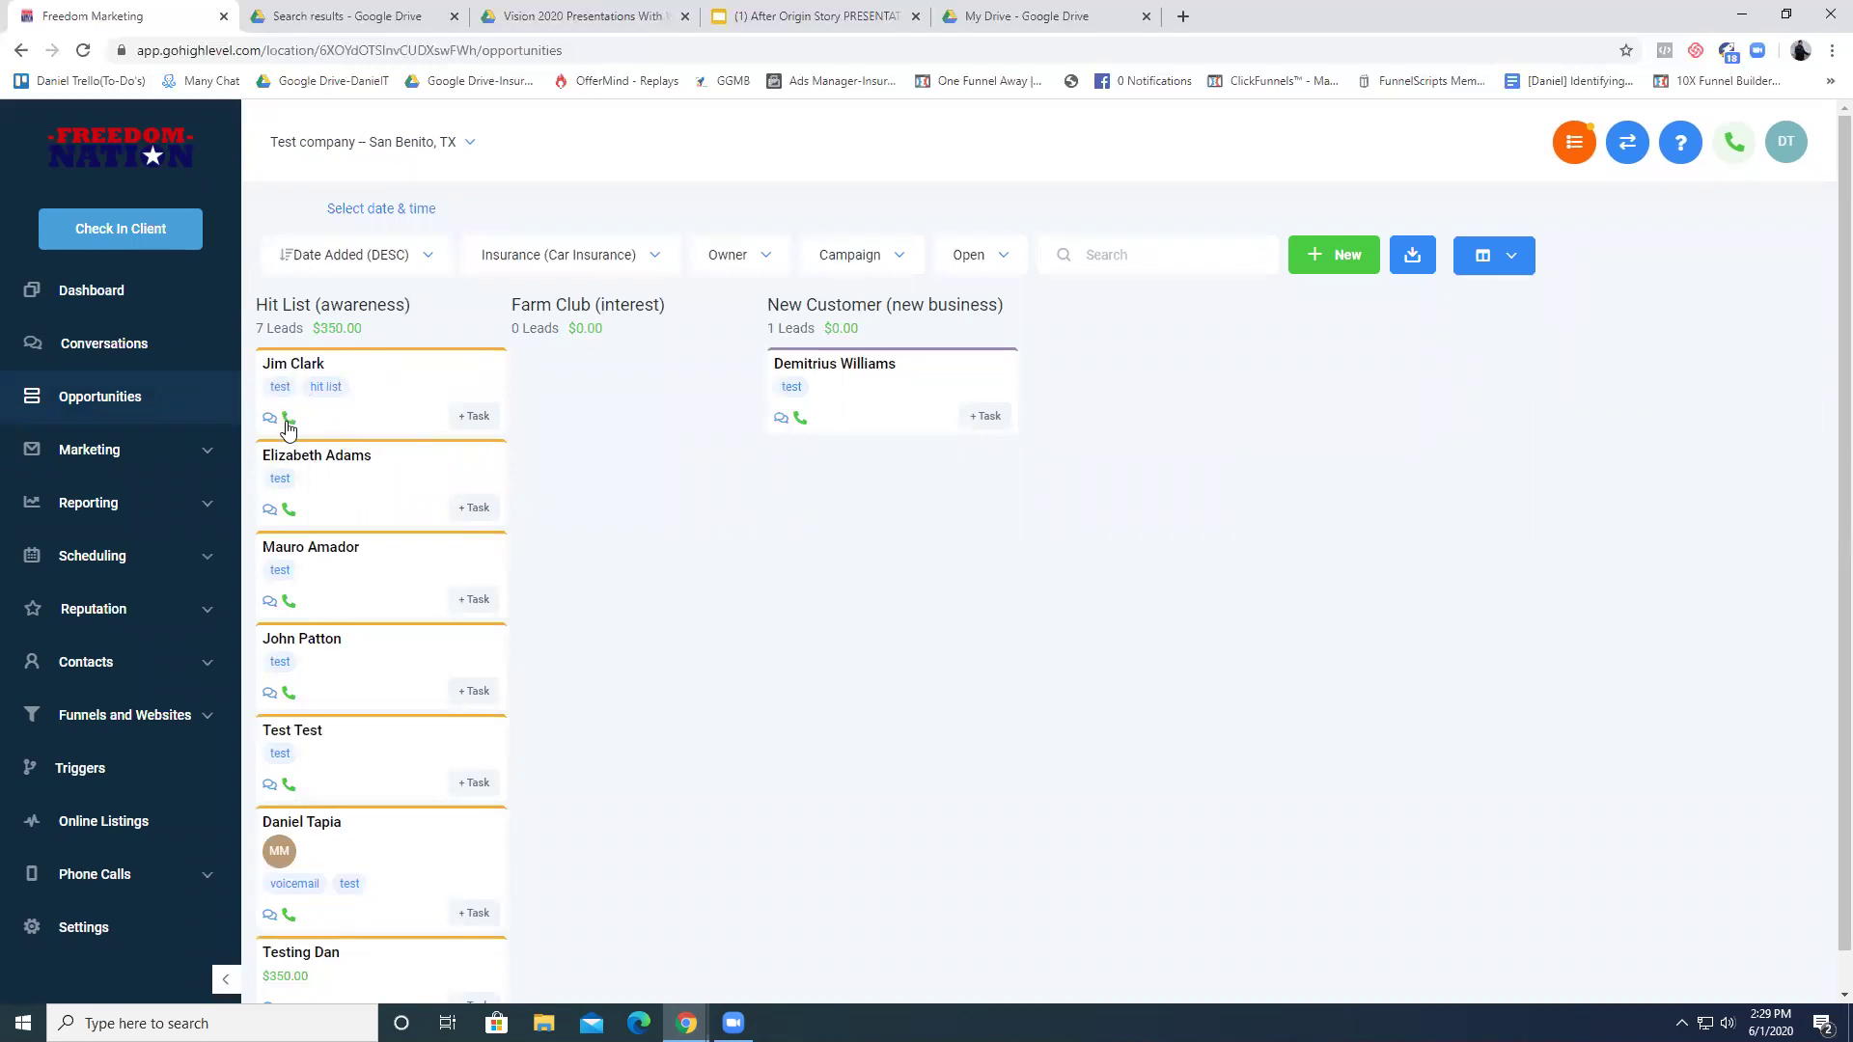
# - Drag the first Hit List card into the Farm Club (interest) column
pyautogui.moveTo(332, 416); pyautogui.dragTo(699, 356)
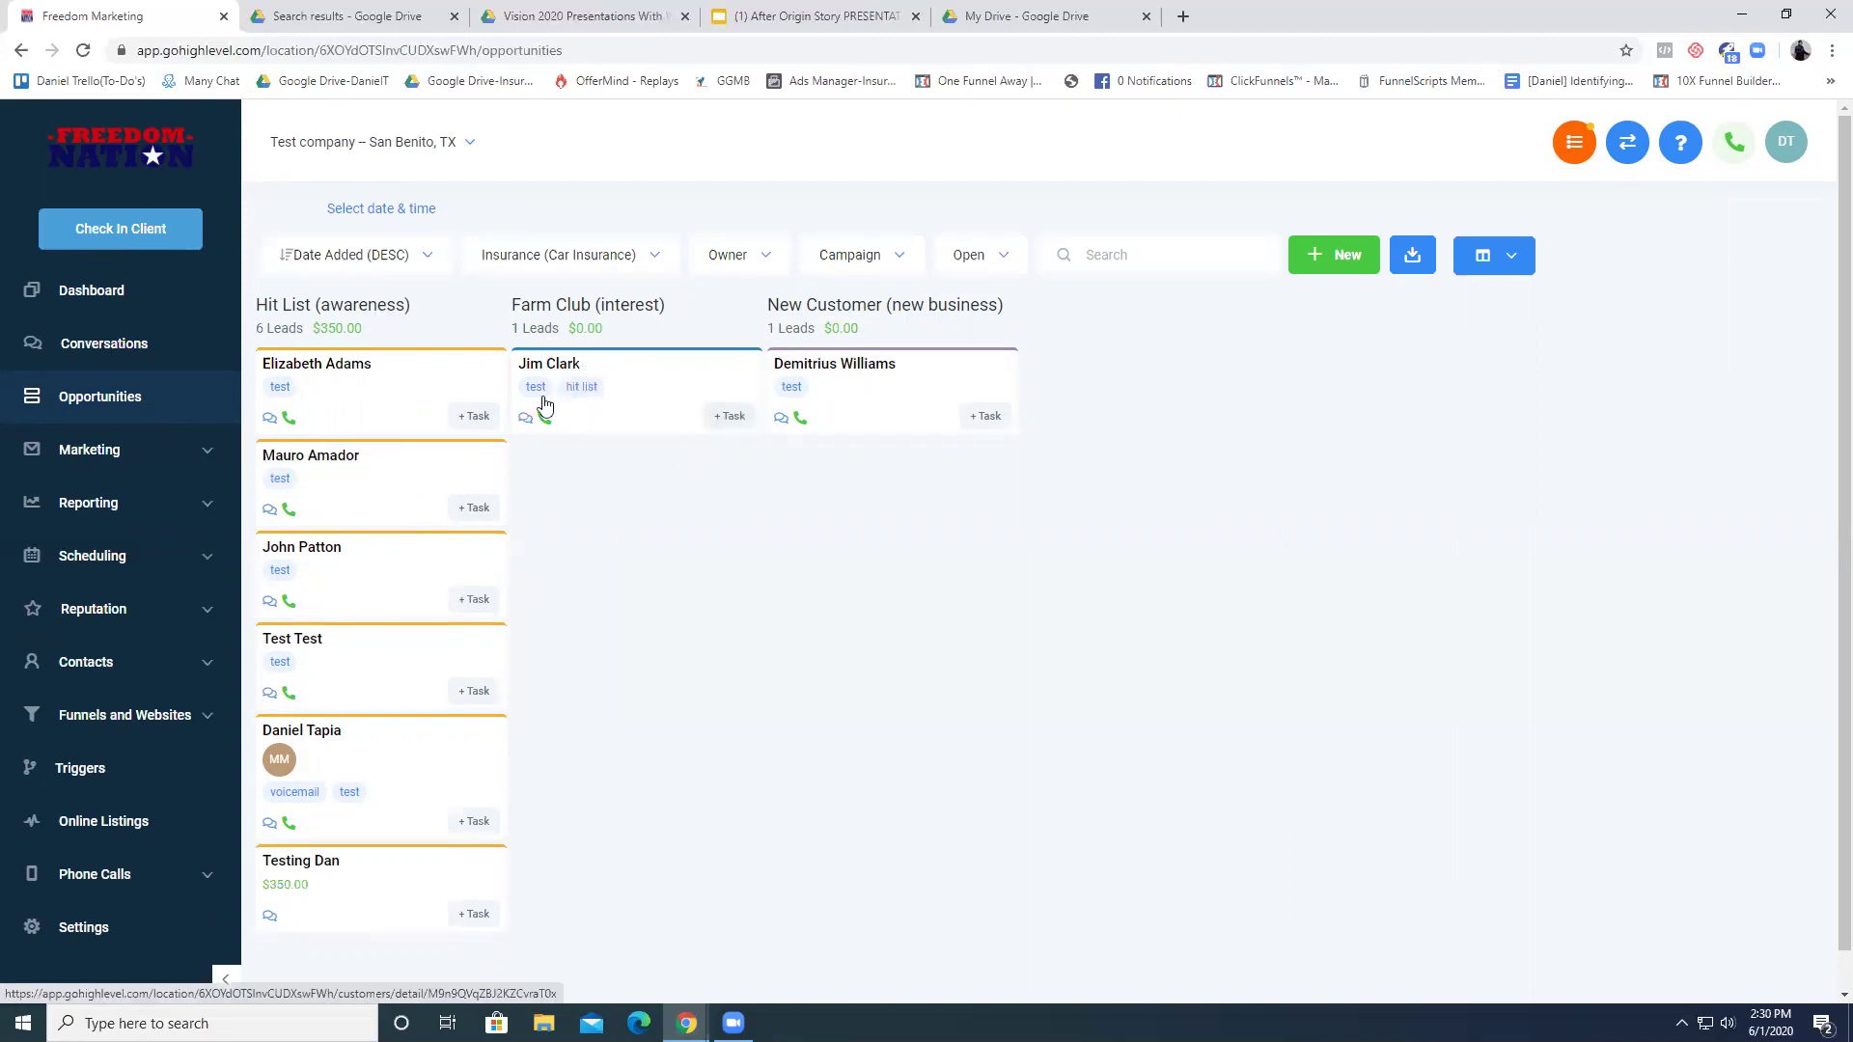
# - Add the note "Has question about how much per month he'll pay." to the Farm Club contact
pyautogui.click(570, 375)
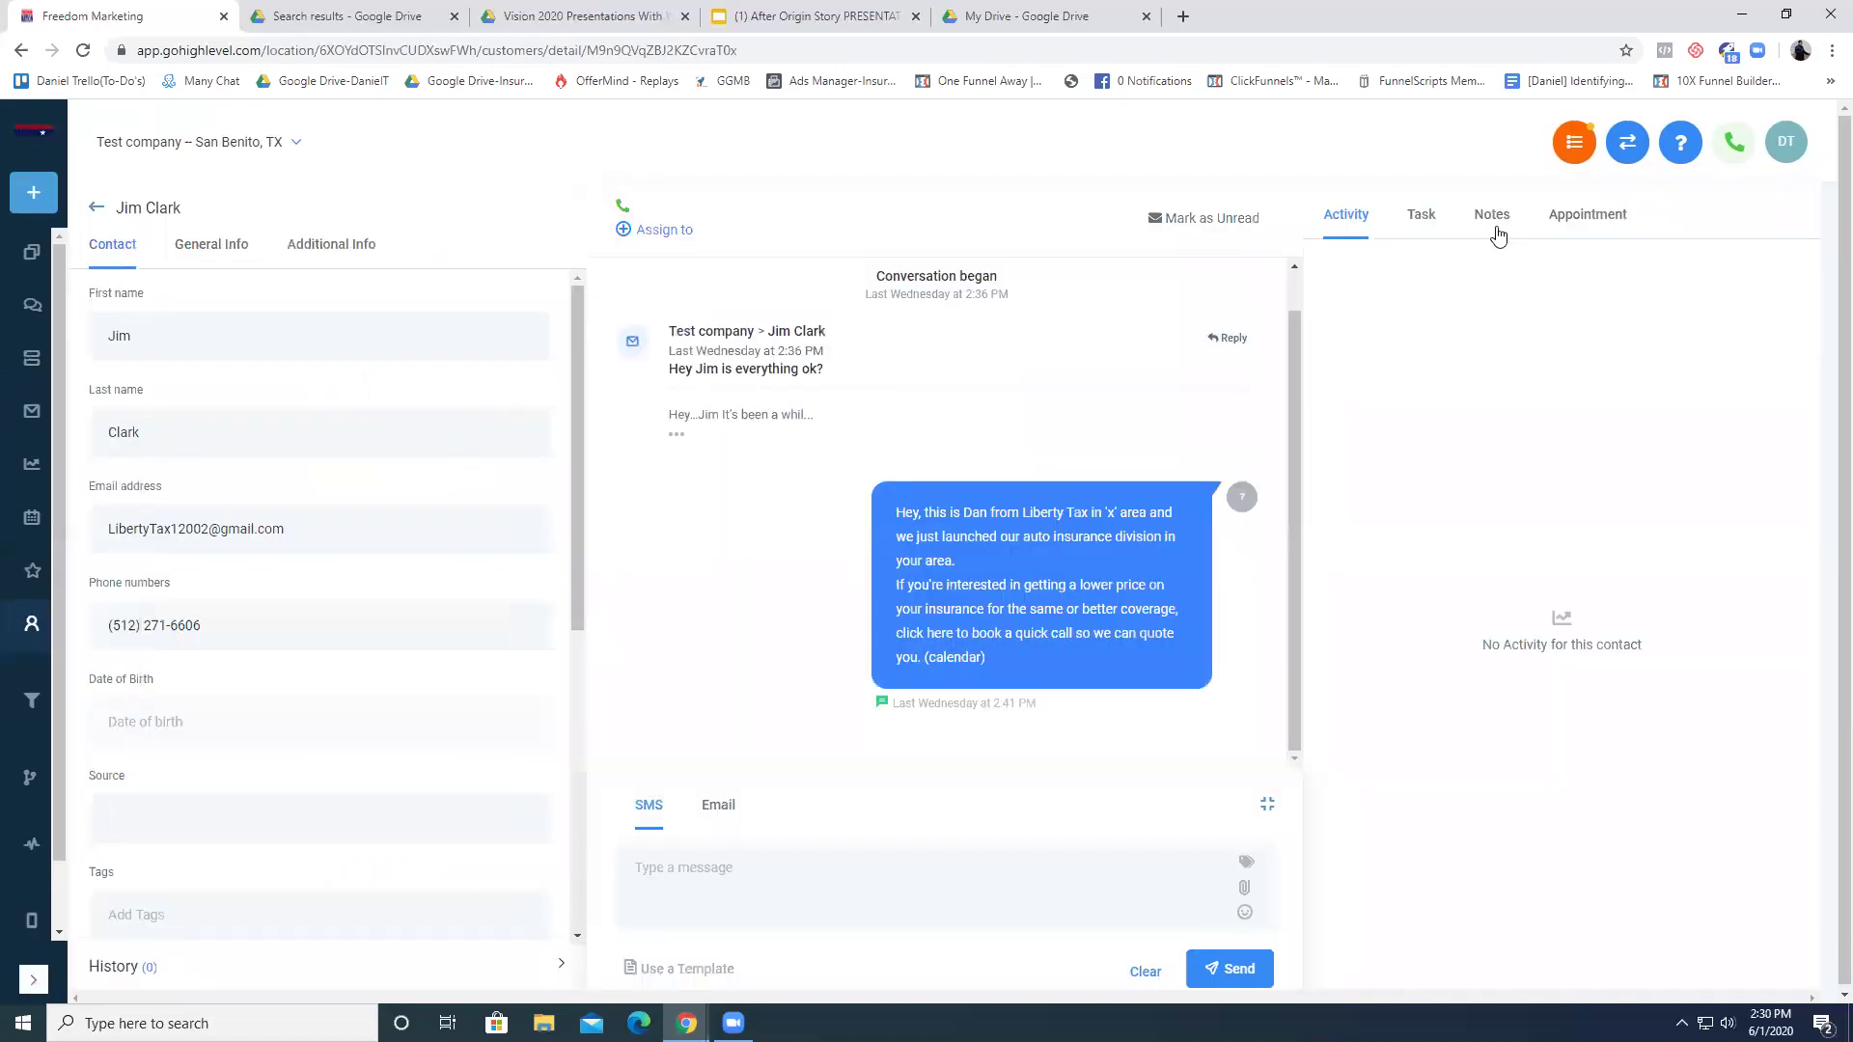
pyautogui.click(1492, 216)
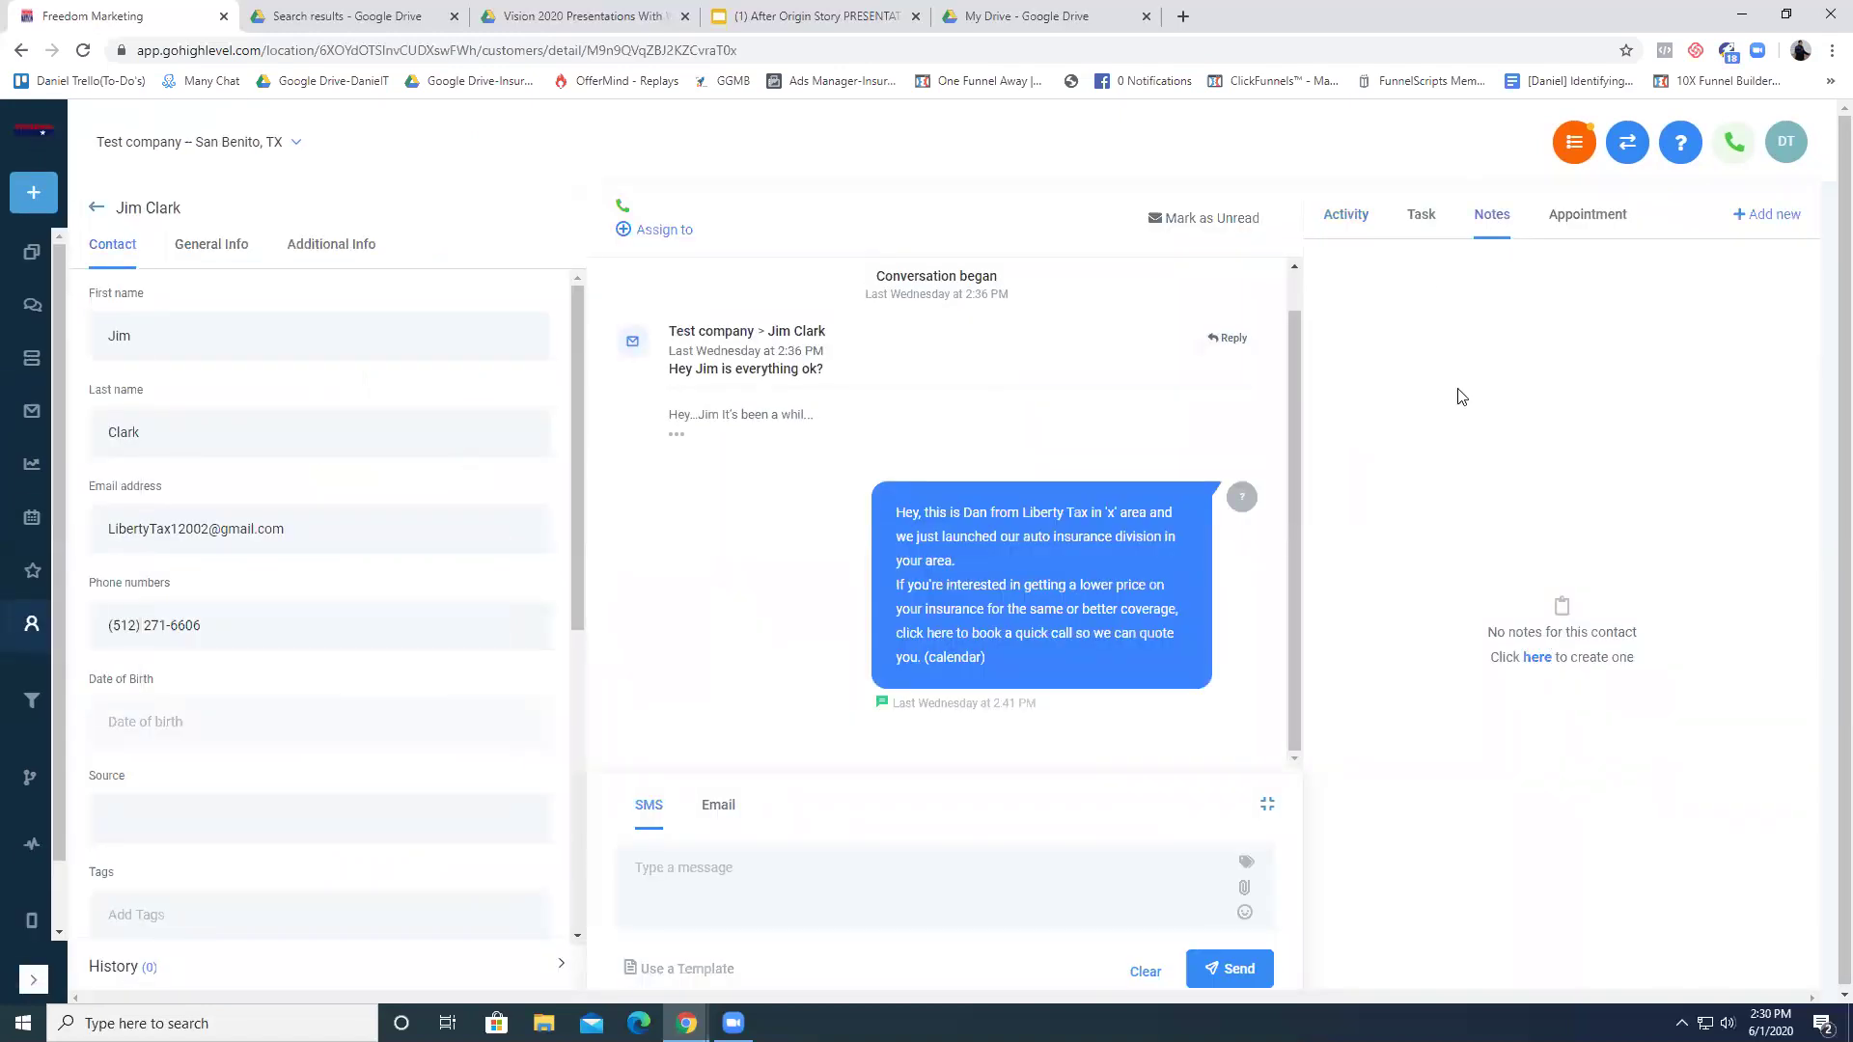
pyautogui.click(1538, 659)
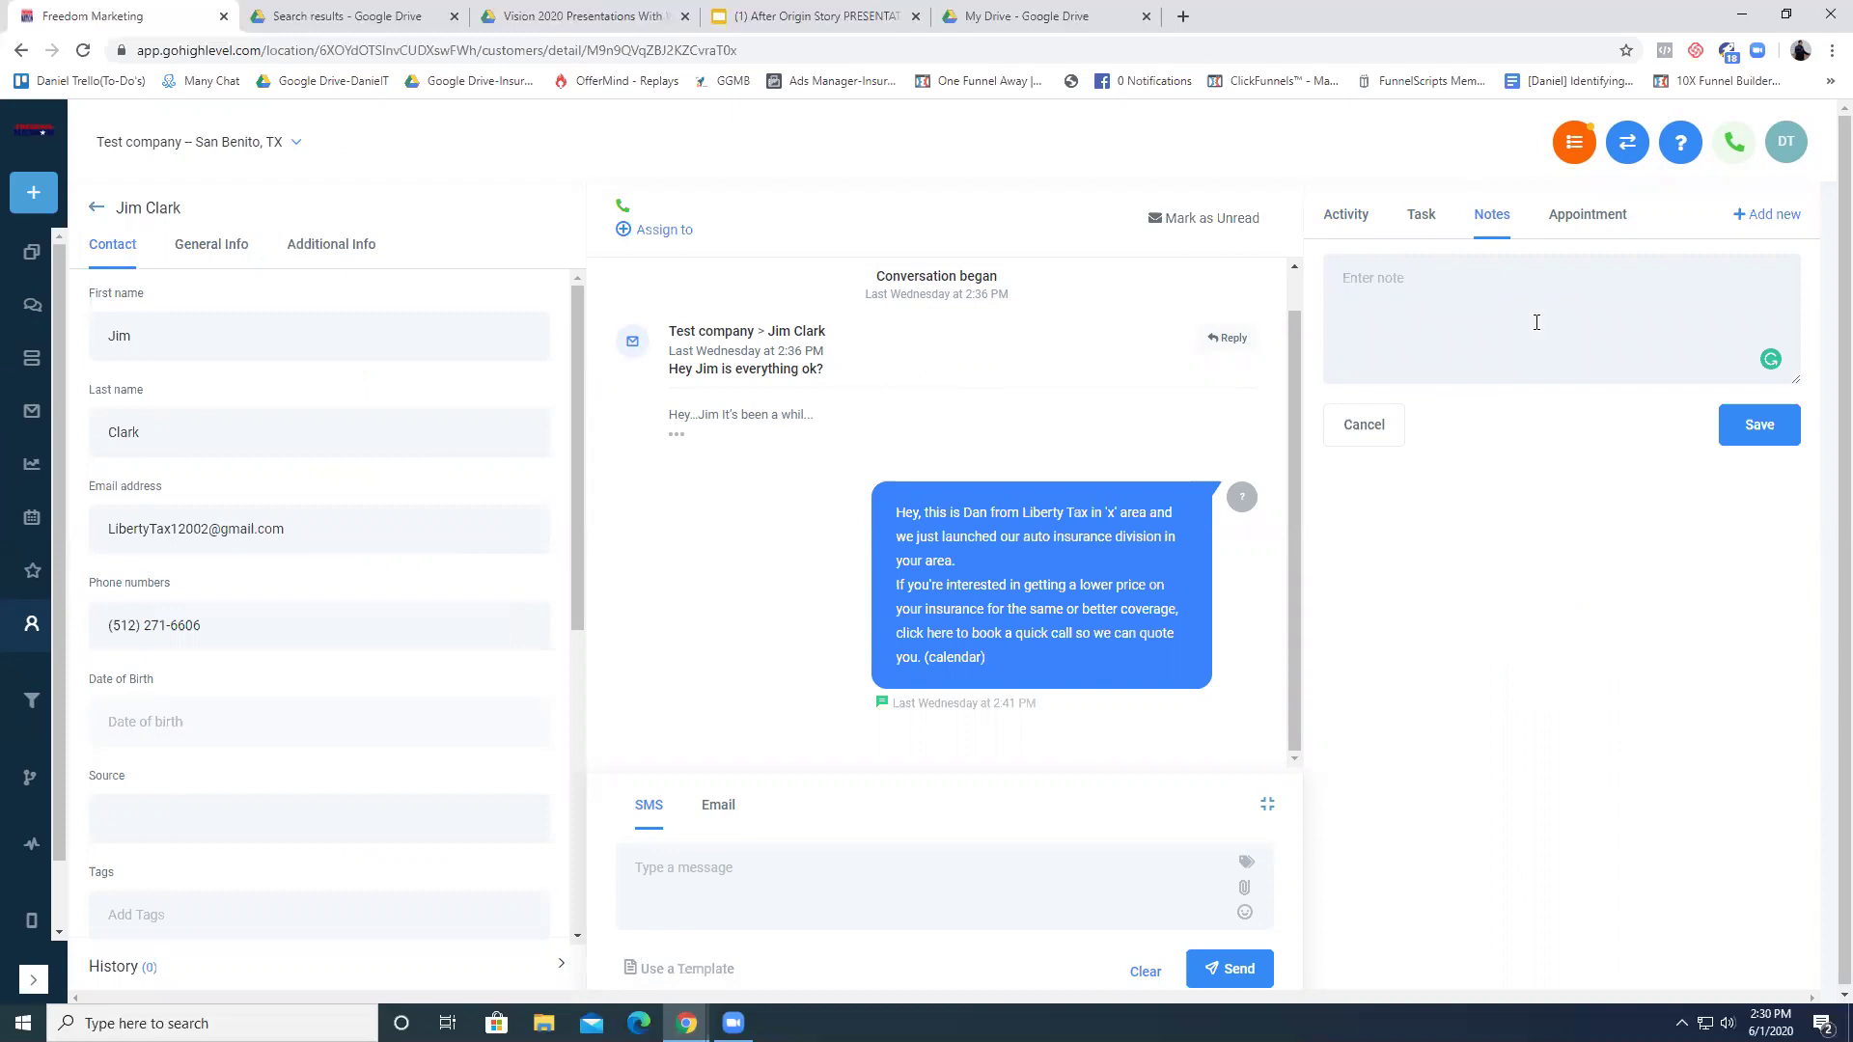
pyautogui.write('Has question about how much per mon')
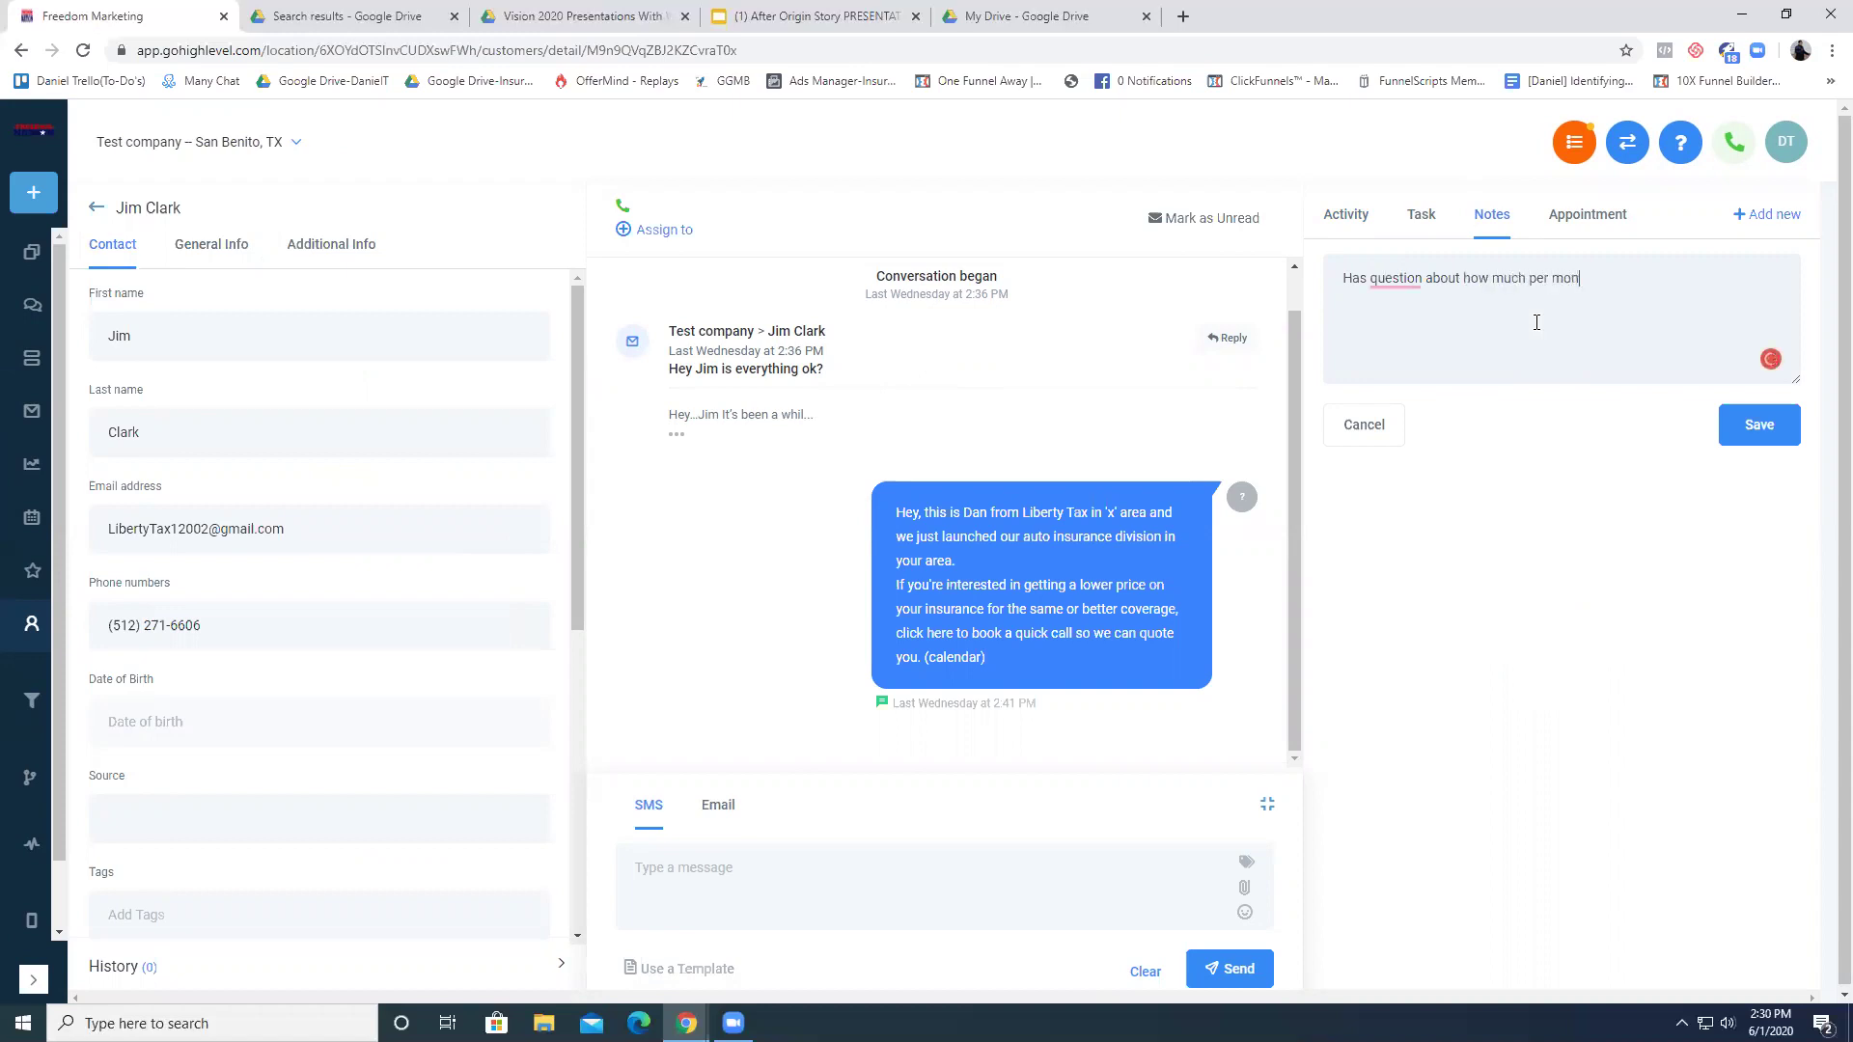
pyautogui.write("th he'll pay.")
pyautogui.click(1742, 426)
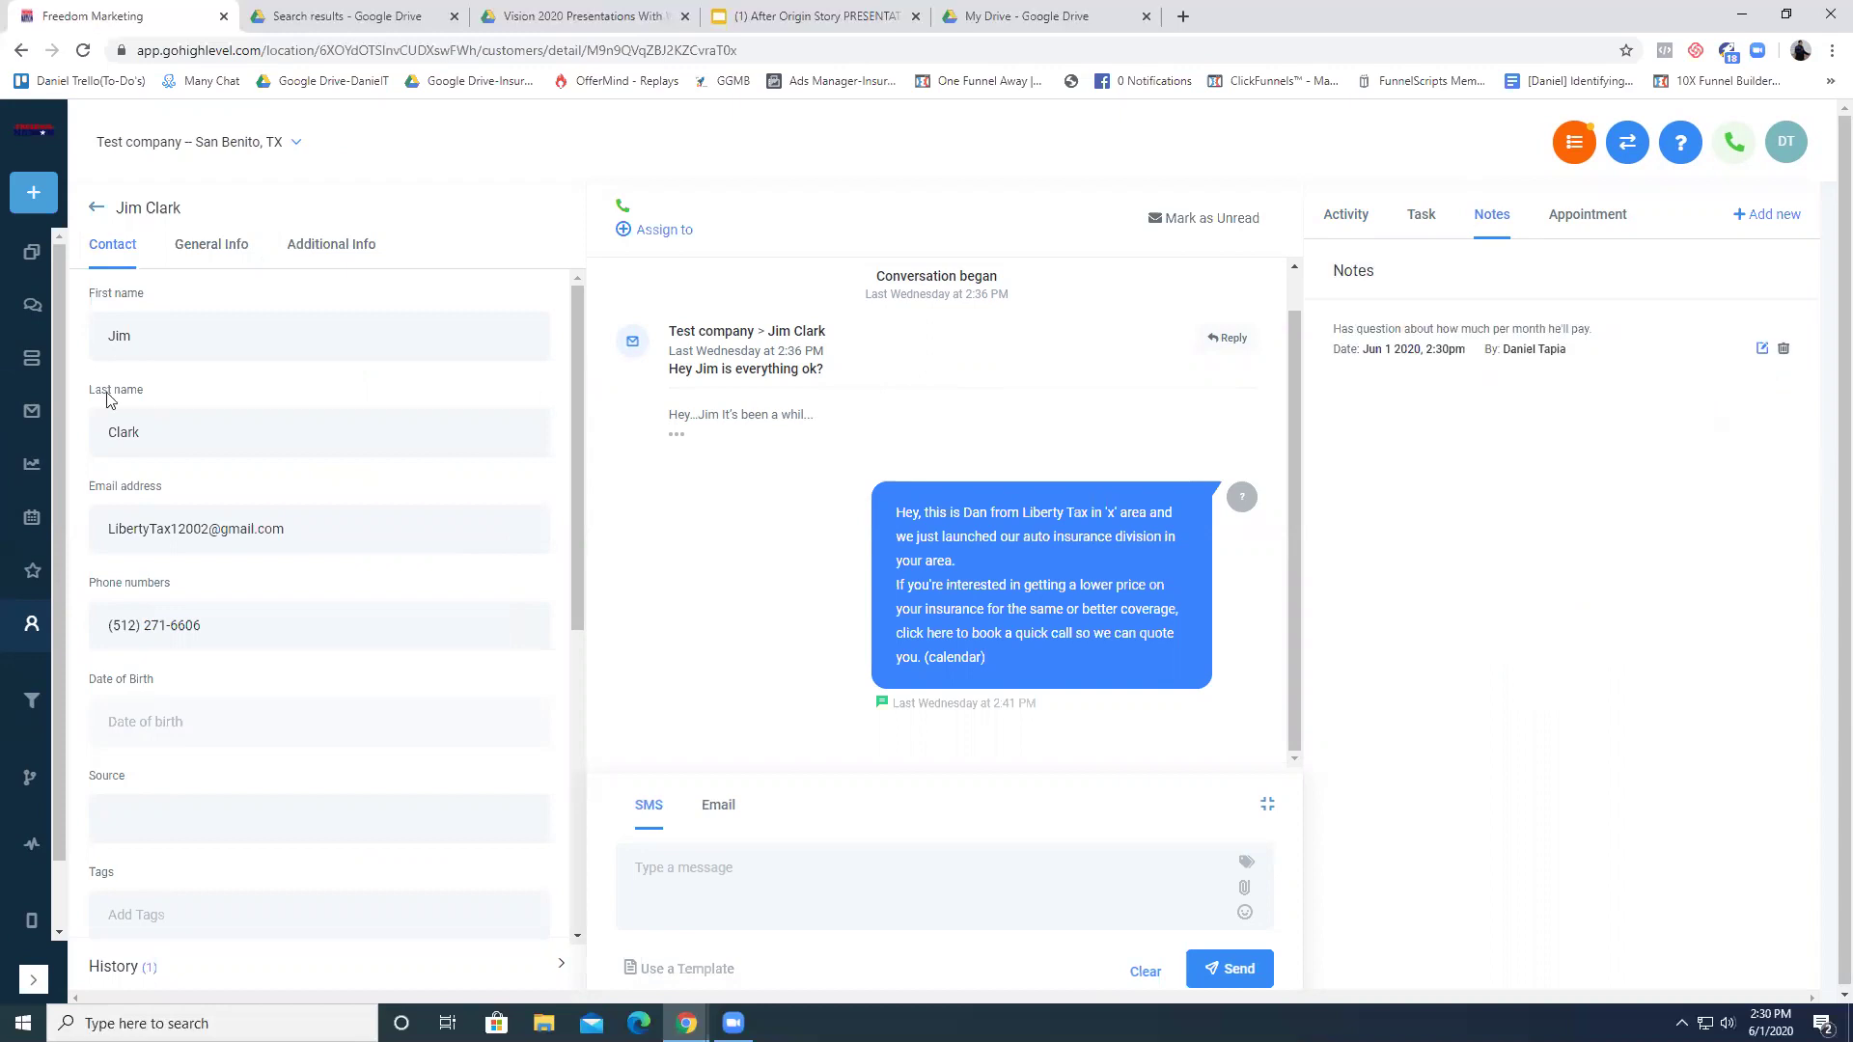
pyautogui.click(98, 208)
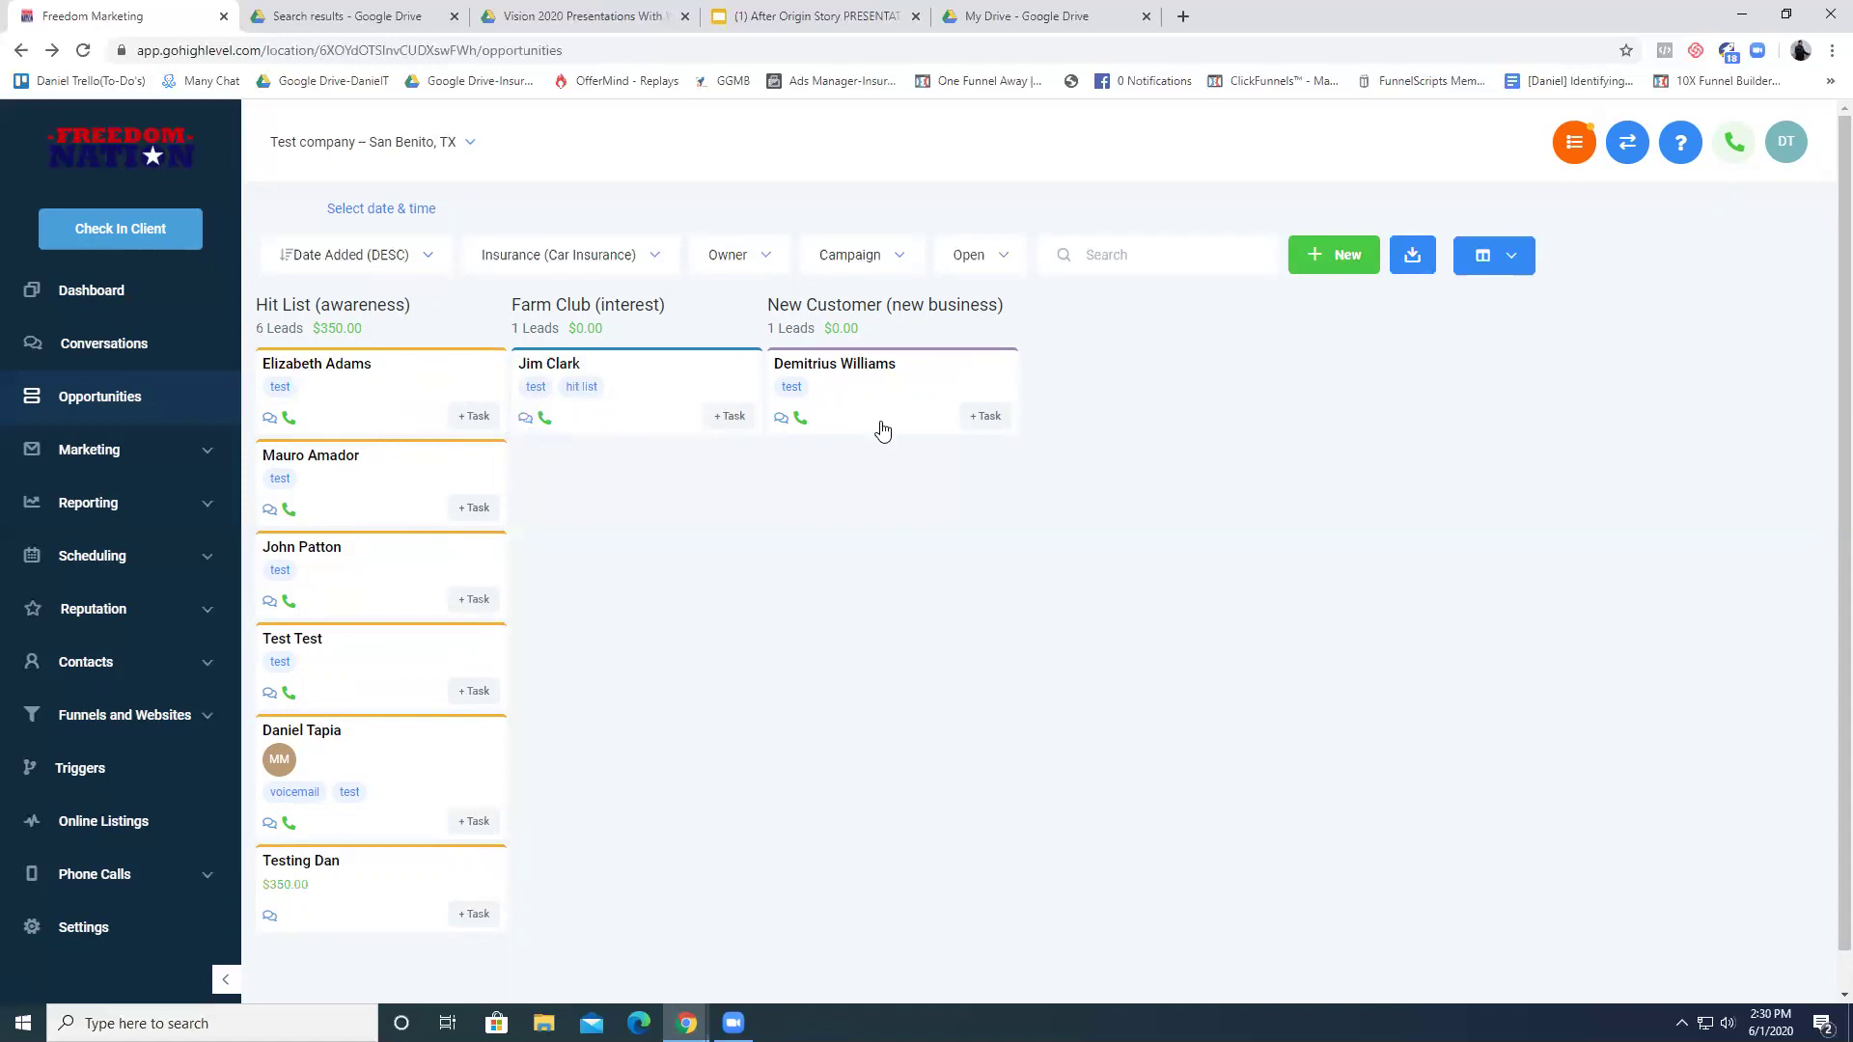
pyautogui.moveTo(357, 401); pyautogui.dragTo(363, 363)
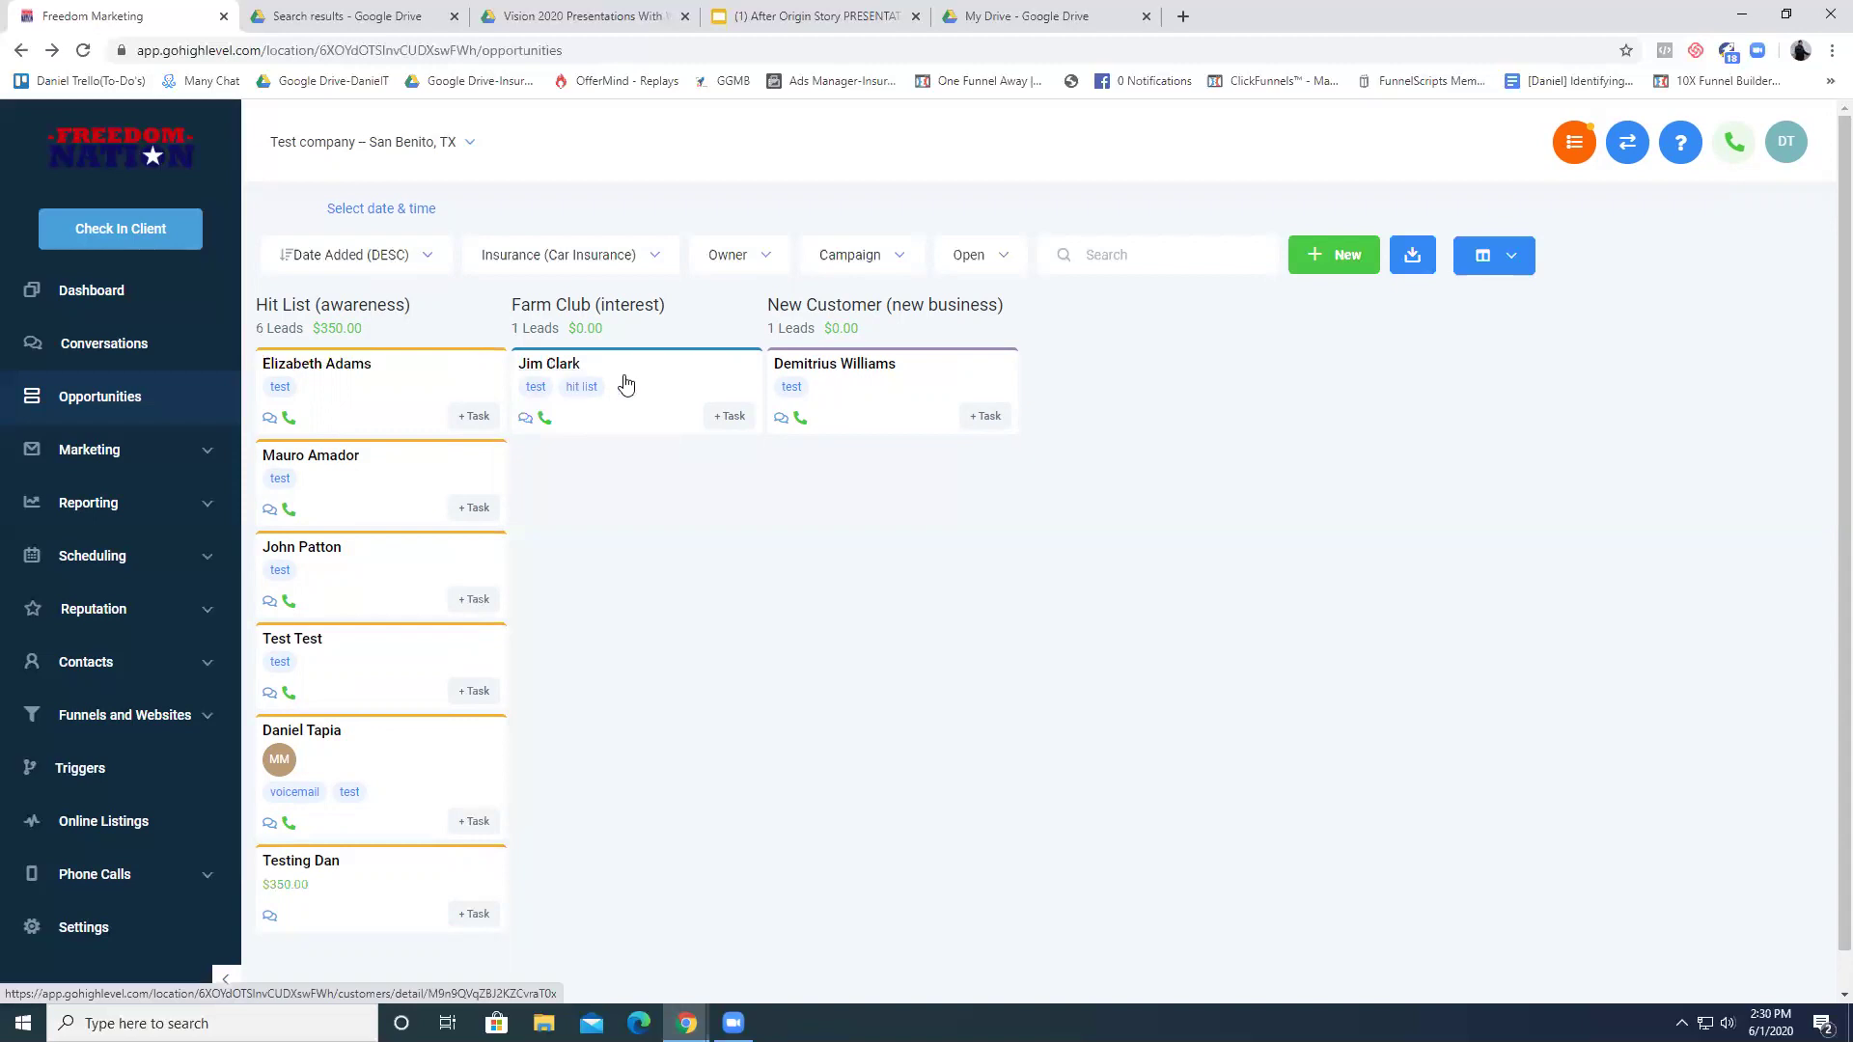
pyautogui.click(558, 371)
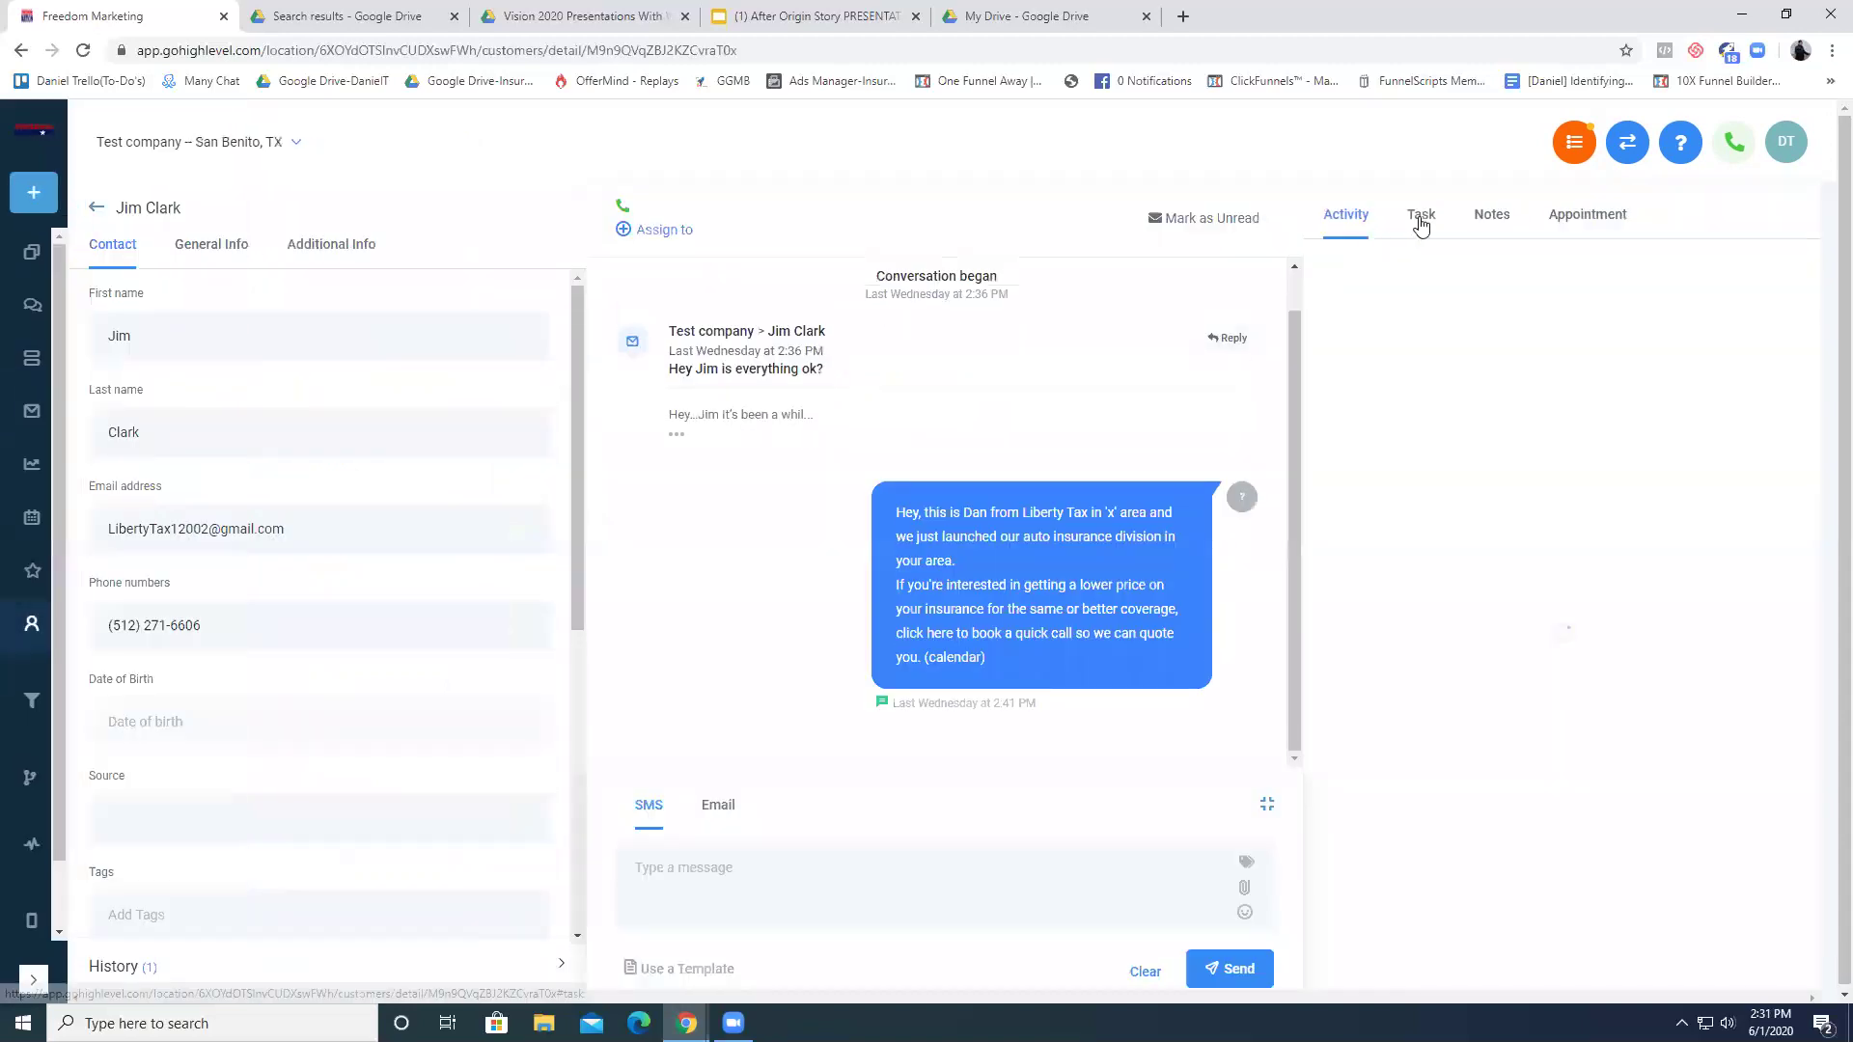
pyautogui.click(1493, 216)
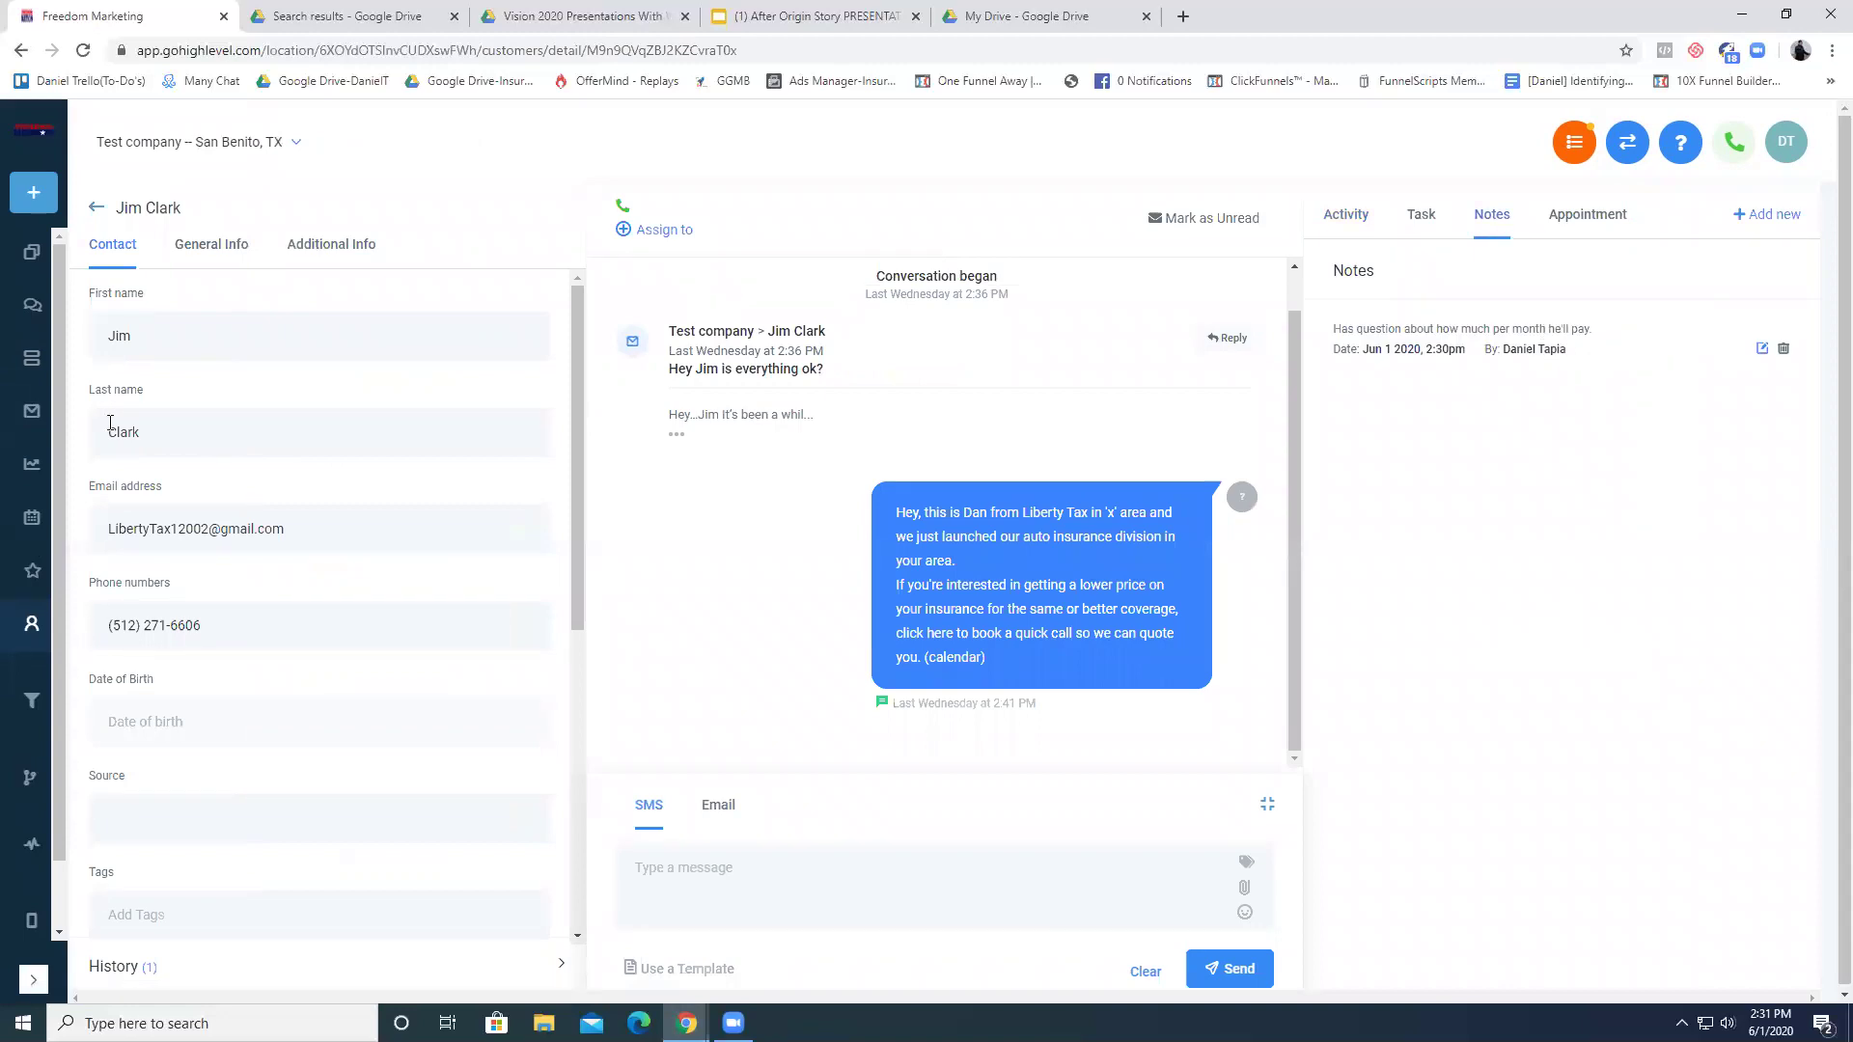
pyautogui.click(96, 207)
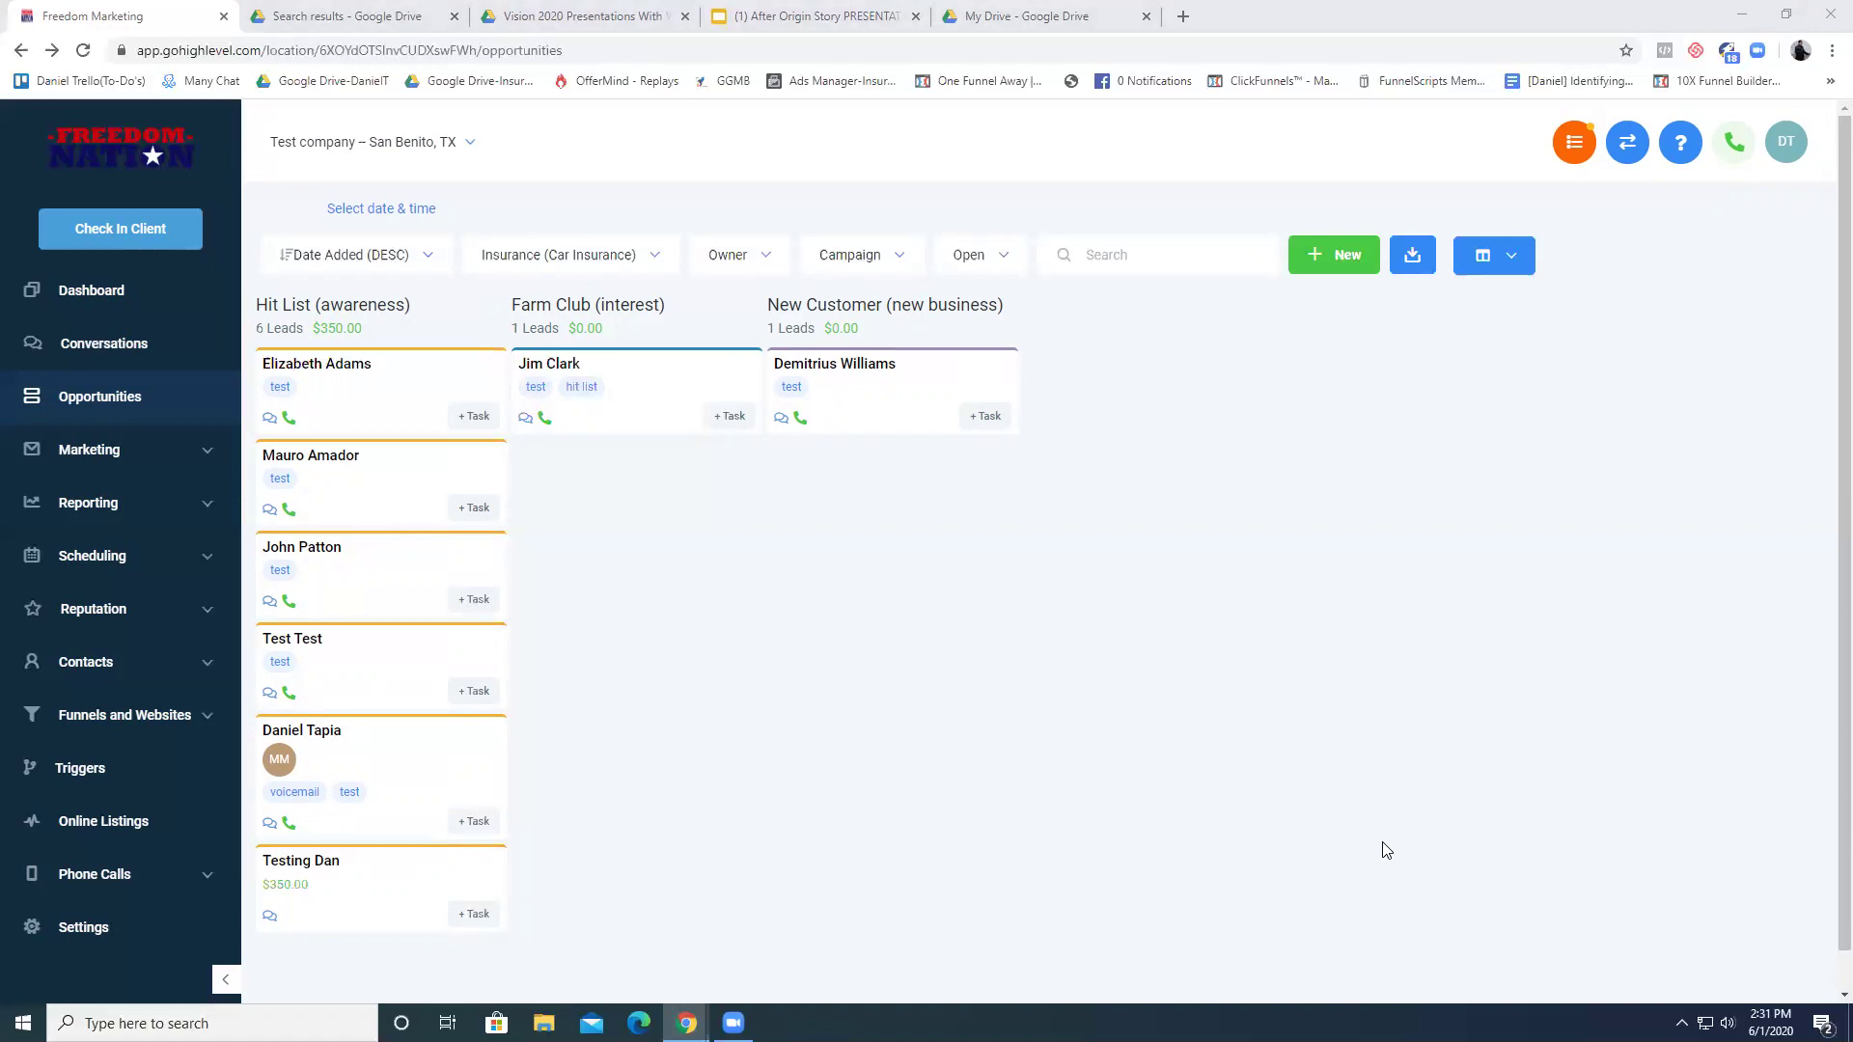
pyautogui.click(172, 448)
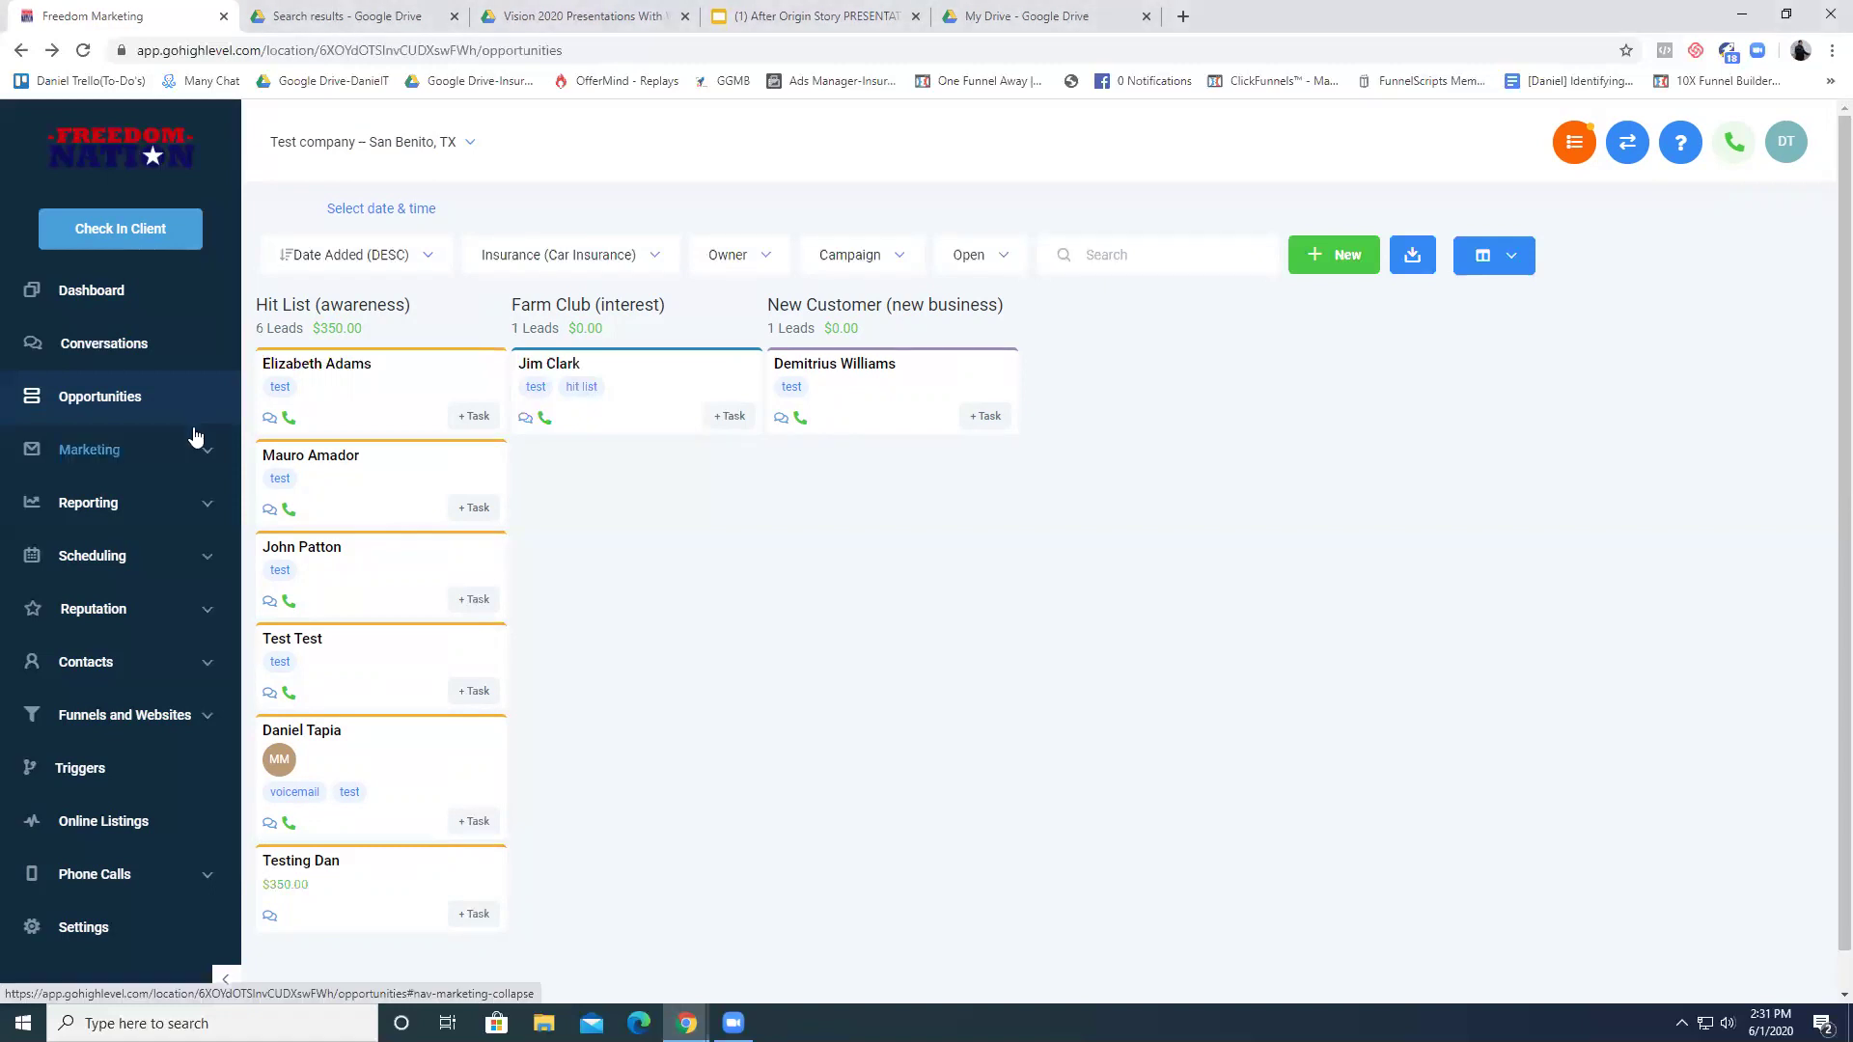
pyautogui.click(171, 447)
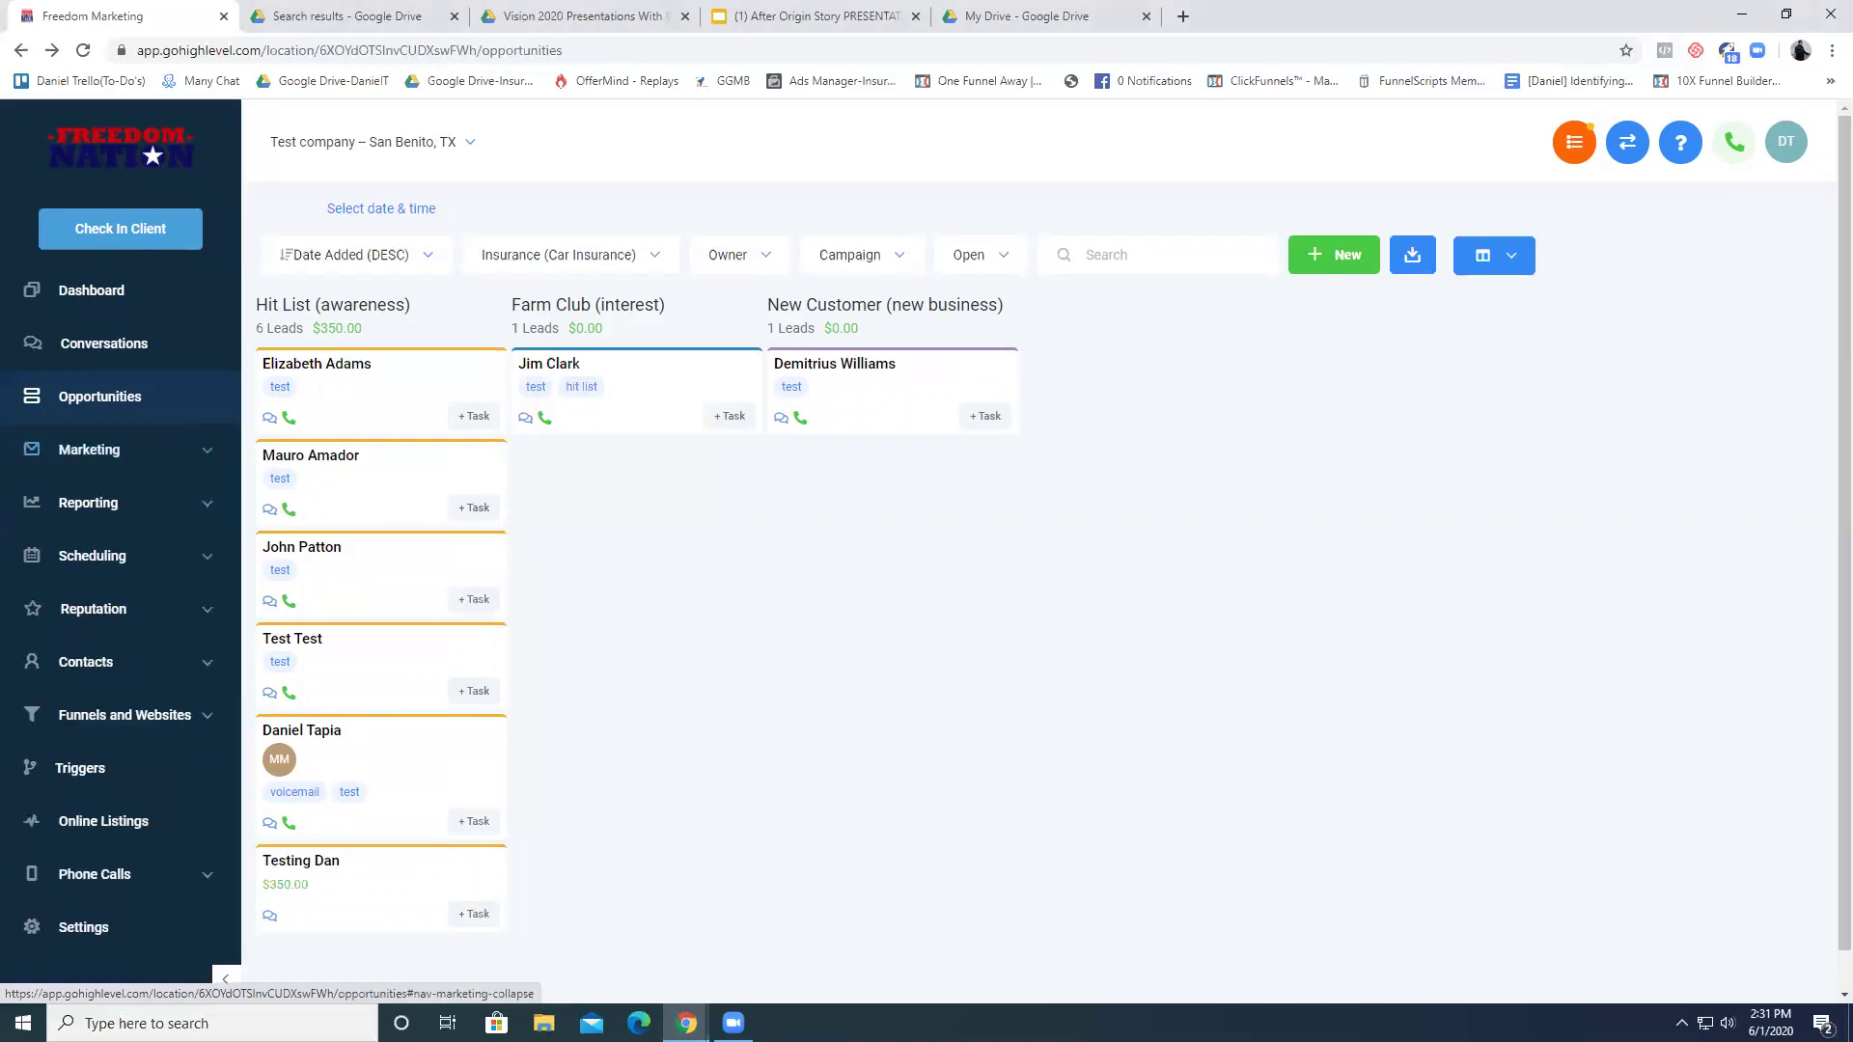